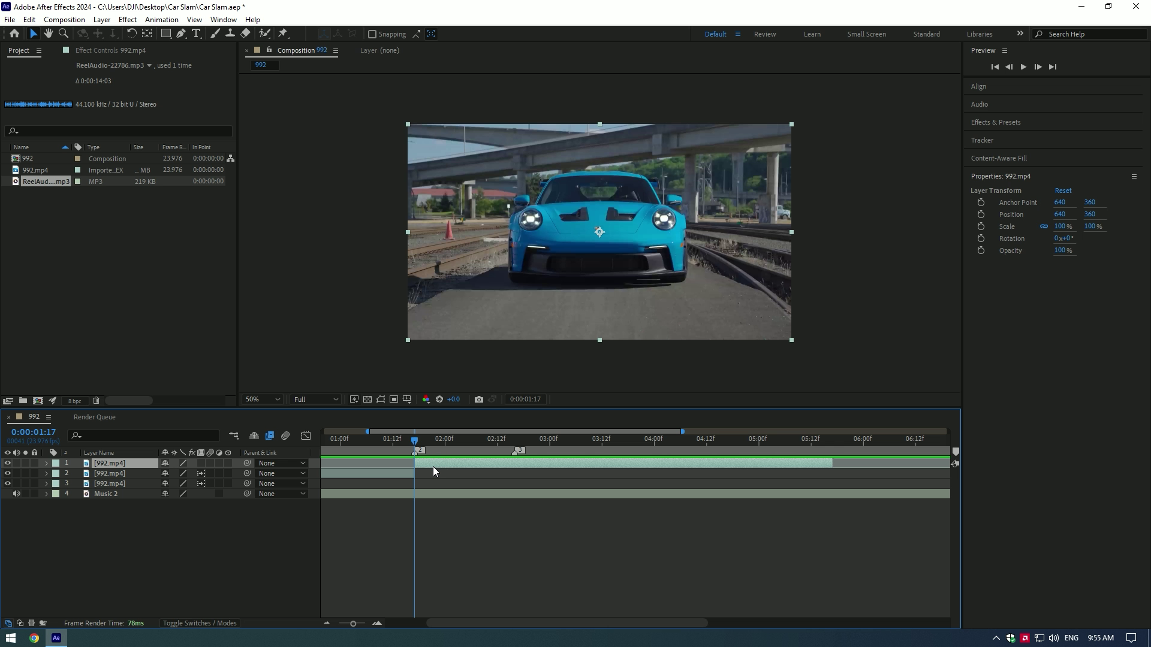
Step: Duplicate the clip beginning at 0:00:01:17 and pre-compose the copy as 992.mp4 Comp 1, moving all attributes into it
{"action": "key", "text": "ctrl+d"}
{"action": "right_click", "coordinate": [433, 465]}
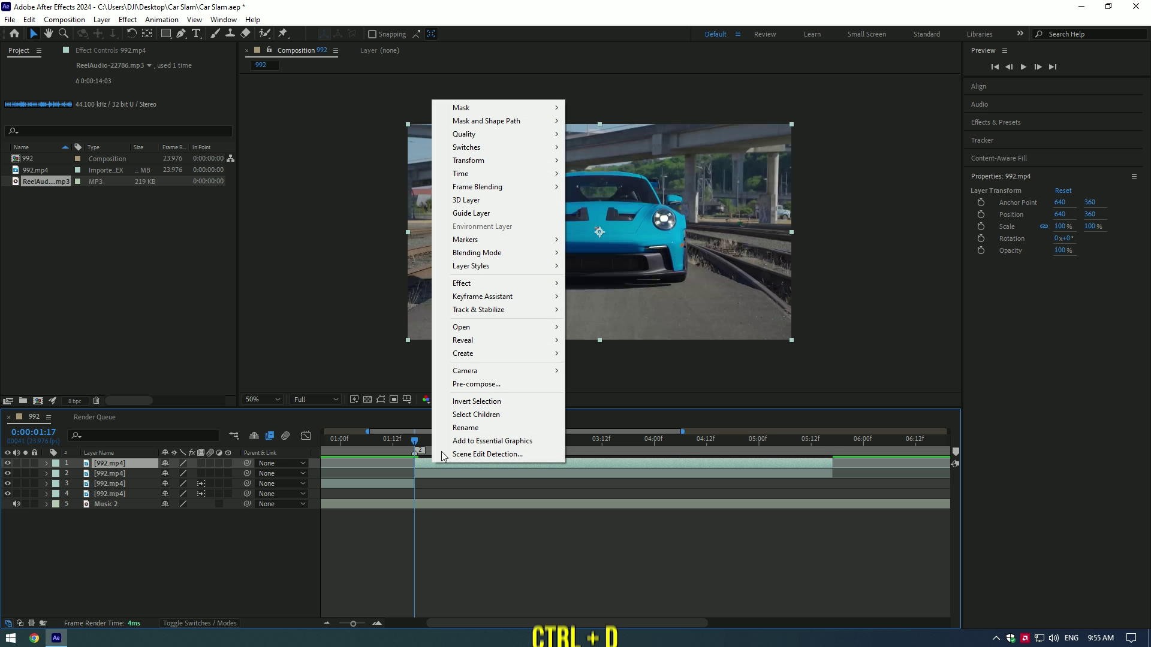
{"action": "left_click", "coordinate": [477, 385]}
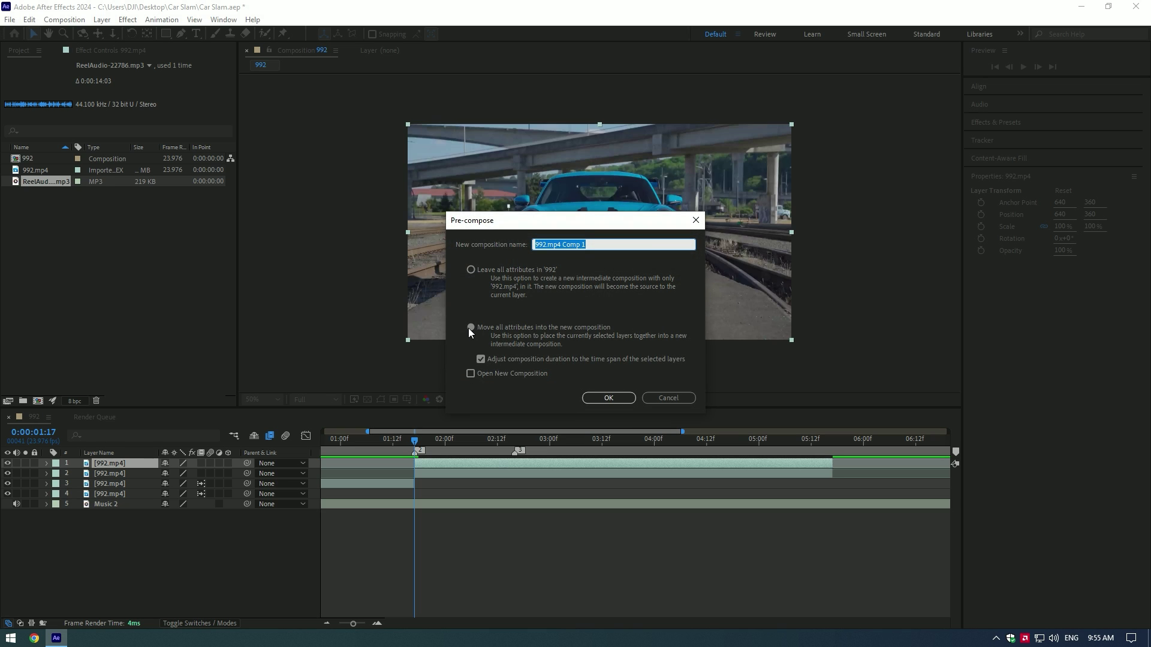
{"action": "left_click", "coordinate": [470, 328]}
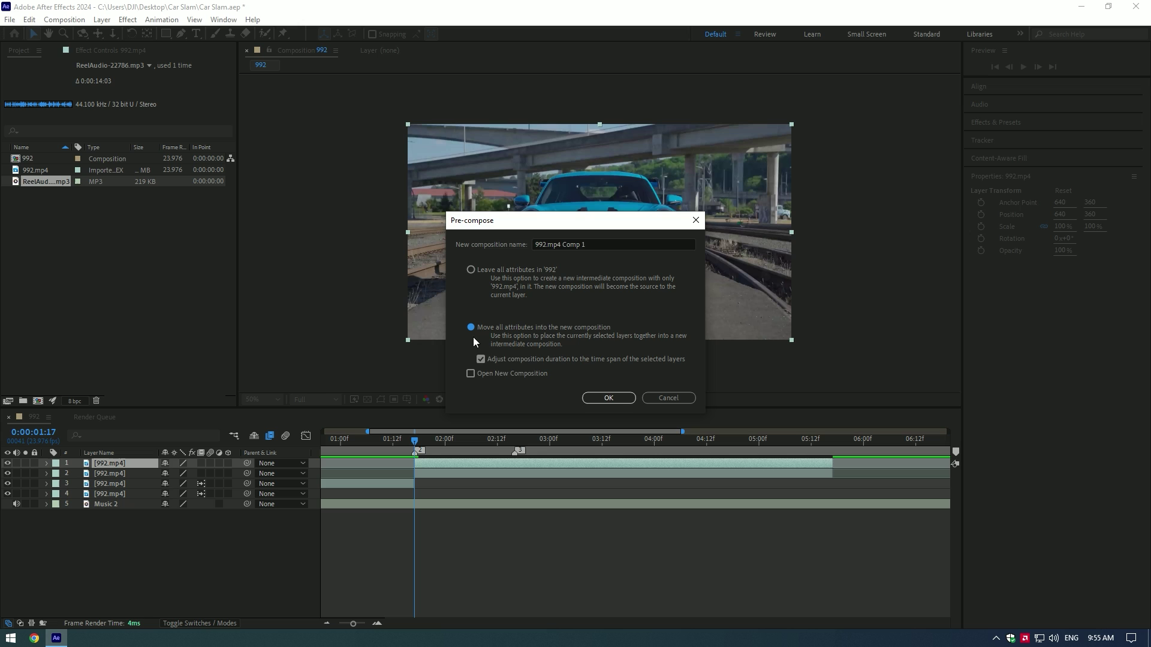
{"action": "left_click", "coordinate": [607, 401]}
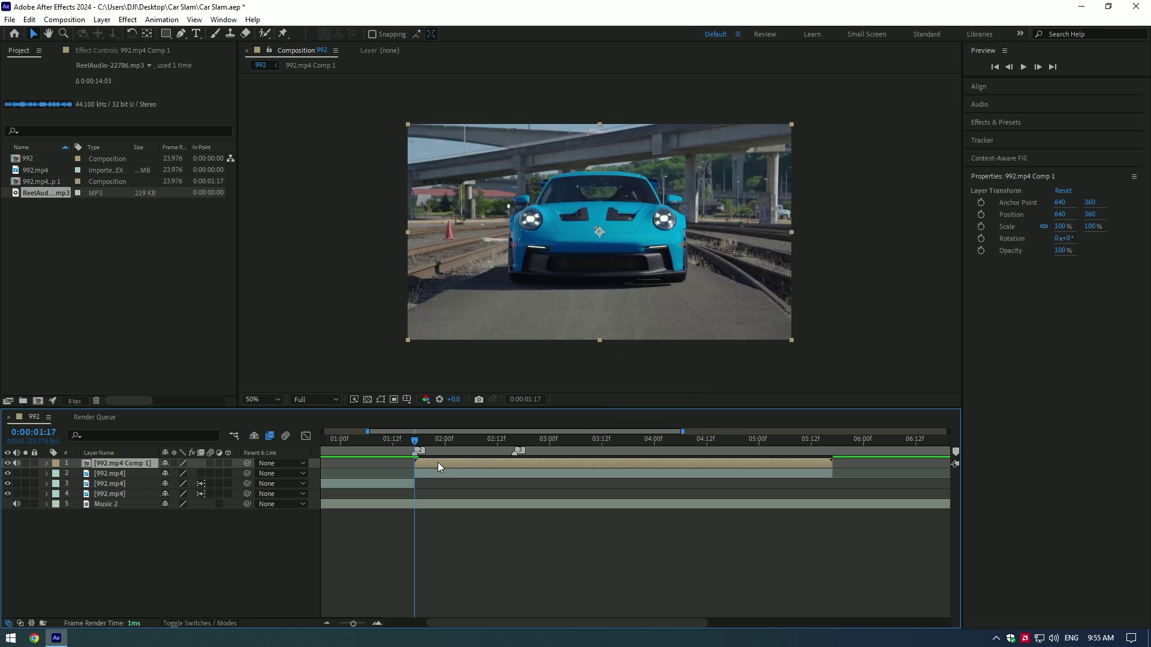
Step: Freeze the 992.mp4 Comp 1 layer on its frame at 0:00:01:17
{"action": "right_click", "coordinate": [439, 467]}
{"action": "mouse_move", "coordinate": [505, 178]}
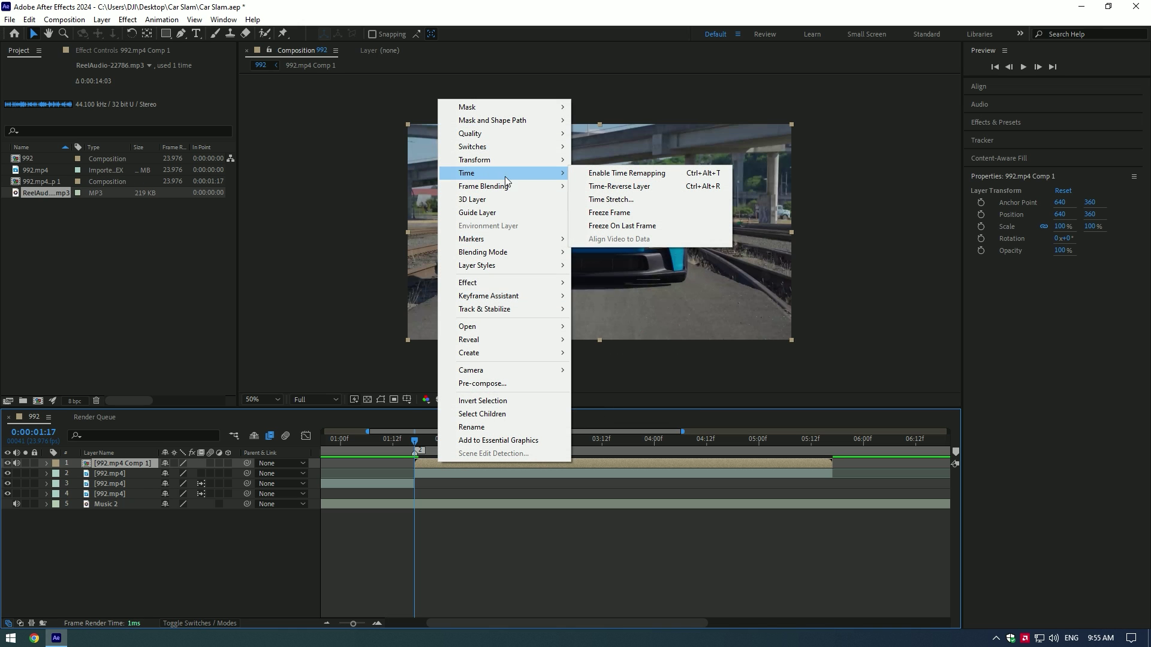
{"action": "left_click", "coordinate": [609, 212]}
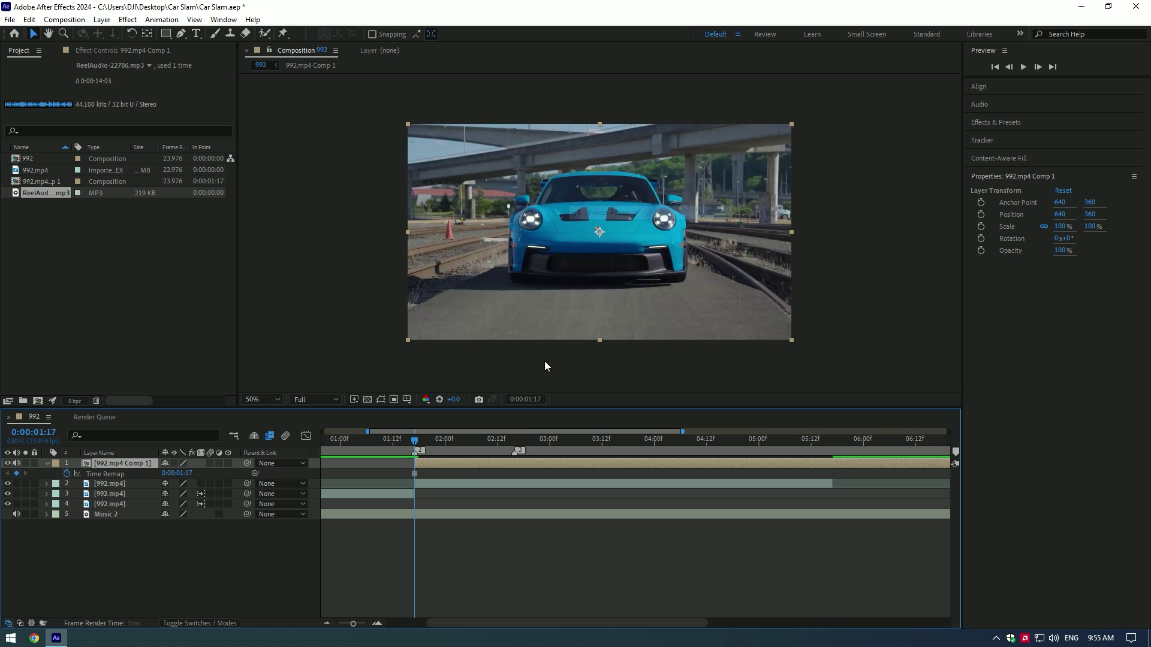
Step: Move the frozen layer to begin at 0:00:01:09, then split it at 0:00:01:17 and delete the part after that
{"action": "left_click", "coordinate": [328, 624]}
{"action": "left_click_drag", "start_coordinate": [370, 441], "coordinate": [373, 442]}
{"action": "key", "text": "space"}
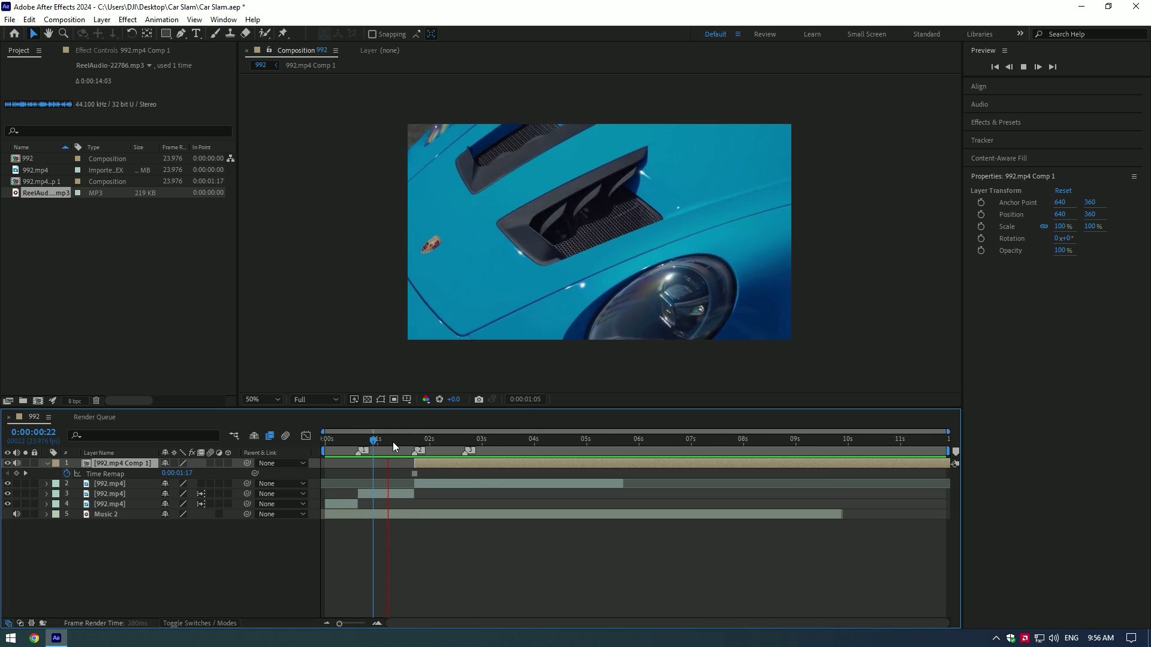
{"action": "left_click_drag", "start_coordinate": [390, 442], "coordinate": [308, 445]}
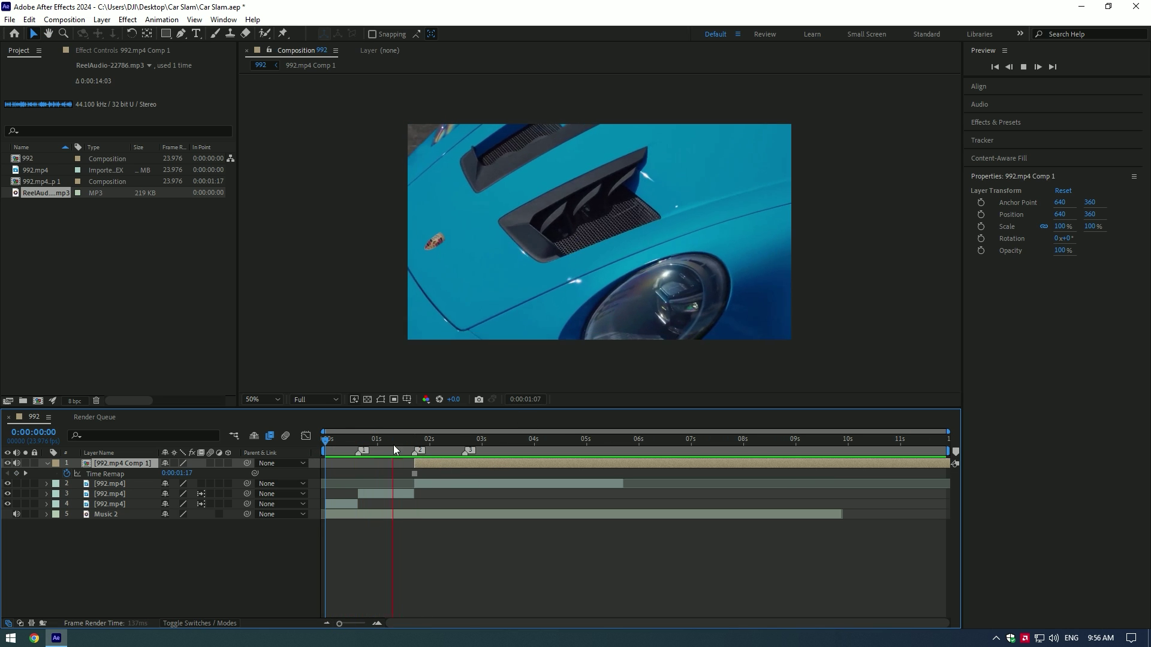
{"action": "key", "text": "space"}
{"action": "key", "text": "i"}
{"action": "mouse_move", "coordinate": [417, 462]}
{"action": "left_mouse_down"}
{"action": "mouse_move", "coordinate": [404, 463]}
{"action": "mouse_move", "coordinate": [414, 440]}
{"action": "left_mouse_up"}
{"action": "key", "text": "u"}
{"action": "left_click", "coordinate": [377, 625]}
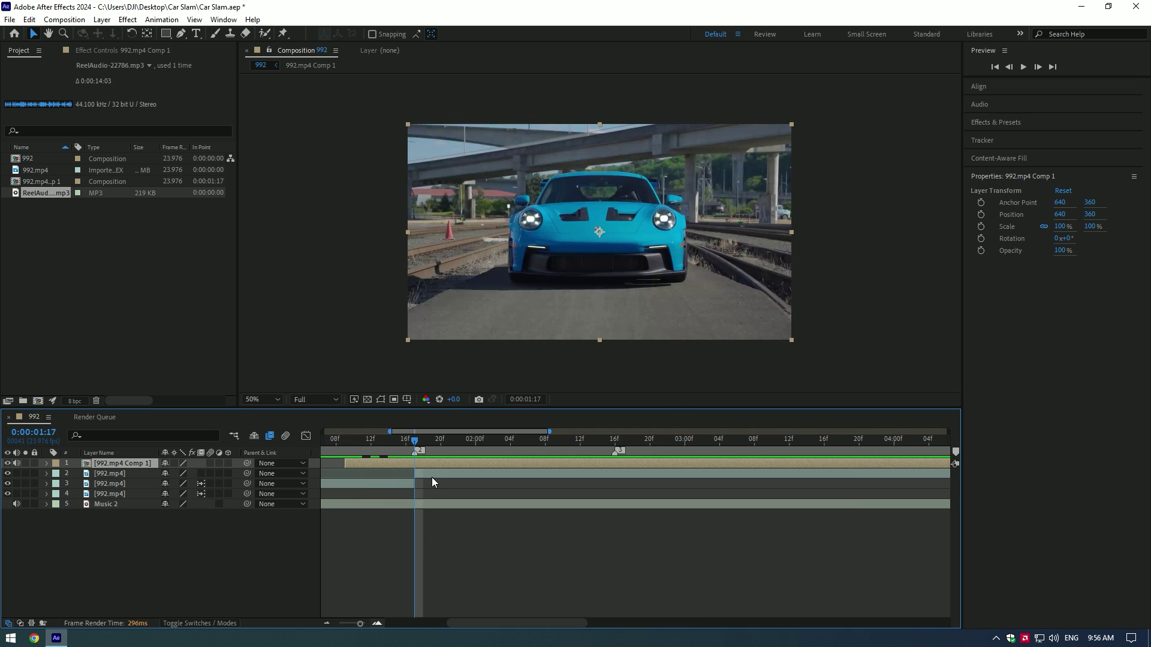
{"action": "key", "text": "ctrl+shift+d"}
{"action": "key", "text": "Delete"}
Step: Outline the whole car in the frozen layer with the Roto Brush, subtracting any background caught in the selection
{"action": "left_click", "coordinate": [364, 453]}
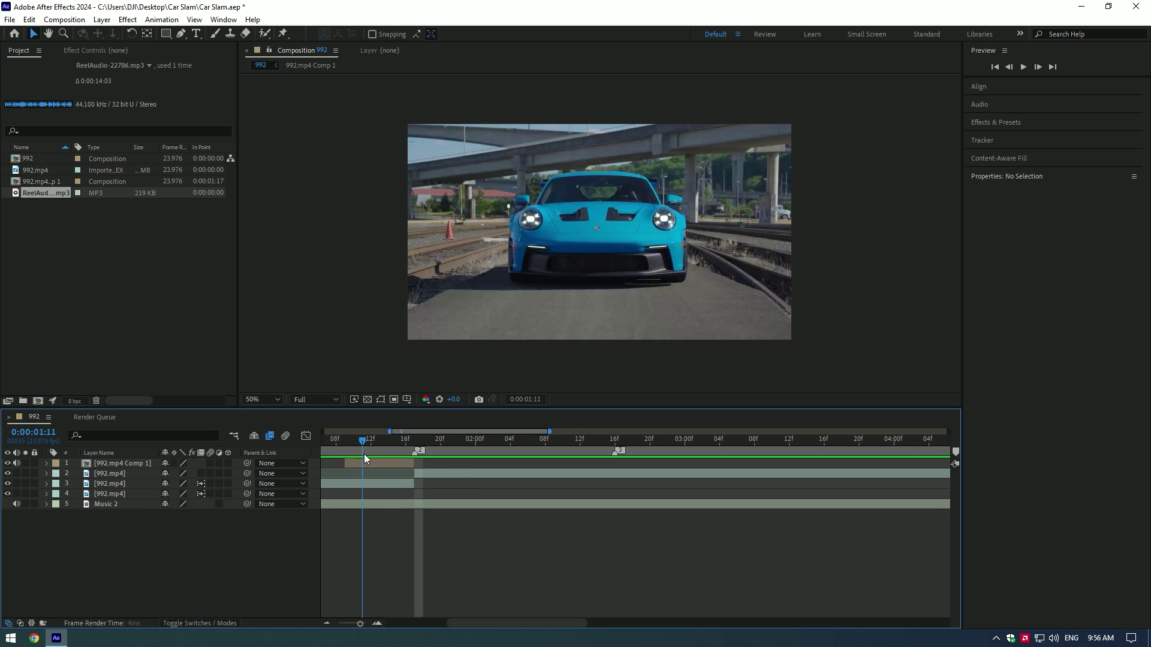
{"action": "left_click", "coordinate": [369, 465]}
{"action": "left_click", "coordinate": [264, 34]}
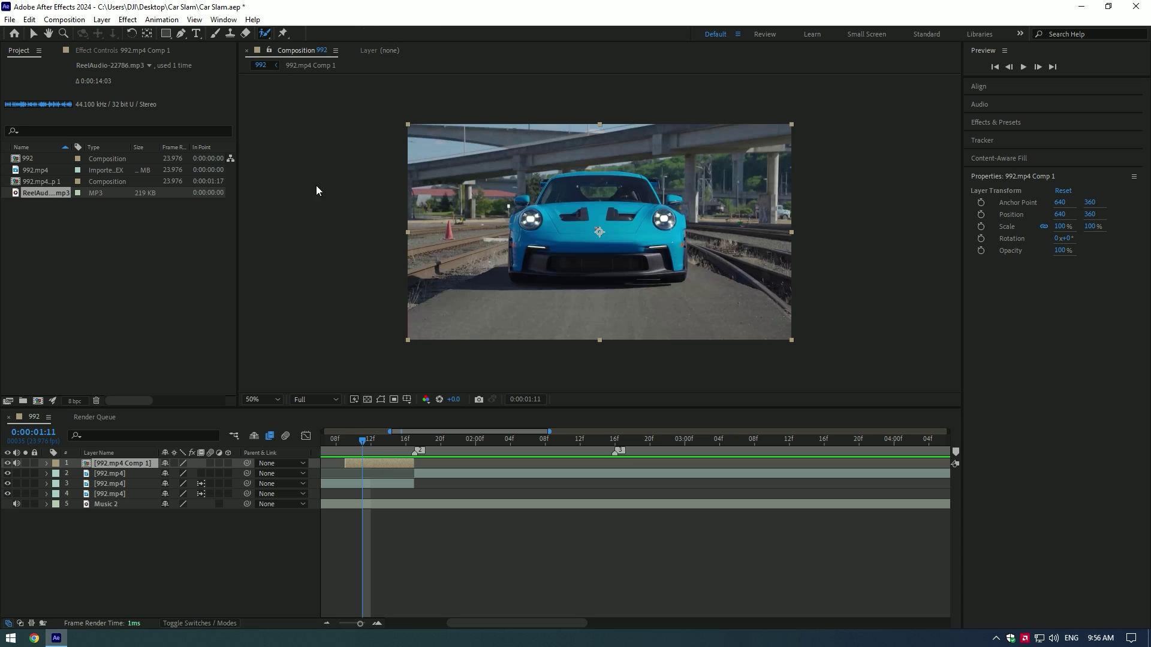
{"action": "double_click", "coordinate": [369, 463]}
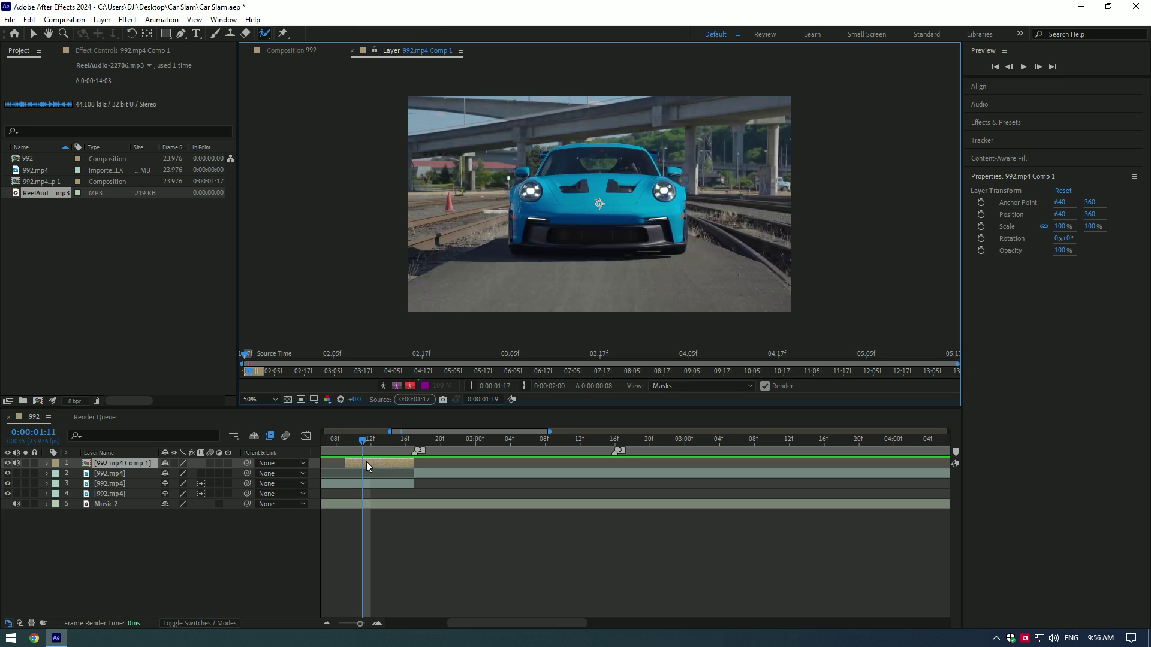
{"action": "scroll", "coordinate": [606, 174], "scroll_direction": "up", "scroll_amount": 1}
{"action": "left_click_drag", "start_coordinate": [714, 185], "coordinate": [646, 305]}
{"action": "mouse_move", "coordinate": [861, 290]}
{"action": "left_mouse_down"}
{"action": "mouse_move", "coordinate": [778, 220]}
{"action": "mouse_move", "coordinate": [725, 129]}
{"action": "left_mouse_up"}
{"action": "left_click_drag", "start_coordinate": [806, 222], "coordinate": [848, 194]}
{"action": "left_click_drag", "start_coordinate": [522, 210], "coordinate": [599, 208]}
{"action": "left_click_drag", "start_coordinate": [393, 234], "coordinate": [594, 159]}
{"action": "left_click_drag", "start_coordinate": [474, 171], "coordinate": [425, 153], "text": "alt"}
{"action": "left_click_drag", "start_coordinate": [552, 300], "coordinate": [581, 120]}
{"action": "scroll", "coordinate": [581, 217], "scroll_direction": "down", "scroll_amount": 3}
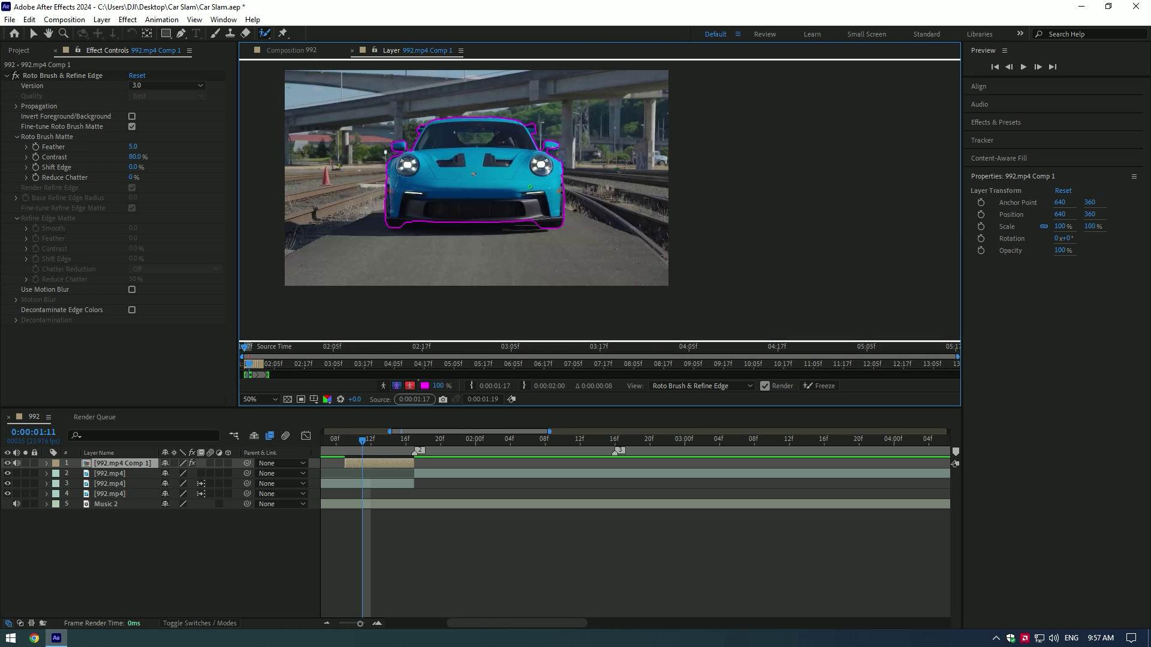
Step: Freeze the Roto Brush propagation for the frozen layer and return to the 992 composition
{"action": "key", "text": "v"}
{"action": "left_click", "coordinate": [823, 389]}
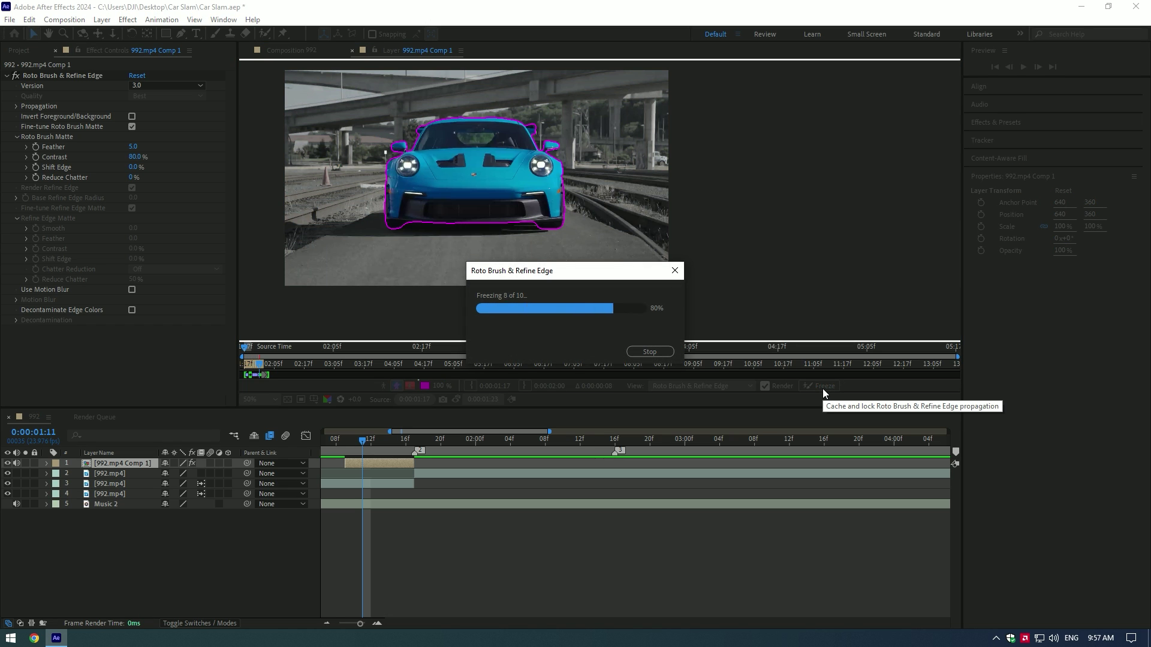
{"action": "left_click", "coordinate": [282, 53]}
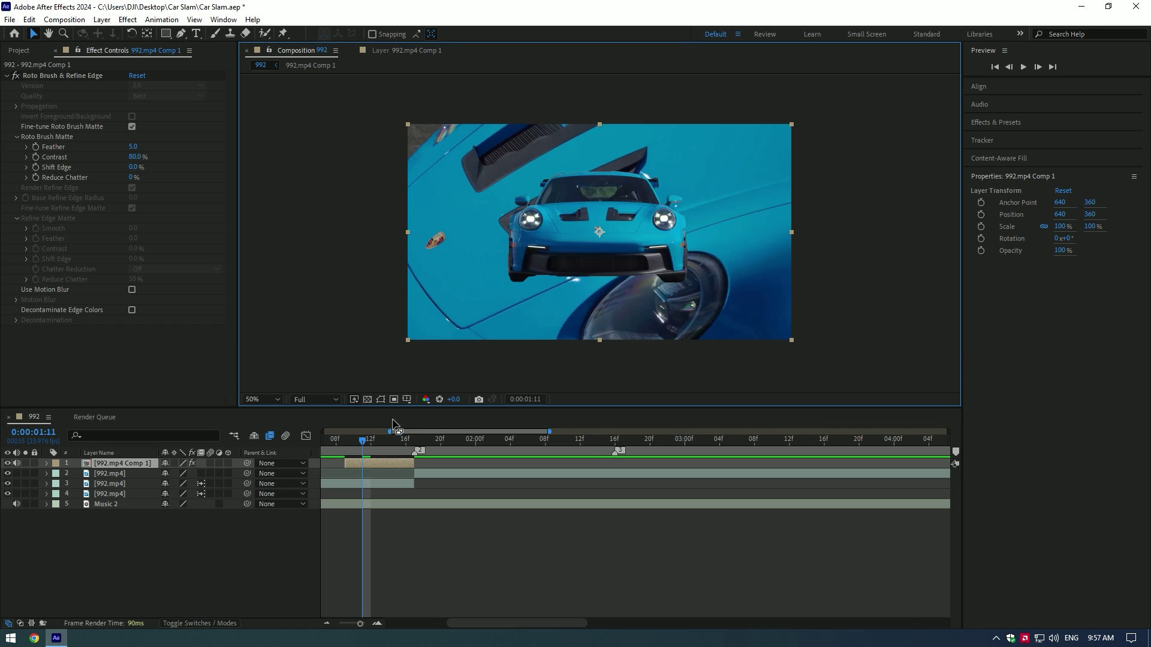
Step: Add a Position keyframe at 0:00:01:17 on the cut-out car layer, keeping the car in its original place
{"action": "left_click_drag", "start_coordinate": [357, 440], "coordinate": [441, 485]}
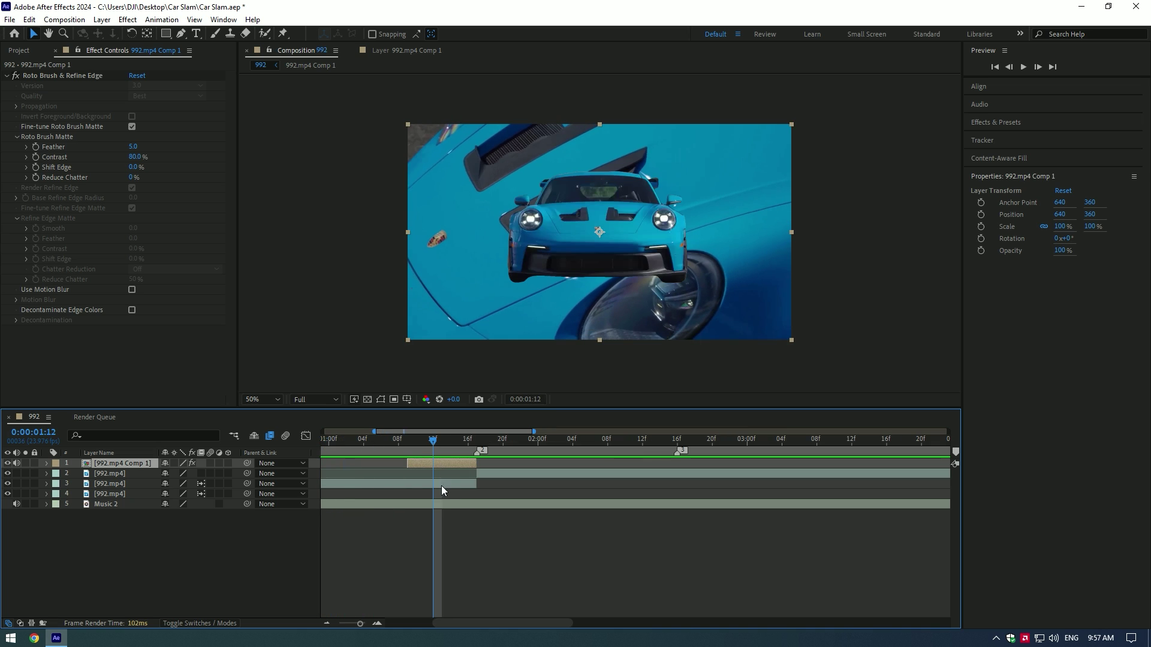
{"action": "left_click", "coordinate": [377, 624]}
{"action": "left_click_drag", "start_coordinate": [467, 440], "coordinate": [520, 439]}
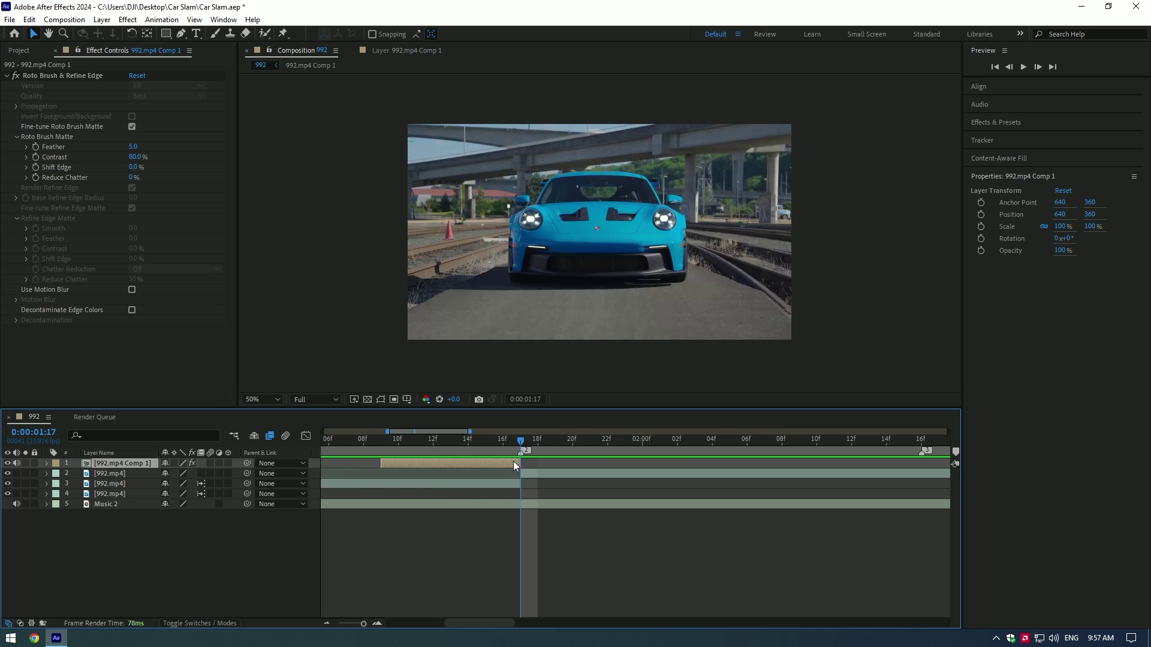
{"action": "key", "text": "p"}
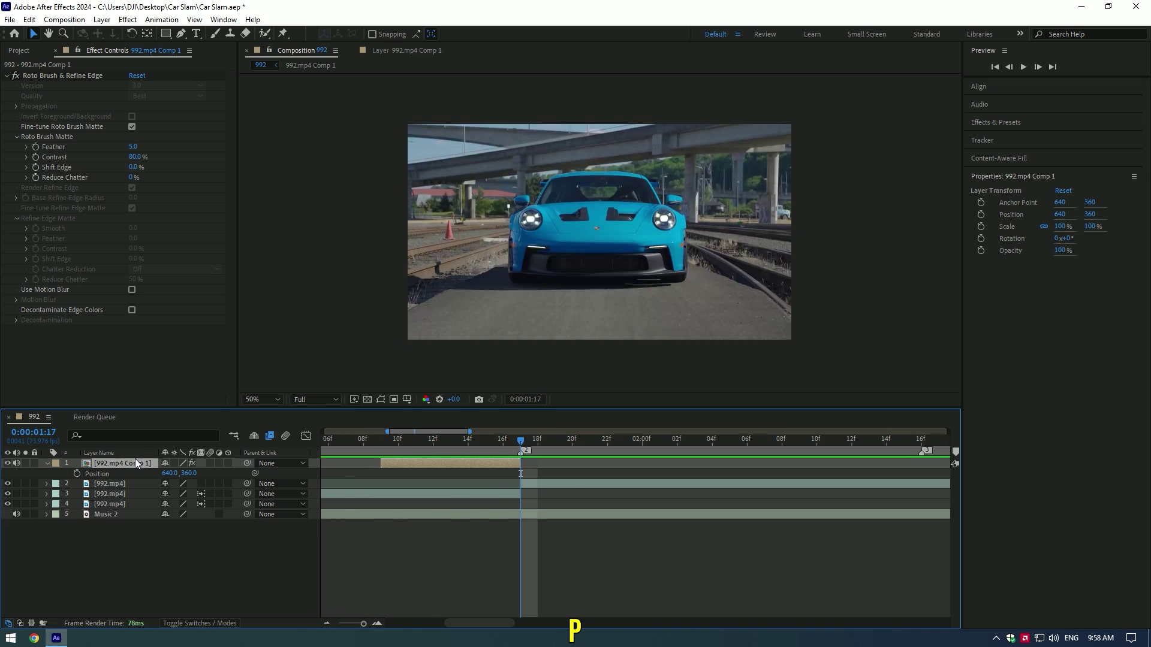
{"action": "left_click", "coordinate": [77, 474]}
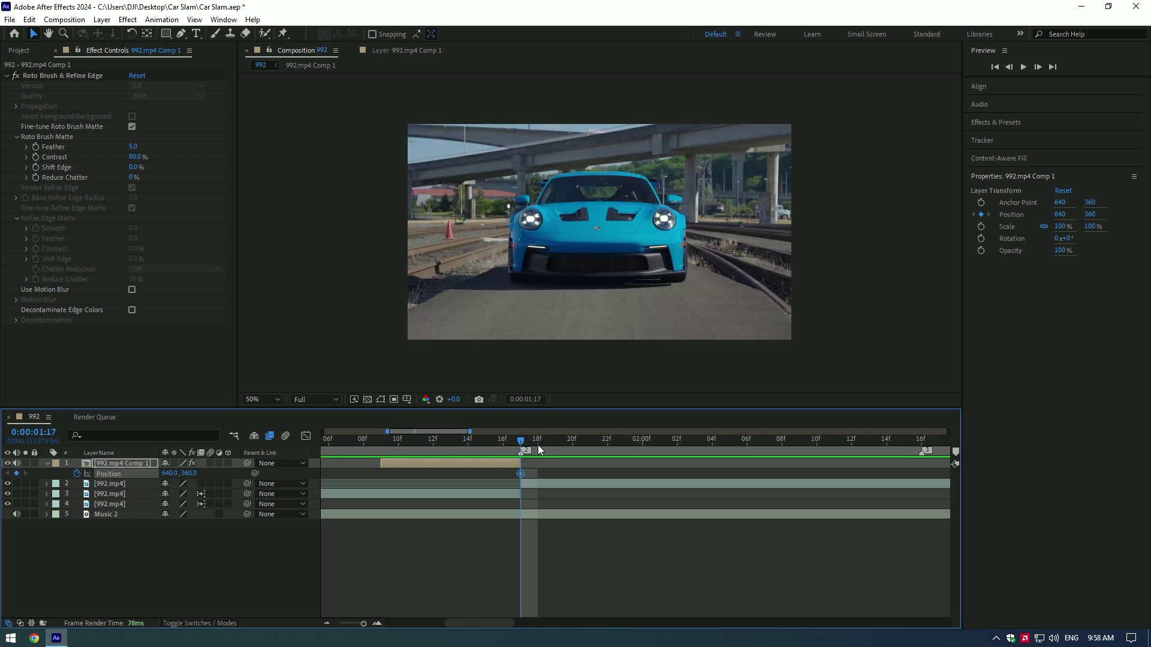
Step: Set the car layer's Position to 640, 956 at 0:00:01:09, enable motion blur for it, and preview the movement
{"action": "left_click_drag", "start_coordinate": [517, 448], "coordinate": [379, 448]}
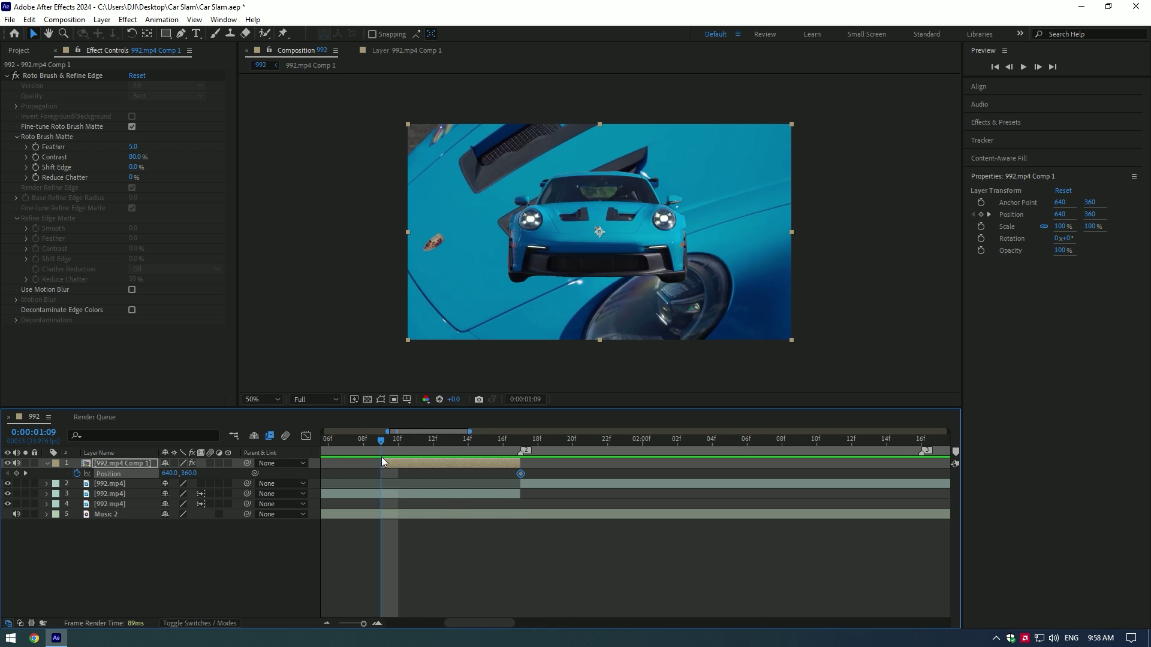
{"action": "left_click_drag", "start_coordinate": [189, 478], "coordinate": [623, 406]}
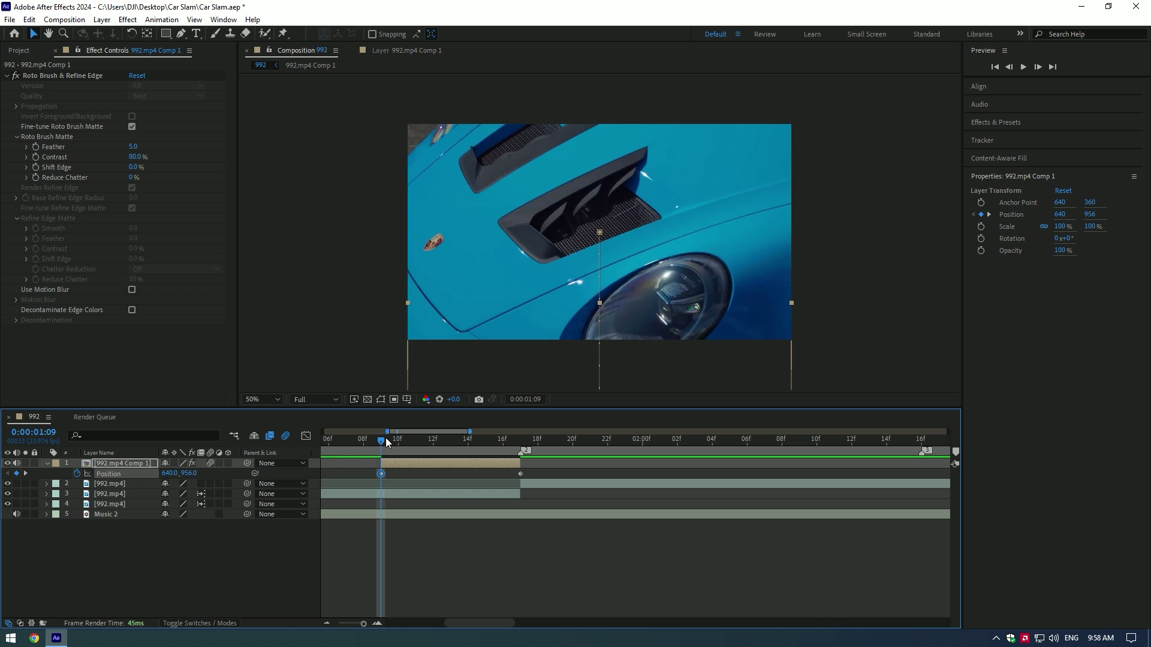
{"action": "left_click_drag", "start_coordinate": [386, 438], "coordinate": [529, 436]}
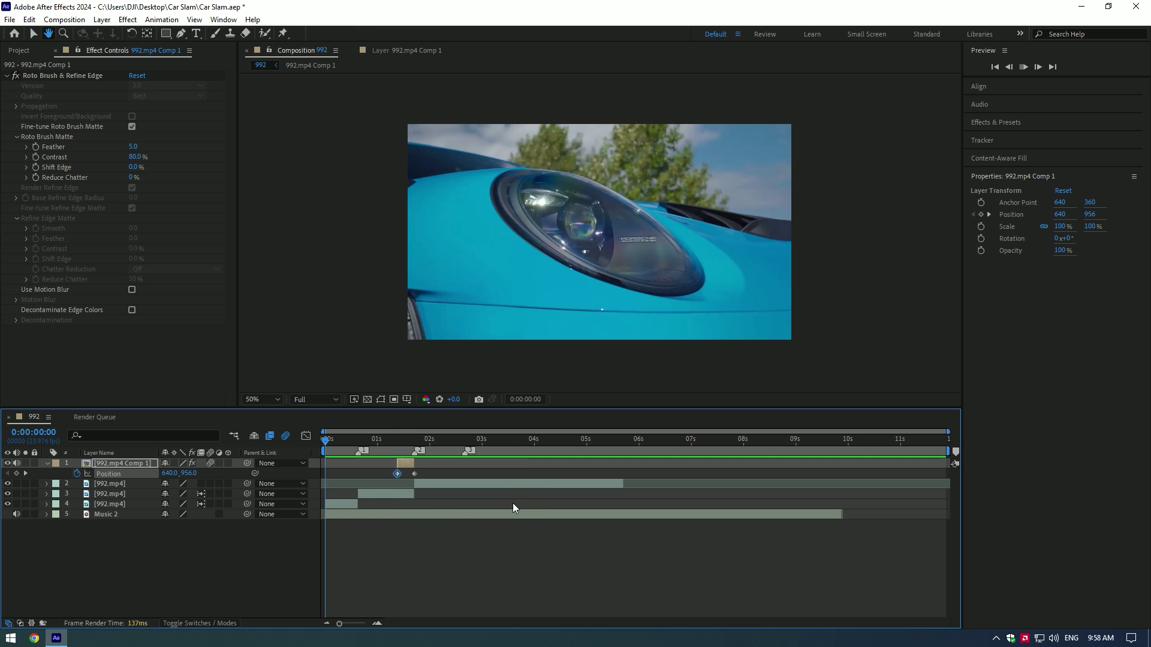
{"action": "key", "text": "space"}
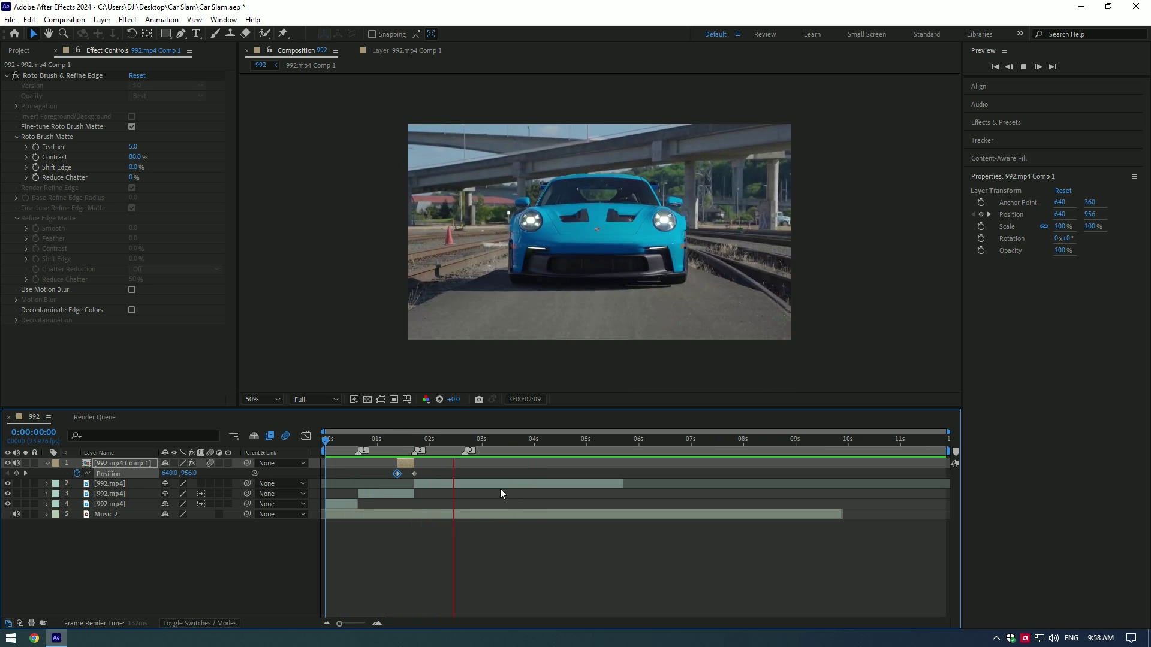
Step: Apply Easy Ease to both Position keyframes of the car layer and scrub through the eased motion
{"action": "left_click_drag", "start_coordinate": [414, 443], "coordinate": [406, 443]}
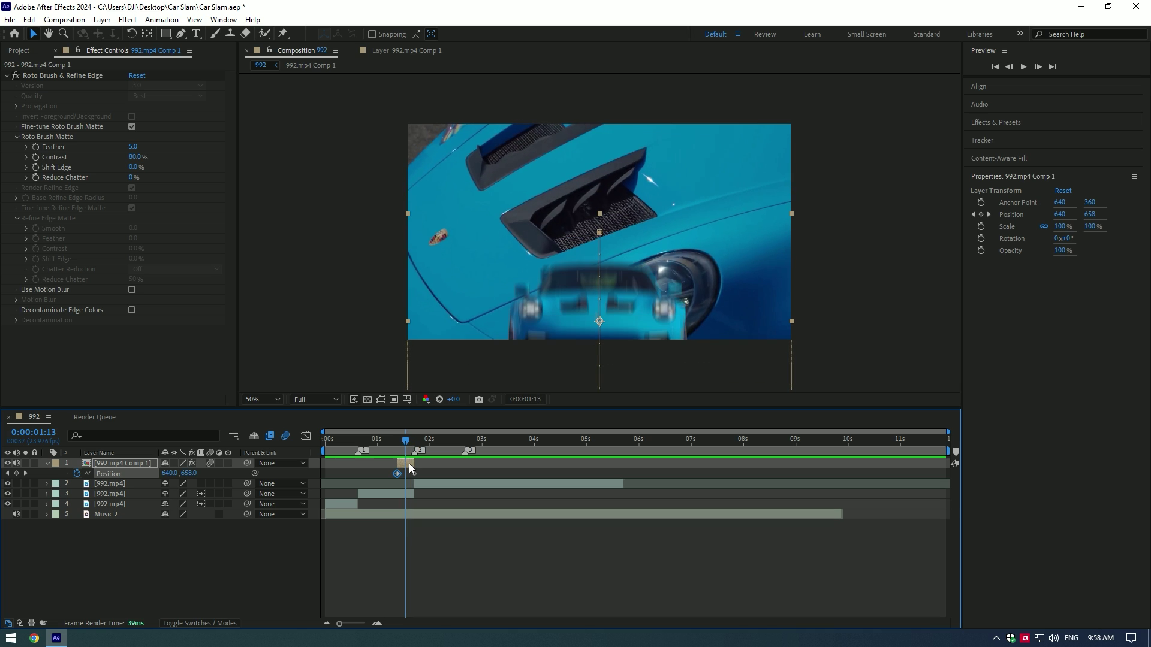
{"action": "left_click", "coordinate": [377, 624]}
{"action": "left_click", "coordinate": [377, 624]}
{"action": "left_click_drag", "start_coordinate": [445, 474], "coordinate": [362, 480]}
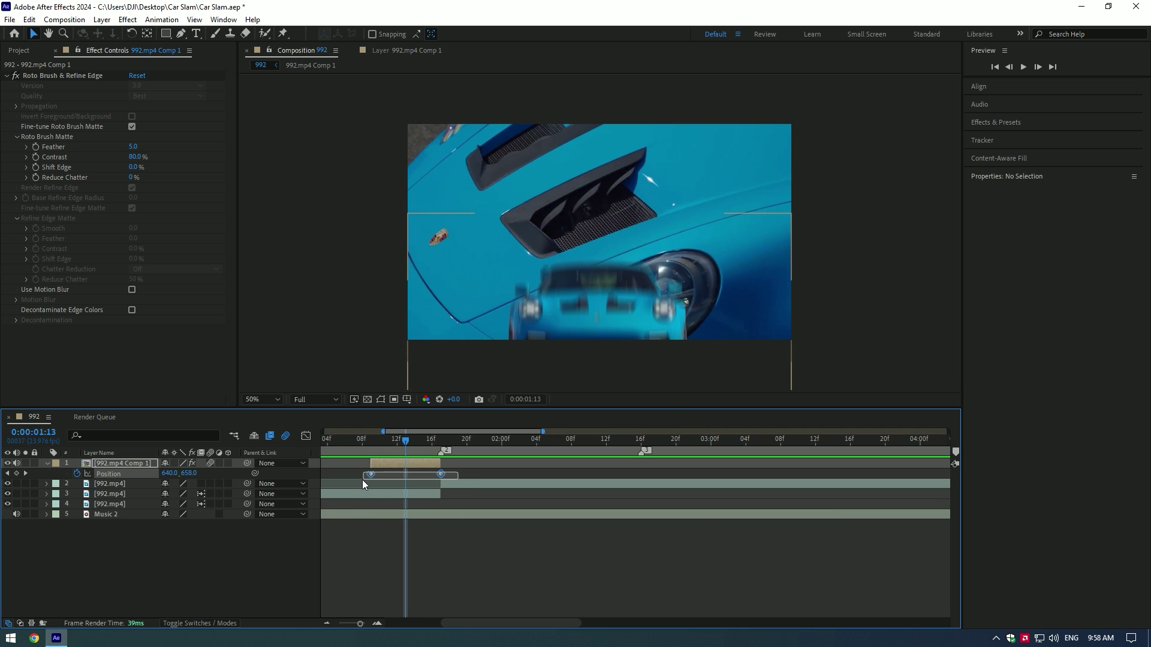
{"action": "key", "text": "F9"}
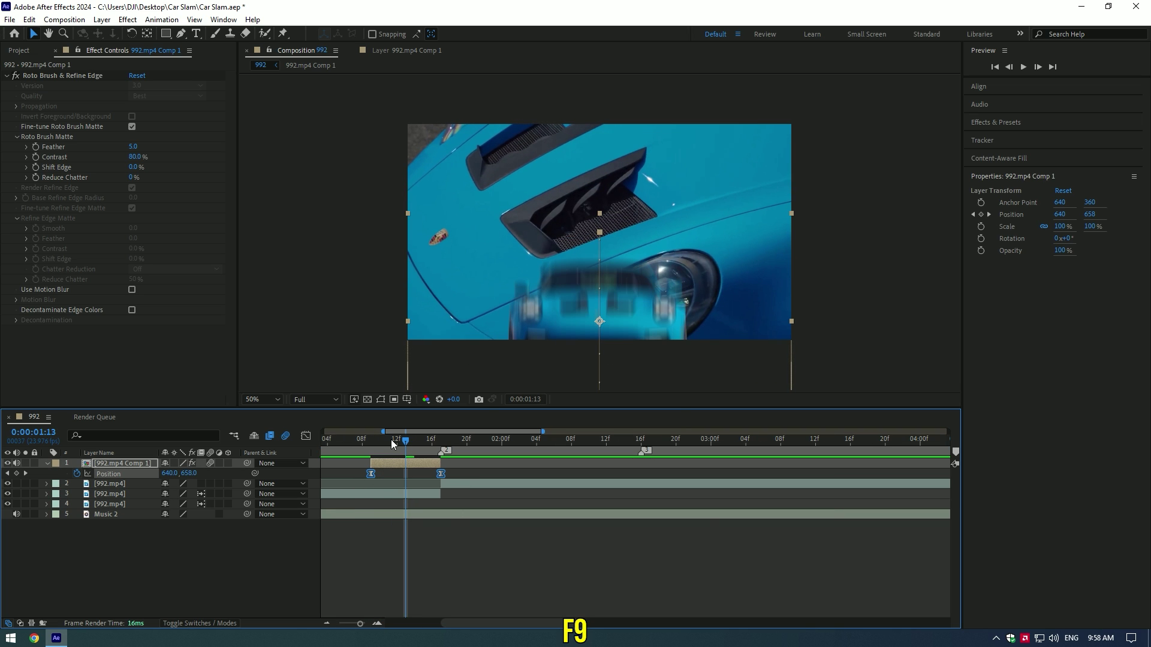
{"action": "left_click_drag", "start_coordinate": [393, 443], "coordinate": [354, 442]}
{"action": "left_click_drag", "start_coordinate": [465, 444], "coordinate": [416, 445]}
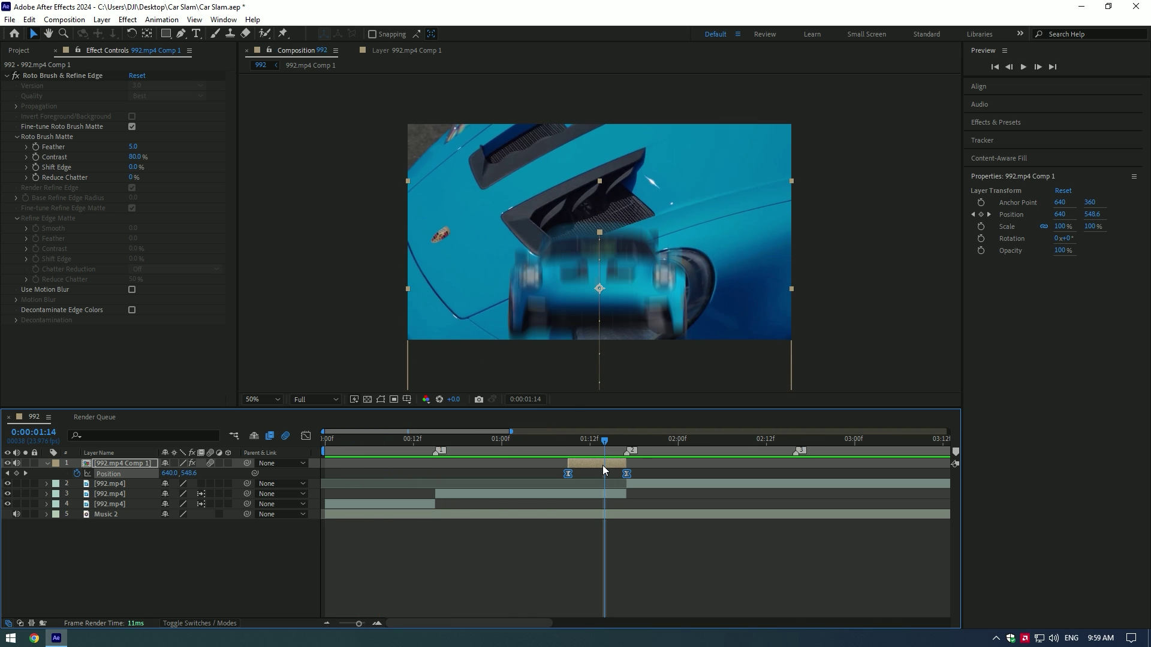
Step: Reshape the Position speed graph so the car starts slowly and its speed peaks between frames 14 and 16
{"action": "left_click", "coordinate": [306, 436]}
{"action": "right_click", "coordinate": [692, 494]}
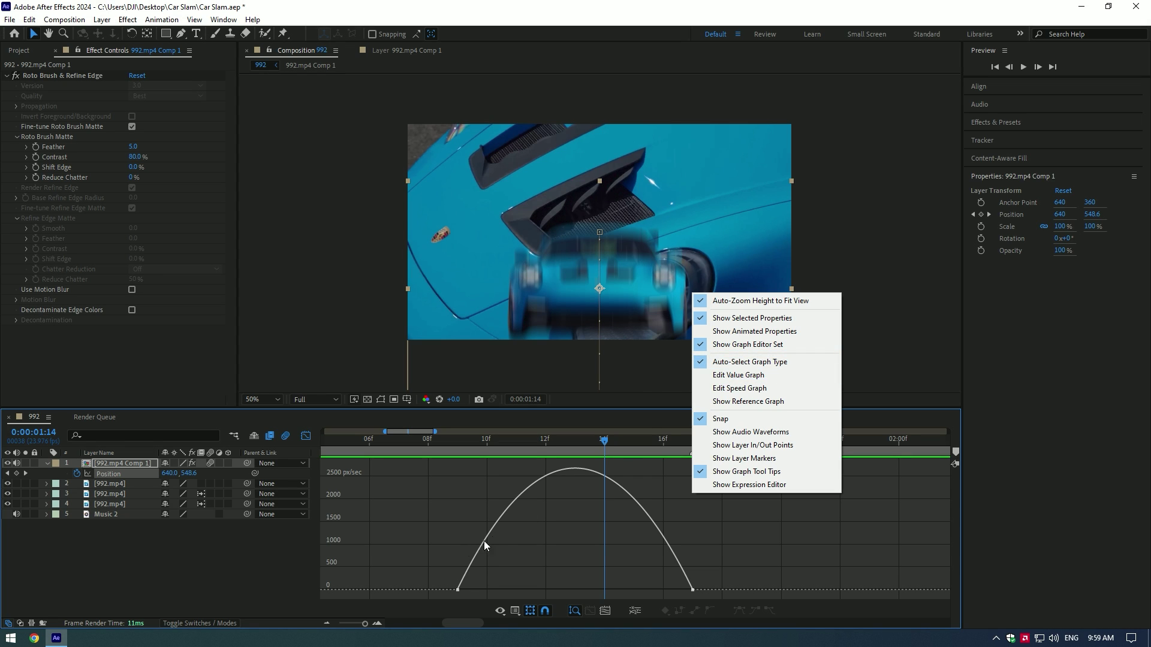
{"action": "left_click_drag", "start_coordinate": [425, 577], "coordinate": [573, 594]}
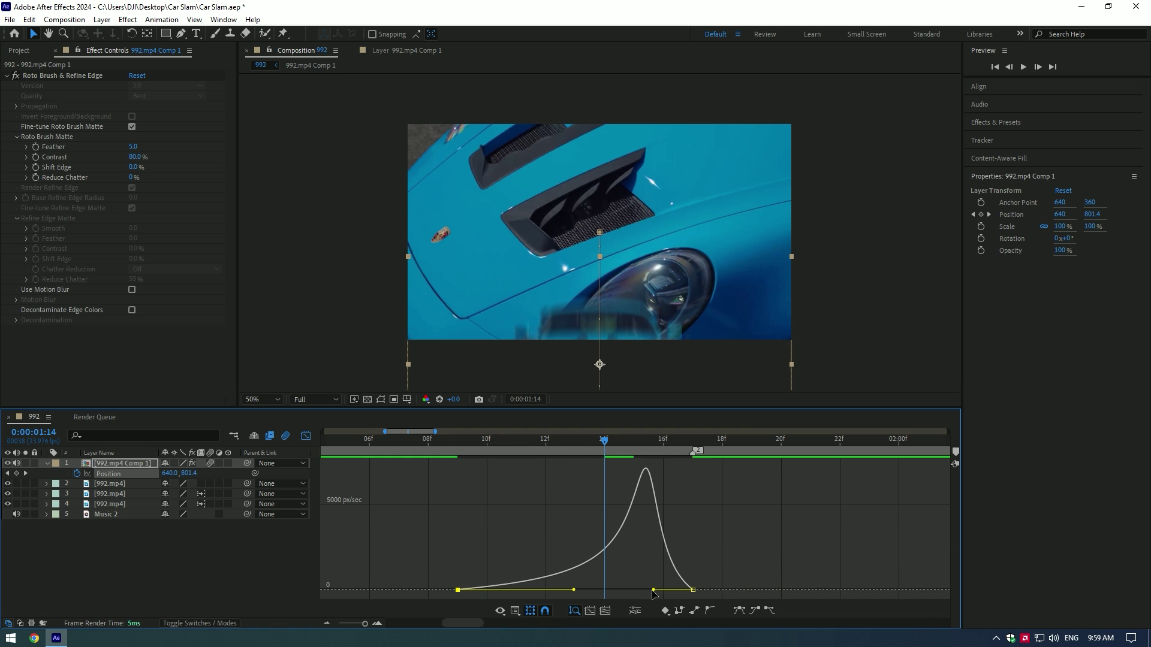
{"action": "left_click_drag", "start_coordinate": [654, 590], "coordinate": [659, 590]}
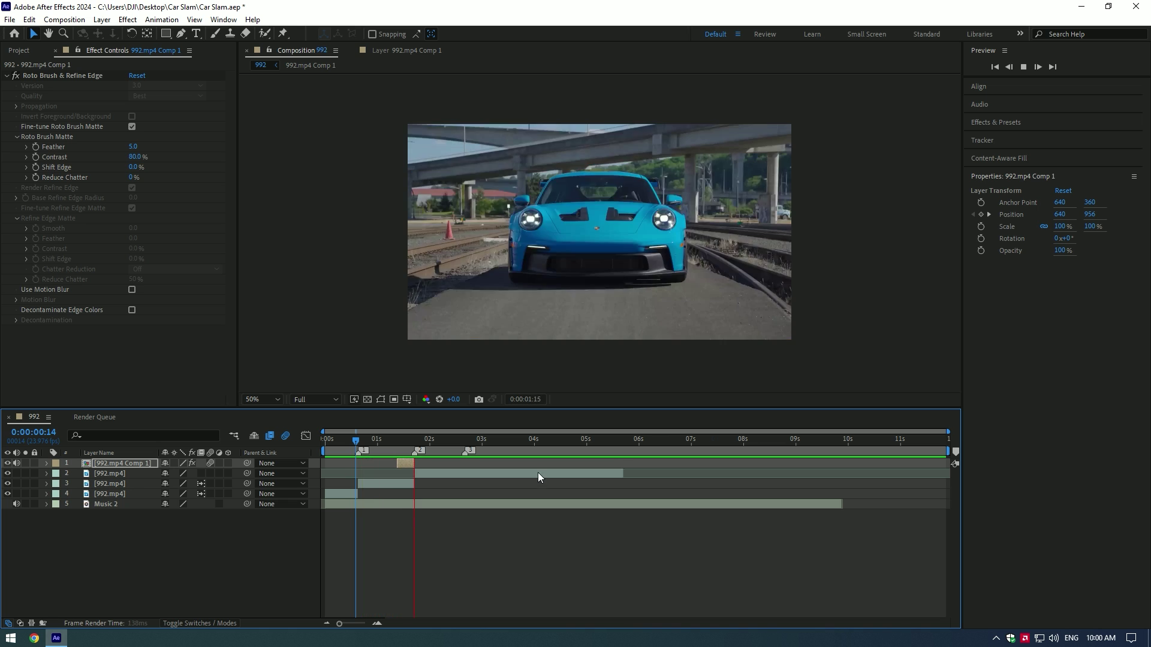
Step: Reopen the car layer's Position speed graph, readjust the influence of the first keyframe, and play back the result
{"action": "left_click_drag", "start_coordinate": [404, 440], "coordinate": [408, 436]}
{"action": "key", "text": "u"}
{"action": "left_click_drag", "start_coordinate": [426, 480], "coordinate": [388, 484]}
{"action": "left_click", "coordinate": [305, 436]}
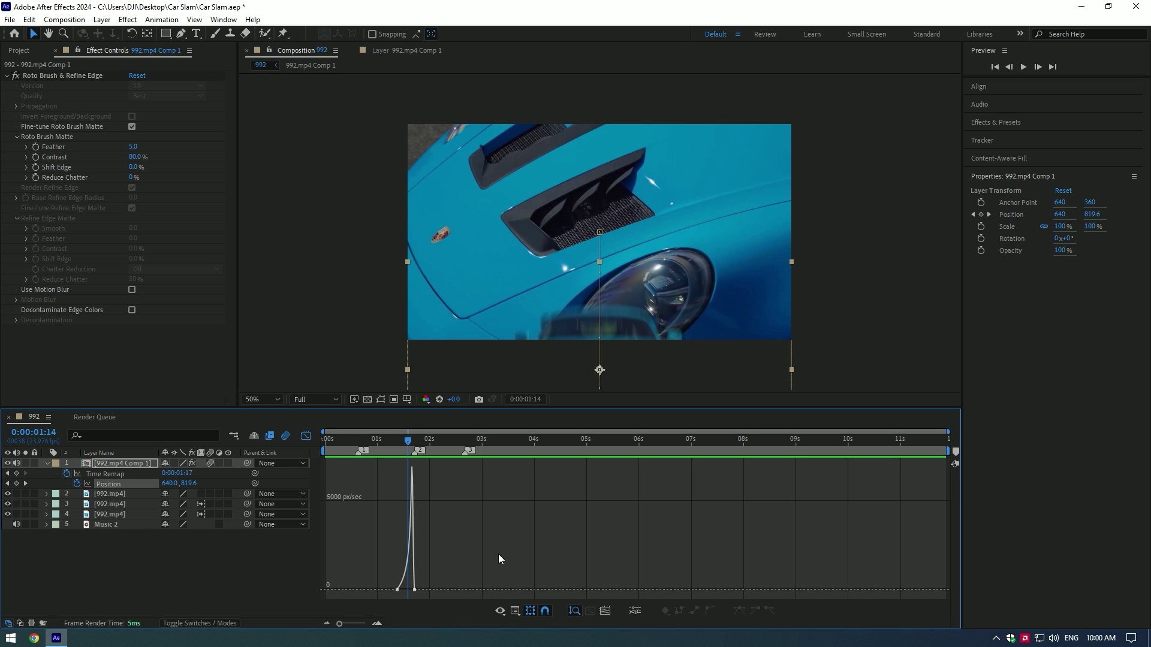
{"action": "left_click", "coordinate": [377, 624]}
{"action": "mouse_move", "coordinate": [402, 593]}
{"action": "left_mouse_down"}
{"action": "mouse_move", "coordinate": [390, 592]}
{"action": "mouse_move", "coordinate": [424, 591]}
{"action": "left_mouse_up"}
{"action": "left_click", "coordinate": [361, 443]}
{"action": "key", "text": "space"}
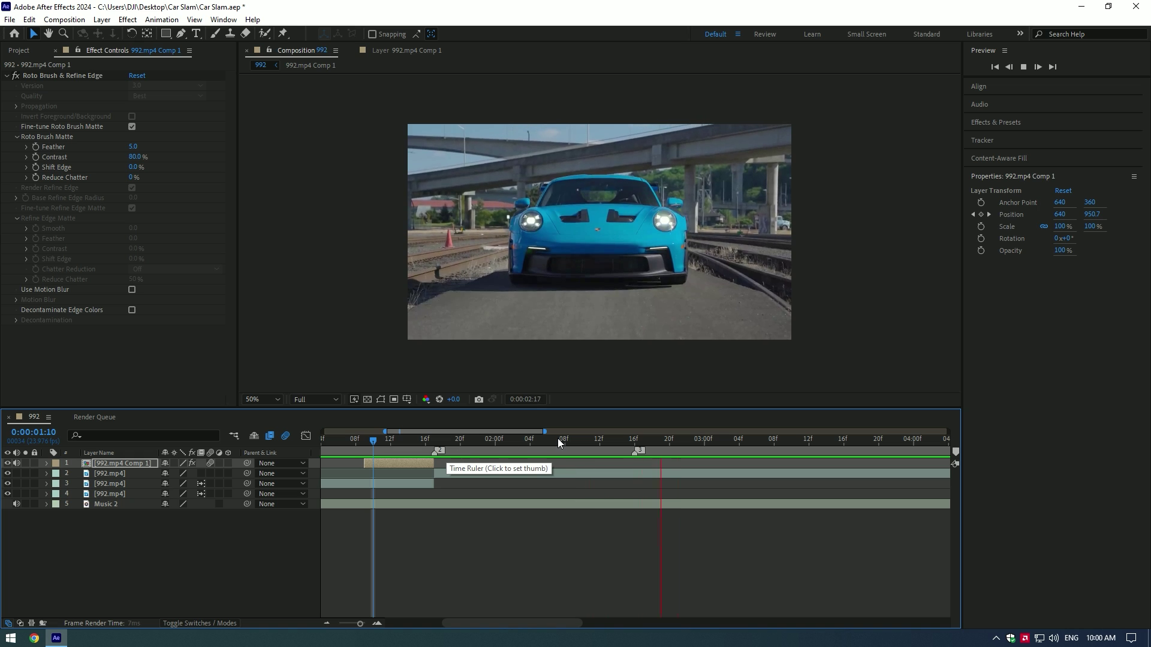
Step: Review the car's slam around the cut and place the current time at 0:00:01:17 with no layer selected
{"action": "left_click_drag", "start_coordinate": [445, 441], "coordinate": [438, 439]}
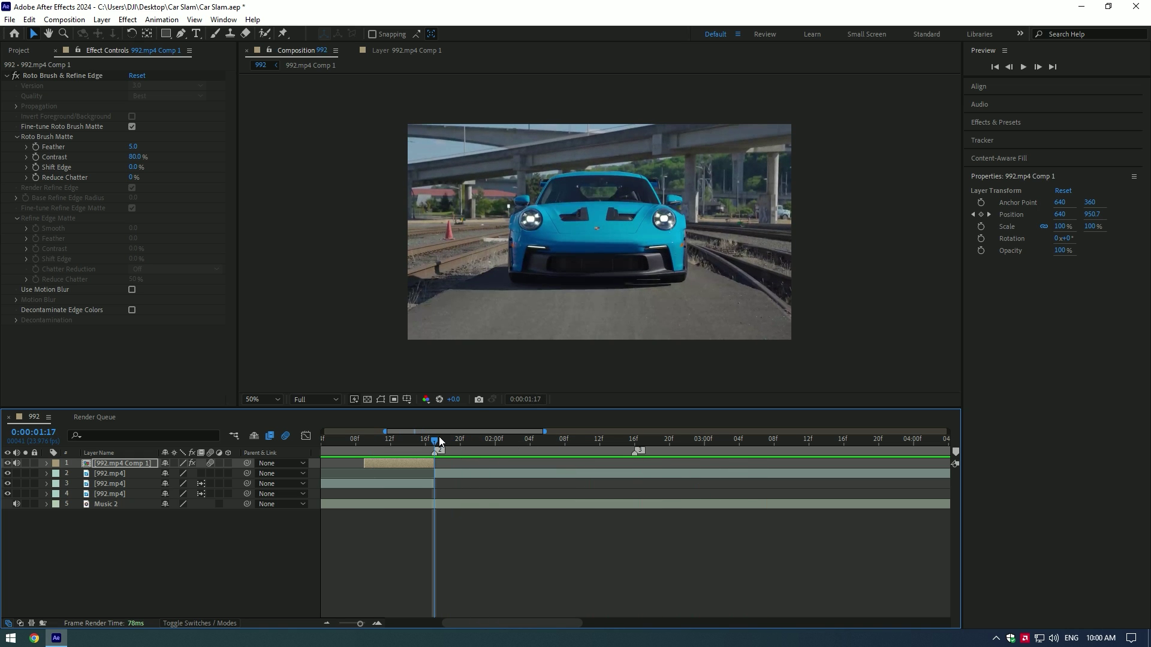
{"action": "left_click", "coordinate": [448, 468]}
{"action": "left_click", "coordinate": [418, 443]}
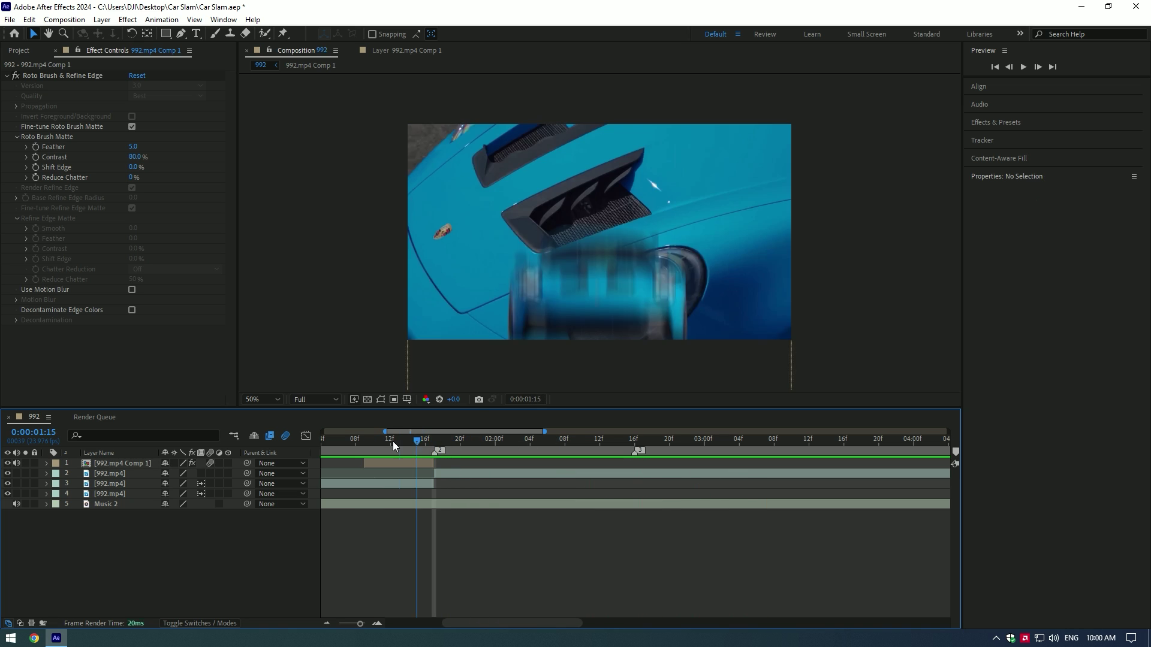
{"action": "key", "text": "space"}
{"action": "left_click", "coordinate": [435, 448]}
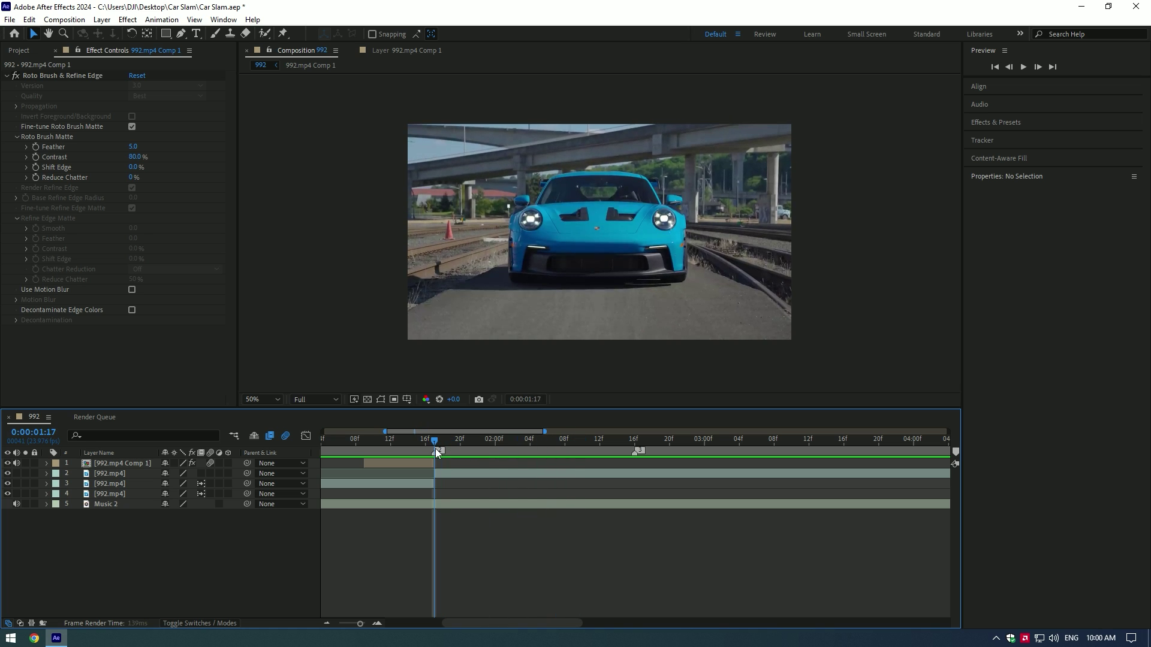
Step: Apply the Twitch effect to the clip on layer 2 that starts at the cut
{"action": "left_click", "coordinate": [447, 473]}
{"action": "key", "text": "ctrl+space"}
{"action": "type", "text": "twitc"}
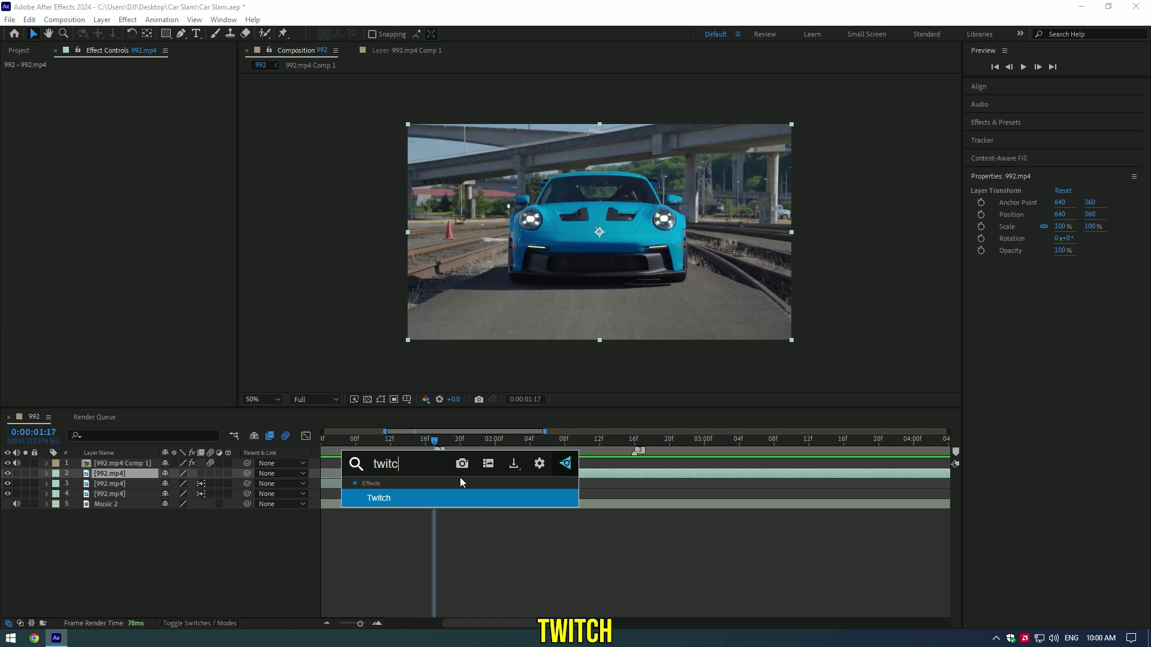
{"action": "key", "text": "Return"}
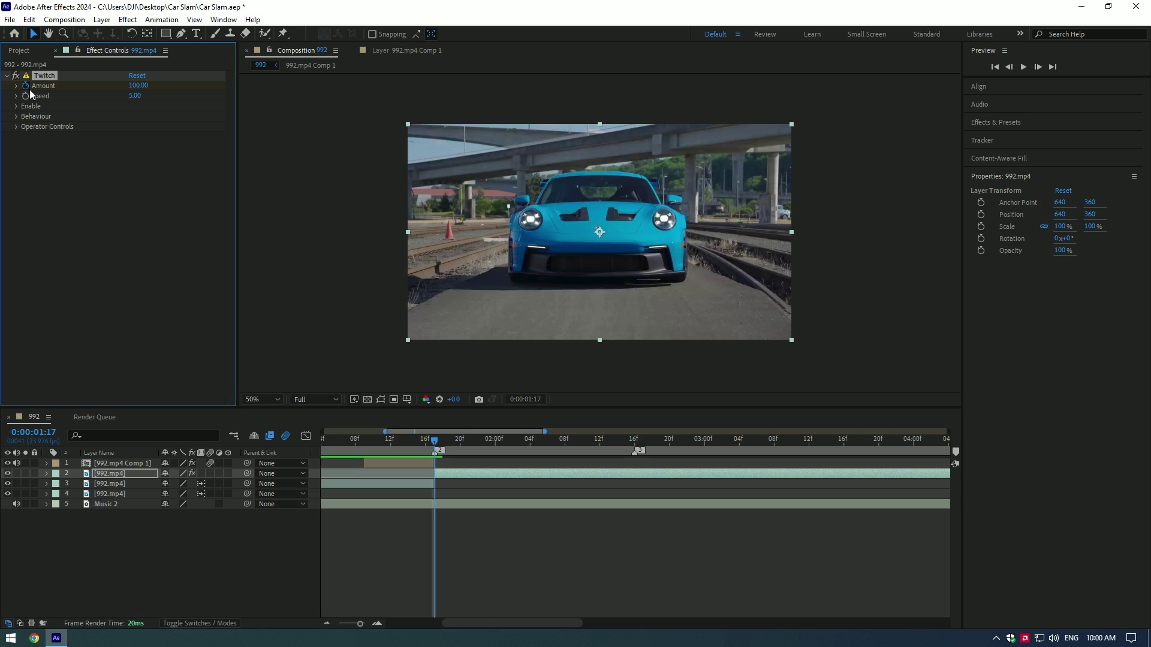
Step: Set the Twitch Amount to 25 and its speed to 20 at 0:00:01:17
{"action": "left_click", "coordinate": [133, 87]}
{"action": "type", "text": "20"}
{"action": "key", "text": "Return"}
{"action": "left_click", "coordinate": [137, 96]}
{"action": "type", "text": "20"}
{"action": "key", "text": "Return"}
Step: Enable the Light and Slide operators of the Twitch effect
{"action": "left_click", "coordinate": [16, 106]}
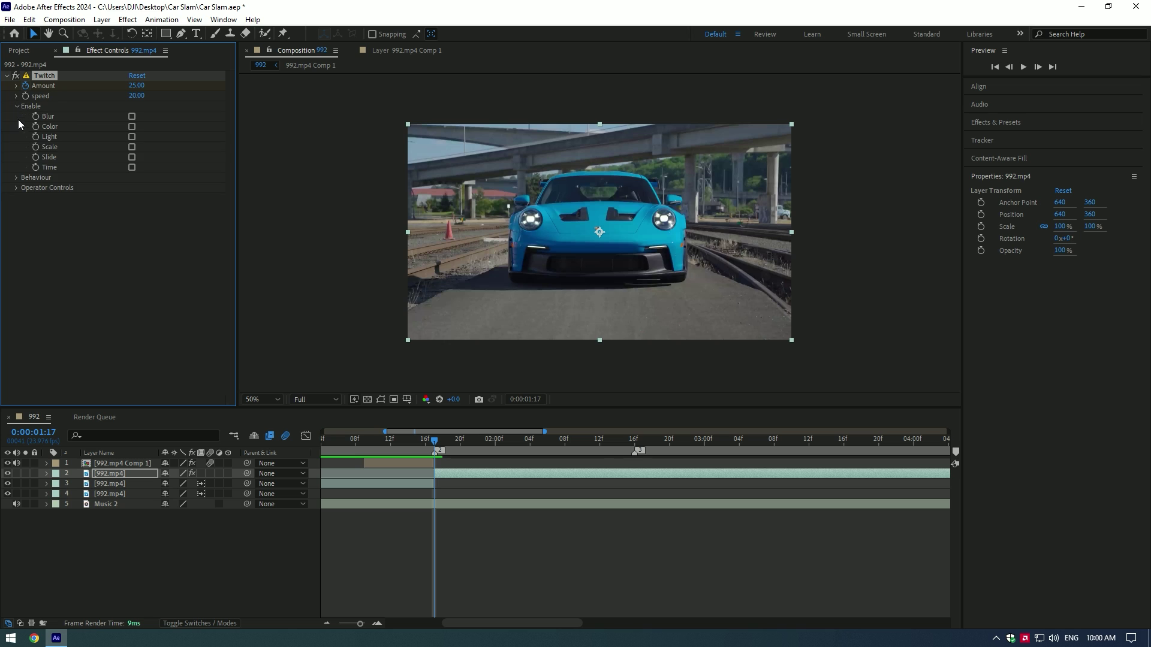
{"action": "left_click", "coordinate": [132, 138]}
{"action": "left_click", "coordinate": [132, 157]}
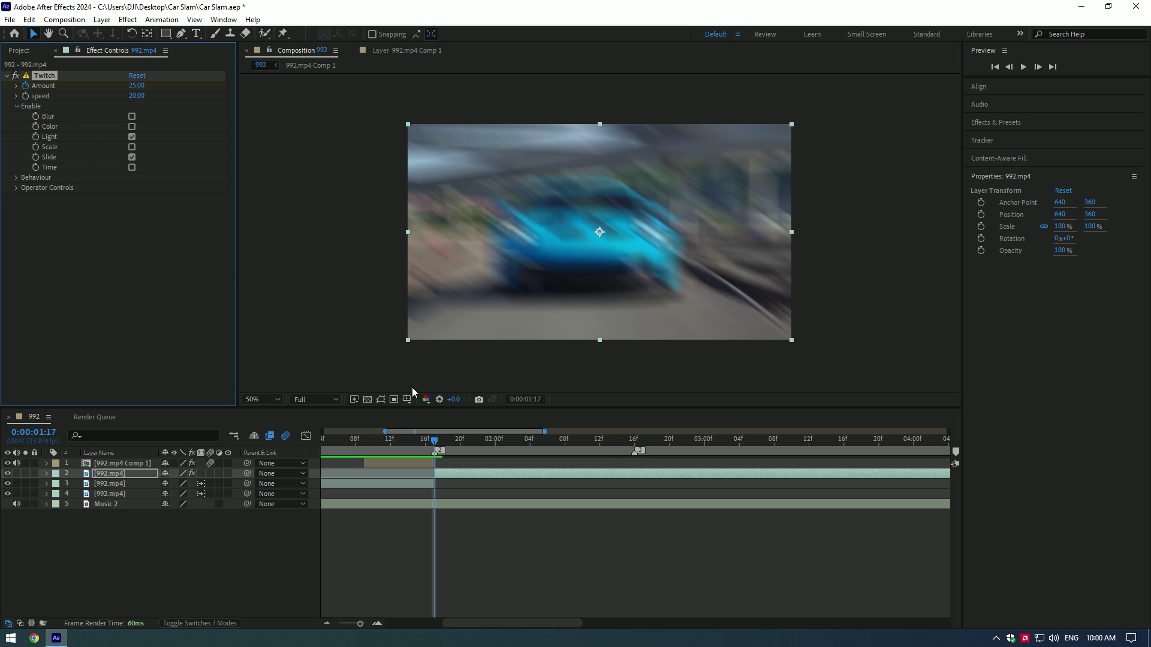
Step: Keyframe the Twitch Amount to 0 at 0:00:01:20 and play back the slam transition from before the cut
{"action": "left_click_drag", "start_coordinate": [436, 442], "coordinate": [450, 447]}
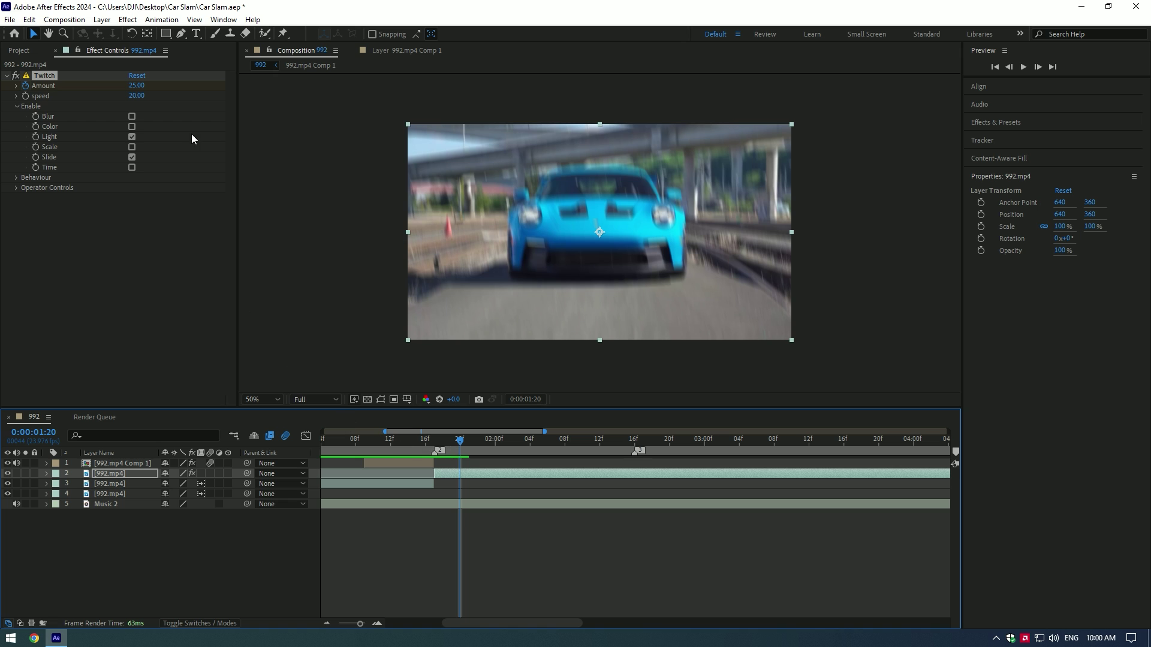
{"action": "left_click", "coordinate": [138, 86]}
{"action": "type", "text": "0"}
{"action": "key", "text": "Return"}
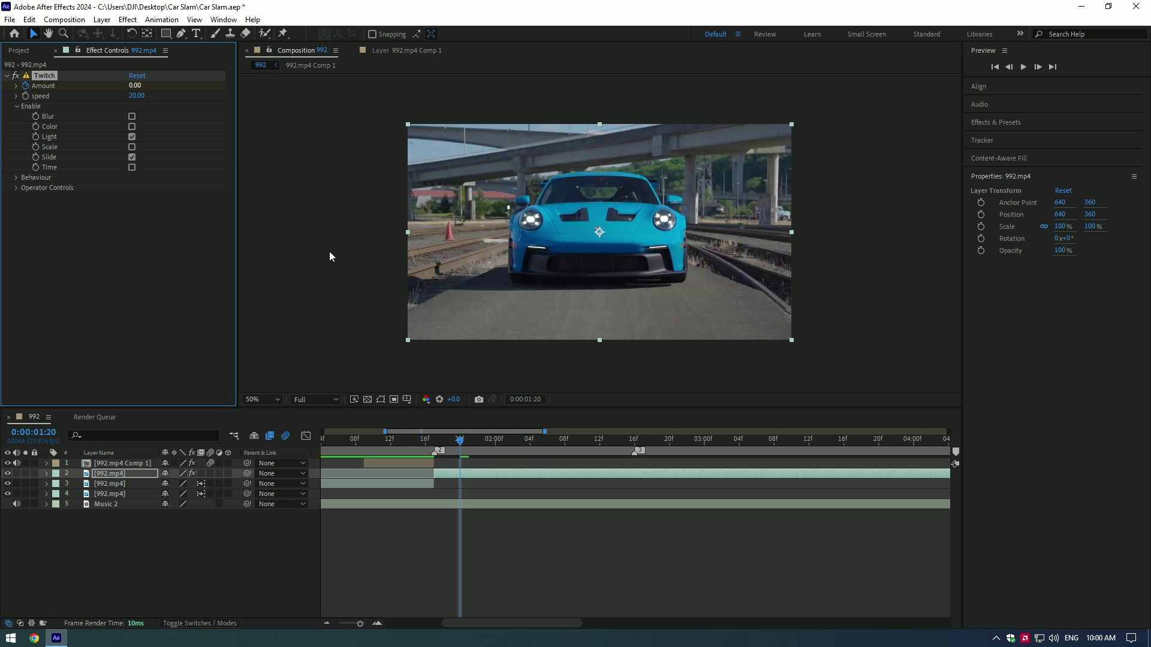
{"action": "left_click_drag", "start_coordinate": [467, 437], "coordinate": [346, 438]}
{"action": "key", "text": "space"}
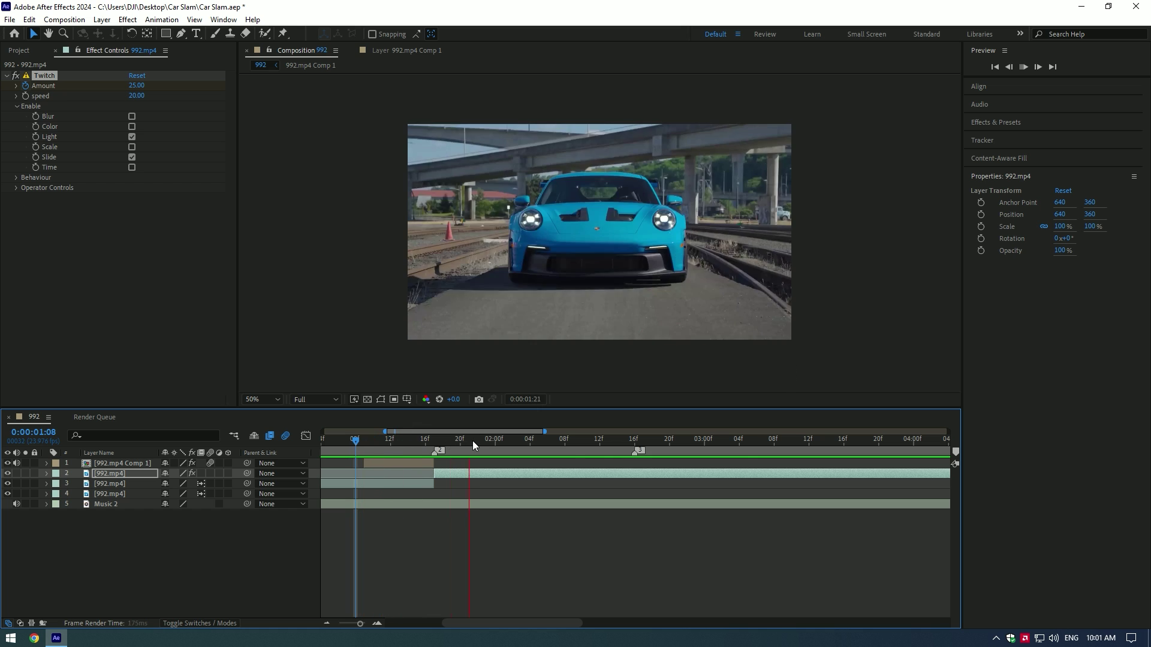
{"action": "left_click_drag", "start_coordinate": [473, 442], "coordinate": [330, 445]}
{"action": "key", "text": "space"}
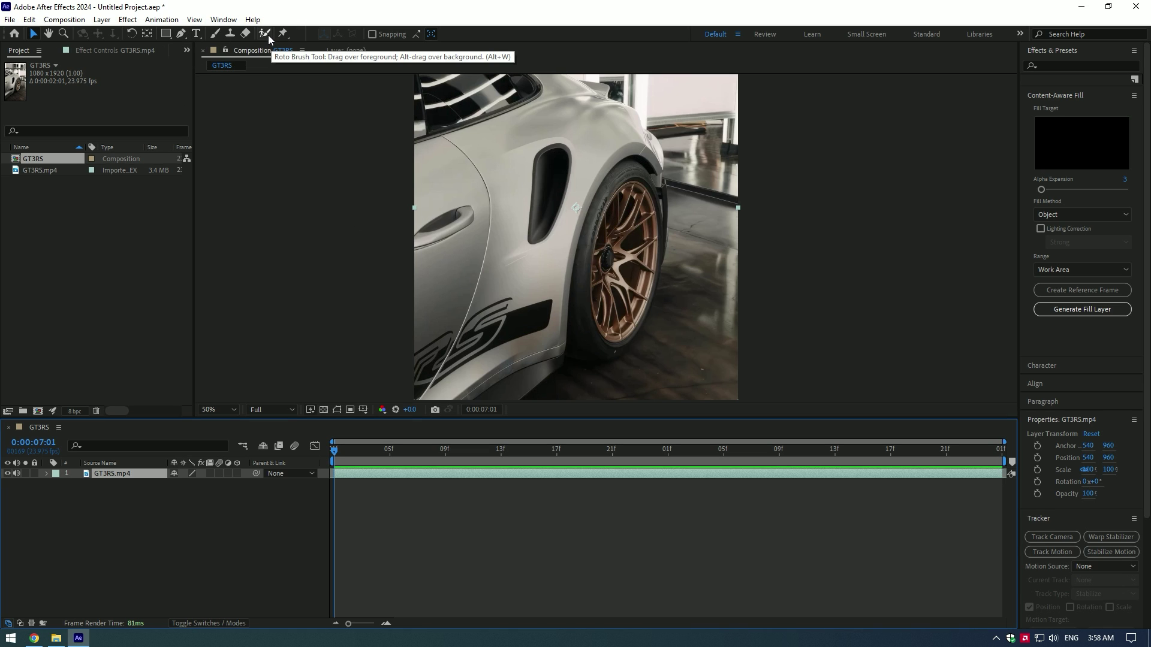
Step: Apply the Mocha AE effect to the GT3RS.mp4 layer and launch Mocha
{"action": "key", "text": "ctrl+space"}
{"action": "type", "text": "mocha"}
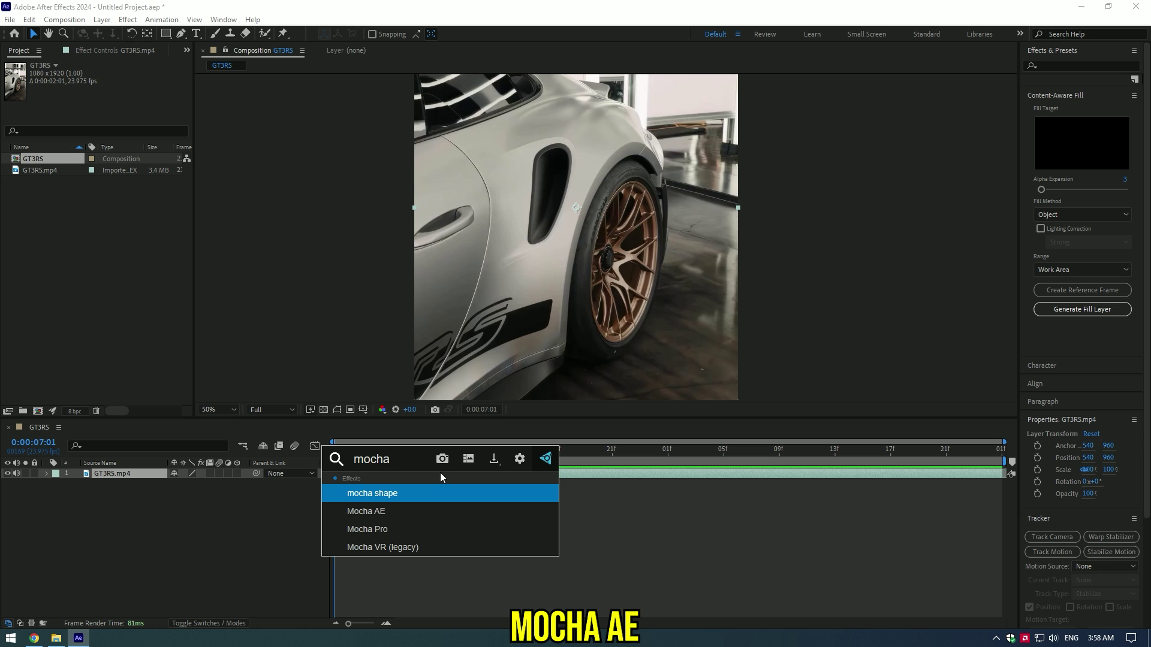
{"action": "type", "text": " ae"}
{"action": "key", "text": "Return"}
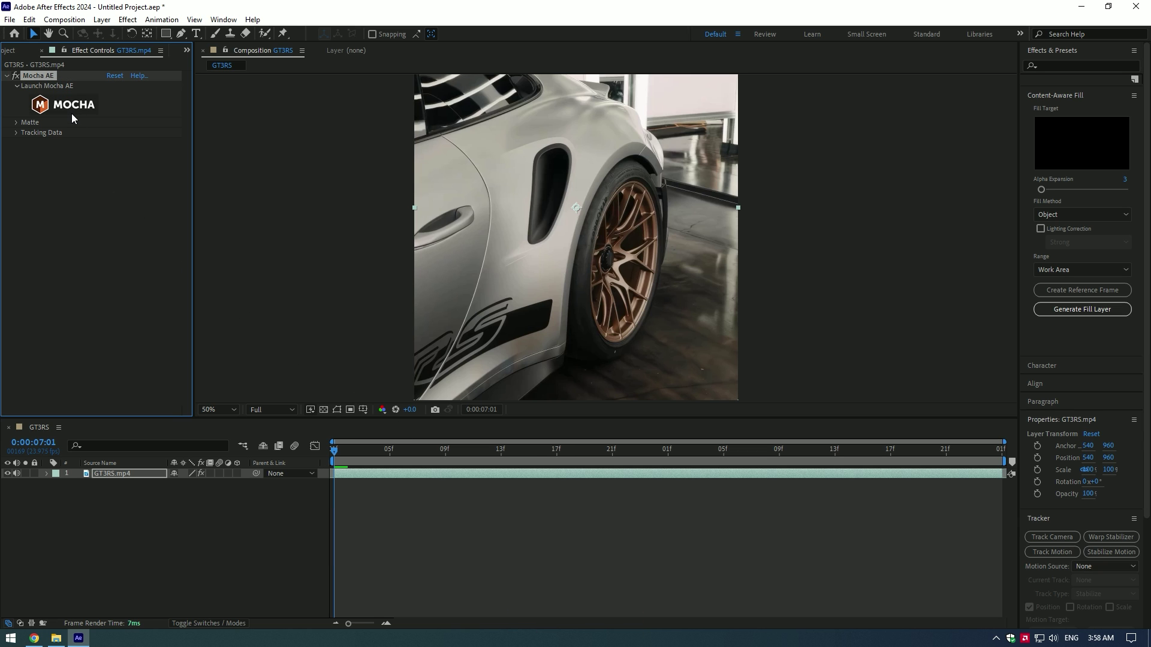
{"action": "left_click", "coordinate": [70, 111]}
{"action": "scroll", "coordinate": [776, 426], "scroll_direction": "up", "scroll_amount": 3}
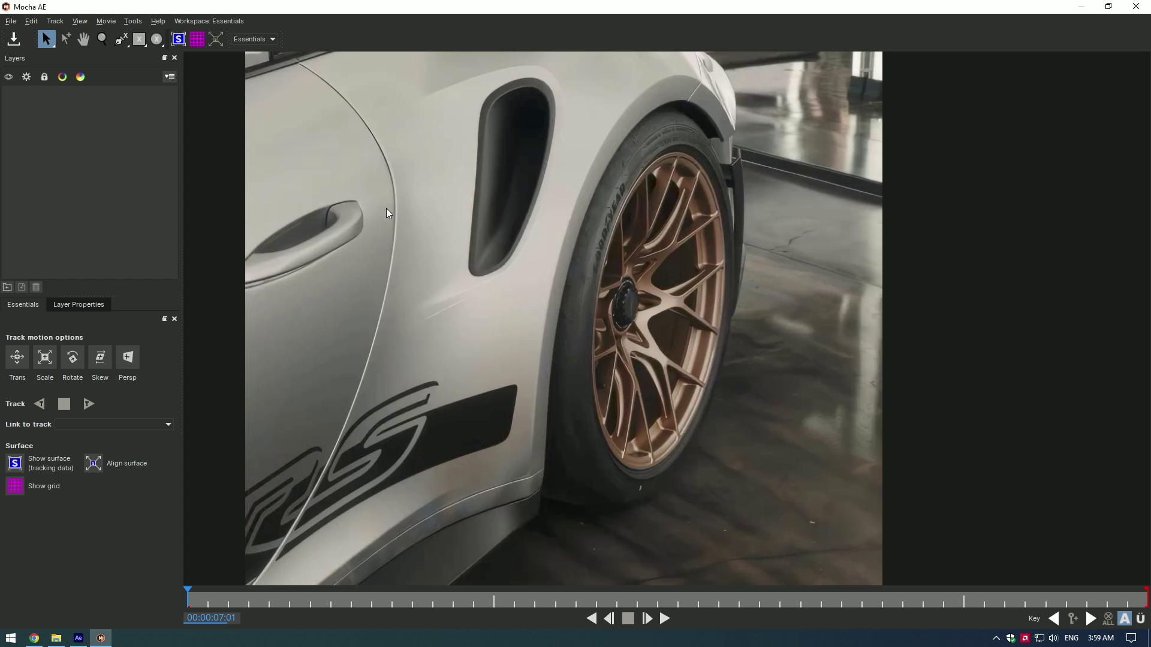
Step: Draw an elliptical spline around the rear wheel and fit its points to the edge of the bronze rim
{"action": "left_click", "coordinate": [157, 39]}
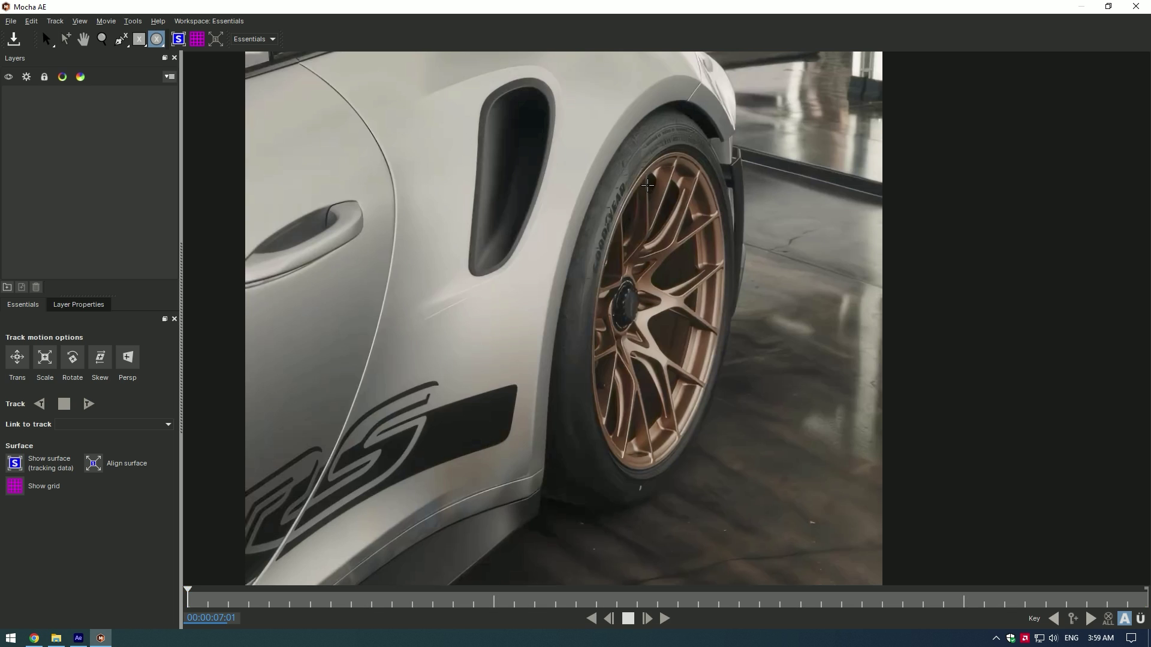
{"action": "mouse_move", "coordinate": [603, 133]}
{"action": "left_mouse_down"}
{"action": "mouse_move", "coordinate": [733, 381]}
{"action": "mouse_move", "coordinate": [704, 480]}
{"action": "mouse_move", "coordinate": [730, 468]}
{"action": "left_mouse_up"}
{"action": "left_click_drag", "start_coordinate": [617, 431], "coordinate": [570, 447]}
{"action": "left_click_drag", "start_coordinate": [737, 300], "coordinate": [728, 301]}
{"action": "left_click_drag", "start_coordinate": [667, 115], "coordinate": [679, 142]}
{"action": "mouse_move", "coordinate": [666, 487]}
{"action": "left_mouse_down"}
{"action": "mouse_move", "coordinate": [668, 503]}
{"action": "mouse_move", "coordinate": [661, 479]}
{"action": "left_mouse_up"}
{"action": "left_click_drag", "start_coordinate": [716, 431], "coordinate": [697, 418]}
{"action": "left_click_drag", "start_coordinate": [587, 445], "coordinate": [592, 466]}
{"action": "left_click_drag", "start_coordinate": [618, 169], "coordinate": [629, 173]}
{"action": "left_click_drag", "start_coordinate": [729, 301], "coordinate": [732, 301]}
{"action": "left_click_drag", "start_coordinate": [592, 467], "coordinate": [594, 466]}
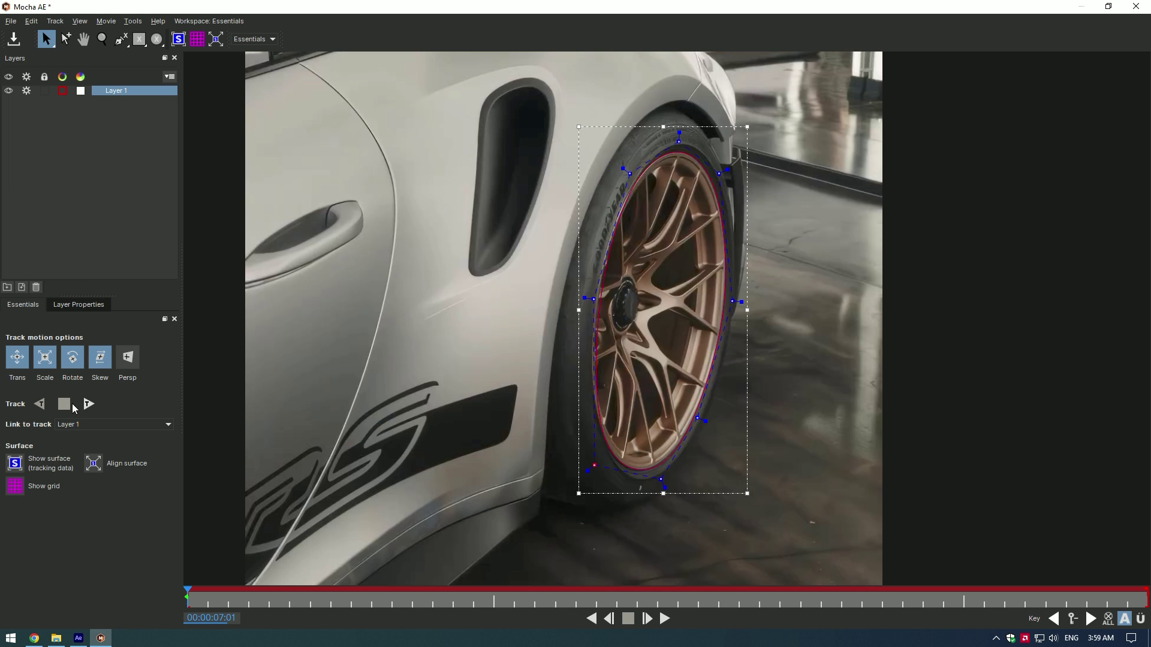
Step: Track the rim forward and backward through the clip, correcting the spline's outline on the last frame, 00:00:09:00
{"action": "left_click", "coordinate": [87, 404]}
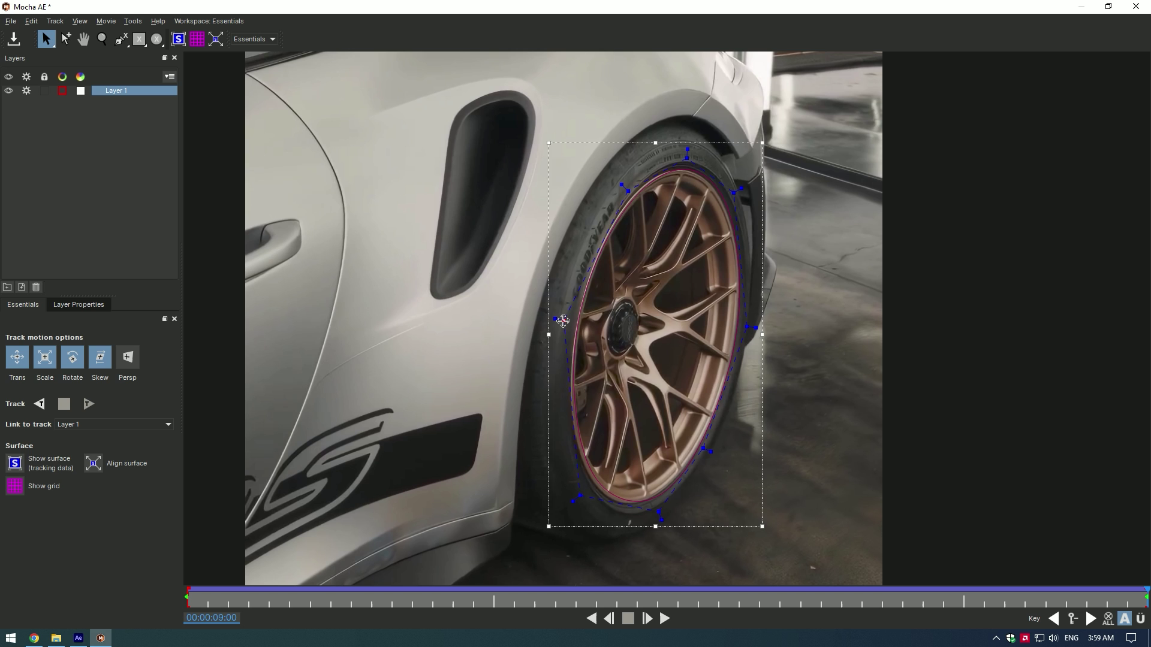
{"action": "left_click_drag", "start_coordinate": [562, 320], "coordinate": [565, 320]}
{"action": "left_click_drag", "start_coordinate": [581, 496], "coordinate": [575, 499]}
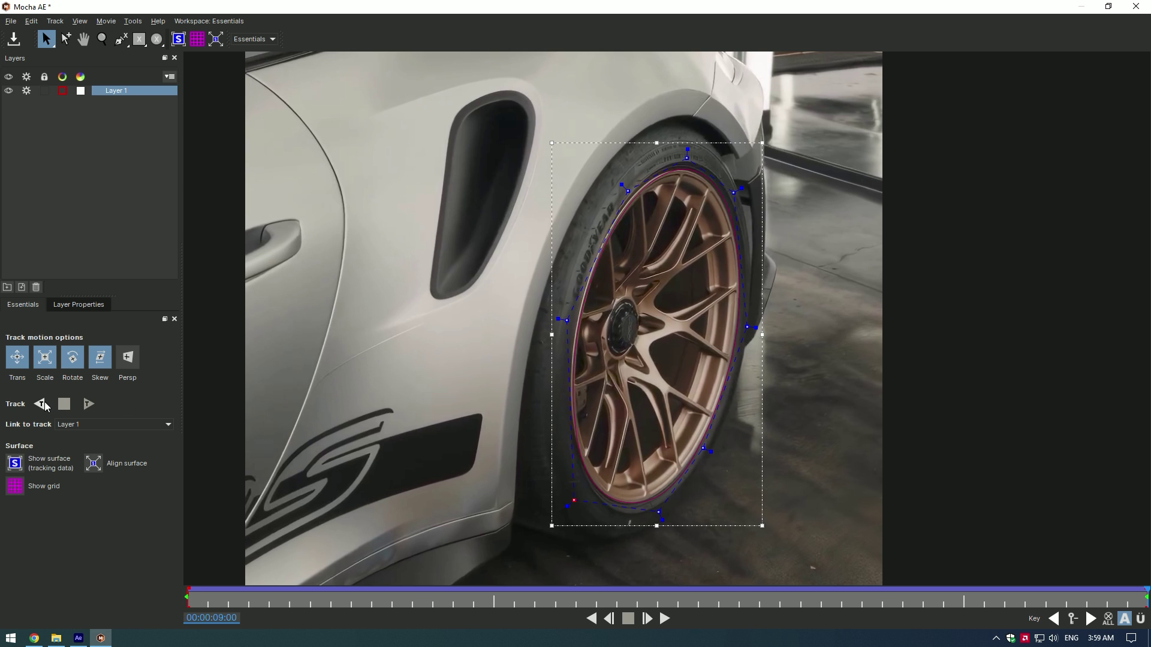
{"action": "left_click", "coordinate": [44, 404]}
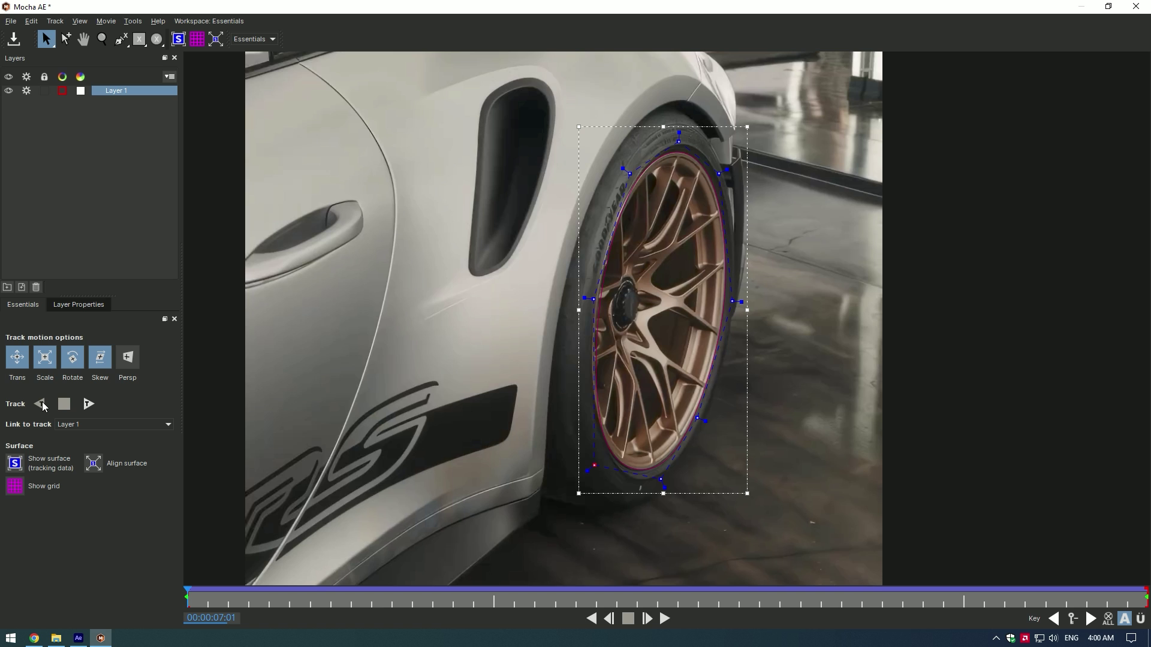
Step: Save and close the Mocha project, and create AE masks from the tracked rim shape
{"action": "left_click", "coordinate": [14, 39]}
{"action": "left_click", "coordinate": [1136, 6]}
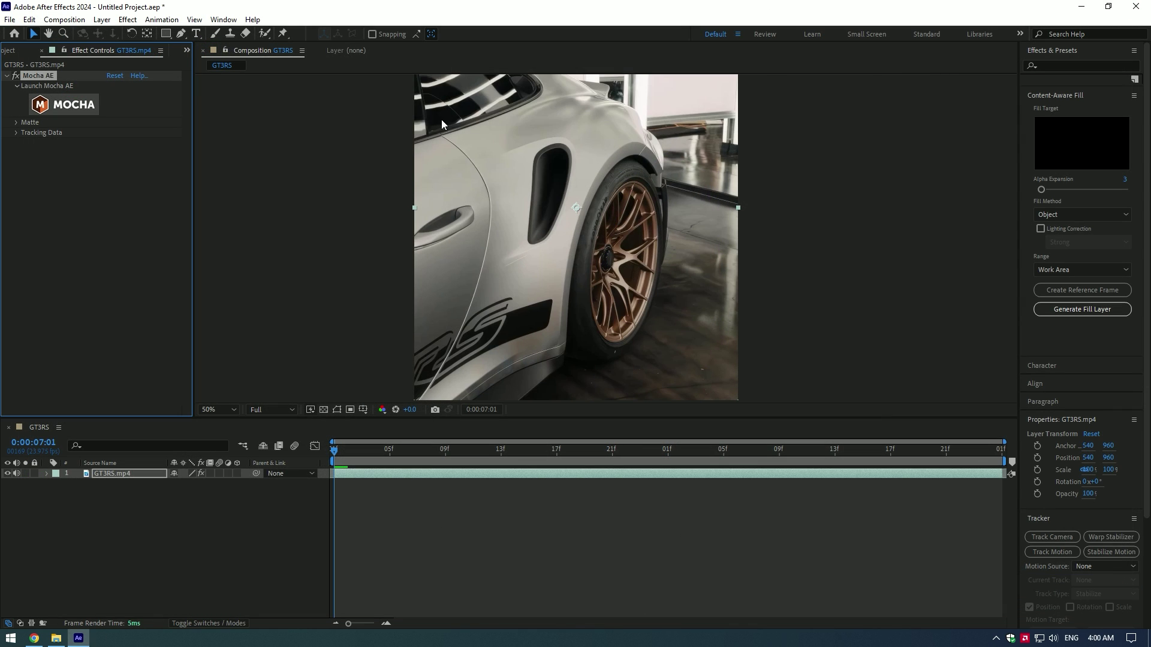
{"action": "left_click", "coordinate": [17, 123]}
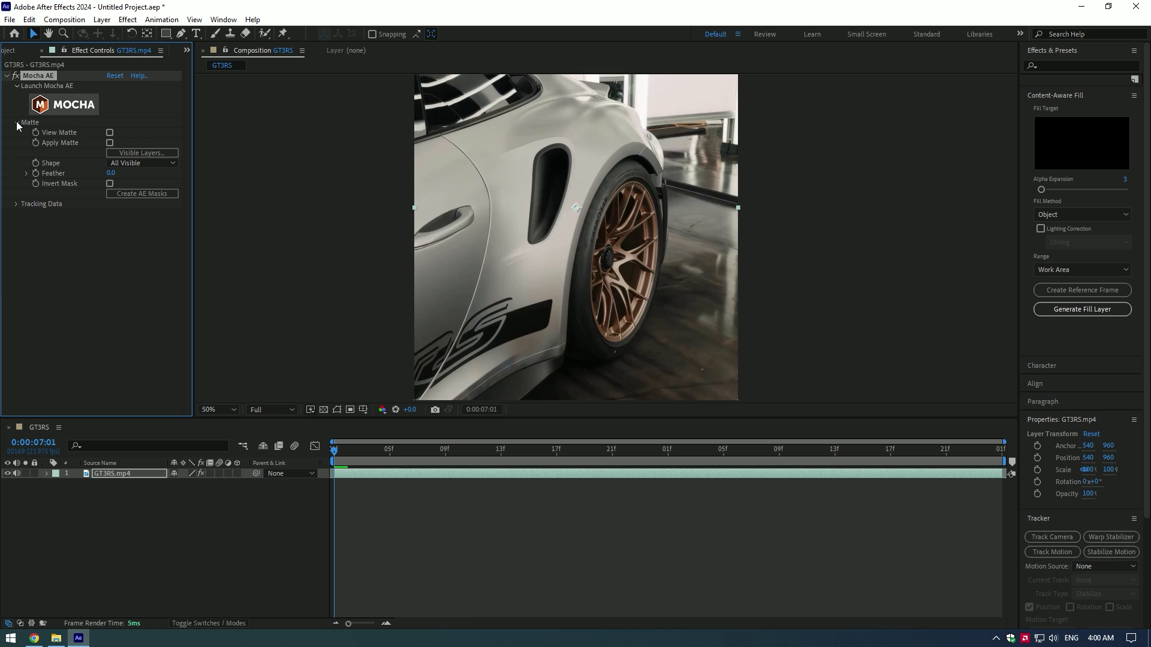
{"action": "left_click", "coordinate": [161, 192]}
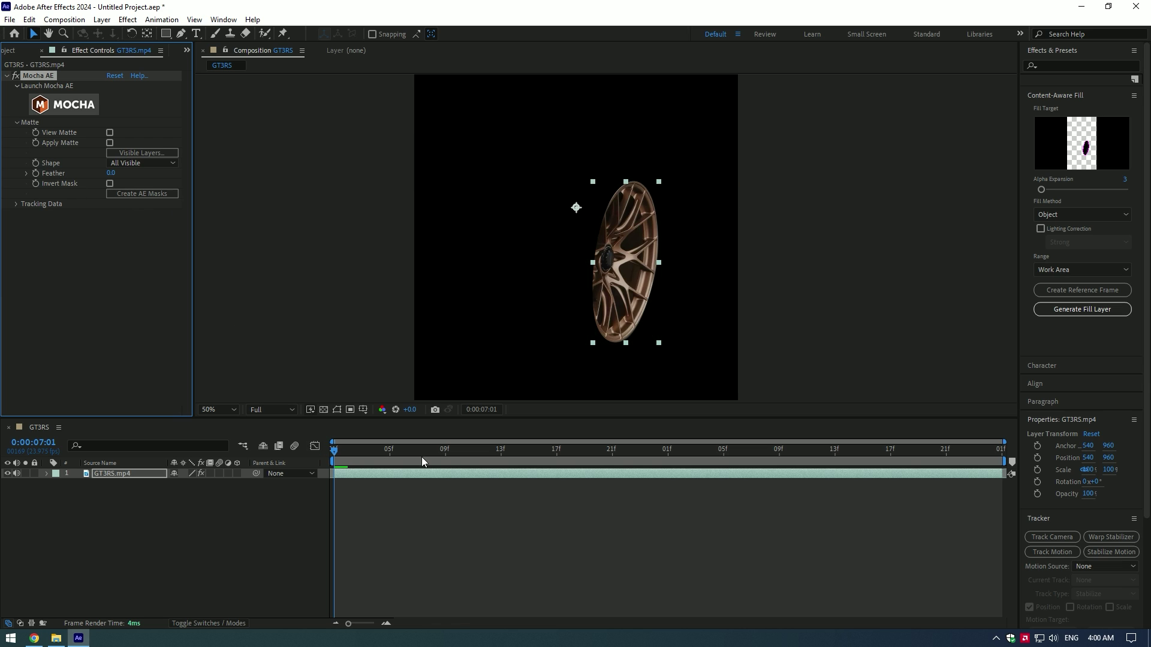
{"action": "left_click_drag", "start_coordinate": [423, 452], "coordinate": [248, 451]}
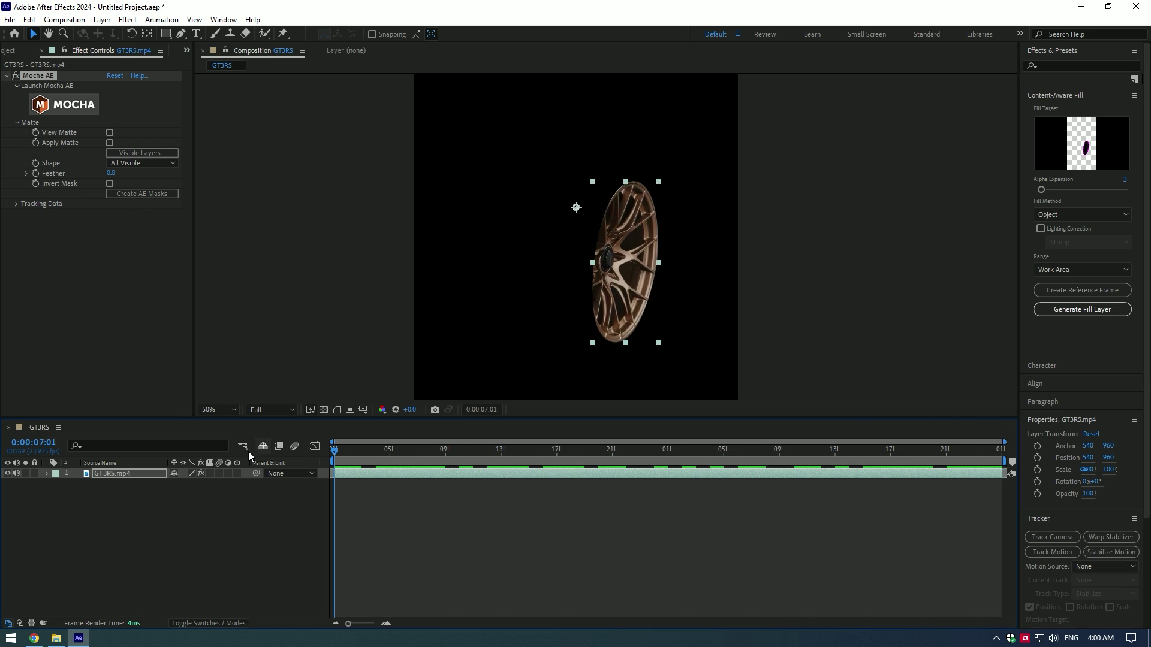
Step: Reveal the mask on the GT3RS.mp4 layer and set its mode to None
{"action": "left_click", "coordinate": [143, 471]}
{"action": "key", "text": "m"}
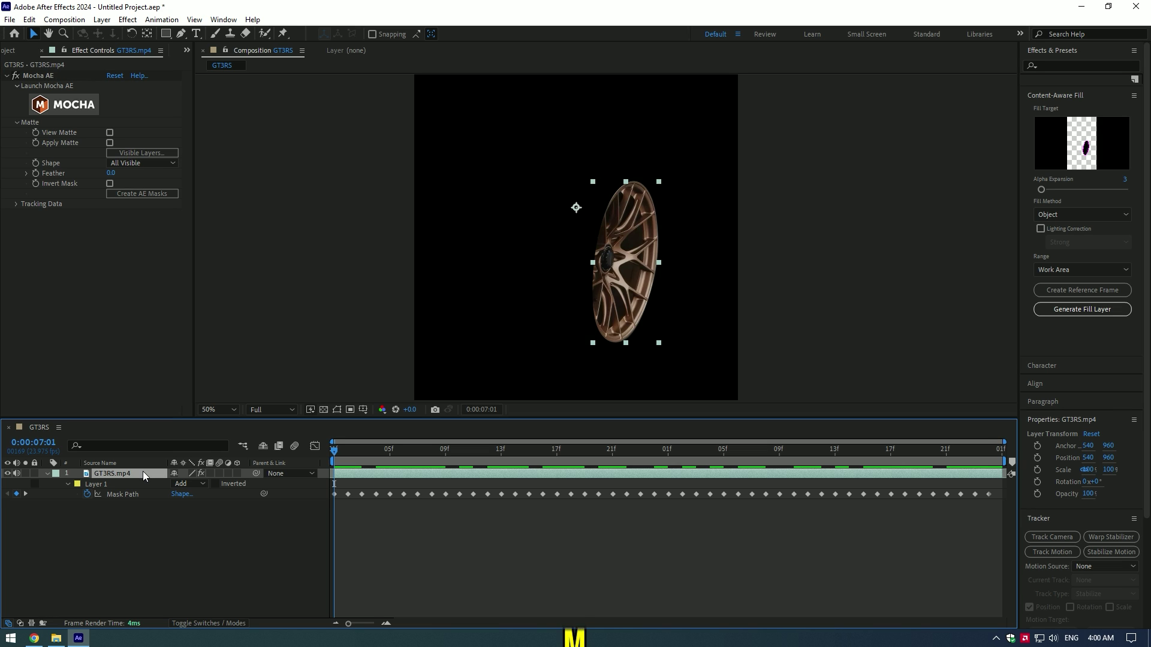
{"action": "left_click", "coordinate": [180, 485]}
{"action": "left_click", "coordinate": [221, 497]}
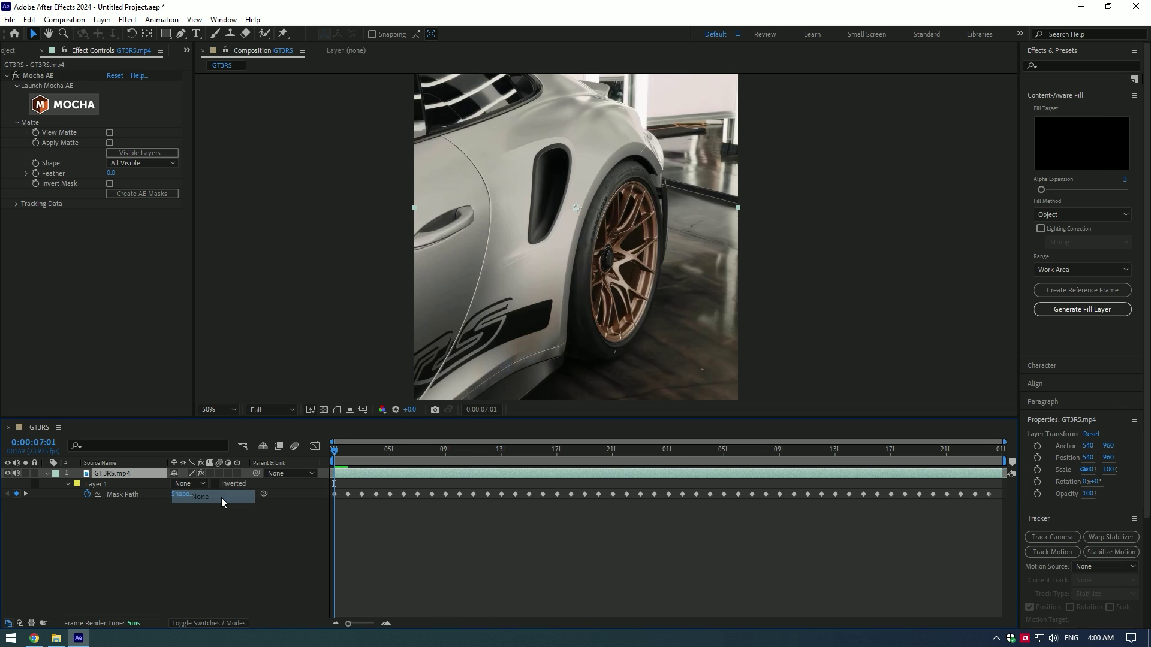
Step: Apply the Saber effect to the GT3RS.mp4 layer and set its Composite Settings to Add
{"action": "key", "text": "ctrl+space"}
{"action": "type", "text": "saber"}
{"action": "key", "text": "Return"}
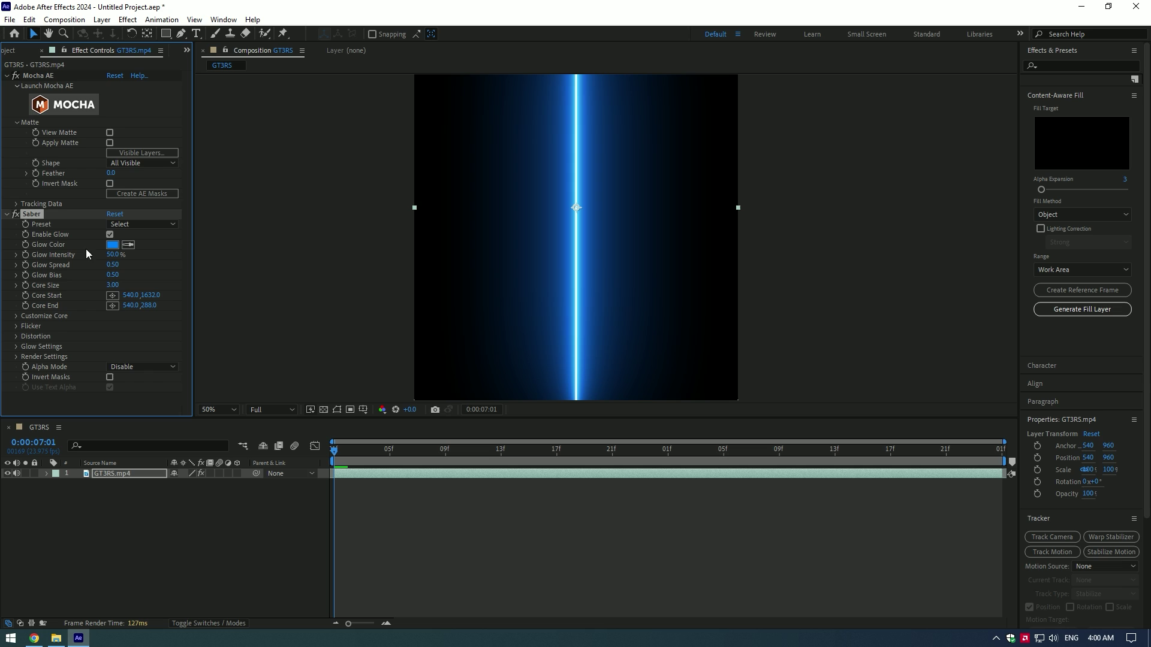
{"action": "left_click", "coordinate": [6, 75]}
{"action": "left_click", "coordinate": [16, 228]}
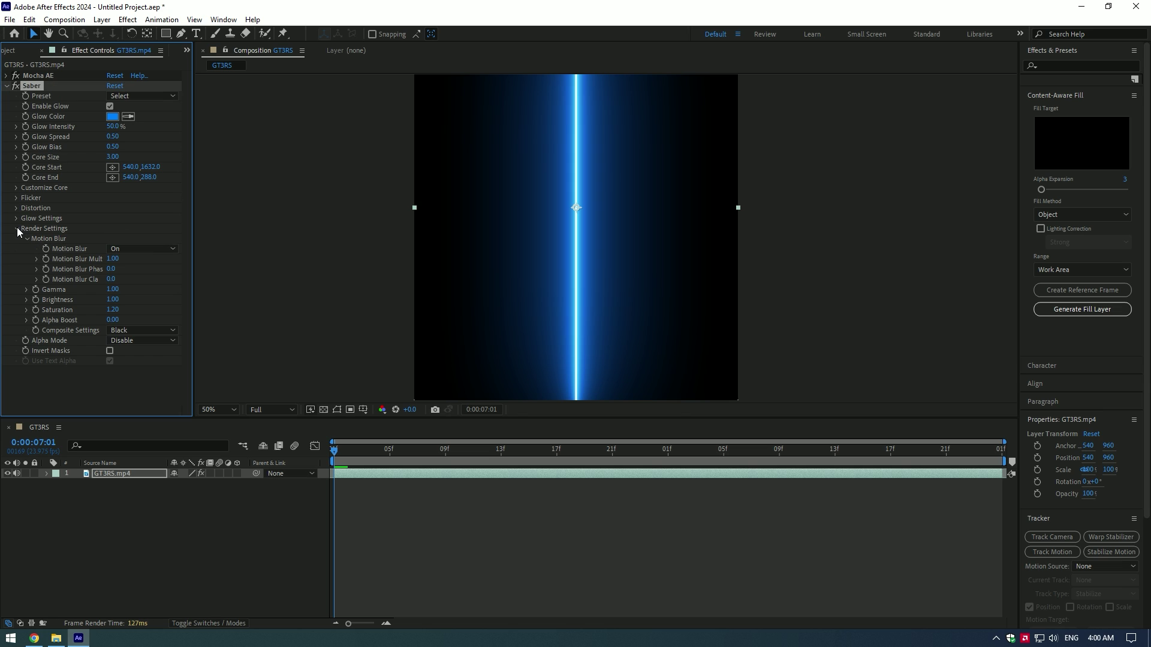
{"action": "left_click", "coordinate": [134, 332]}
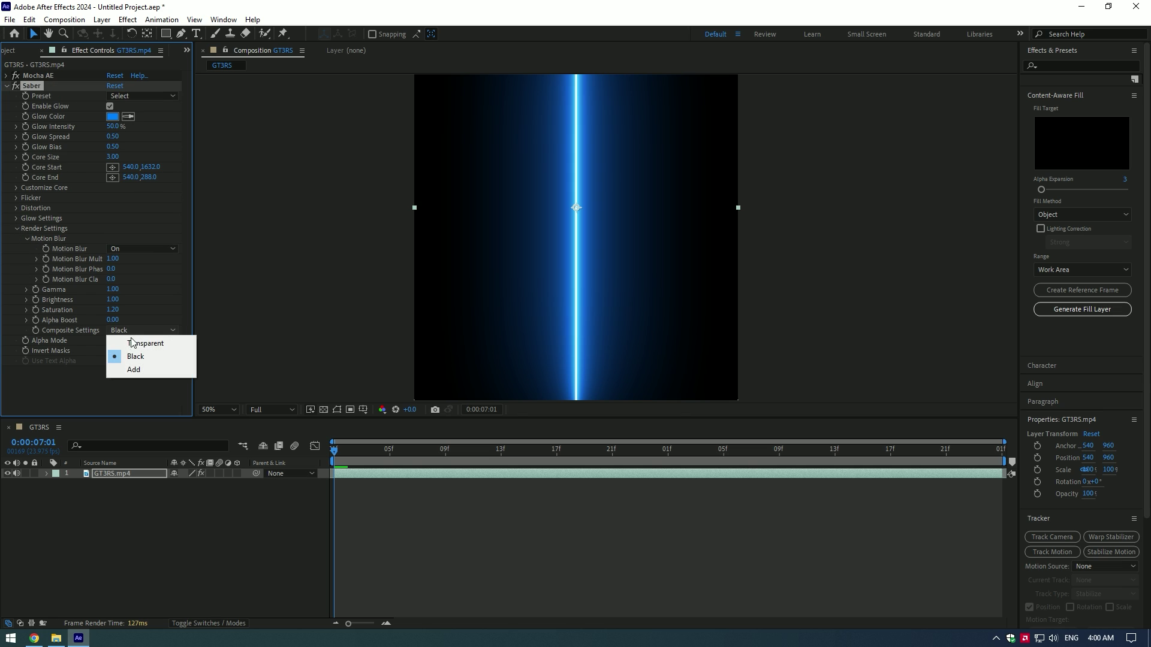
{"action": "left_click", "coordinate": [127, 369]}
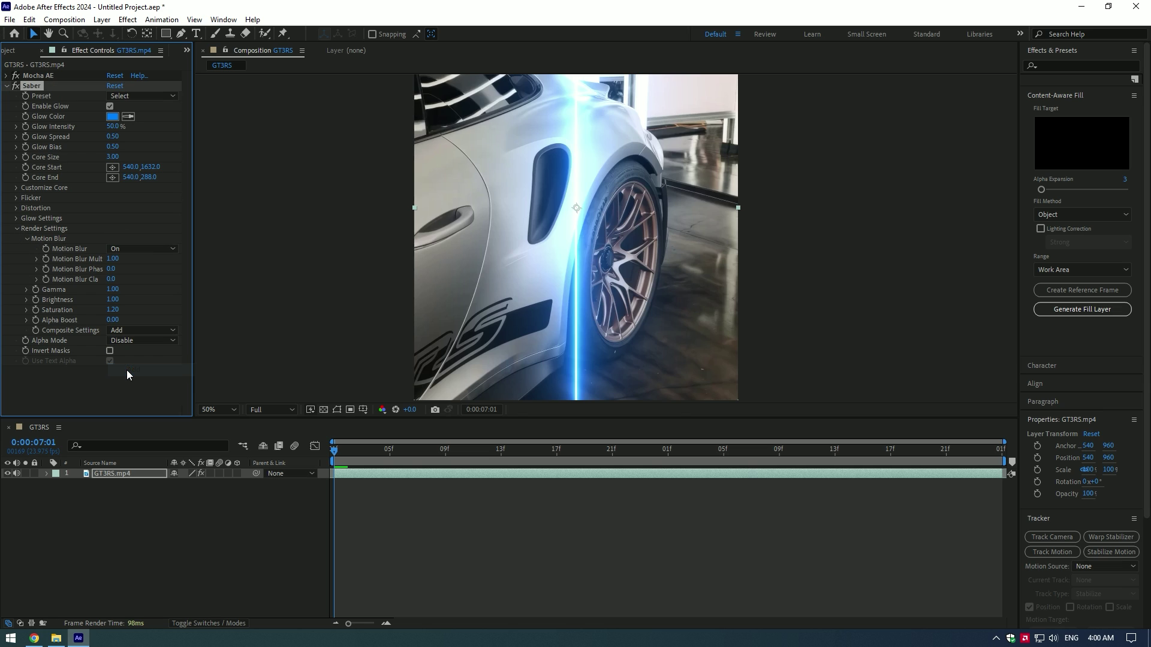
Step: Set Saber's Core Type to Layer Masks and scrub through the clip to check the glow around the rim
{"action": "left_click", "coordinate": [16, 189]}
{"action": "left_click", "coordinate": [150, 199]}
{"action": "left_click", "coordinate": [158, 224]}
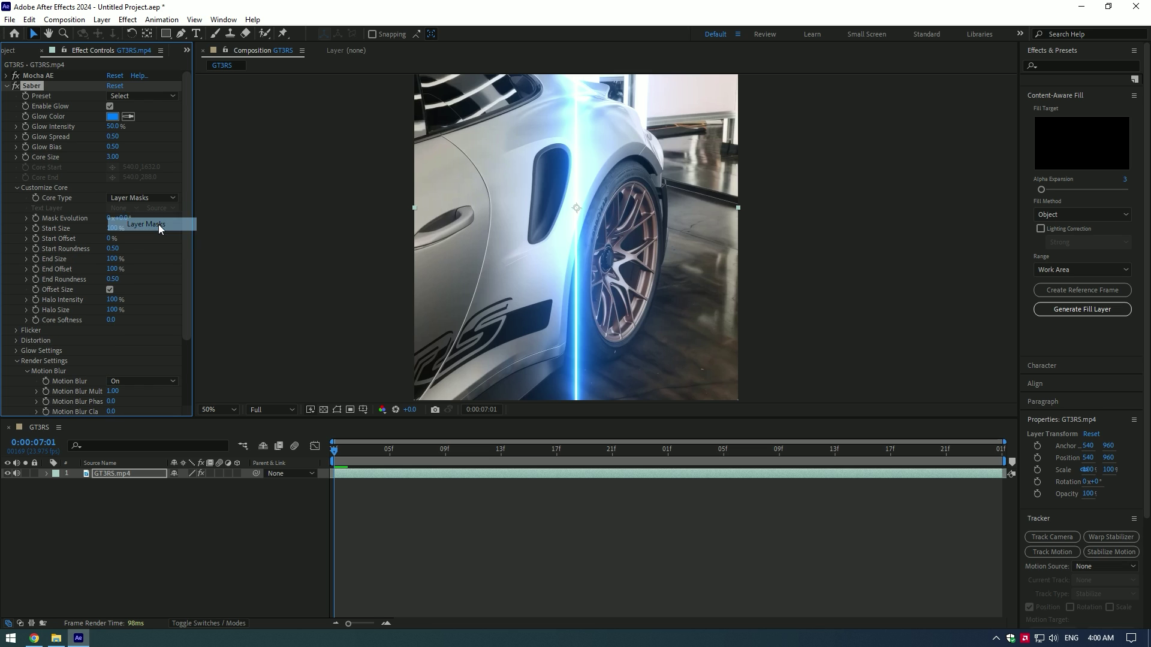
{"action": "left_click_drag", "start_coordinate": [348, 448], "coordinate": [376, 450]}
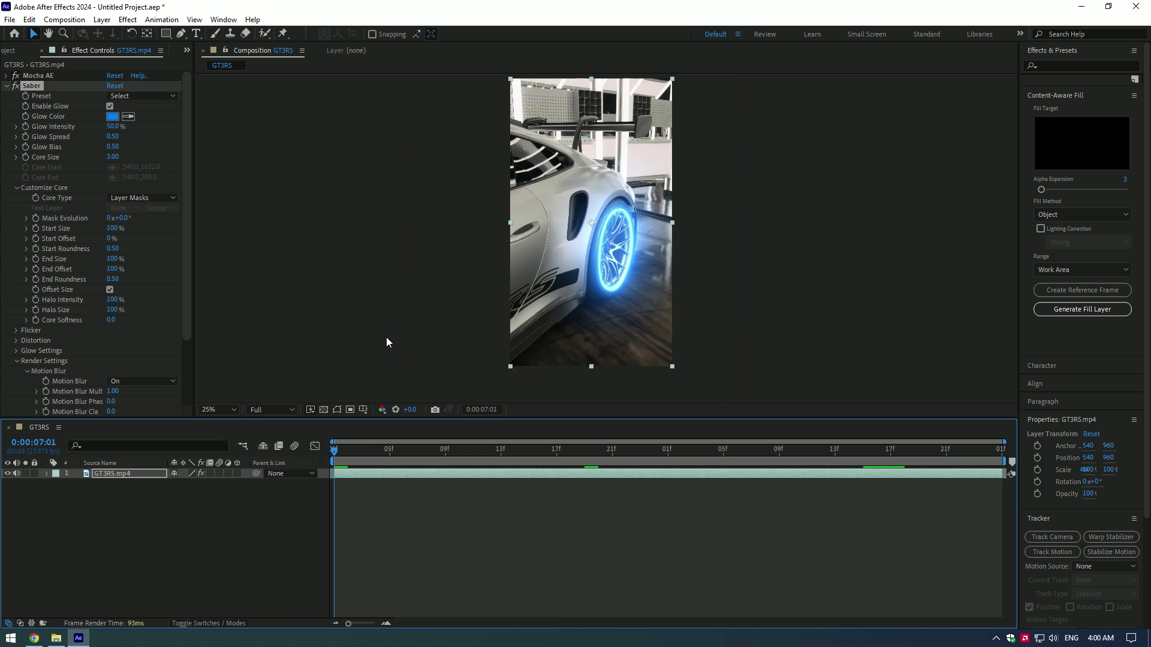
Step: Try Saber's Soft Smoke preset and settle on the Energize preset
{"action": "left_click", "coordinate": [153, 95]}
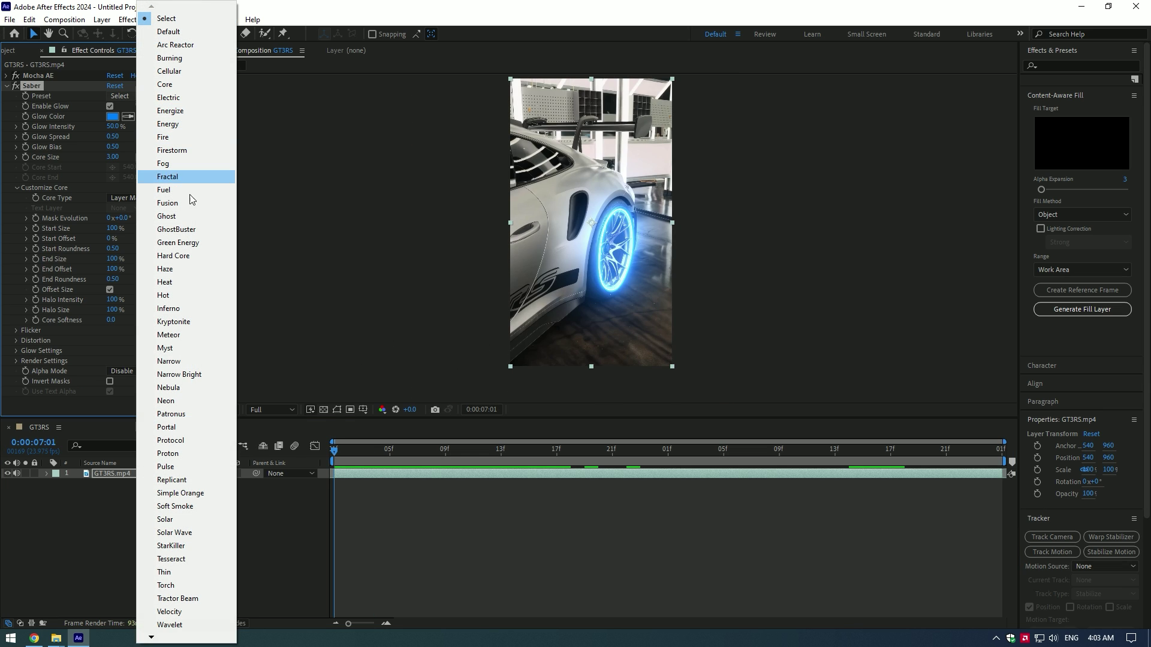
{"action": "left_click", "coordinate": [199, 509]}
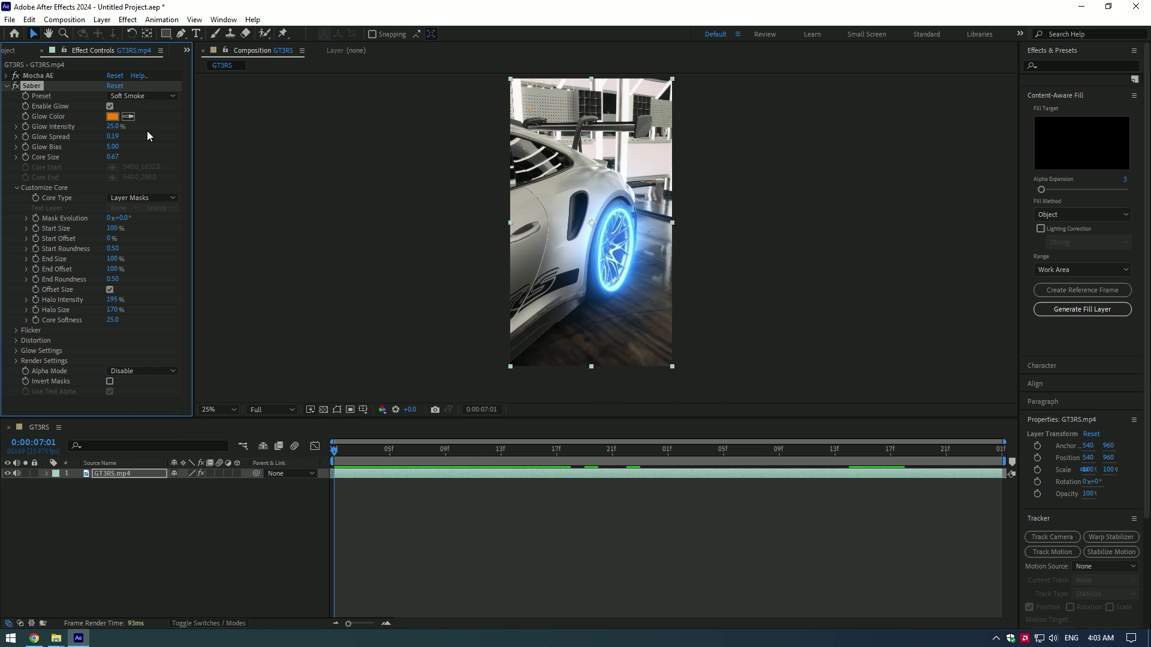
{"action": "left_click", "coordinate": [137, 94]}
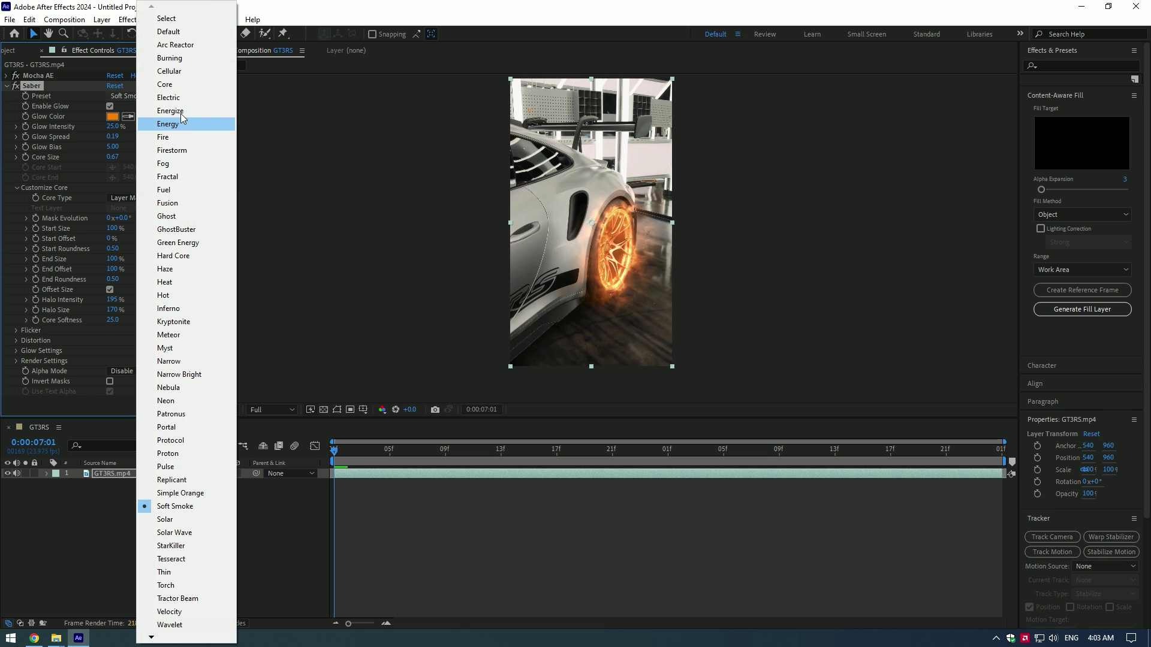
{"action": "left_click", "coordinate": [182, 117]}
Step: Change Saber's Glow Color to bright green, 12FF00, and scrub the clip back to its first frame
{"action": "left_click", "coordinate": [112, 117]}
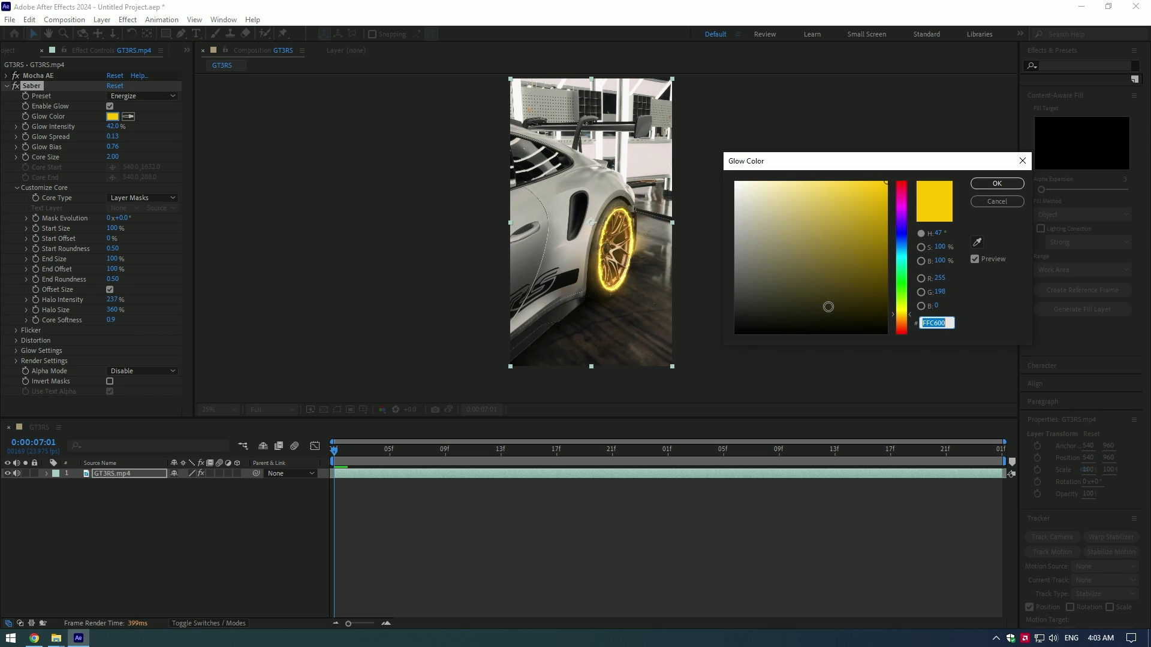
{"action": "left_click_drag", "start_coordinate": [905, 304], "coordinate": [905, 286]}
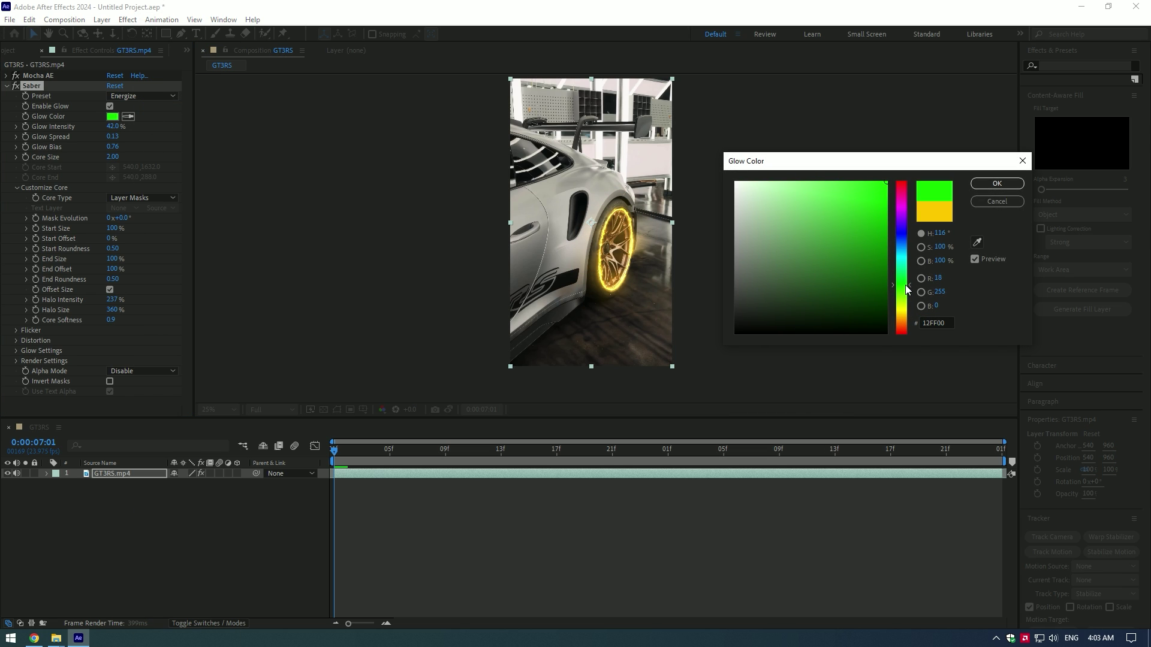
{"action": "left_click", "coordinate": [997, 184]}
{"action": "left_click_drag", "start_coordinate": [340, 450], "coordinate": [316, 447]}
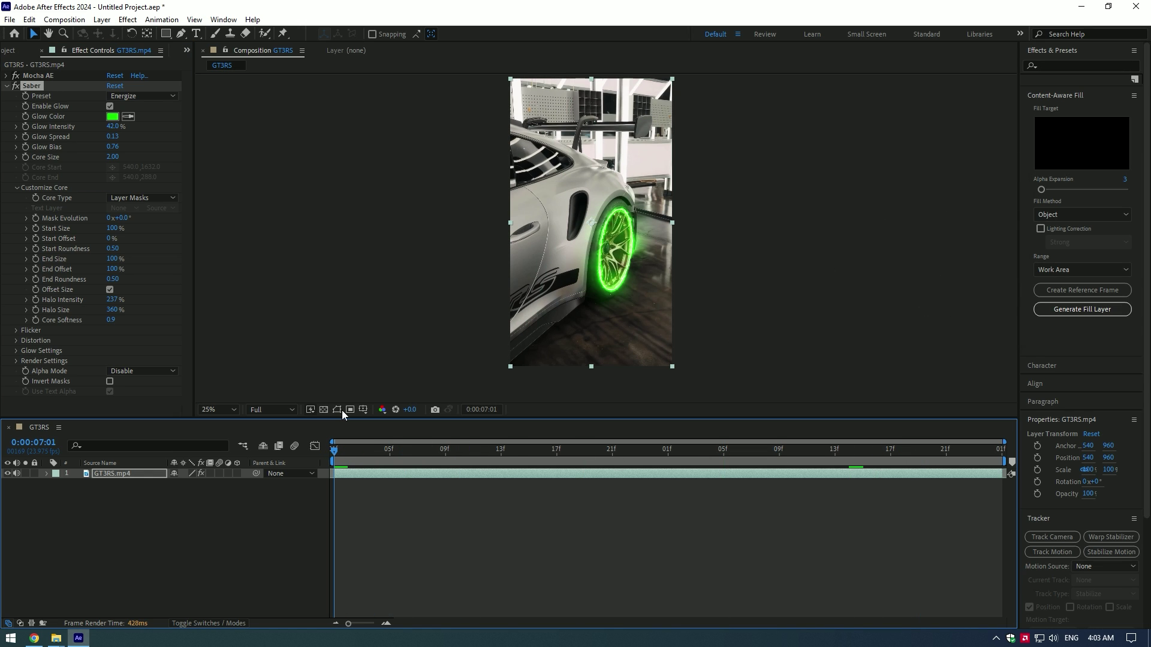
Step: Keyframe Saber's Start Offset and End Offset from 0% at the first frame to 100% at 0:00:09:00
{"action": "left_click", "coordinate": [37, 267]}
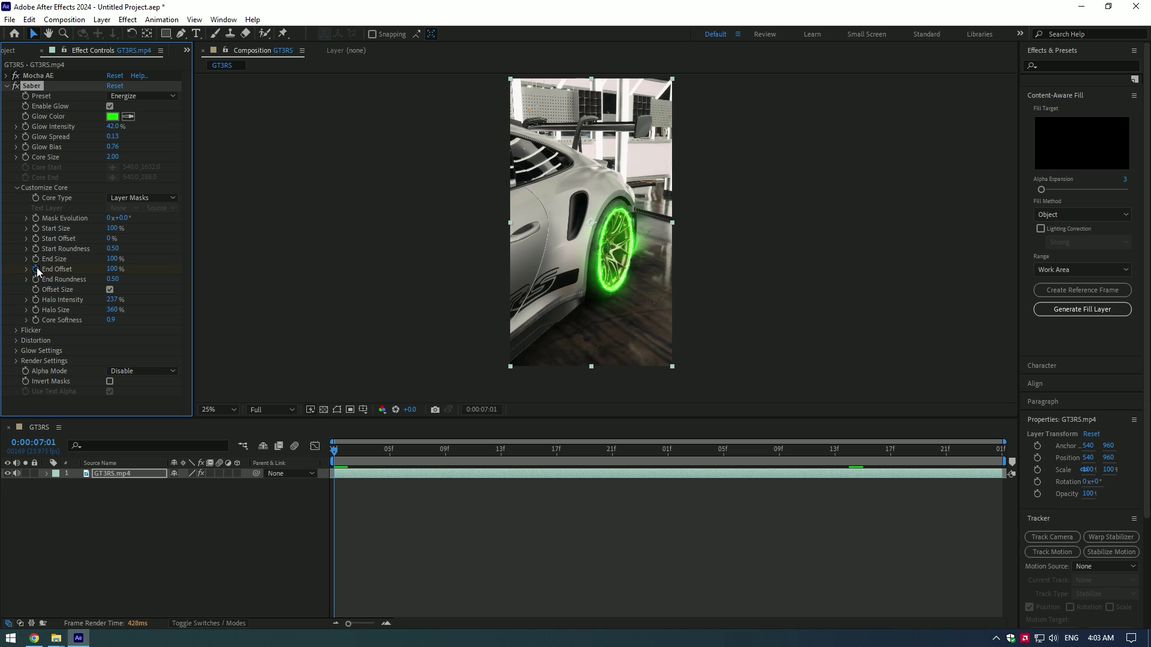
{"action": "left_click", "coordinate": [36, 239]}
{"action": "left_click_drag", "start_coordinate": [341, 451], "coordinate": [989, 450]}
{"action": "left_click_drag", "start_coordinate": [108, 239], "coordinate": [296, 276]}
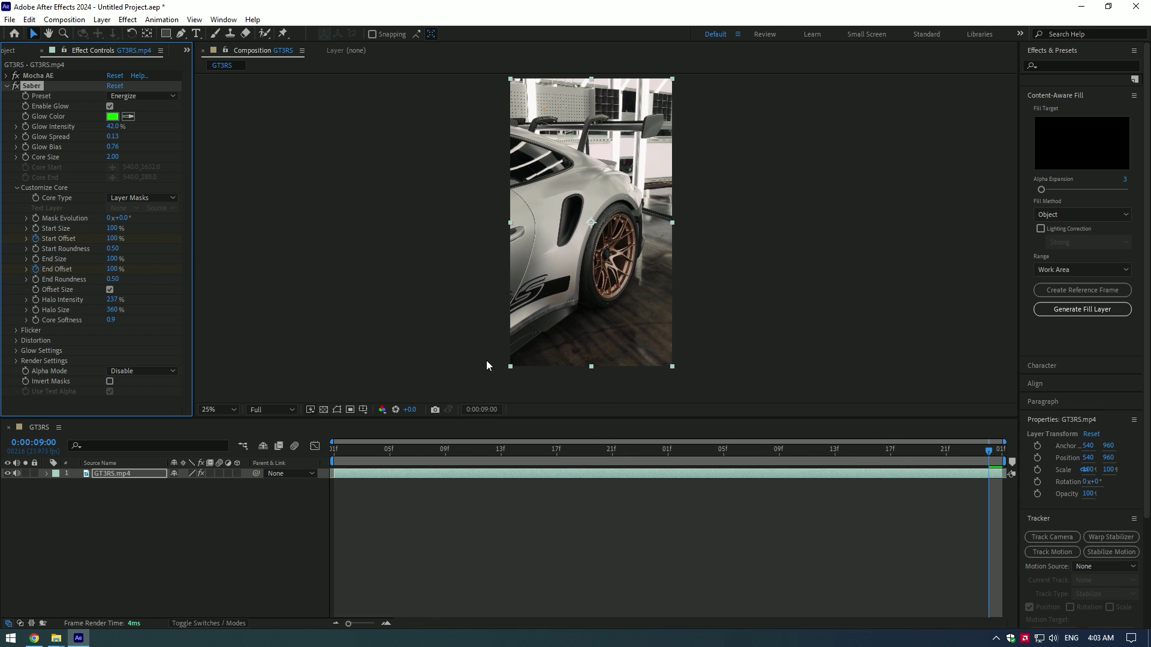
Step: Reveal the layer's keyframes, move the first Start Offset keyframe to 0:00:07:09, and preview the glow
{"action": "left_click_drag", "start_coordinate": [588, 455], "coordinate": [412, 456]}
{"action": "left_click", "coordinate": [412, 473]}
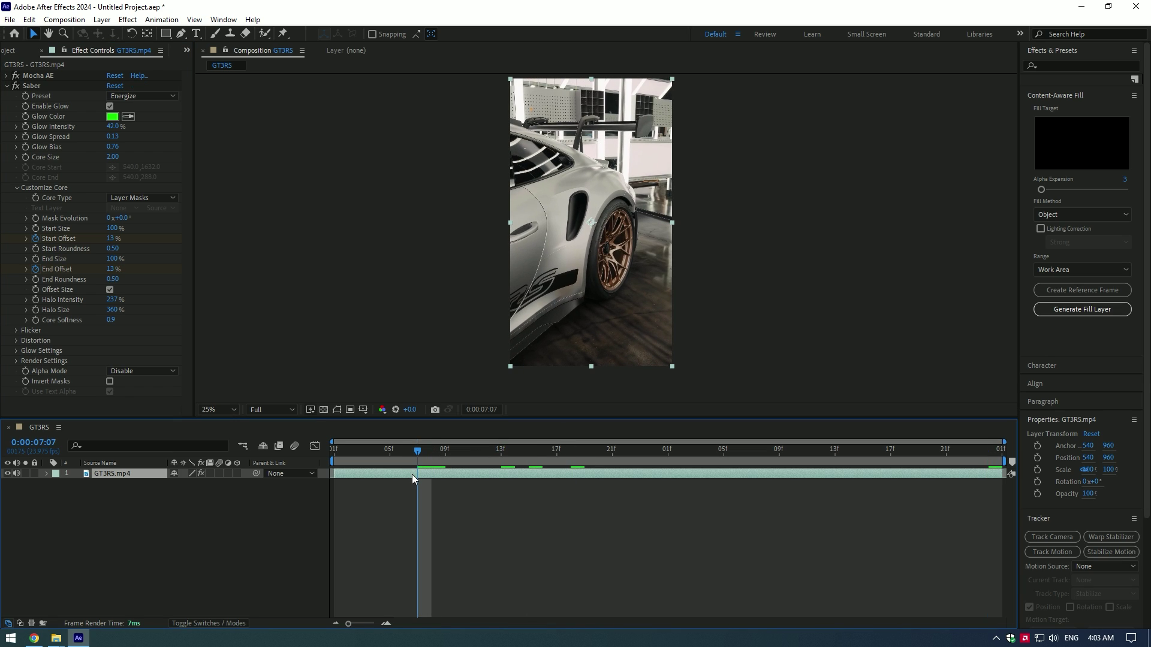
{"action": "key", "text": "u"}
{"action": "left_click_drag", "start_coordinate": [418, 462], "coordinate": [404, 468]}
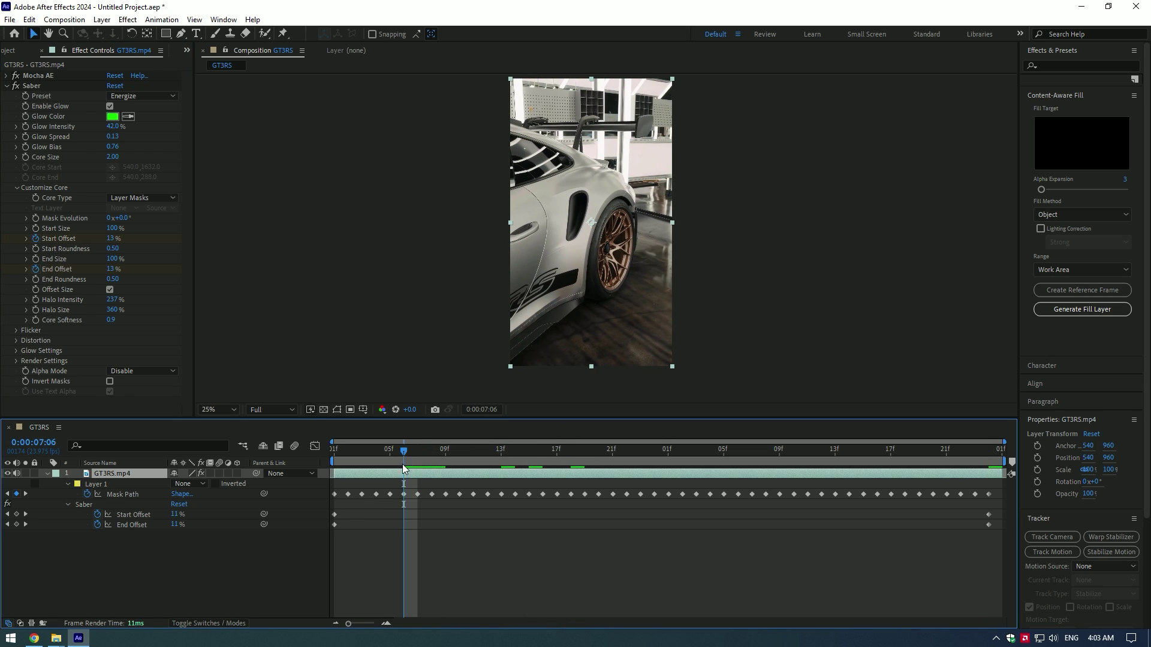
{"action": "left_click", "coordinate": [335, 514]}
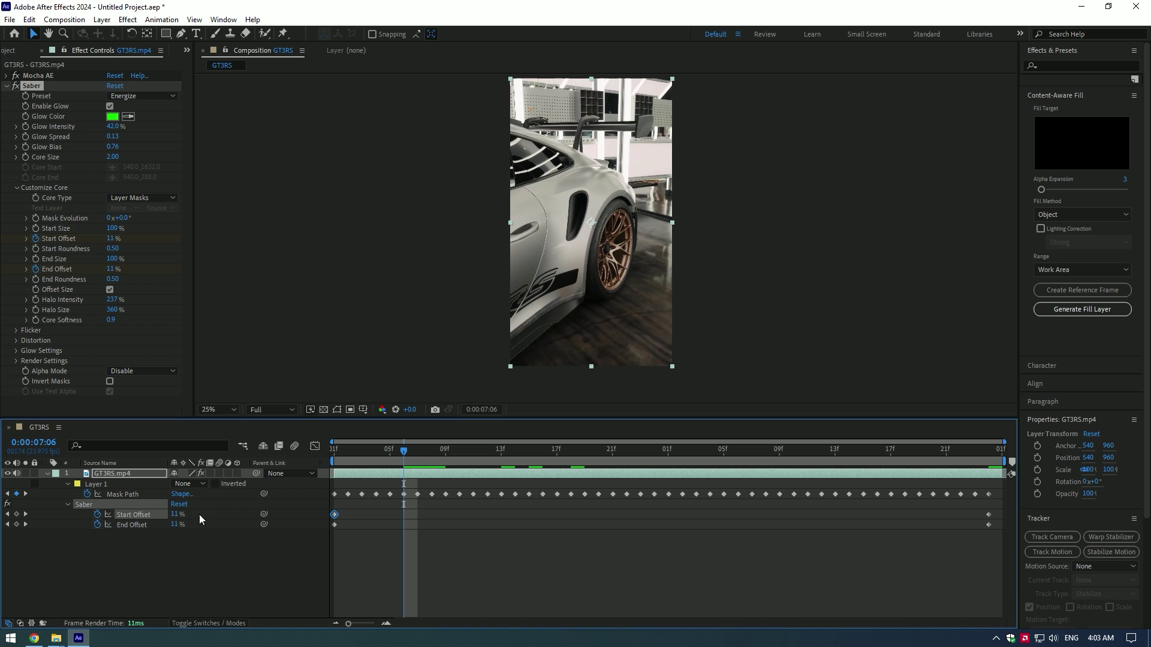
{"action": "left_click_drag", "start_coordinate": [335, 514], "coordinate": [446, 514]}
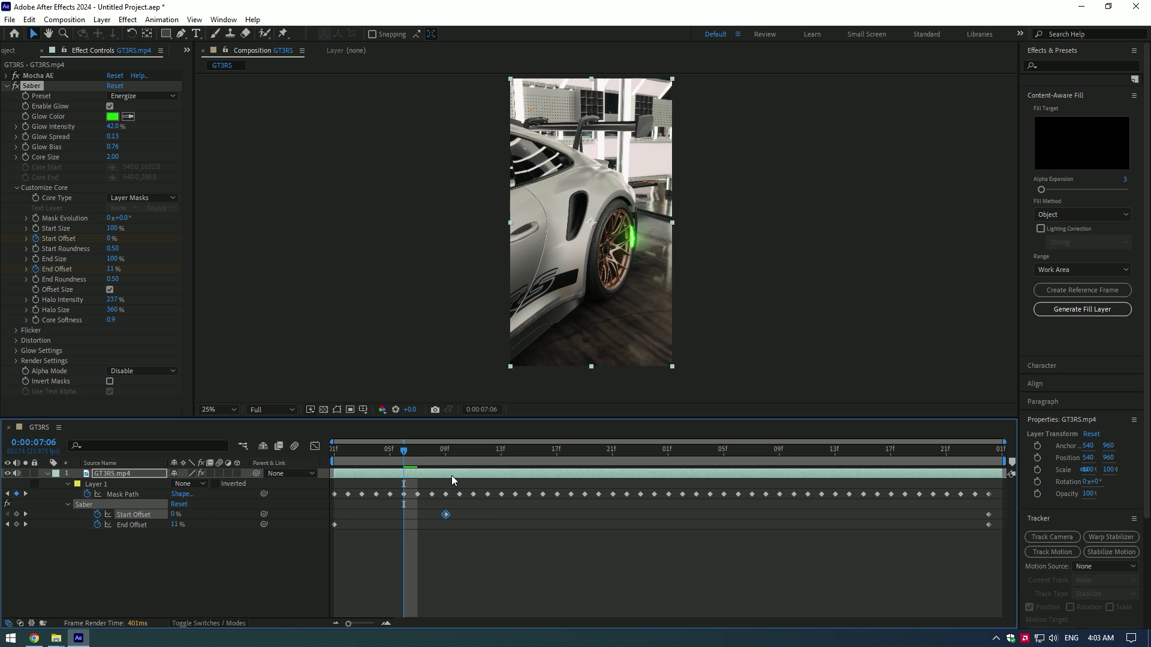
{"action": "key", "text": "Page_Up"}
{"action": "key", "text": "Page_Up"}
{"action": "key", "text": "space"}
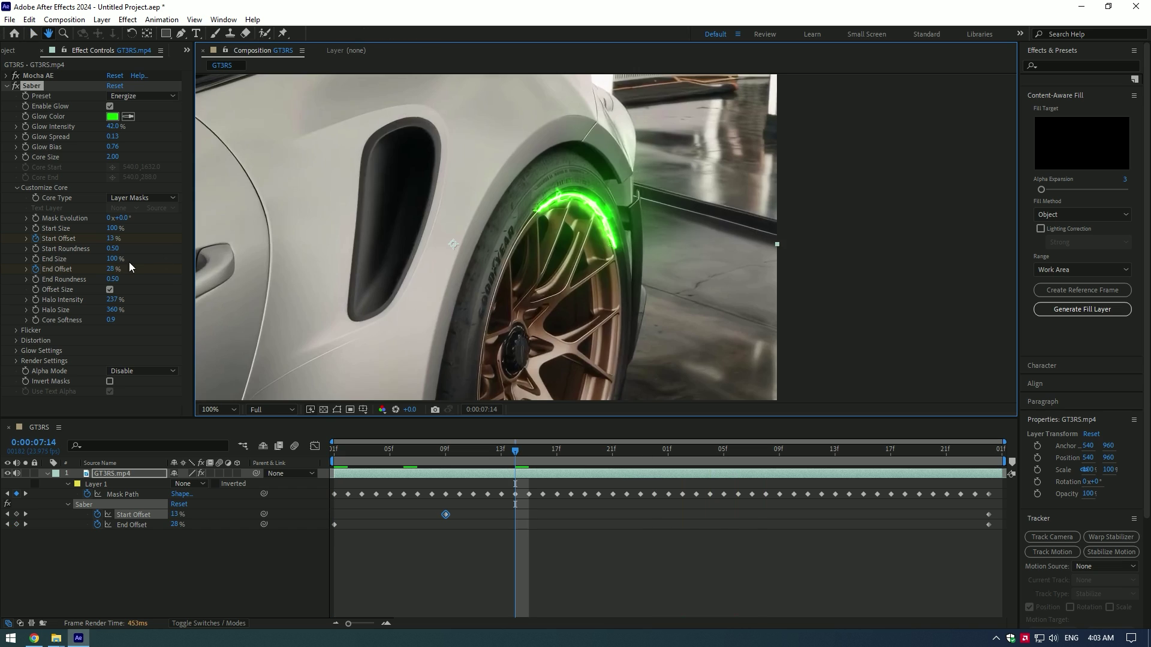
Step: Set Saber's Start Size to 46%, End Size to 121% and both roundness values to 2.00, and preview the tapered glow
{"action": "key", "text": "v"}
{"action": "left_click_drag", "start_coordinate": [112, 259], "coordinate": [80, 232]}
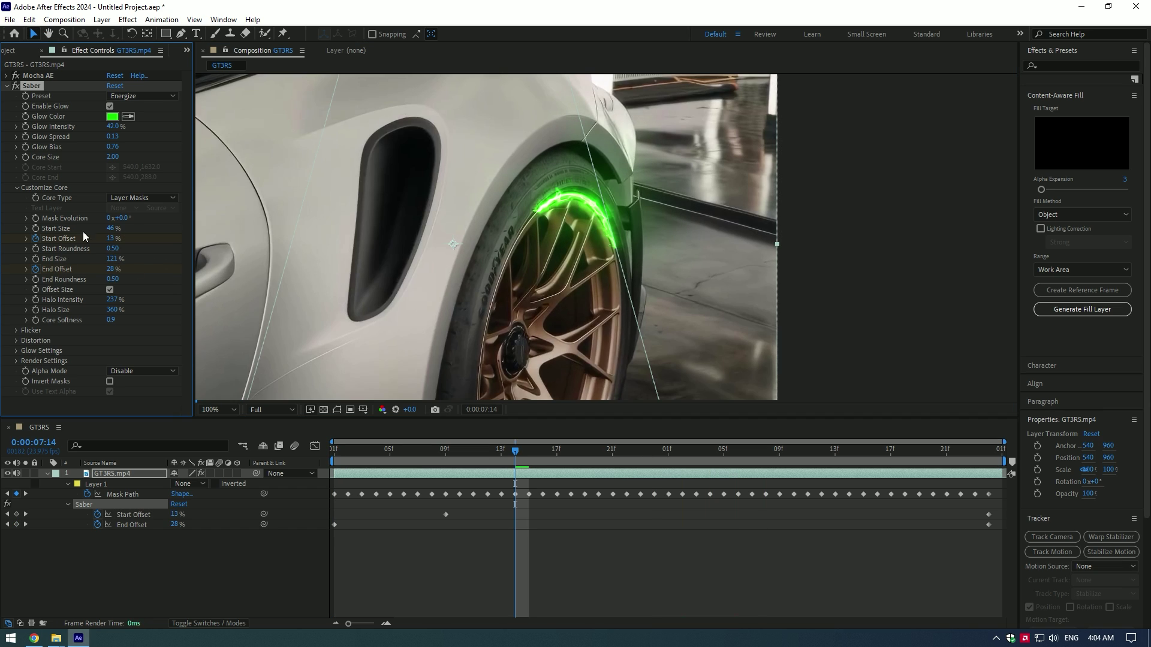
{"action": "left_click_drag", "start_coordinate": [319, 272], "coordinate": [324, 273]}
{"action": "left_click_drag", "start_coordinate": [515, 451], "coordinate": [294, 456]}
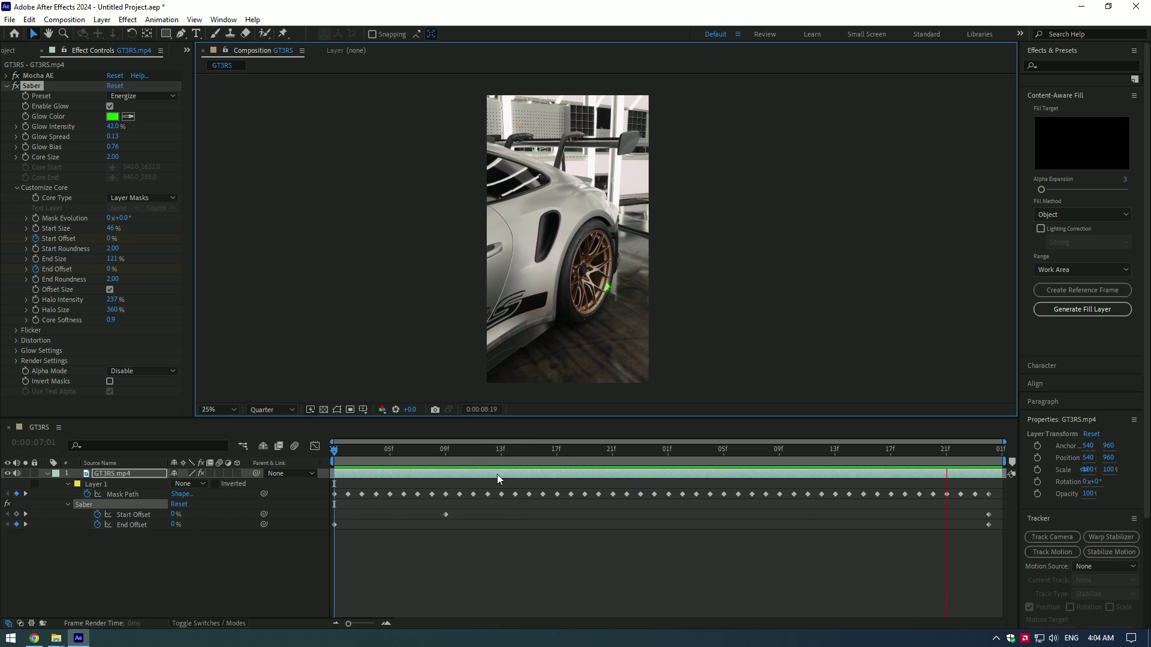
{"action": "left_click", "coordinate": [416, 455]}
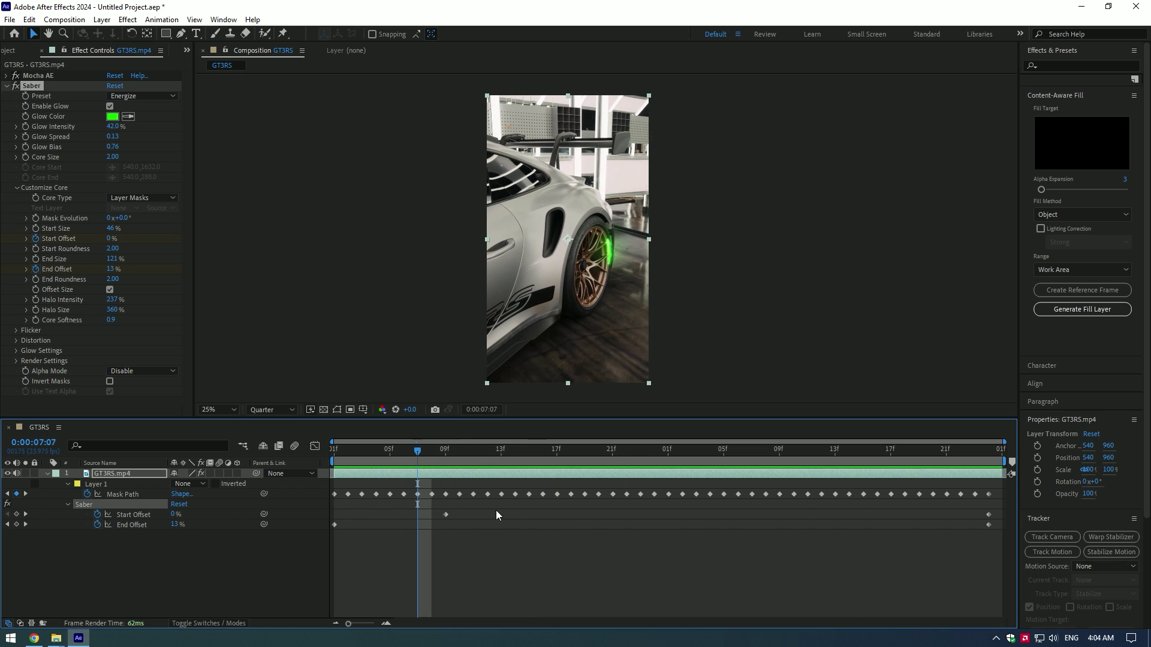
Step: Apply Easy Ease to all Start Offset and End Offset keyframes
{"action": "left_click_drag", "start_coordinate": [495, 509], "coordinate": [332, 531]}
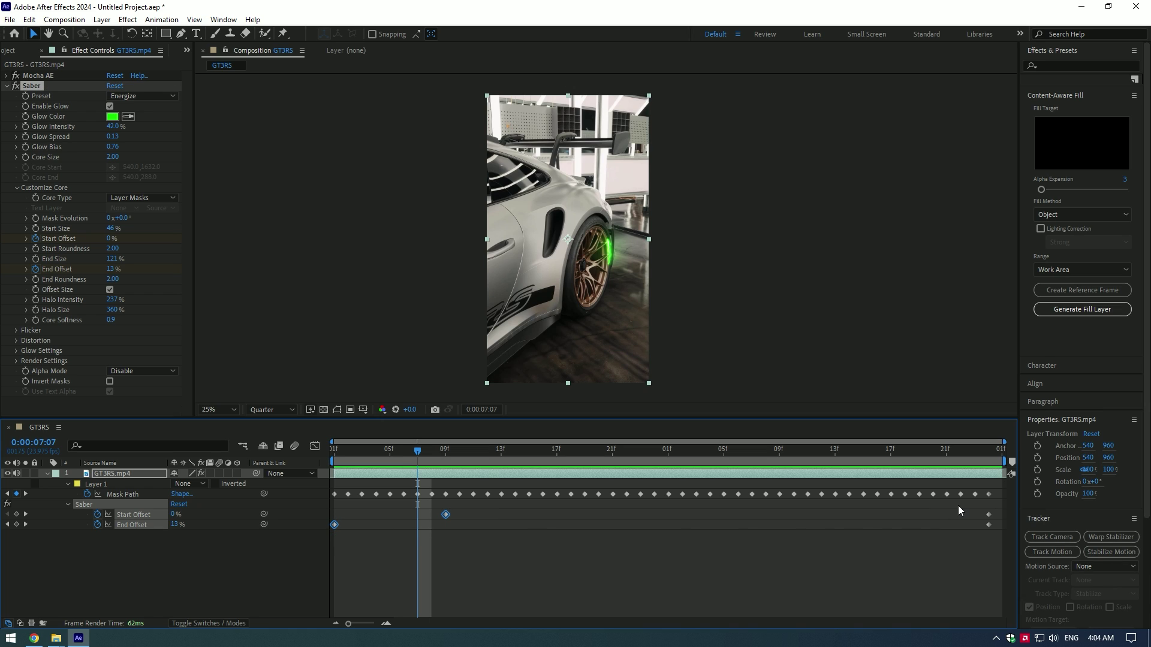
{"action": "left_click_drag", "start_coordinate": [958, 505], "coordinate": [996, 531]}
{"action": "key", "text": "F9"}
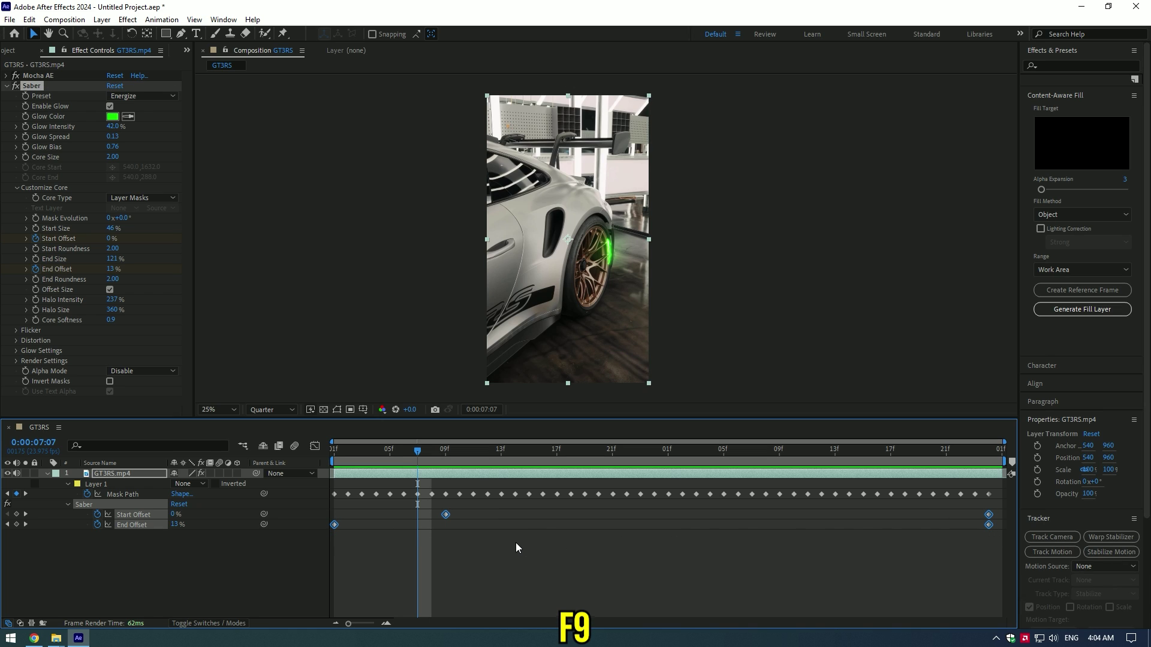
Step: Reshape both offset speed curves with short easing after the first keyframes and long easing into the last ones, and play the result
{"action": "left_click", "coordinate": [314, 446]}
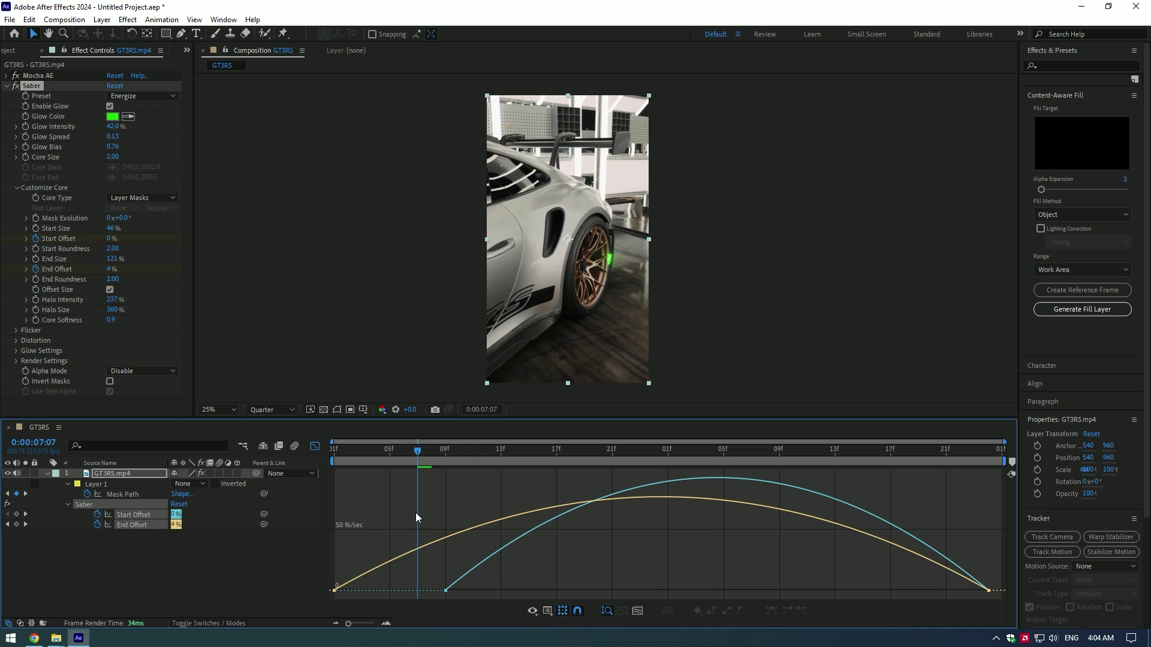
{"action": "left_click_drag", "start_coordinate": [571, 579], "coordinate": [324, 599]}
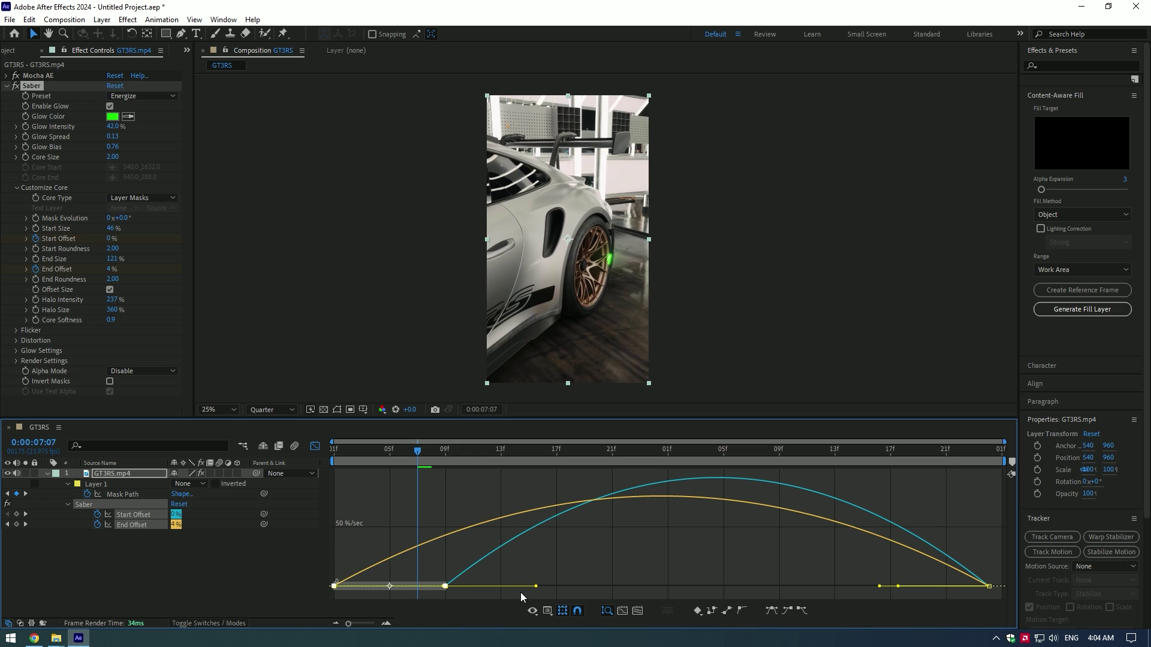
{"action": "left_click_drag", "start_coordinate": [538, 588], "coordinate": [461, 589]}
{"action": "left_click_drag", "start_coordinate": [984, 545], "coordinate": [1006, 600]}
{"action": "left_click_drag", "start_coordinate": [880, 586], "coordinate": [582, 589]}
{"action": "left_click", "coordinate": [314, 446]}
{"action": "key", "text": "Home"}
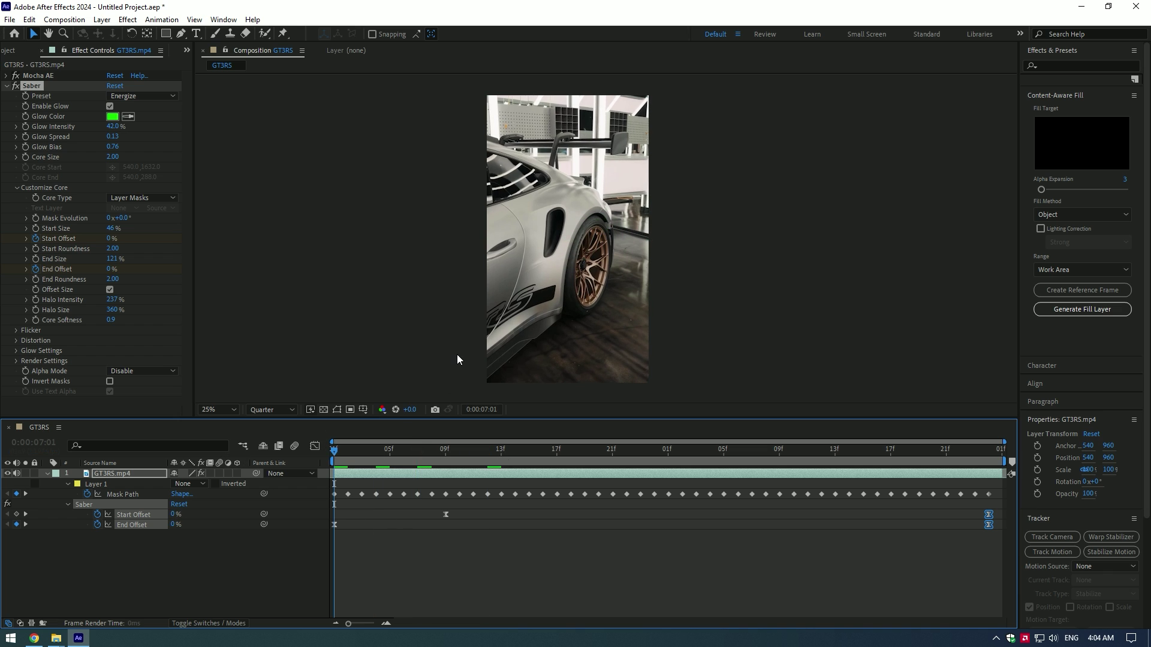
{"action": "key", "text": "space"}
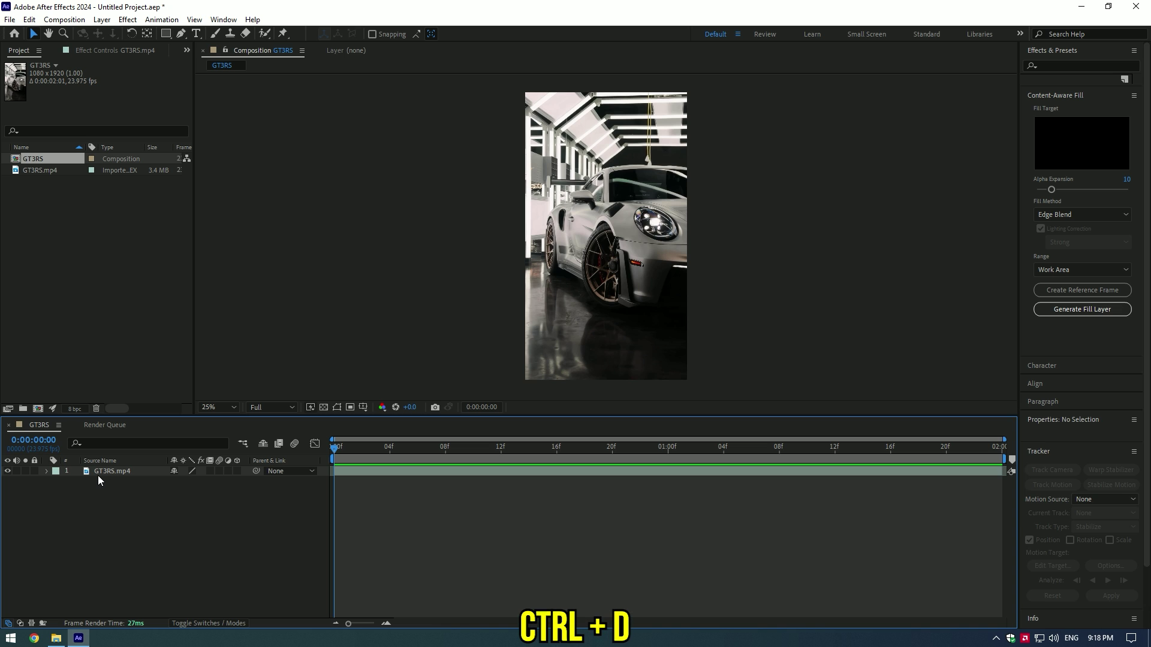
Step: Duplicate the GT3RS.mp4 layer and select the car on the upper copy with the Roto Brush
{"action": "key", "text": "ctrl+d"}
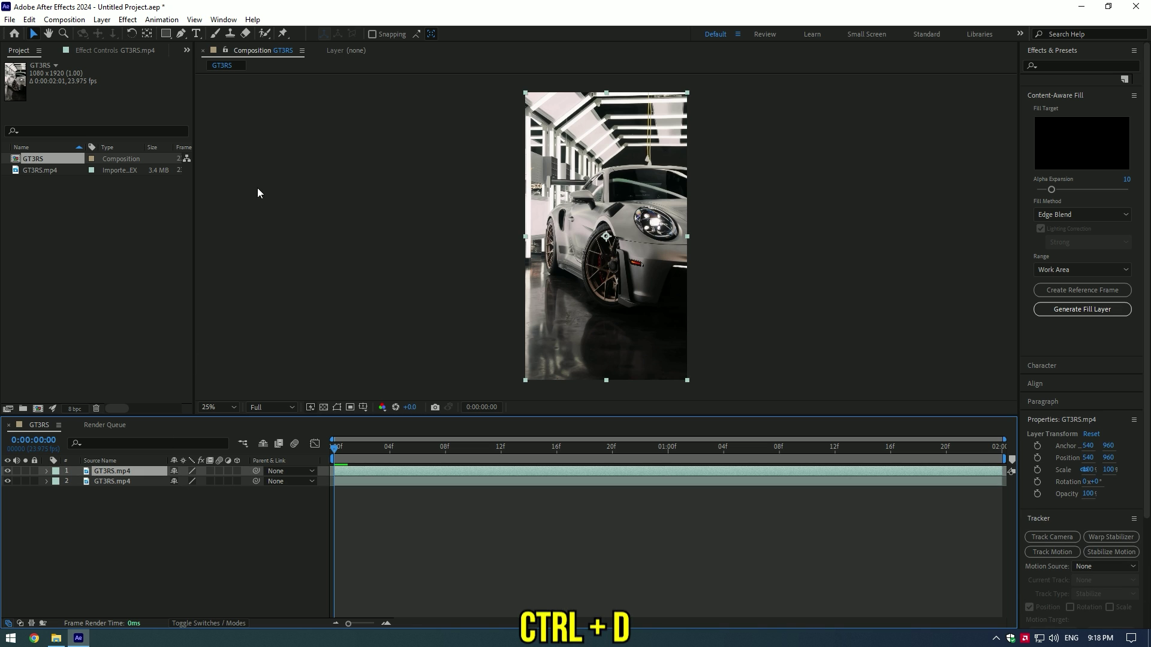
{"action": "left_click", "coordinate": [265, 33]}
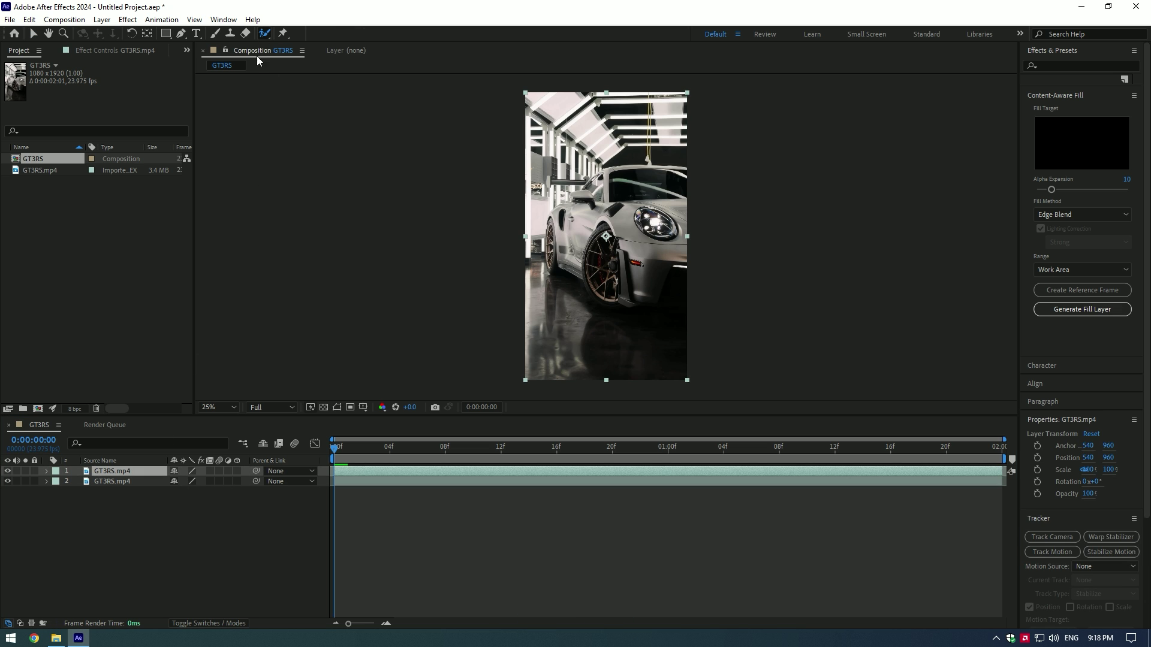
{"action": "double_click", "coordinate": [116, 472]}
{"action": "key", "text": "period"}
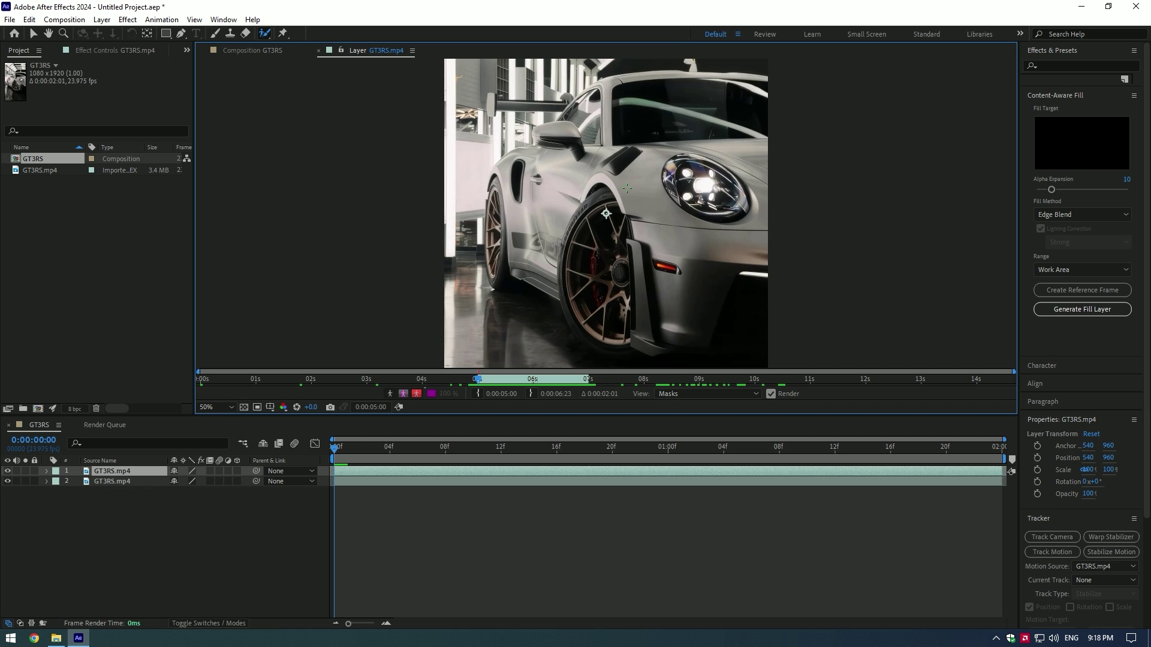
{"action": "left_click_drag", "start_coordinate": [570, 96], "coordinate": [745, 64]}
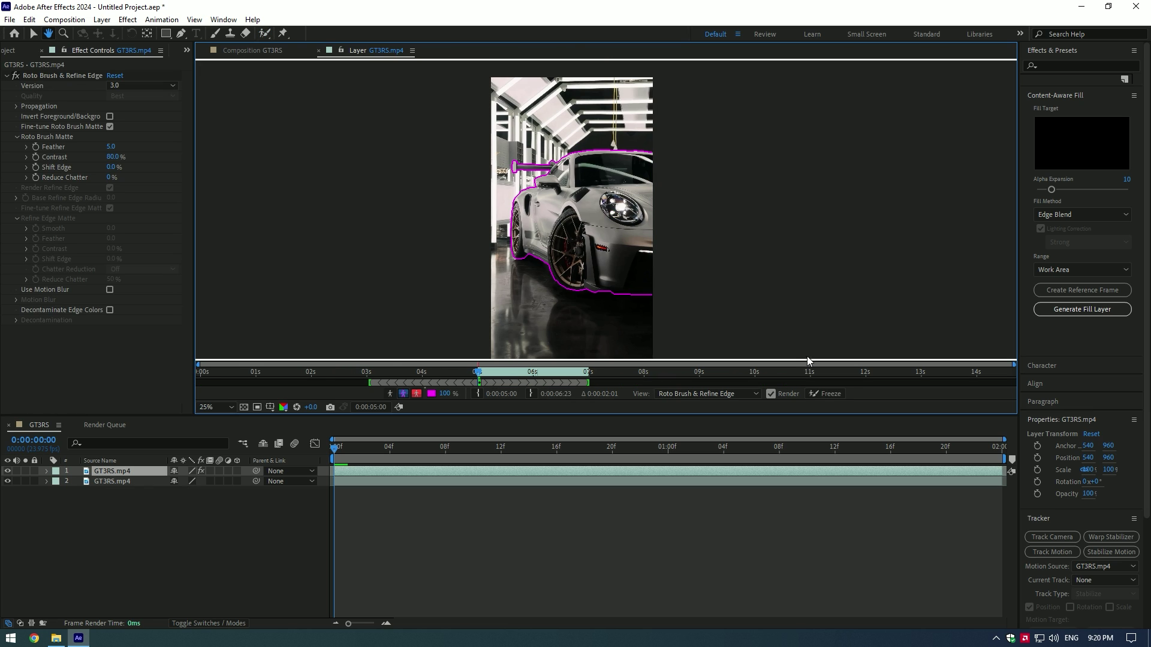
Step: Freeze the Roto Brush selection and check the car cutout in the composition with the original layer temporarily hidden
{"action": "key", "text": "v"}
{"action": "left_click", "coordinate": [829, 394]}
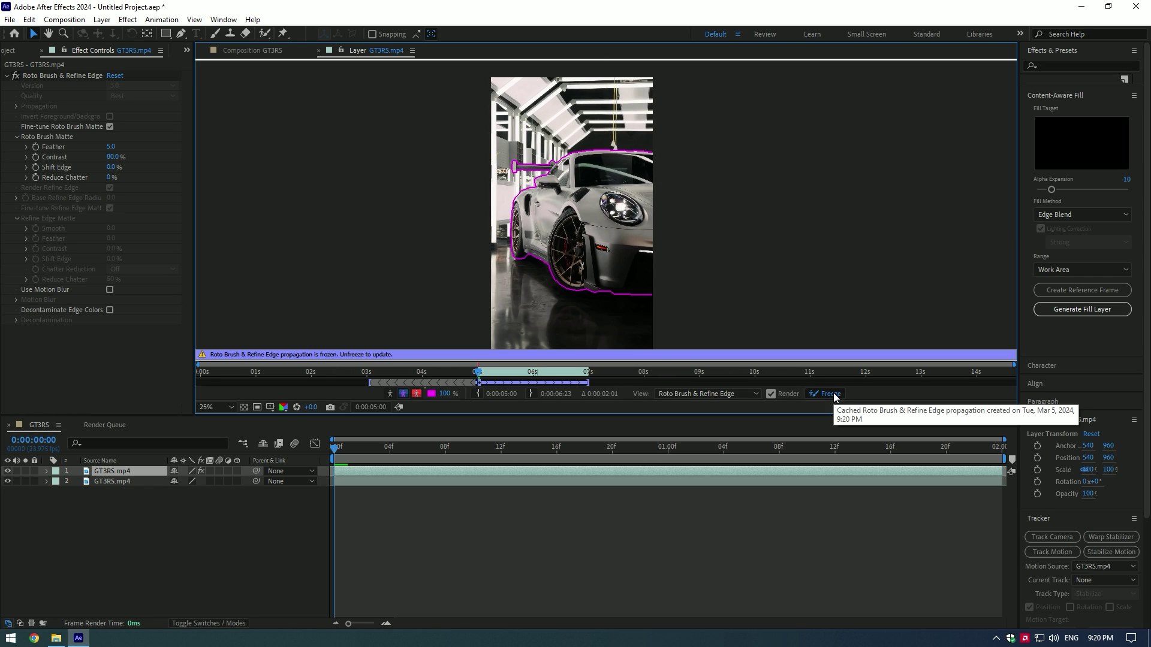
{"action": "left_click", "coordinate": [252, 51]}
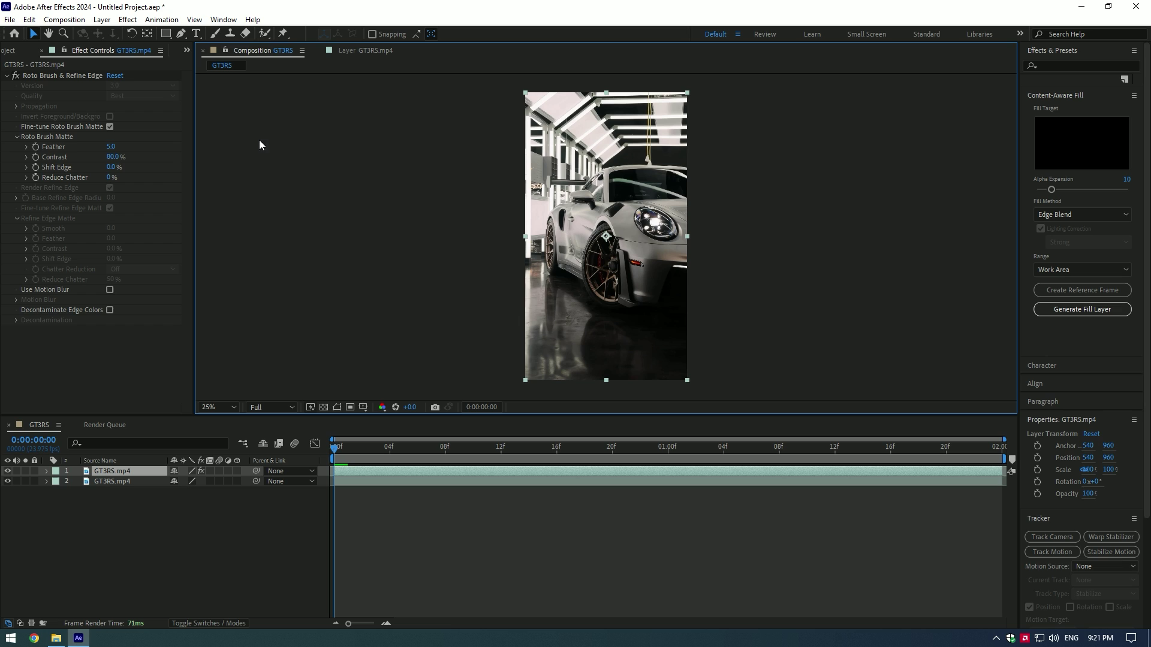
{"action": "left_click", "coordinate": [8, 481]}
{"action": "left_click_drag", "start_coordinate": [388, 444], "coordinate": [288, 434]}
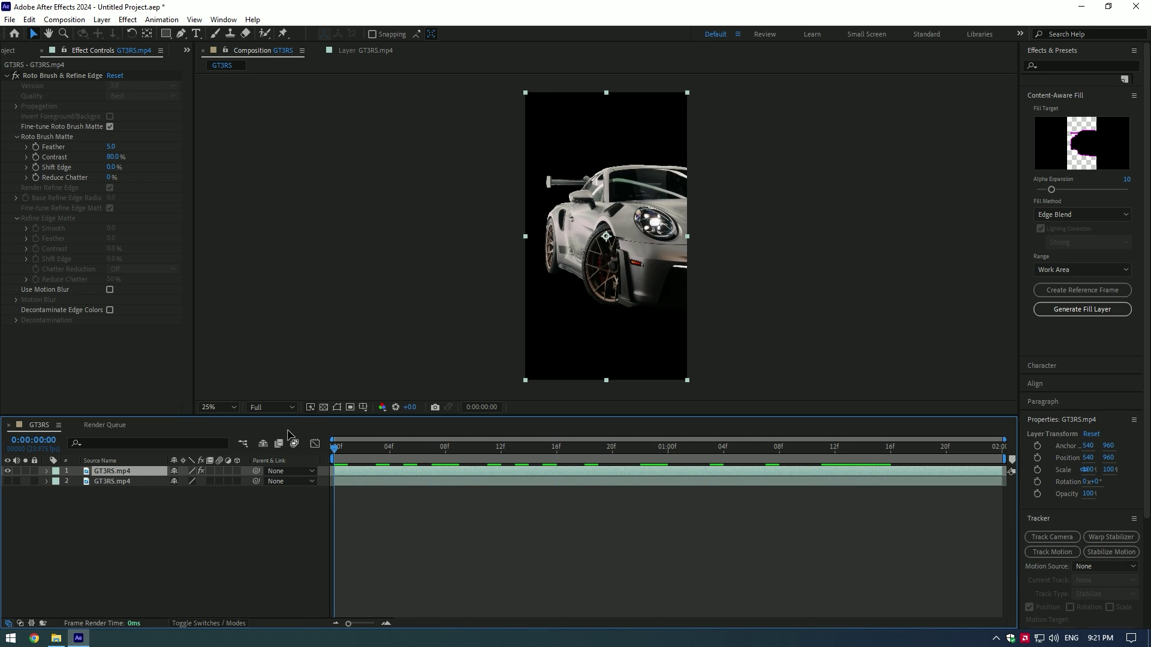
{"action": "left_click", "coordinate": [8, 481]}
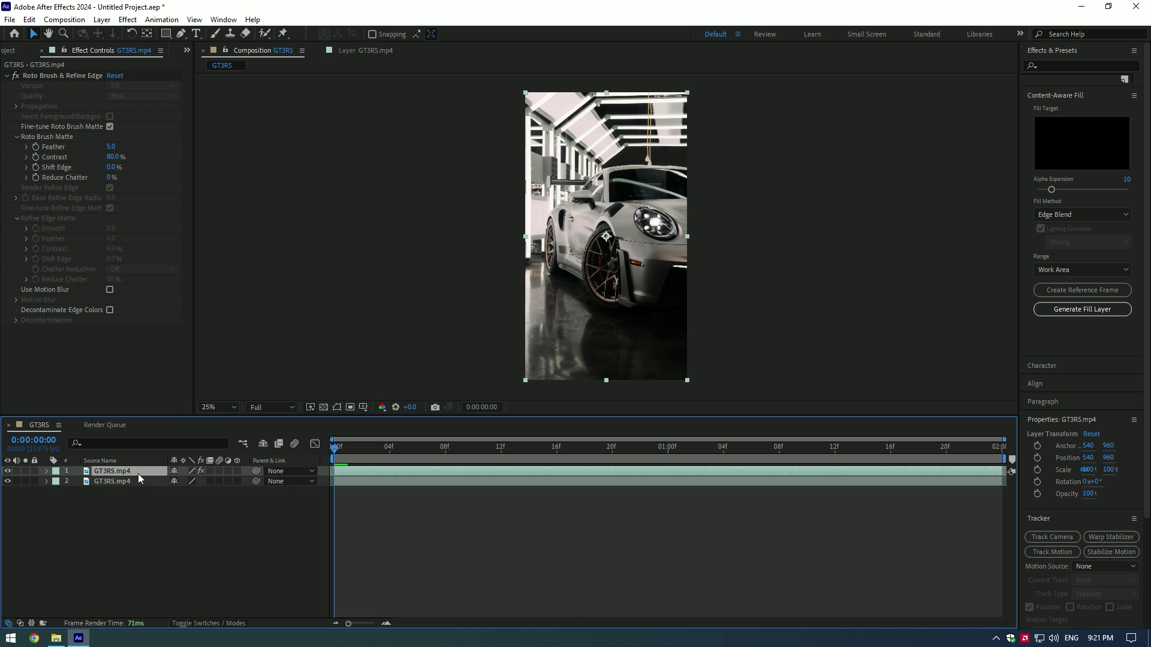
Step: Duplicate the car cutout layer and apply Turbulent Displace to the lower cutout copy
{"action": "key", "text": "ctrl+d"}
{"action": "left_click", "coordinate": [114, 483]}
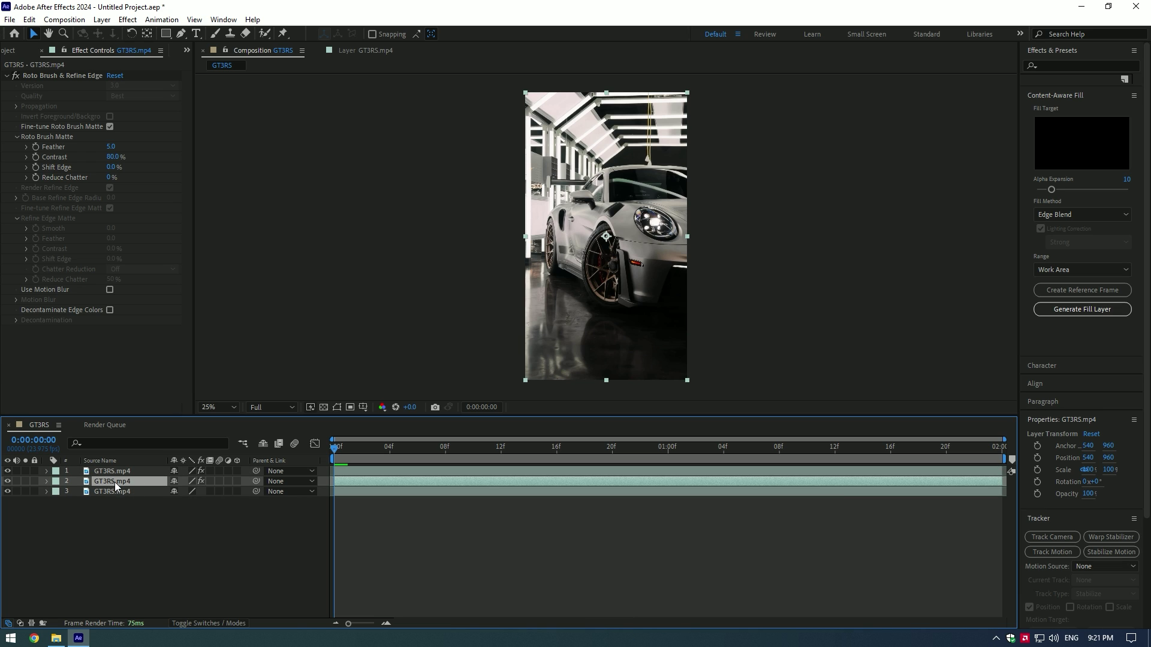
{"action": "key", "text": "ctrl+space"}
{"action": "type", "text": "turbu"}
{"action": "key", "text": "Return"}
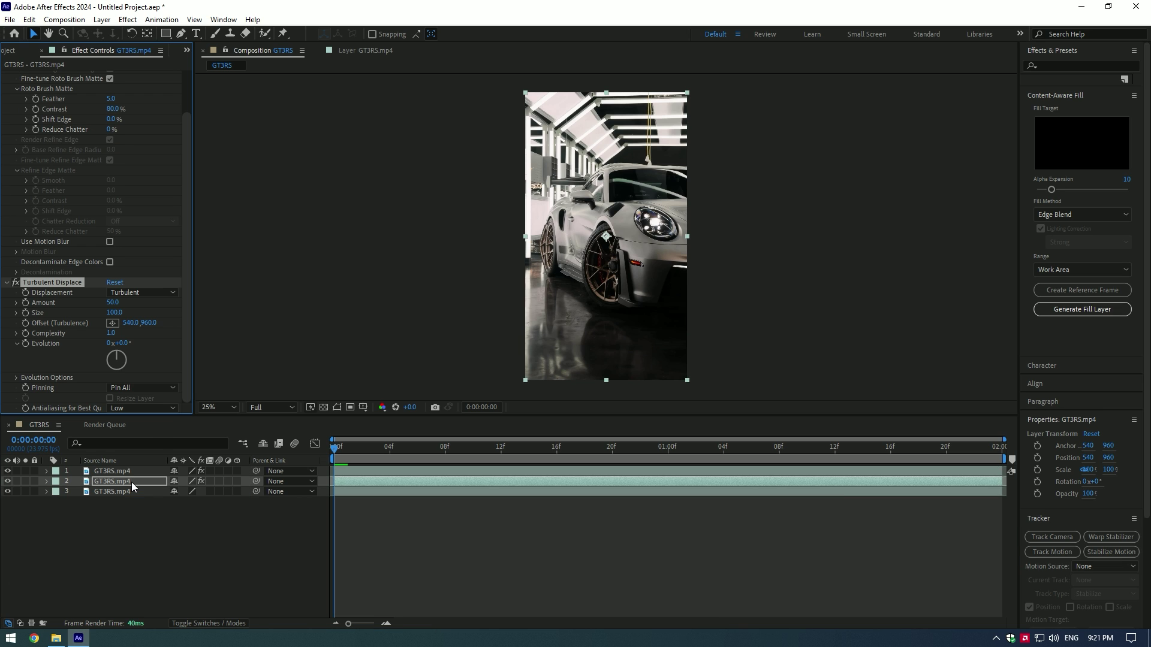
{"action": "left_click", "coordinate": [10, 89]}
{"action": "left_click", "coordinate": [6, 76]}
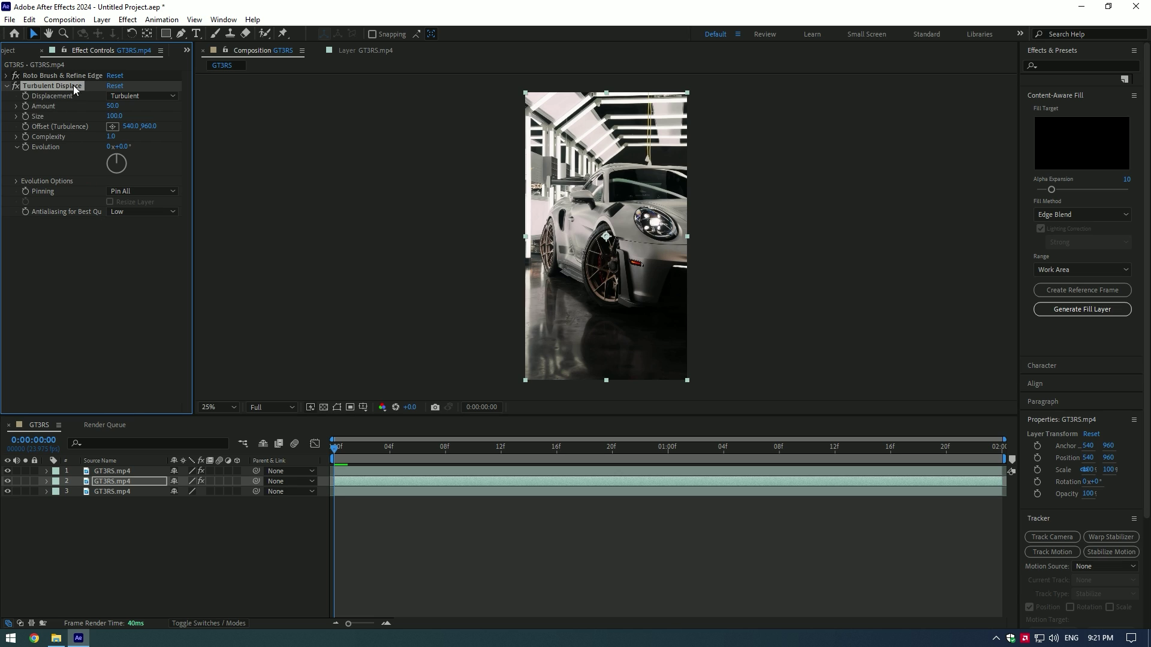
Step: Set Turbulent Displace to Turbulent Smoother with an Amount of 150 and a Size of 50
{"action": "left_click", "coordinate": [134, 97]}
{"action": "left_click", "coordinate": [195, 153]}
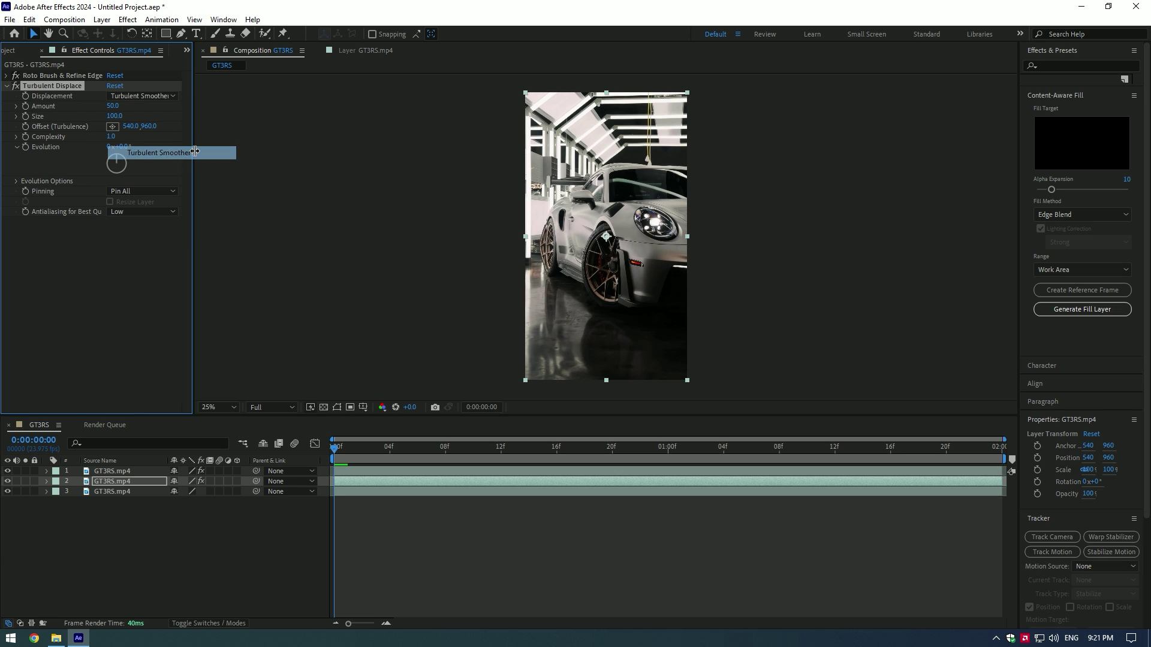
{"action": "left_click", "coordinate": [114, 106]}
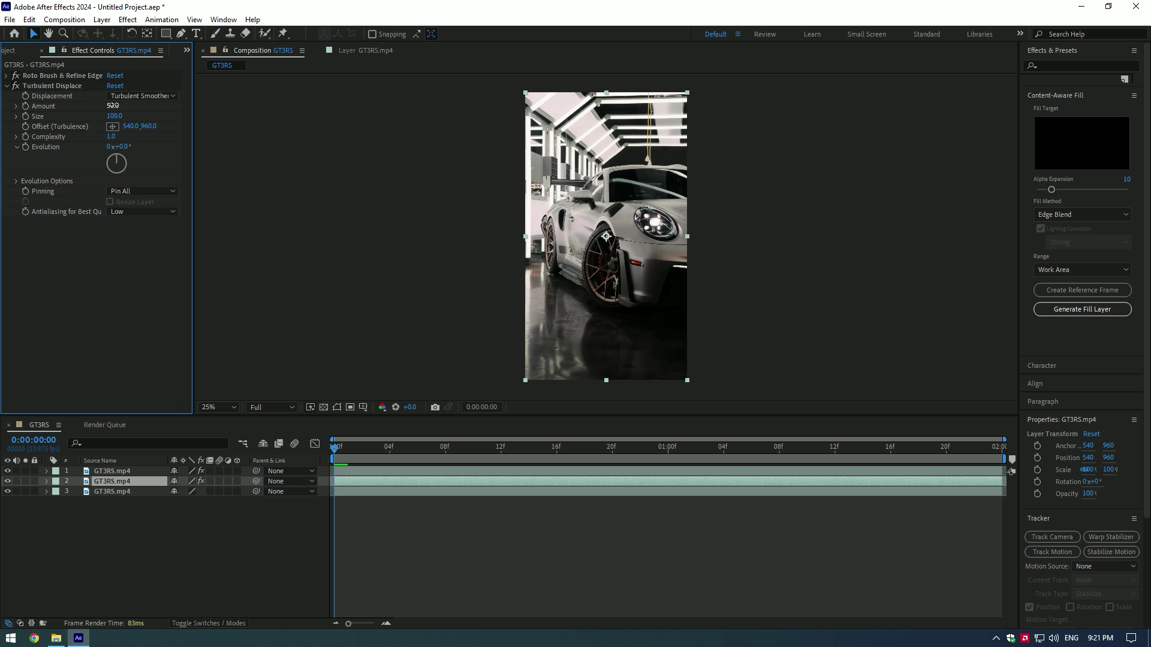
{"action": "type", "text": "150"}
{"action": "key", "text": "Return"}
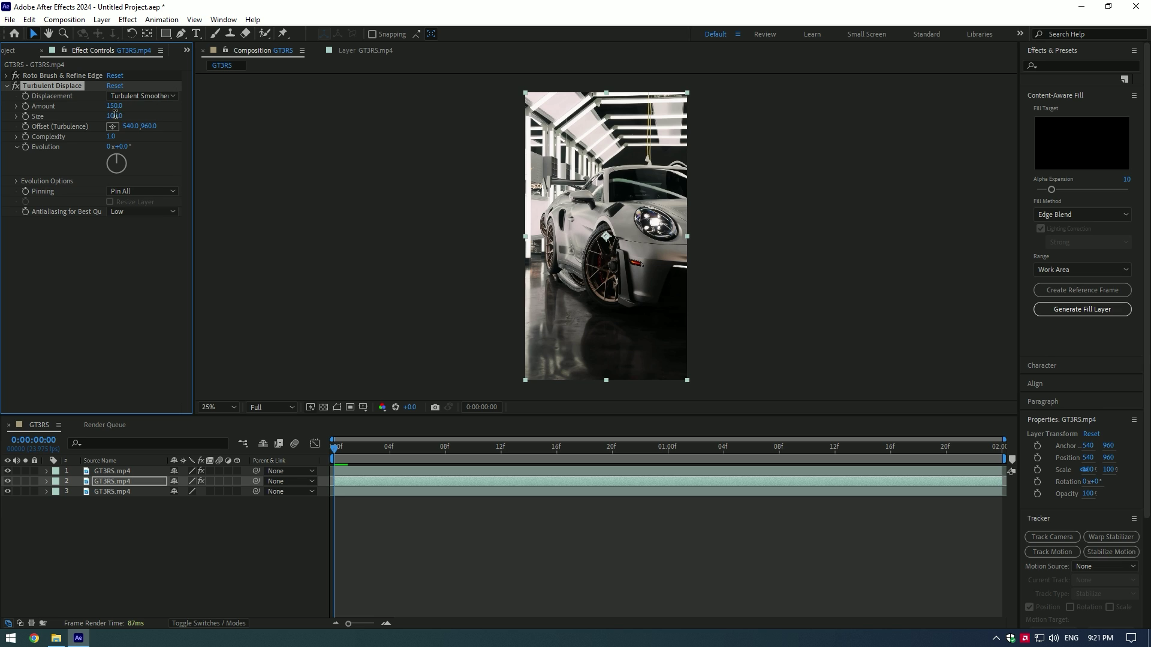
{"action": "left_click_drag", "start_coordinate": [115, 116], "coordinate": [89, 115]}
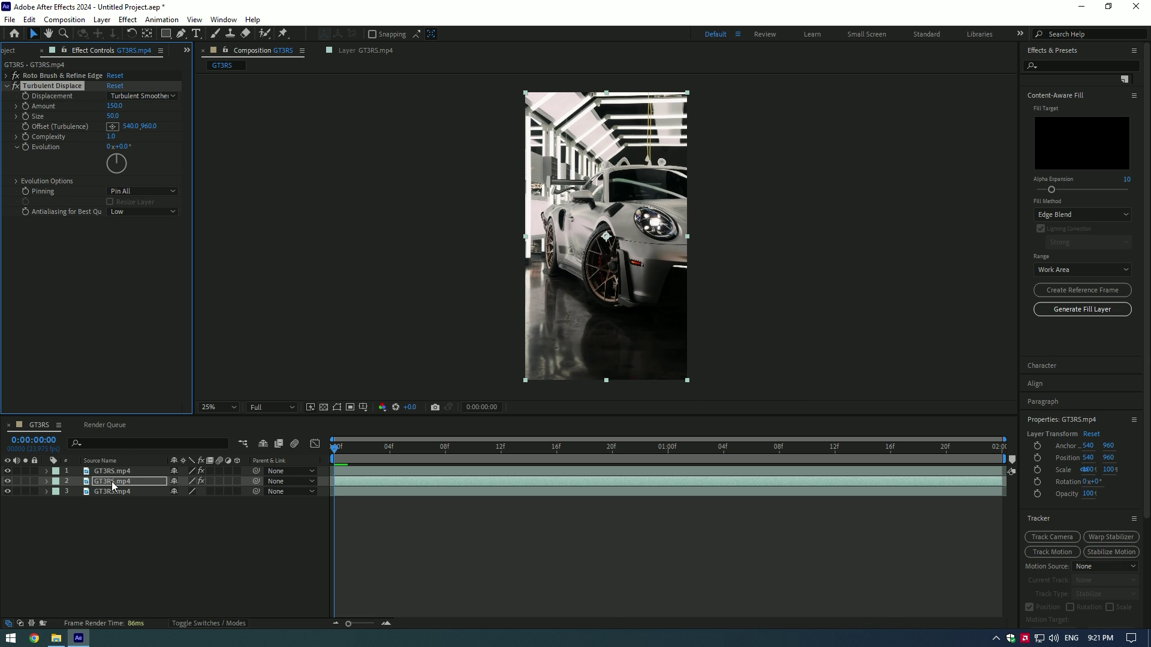
Step: Hide the original clip and the top cutout layer, and set the Turbulent Displace Size to 67
{"action": "left_click", "coordinate": [7, 491]}
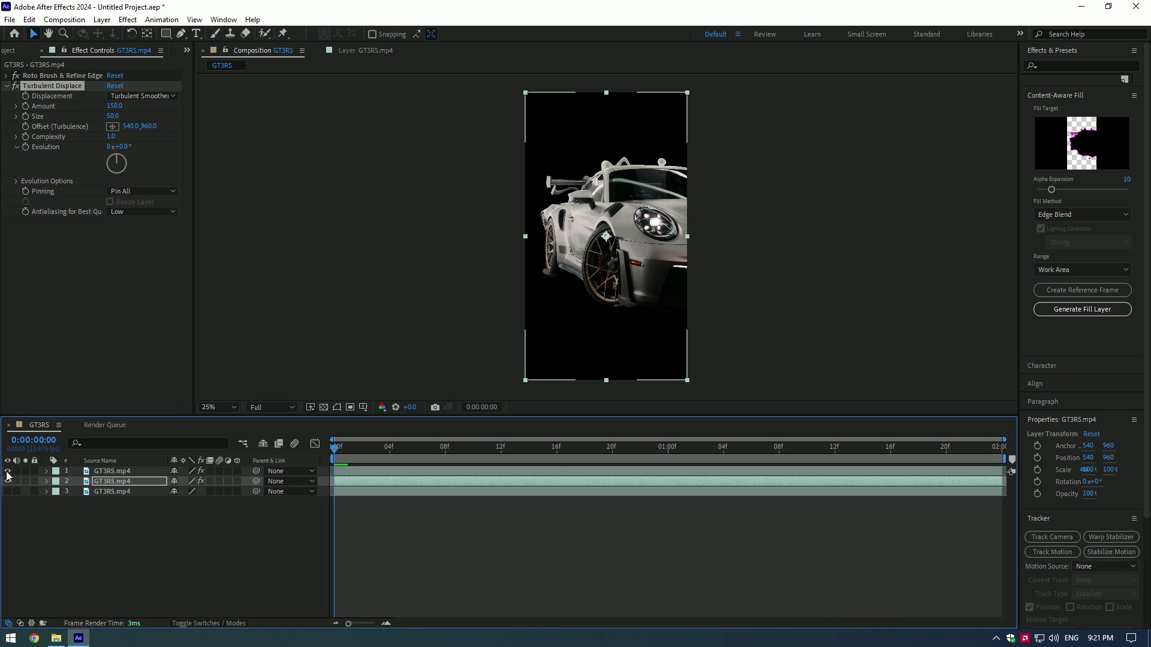
{"action": "left_click", "coordinate": [7, 472]}
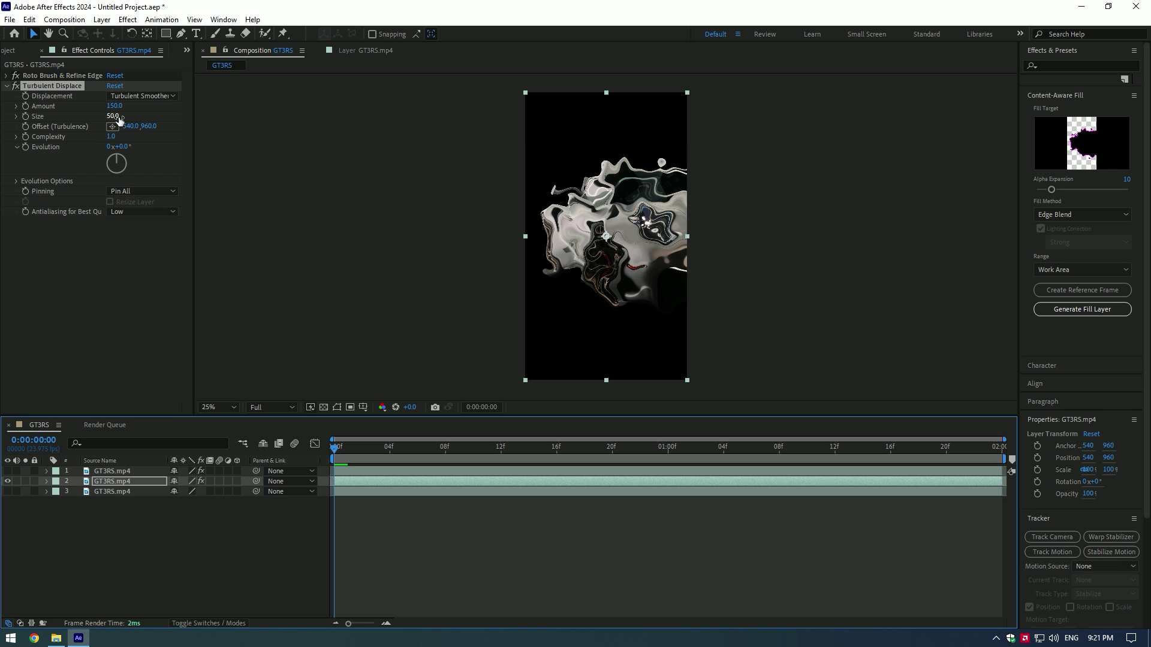
{"action": "mouse_move", "coordinate": [119, 120]}
{"action": "left_mouse_down"}
{"action": "mouse_move", "coordinate": [129, 115]}
{"action": "mouse_move", "coordinate": [91, 124]}
{"action": "mouse_move", "coordinate": [123, 119]}
{"action": "left_mouse_up"}
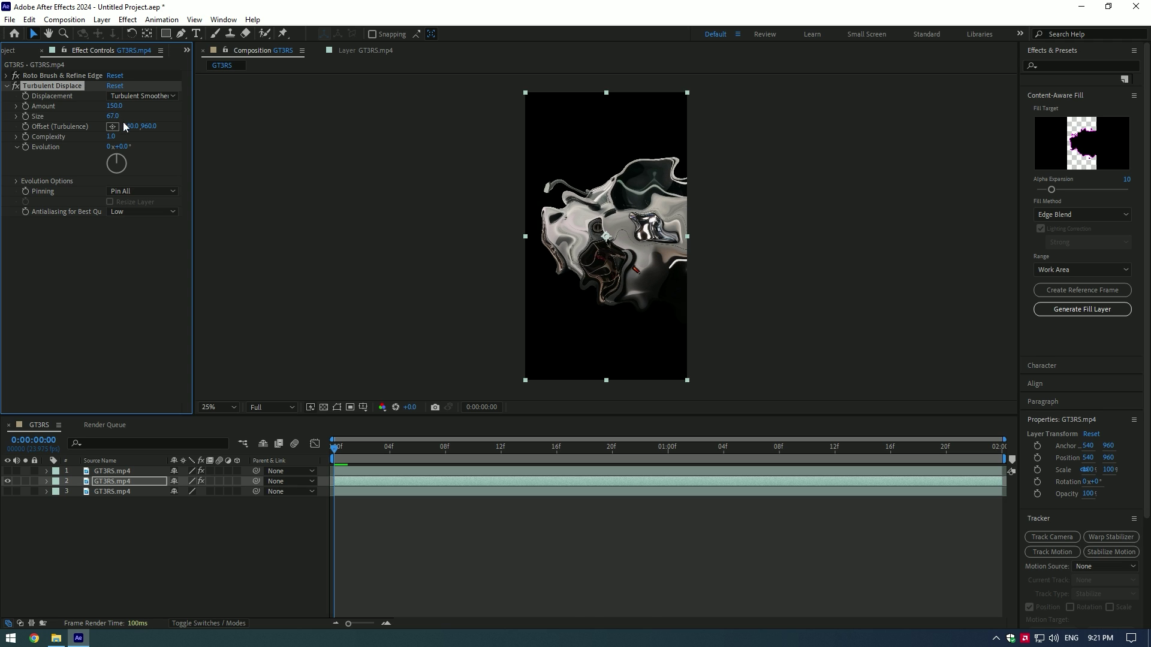
Step: Add the expression time*250 to the Turbulent Displace Evolution and scrub the timeline to check the motion
{"action": "left_click", "coordinate": [27, 147], "text": "alt"}
{"action": "type", "text": "tim"}
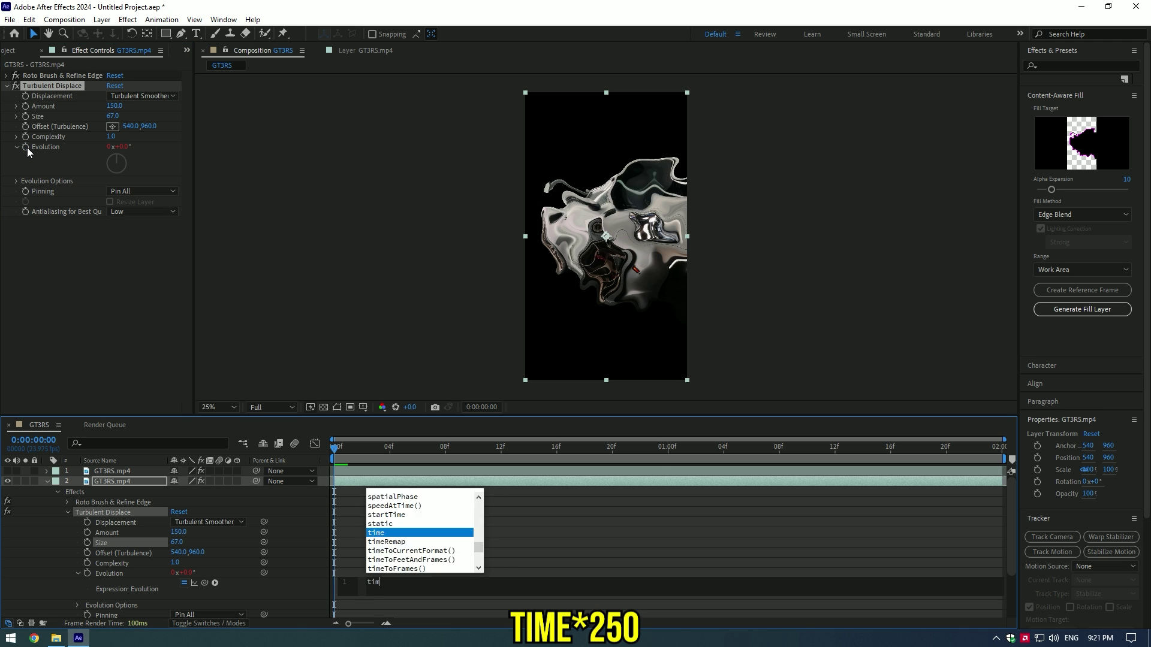
{"action": "type", "text": "e*250"}
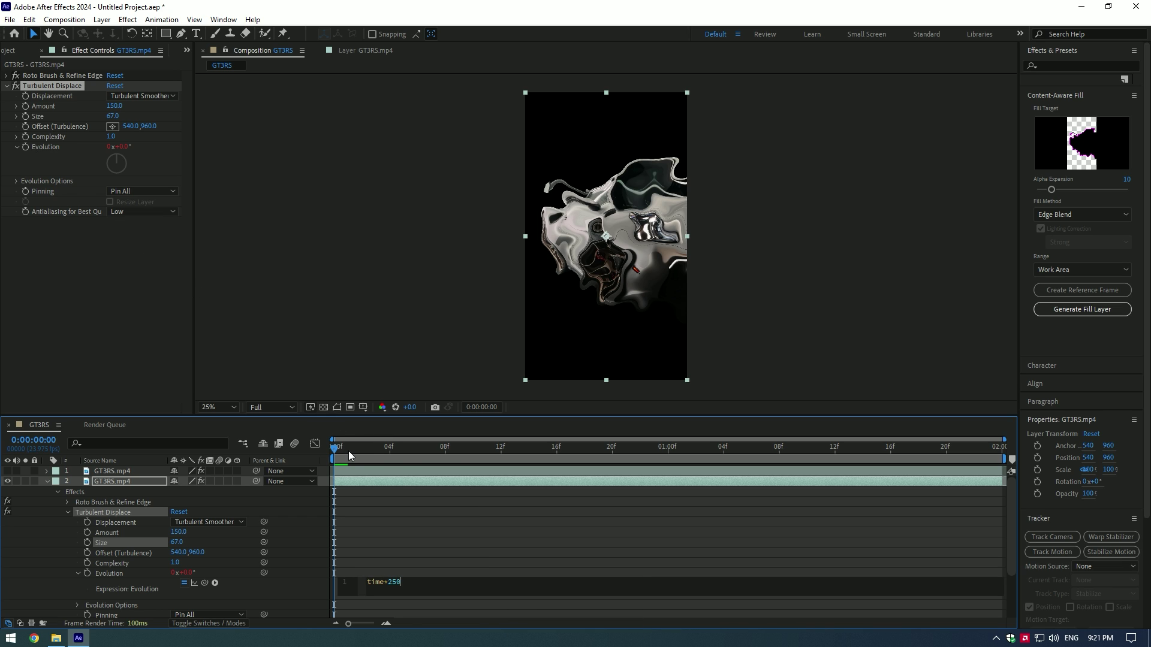
{"action": "left_click_drag", "start_coordinate": [349, 451], "coordinate": [301, 459]}
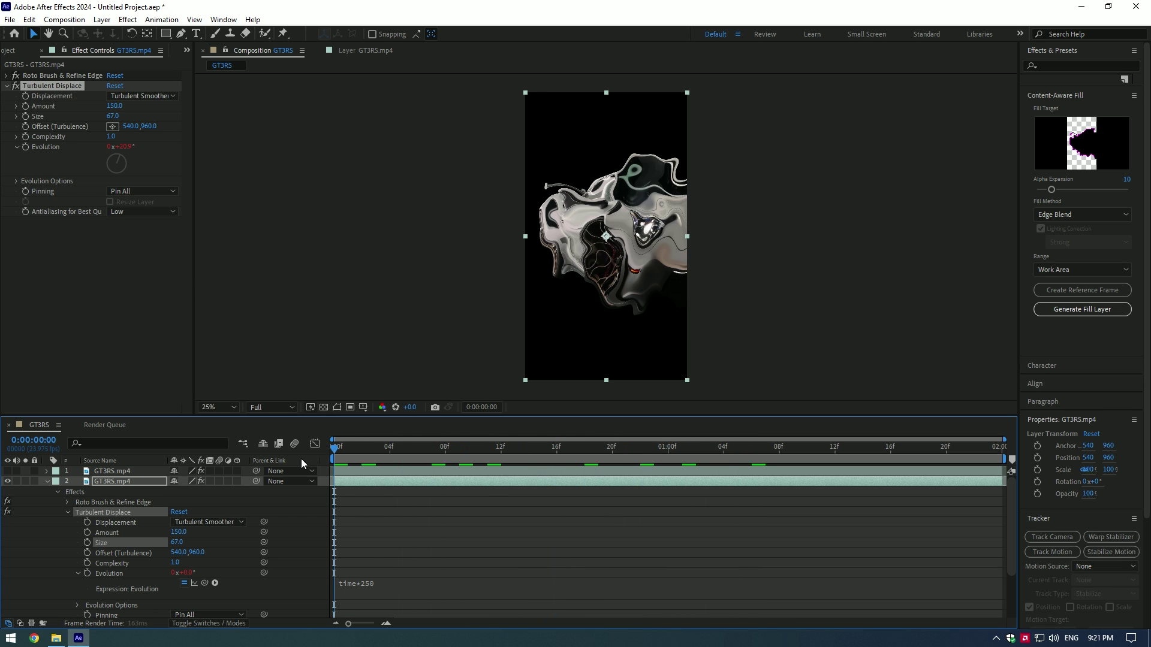
{"action": "left_click", "coordinate": [46, 481]}
Step: Set the Turbulent Displace Complexity to 2.5, Size to 45 and Amount to 270
{"action": "left_click", "coordinate": [111, 137]}
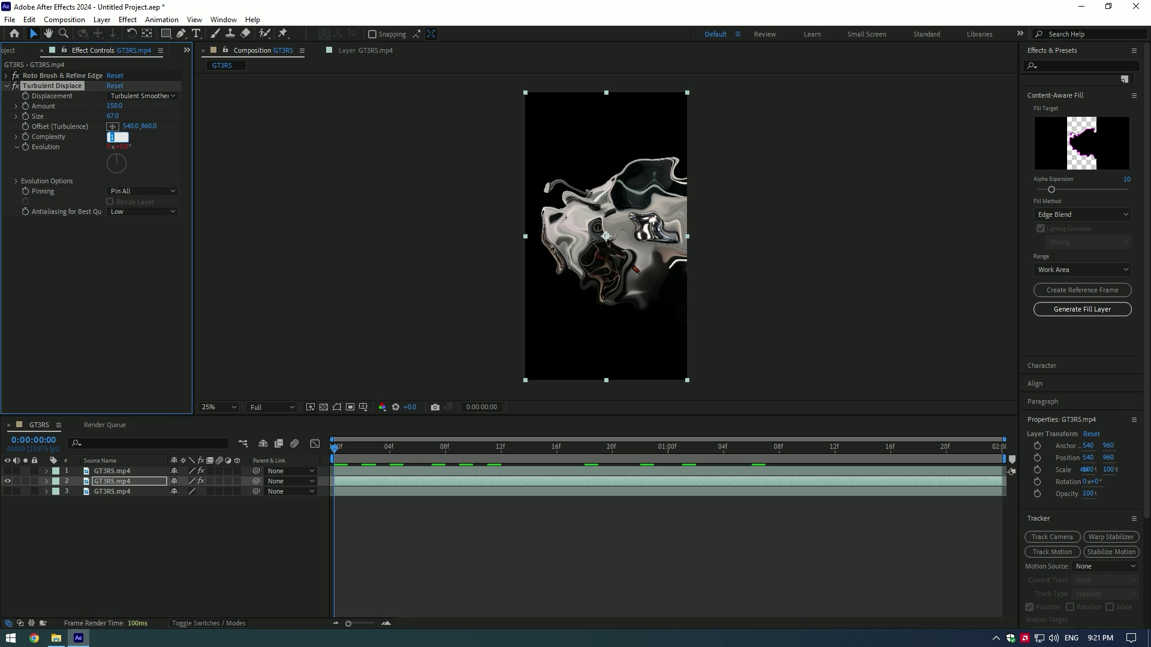
{"action": "mouse_move", "coordinate": [111, 137]}
{"action": "left_mouse_down"}
{"action": "mouse_move", "coordinate": [148, 129]}
{"action": "mouse_move", "coordinate": [120, 135]}
{"action": "mouse_move", "coordinate": [110, 117]}
{"action": "left_mouse_up"}
{"action": "mouse_move", "coordinate": [114, 106]}
{"action": "left_mouse_down"}
{"action": "mouse_move", "coordinate": [186, 108]}
{"action": "mouse_move", "coordinate": [96, 120]}
{"action": "left_mouse_up"}
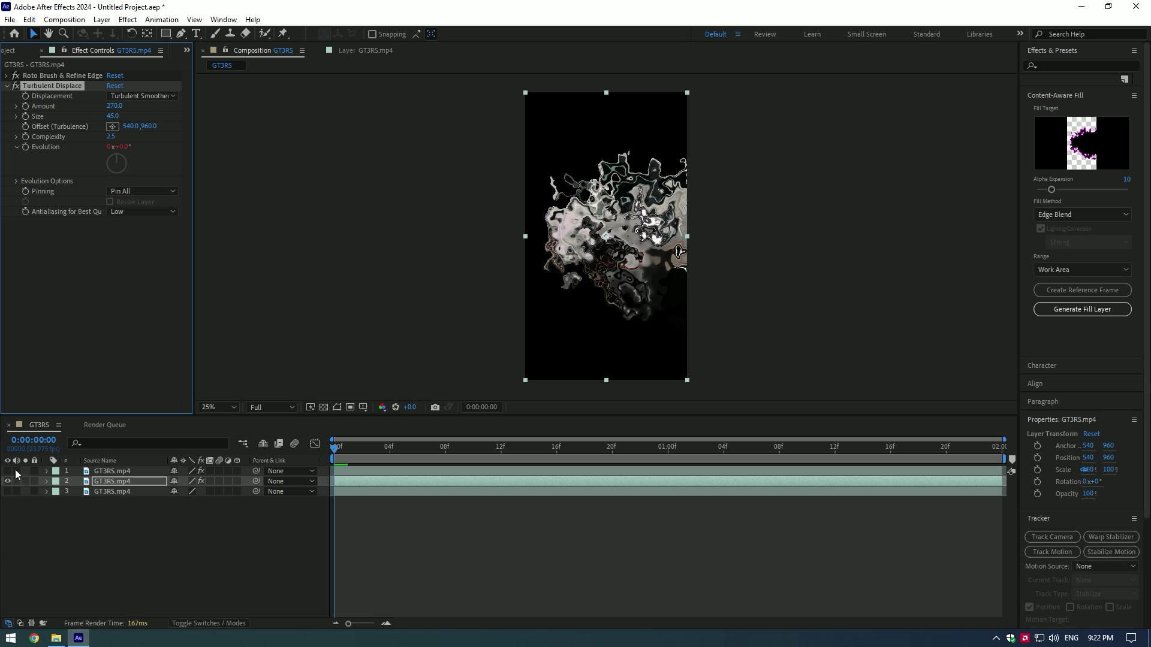
Step: Show the original clip and top cutout again, and move the displaced layer to Position 560, 718 so it sits behind the car
{"action": "left_click", "coordinate": [8, 492]}
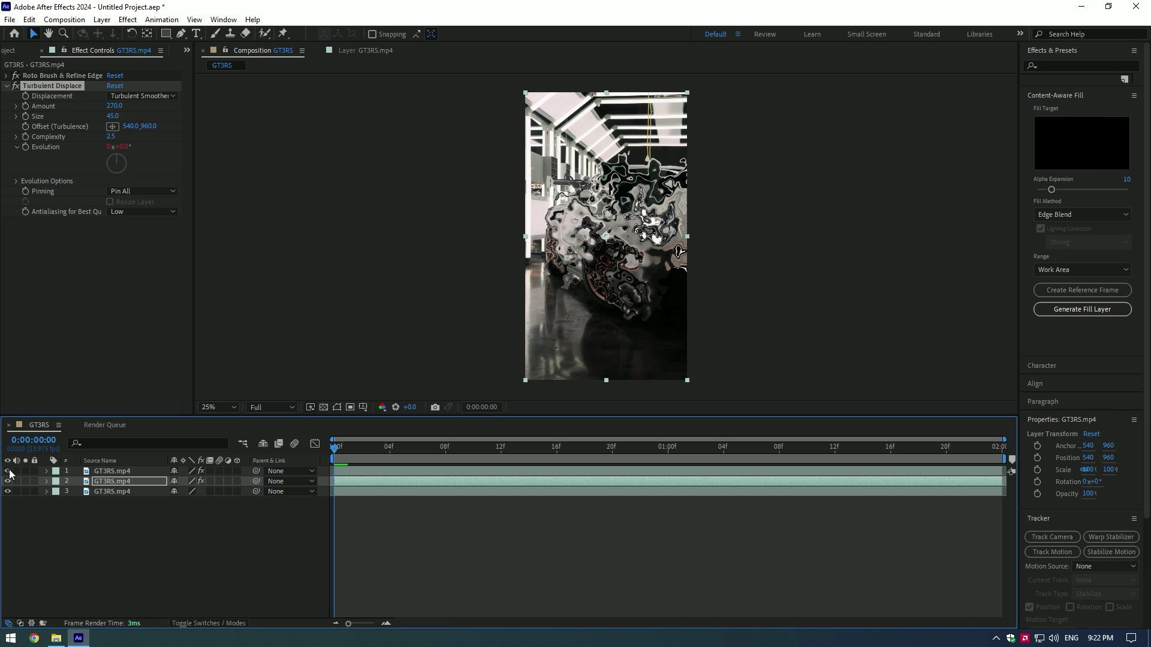
{"action": "left_click", "coordinate": [8, 471]}
{"action": "left_click", "coordinate": [117, 483]}
{"action": "key", "text": "p"}
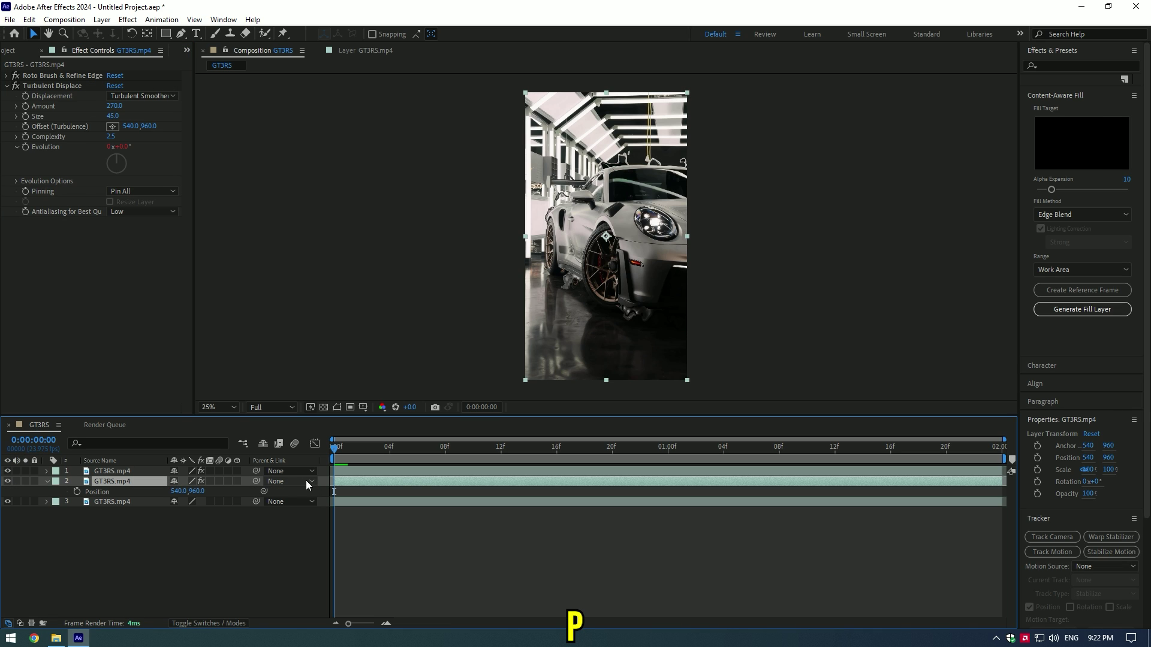
{"action": "left_click_drag", "start_coordinate": [196, 491], "coordinate": [70, 482]}
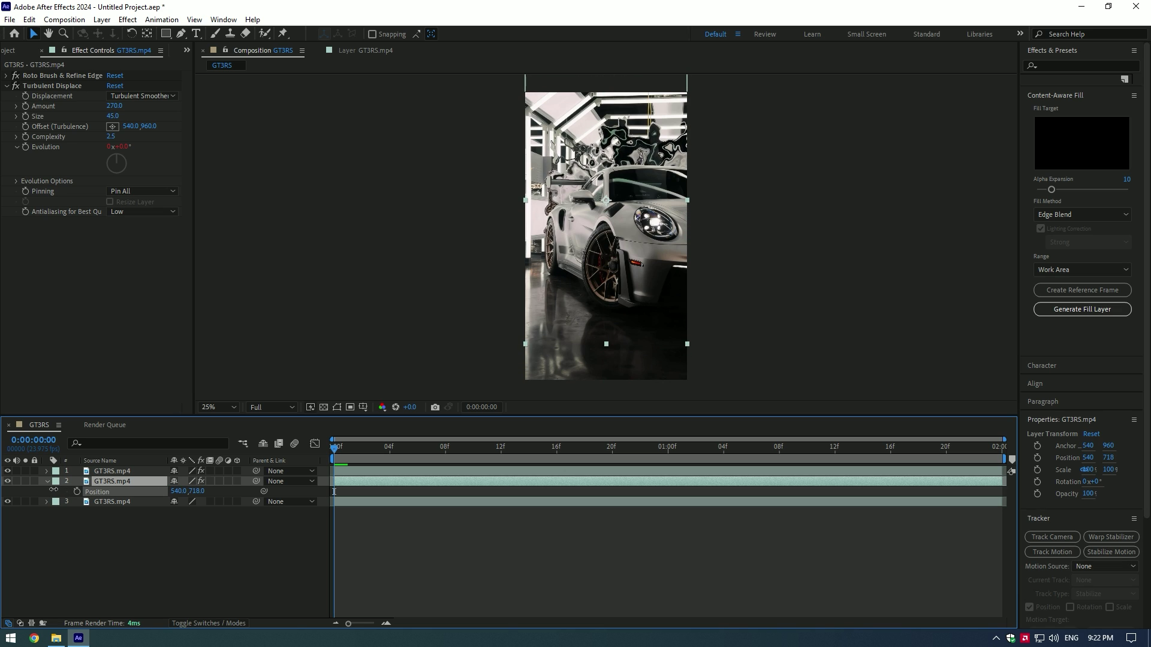
{"action": "left_click_drag", "start_coordinate": [180, 492], "coordinate": [189, 489]}
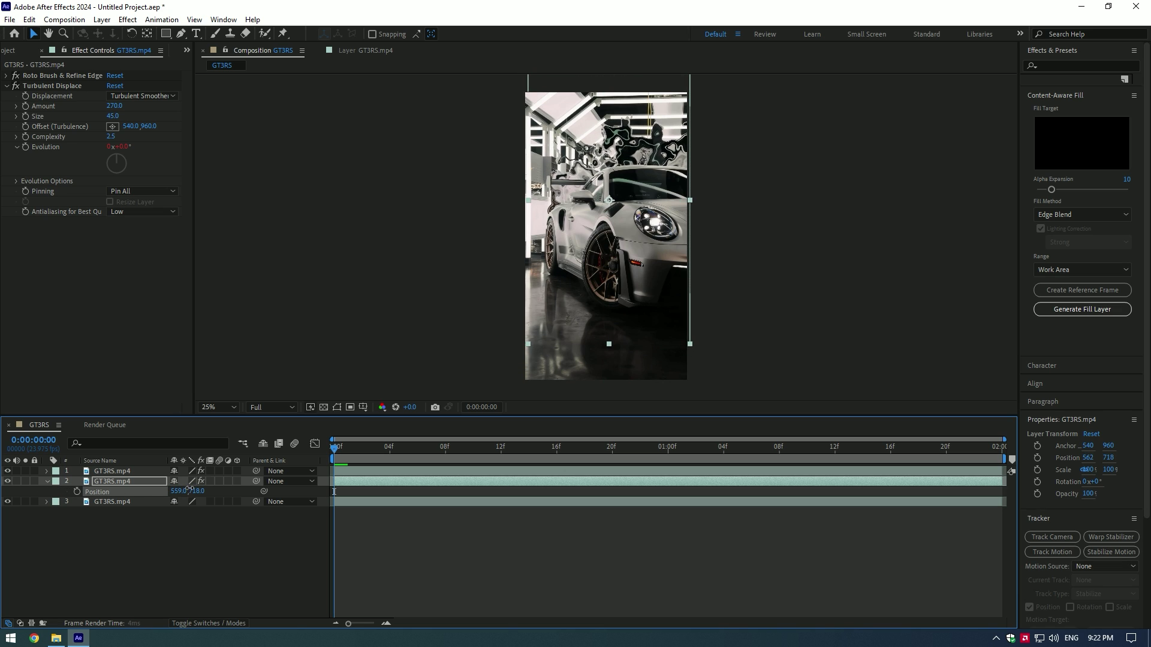
{"action": "left_click_drag", "start_coordinate": [395, 447], "coordinate": [239, 469]}
Step: Apply the Find Edges effect to the displaced cutout layer and turn on Invert
{"action": "left_click", "coordinate": [112, 482]}
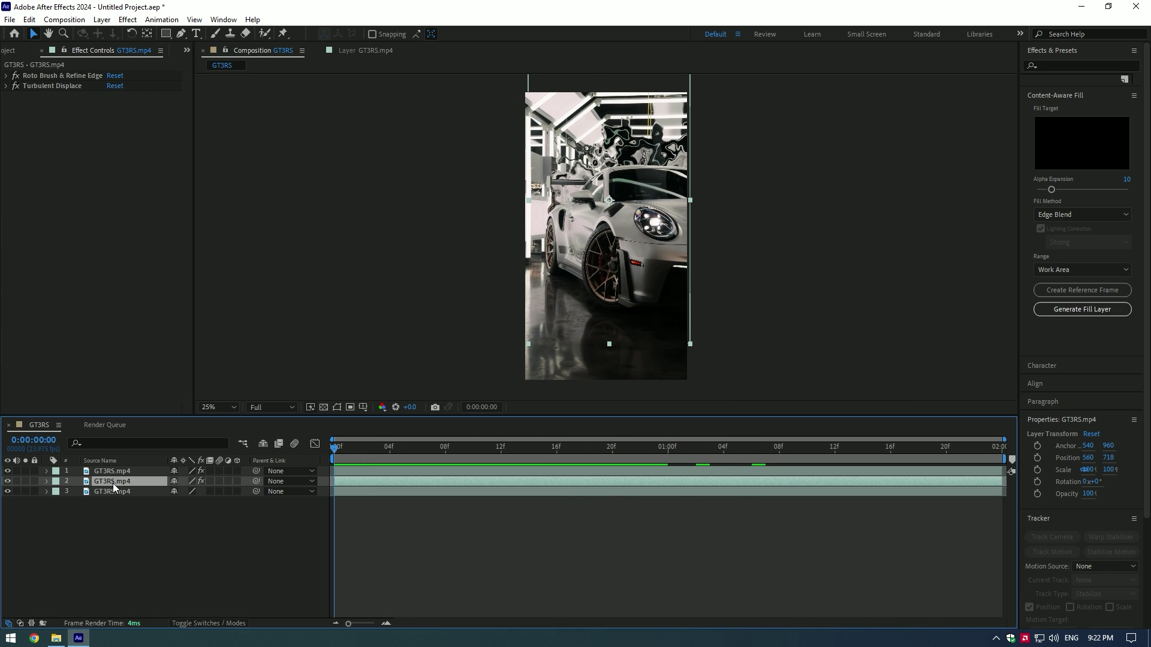
{"action": "key", "text": "ctrl+space"}
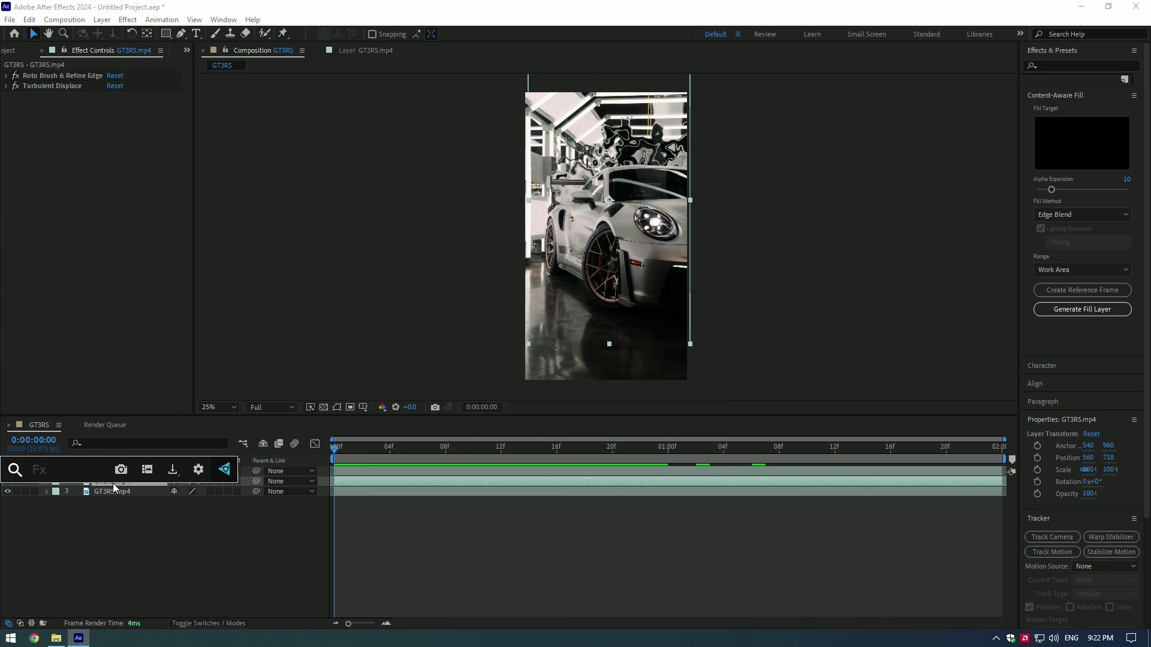
{"action": "type", "text": "find"}
{"action": "key", "text": "Return"}
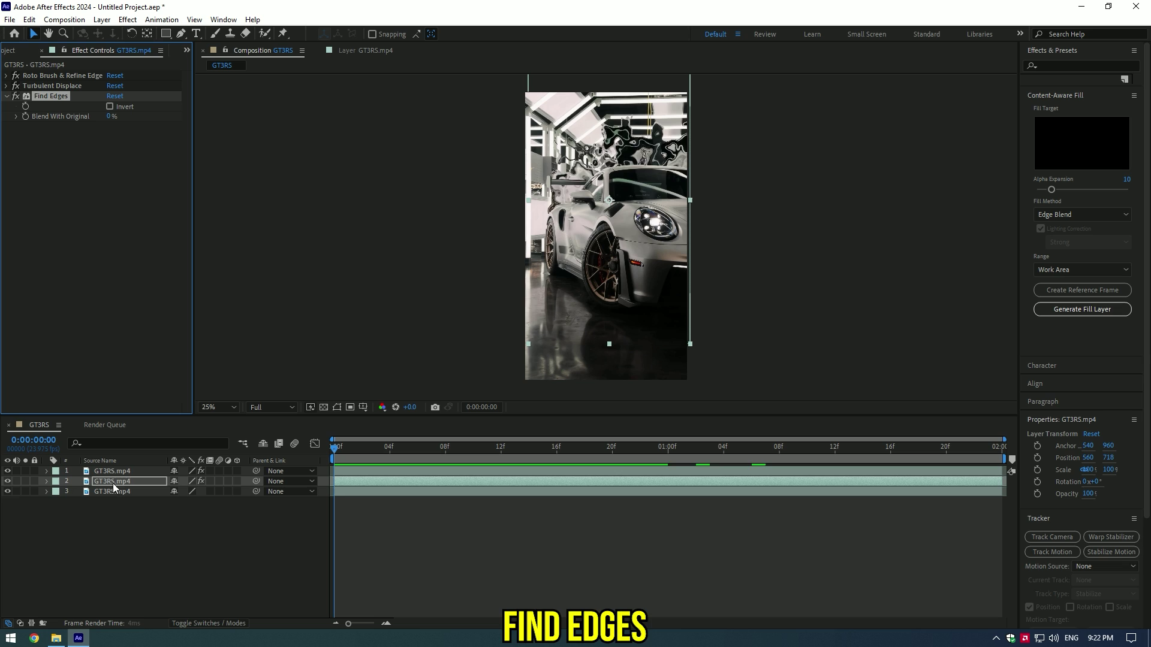
{"action": "left_click", "coordinate": [111, 107]}
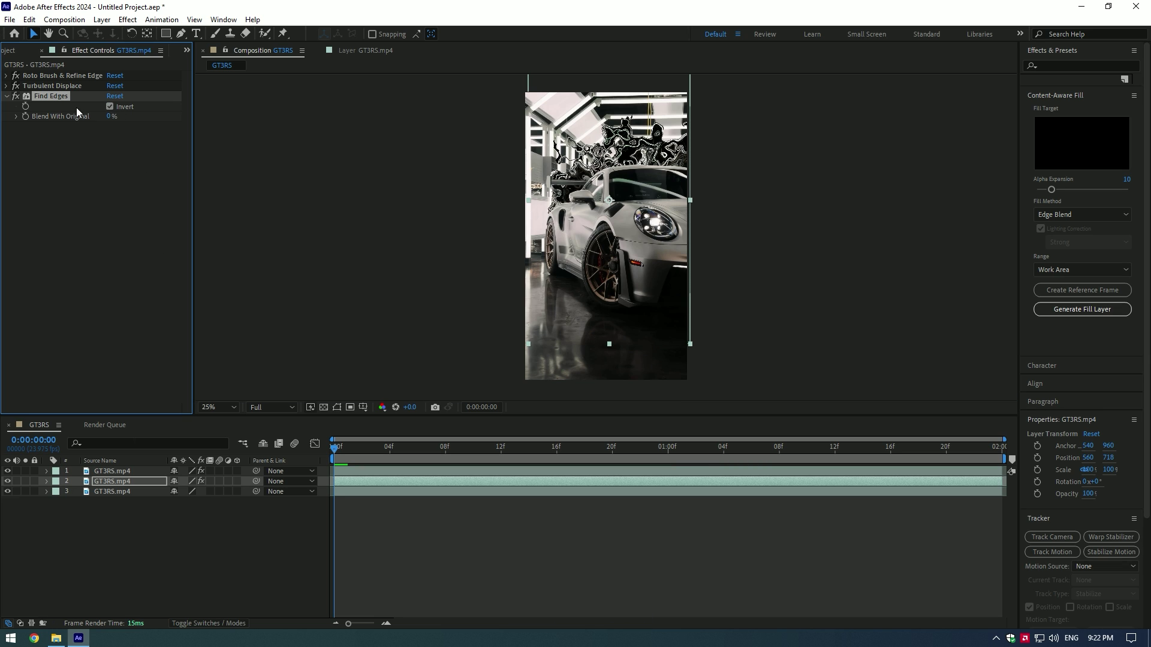
Step: Apply the Glow effect to the displaced cutout layer, with the glow based on Color Channels
{"action": "key", "text": "ctrl+space"}
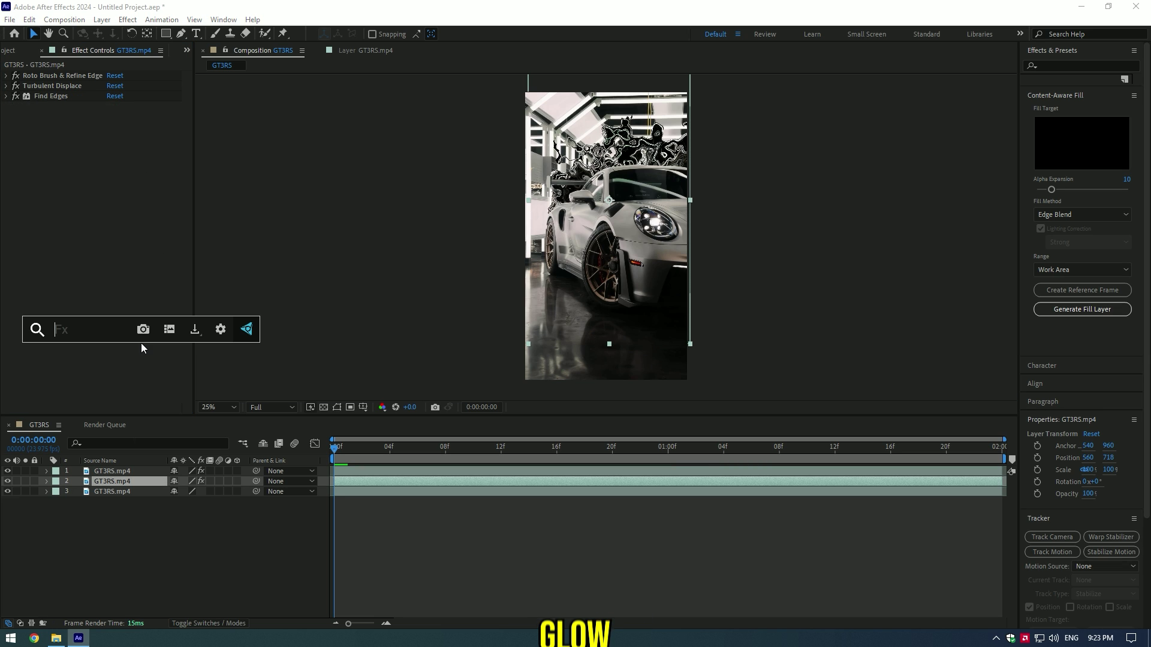
{"action": "type", "text": "glo"}
{"action": "key", "text": "Return"}
{"action": "left_click", "coordinate": [149, 117]}
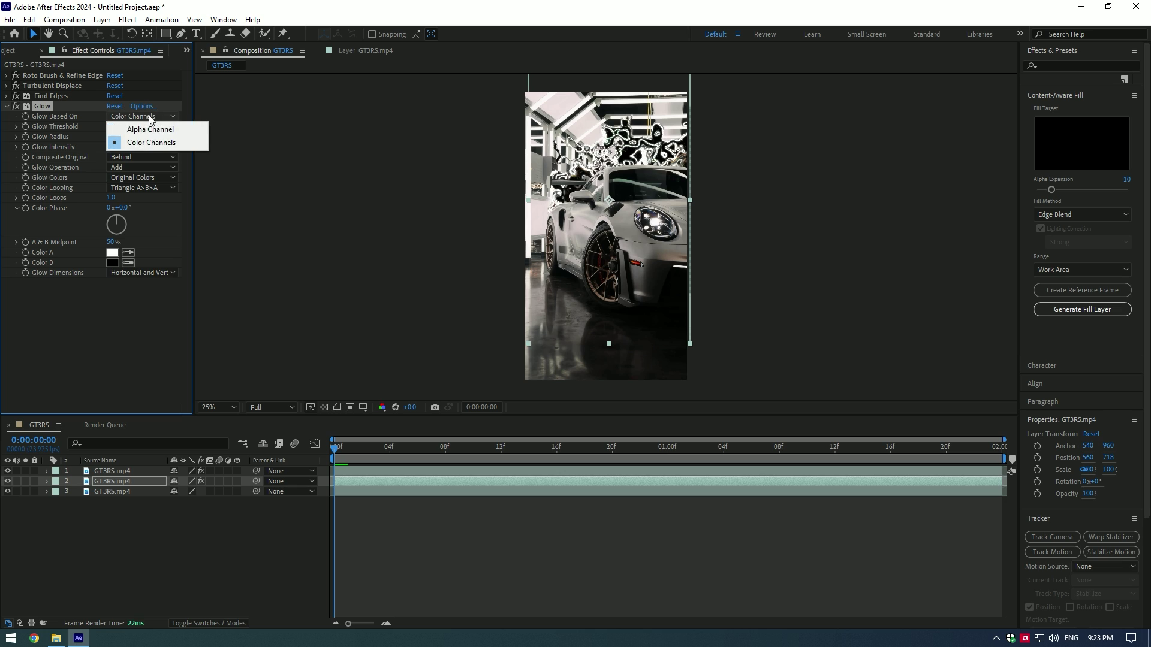
{"action": "left_click", "coordinate": [135, 144]}
Step: Switch the Glow Colors to A & B Colors and set Color A to bright green 08FF0E
{"action": "left_click", "coordinate": [142, 177]}
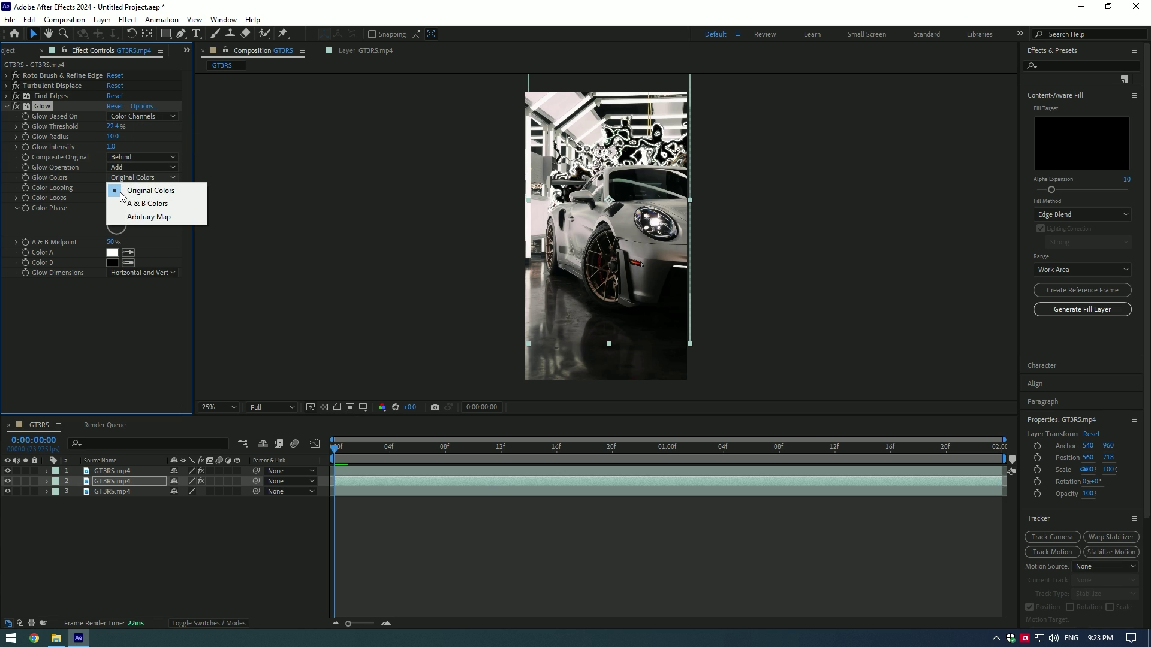
{"action": "left_click", "coordinate": [129, 204]}
{"action": "left_click", "coordinate": [114, 254]}
{"action": "left_click", "coordinate": [883, 184]}
{"action": "left_click", "coordinate": [903, 282]}
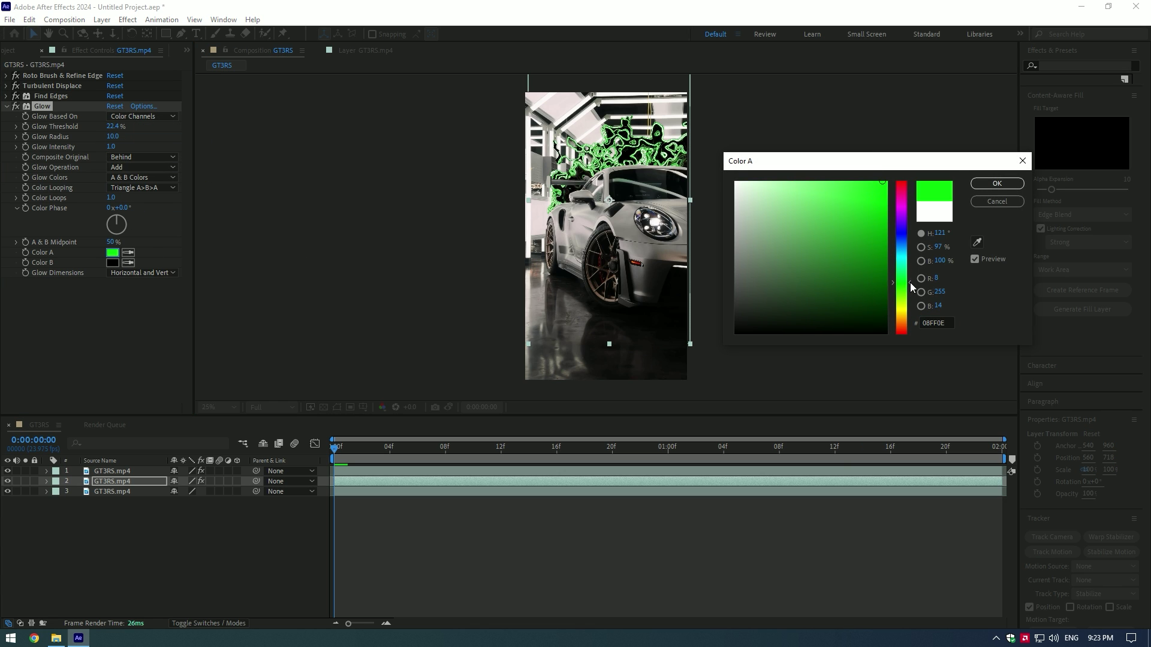
{"action": "left_click", "coordinate": [997, 183]}
Step: Set the Glow effect's Color B to turquoise 0DFFDA
{"action": "left_click", "coordinate": [113, 263]}
{"action": "left_click", "coordinate": [871, 182]}
{"action": "left_click_drag", "start_coordinate": [902, 230], "coordinate": [903, 262]}
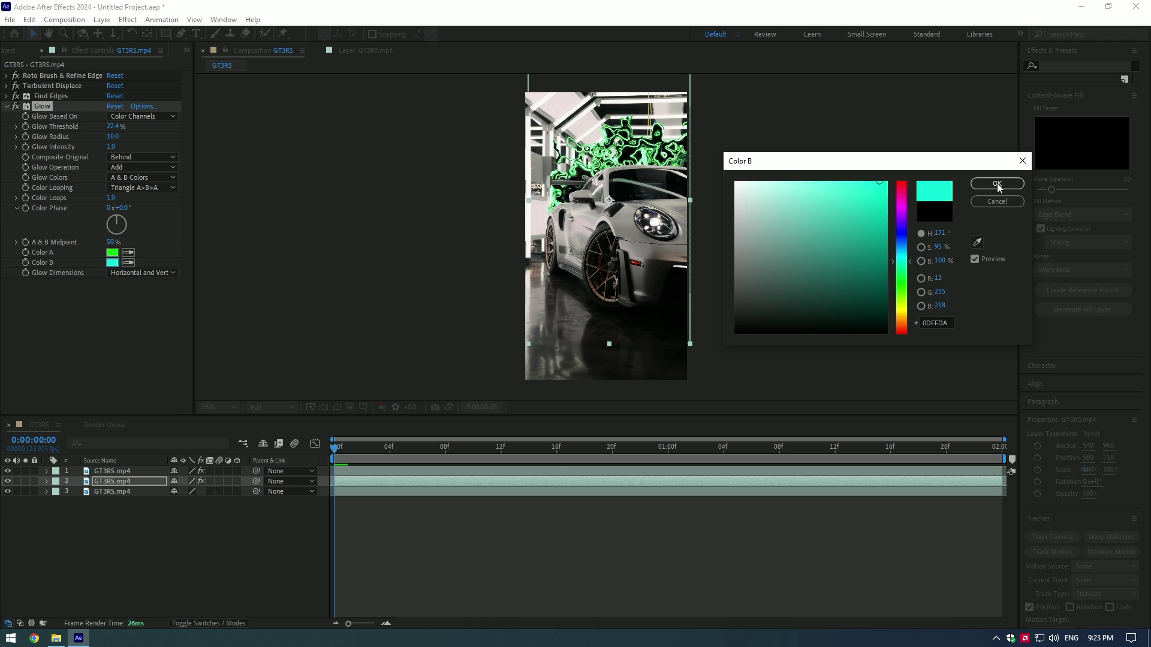
{"action": "left_click", "coordinate": [997, 185]}
Step: Fine-tune the Glow to a Threshold of 27.5%, a Radius of 60 and an Intensity of about 1.2
{"action": "scroll", "coordinate": [608, 152], "scroll_direction": "up", "scroll_amount": 2}
{"action": "scroll", "coordinate": [609, 151], "scroll_direction": "down", "scroll_amount": 1}
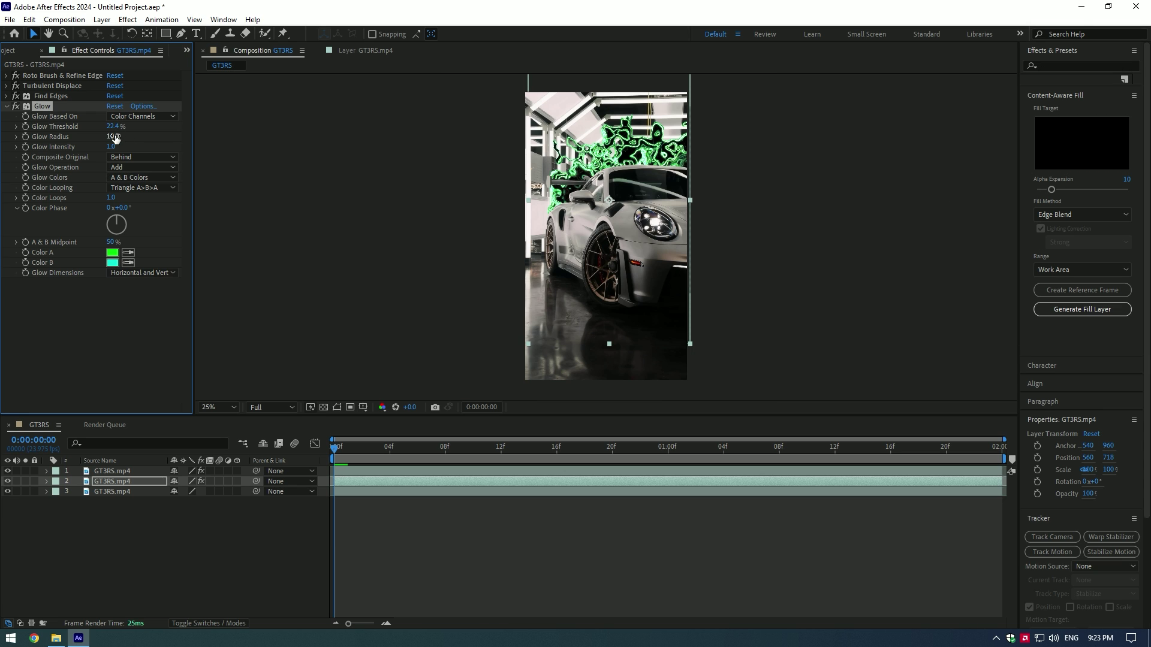
{"action": "left_click_drag", "start_coordinate": [146, 136], "coordinate": [101, 136]}
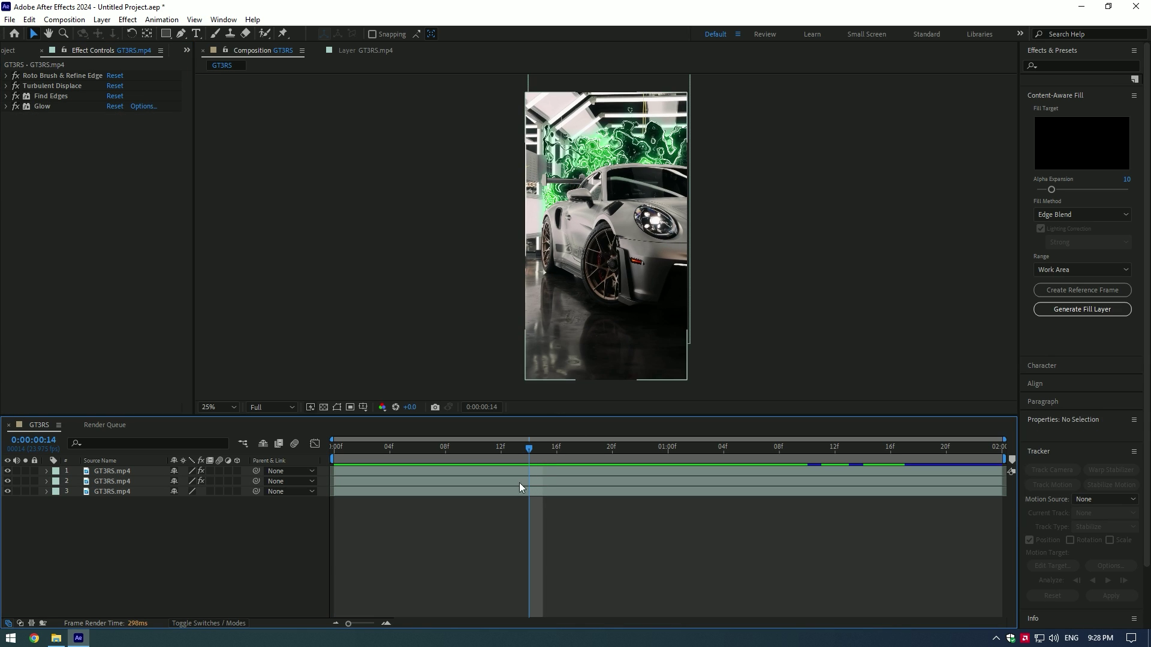
Step: Keyframe the displaced layer's Position and its Turbulent Displace Amount at frame 14
{"action": "left_click", "coordinate": [519, 481]}
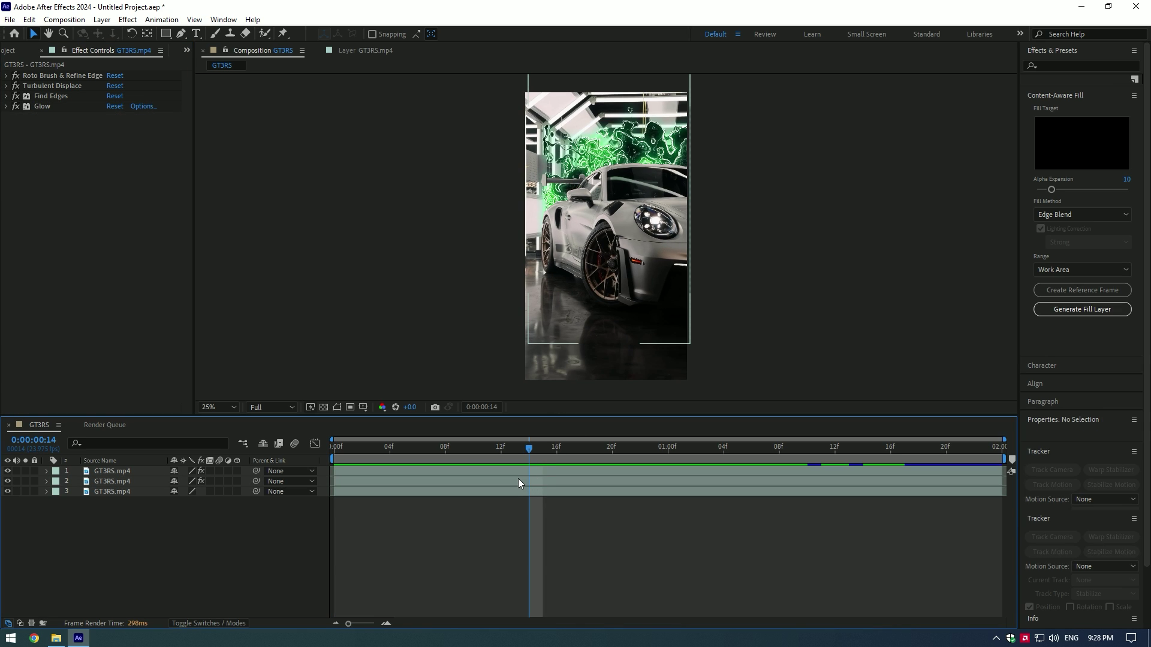
{"action": "key", "text": "p"}
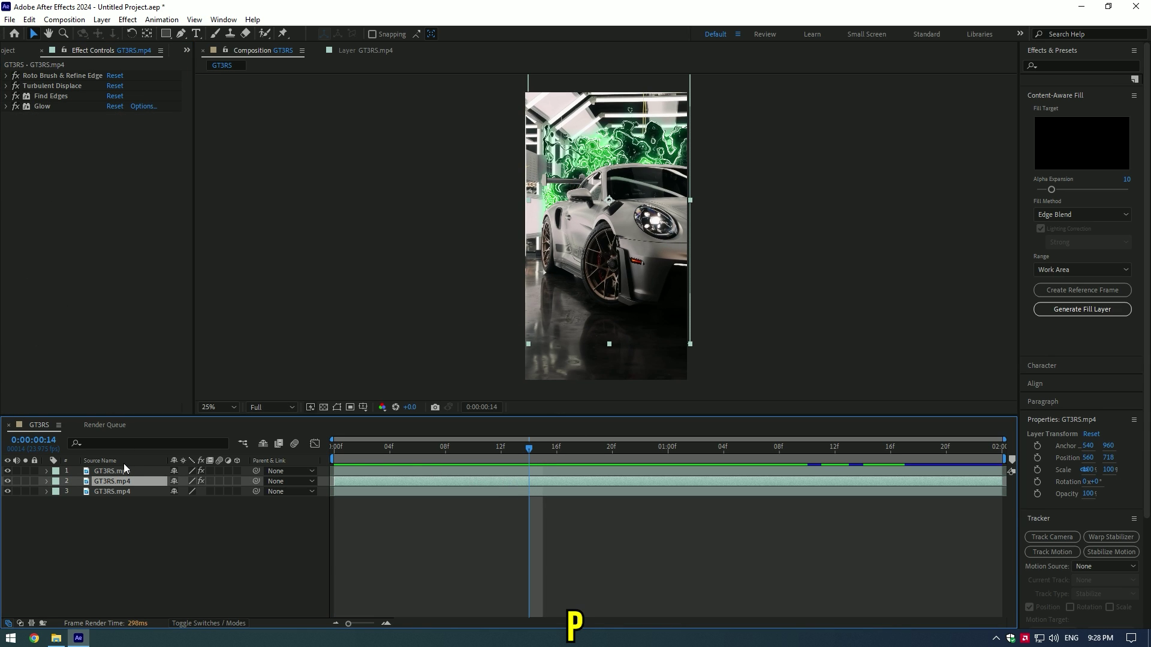
{"action": "left_click", "coordinate": [76, 492]}
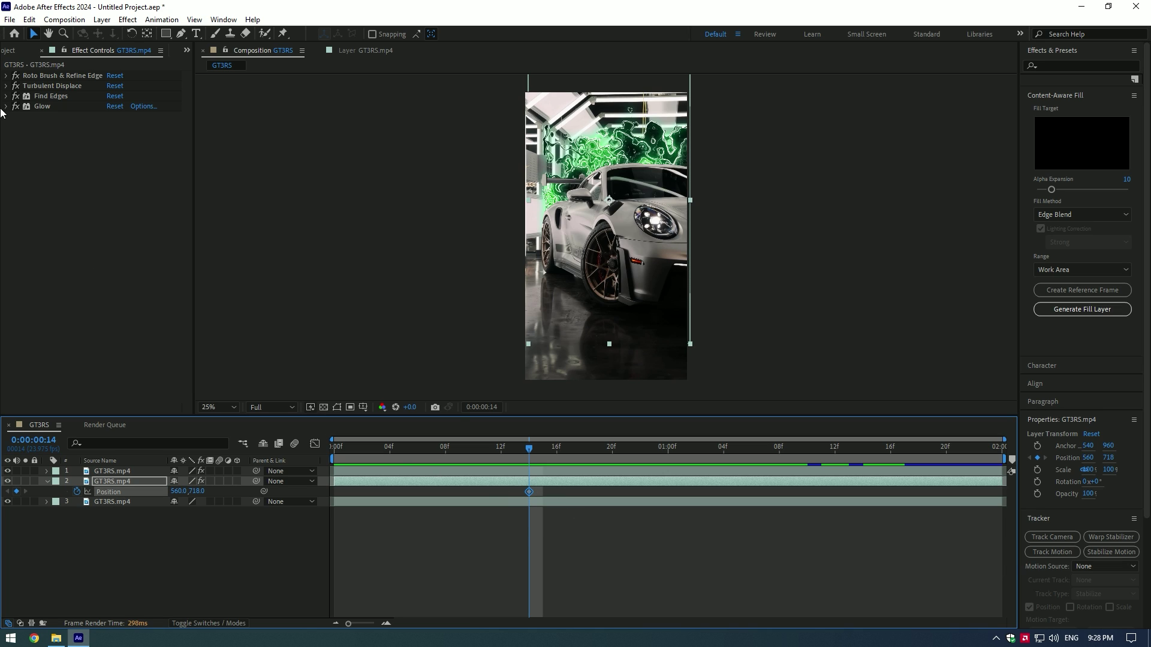
{"action": "left_click", "coordinate": [6, 85]}
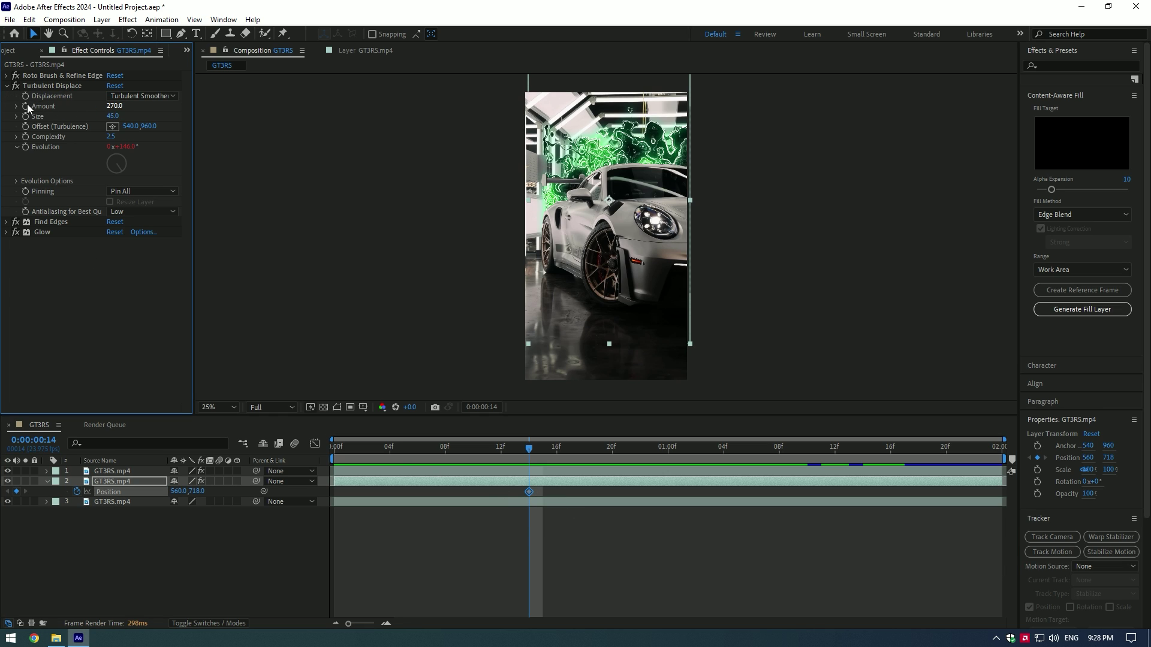
{"action": "left_click", "coordinate": [26, 106]}
{"action": "left_click", "coordinate": [6, 86]}
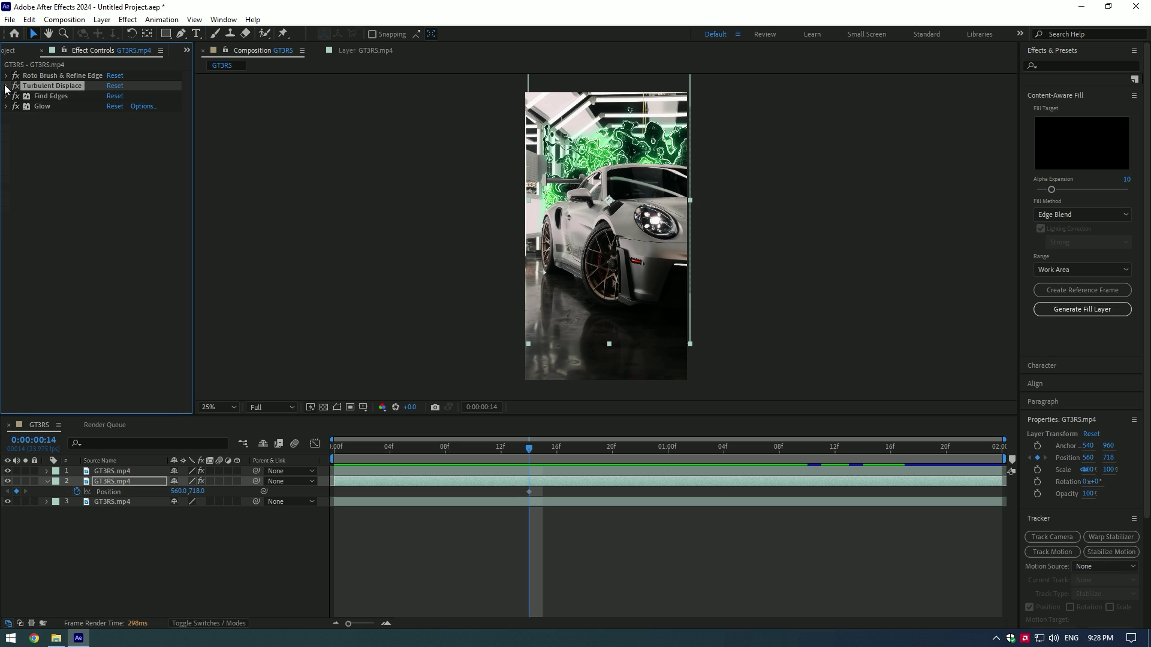
Step: Keyframe the Find Edges Blend With Original and the Glow Intensity at frame 14, and reveal the layer's keyframed properties
{"action": "left_click", "coordinate": [7, 97]}
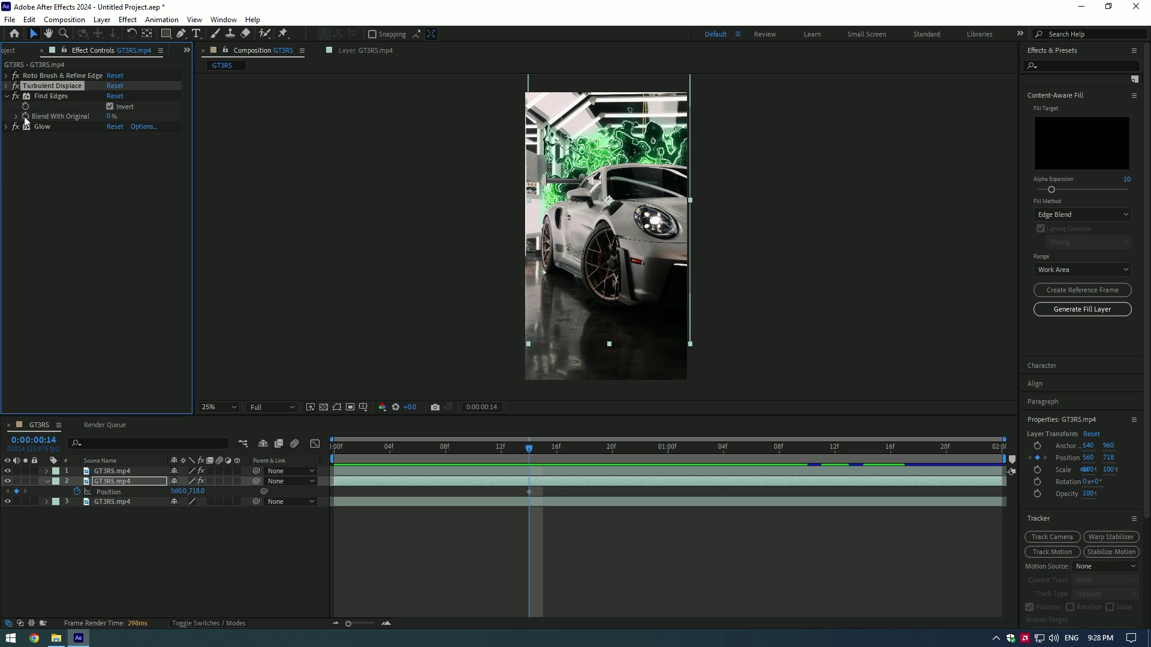
{"action": "left_click", "coordinate": [25, 117]}
{"action": "left_click", "coordinate": [5, 96]}
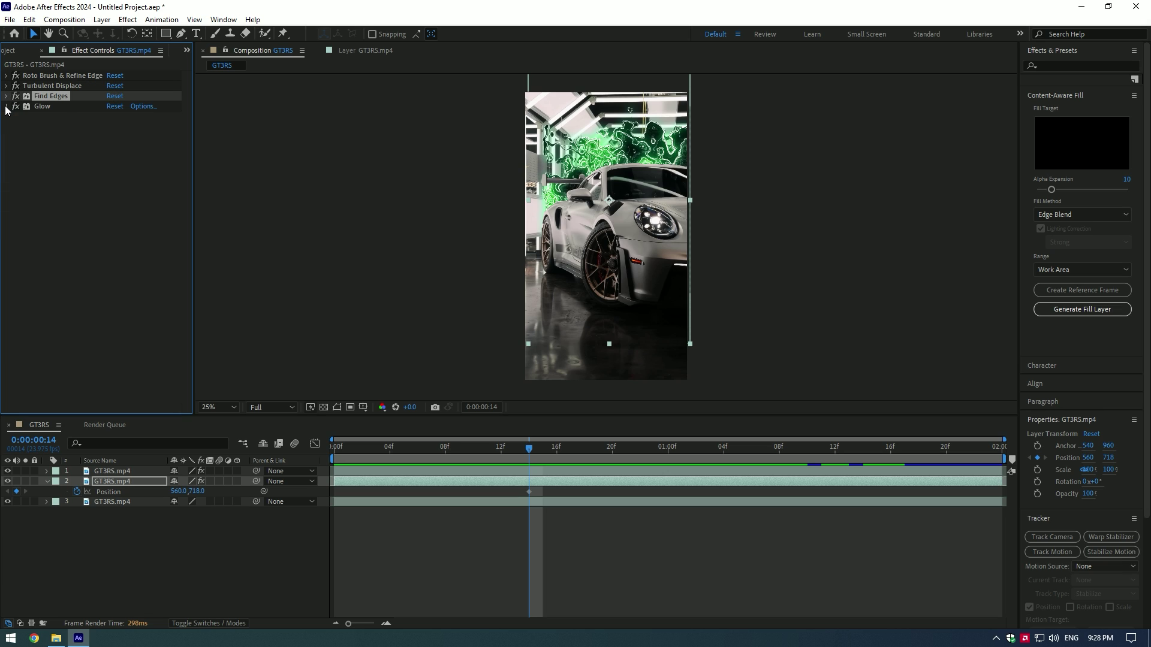
{"action": "left_click", "coordinate": [6, 106]}
{"action": "left_click", "coordinate": [26, 149]}
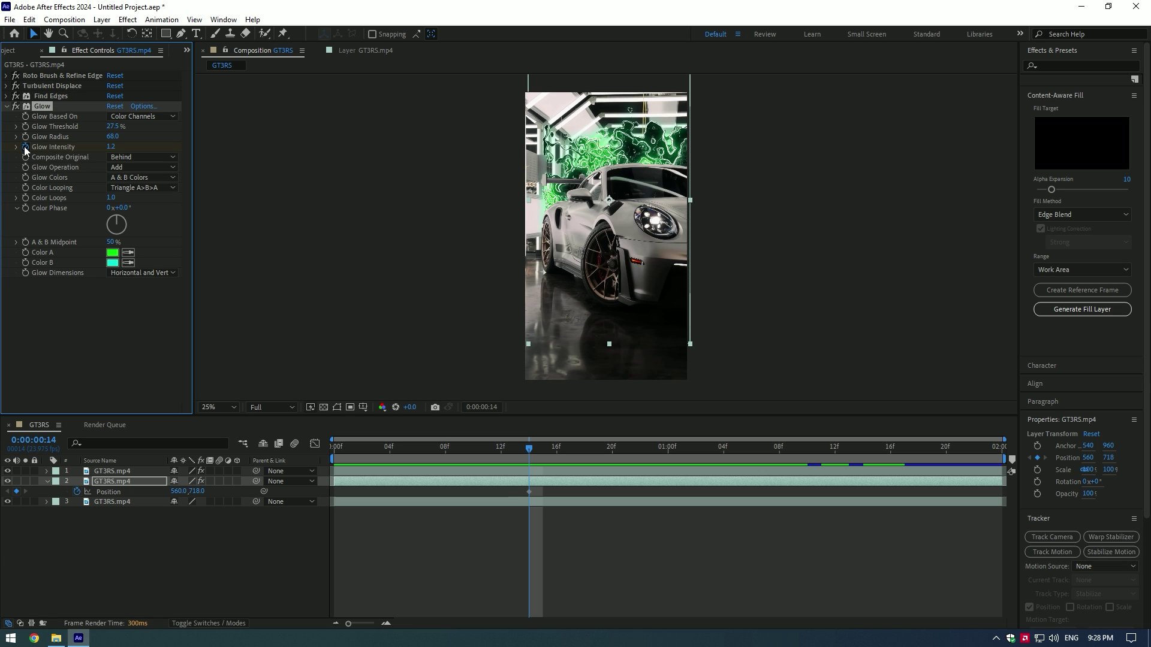
{"action": "left_click", "coordinate": [537, 481]}
{"action": "key", "text": "u"}
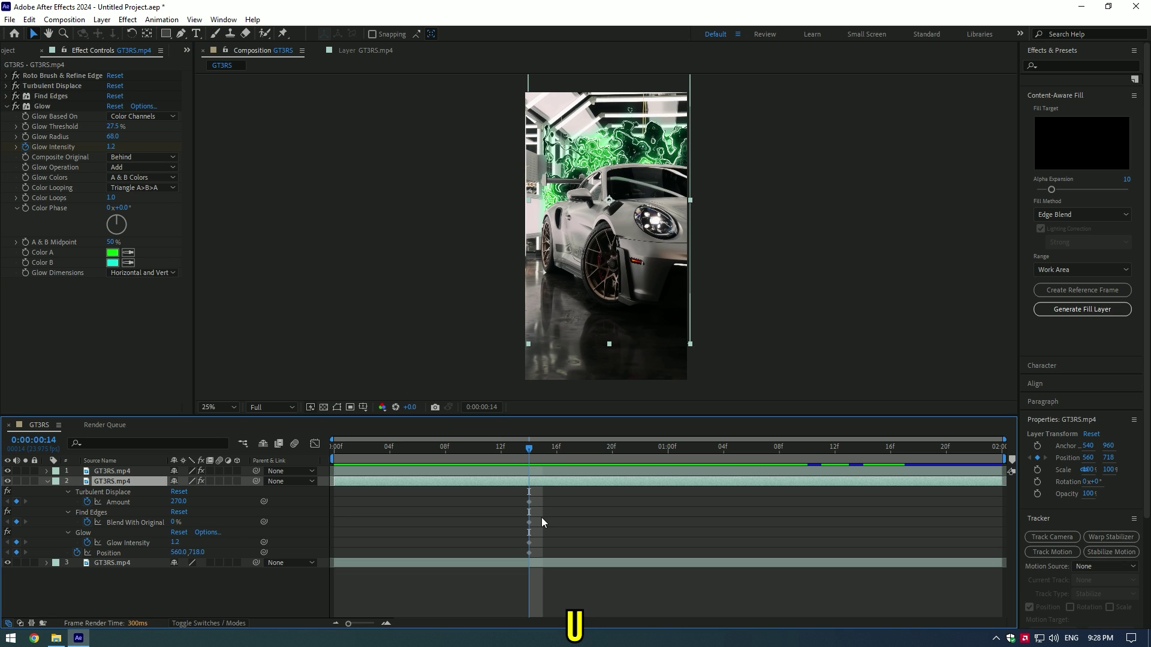
Step: Set the Glow Intensity to 0 at the first frame of the composition
{"action": "left_click_drag", "start_coordinate": [495, 452], "coordinate": [333, 446]}
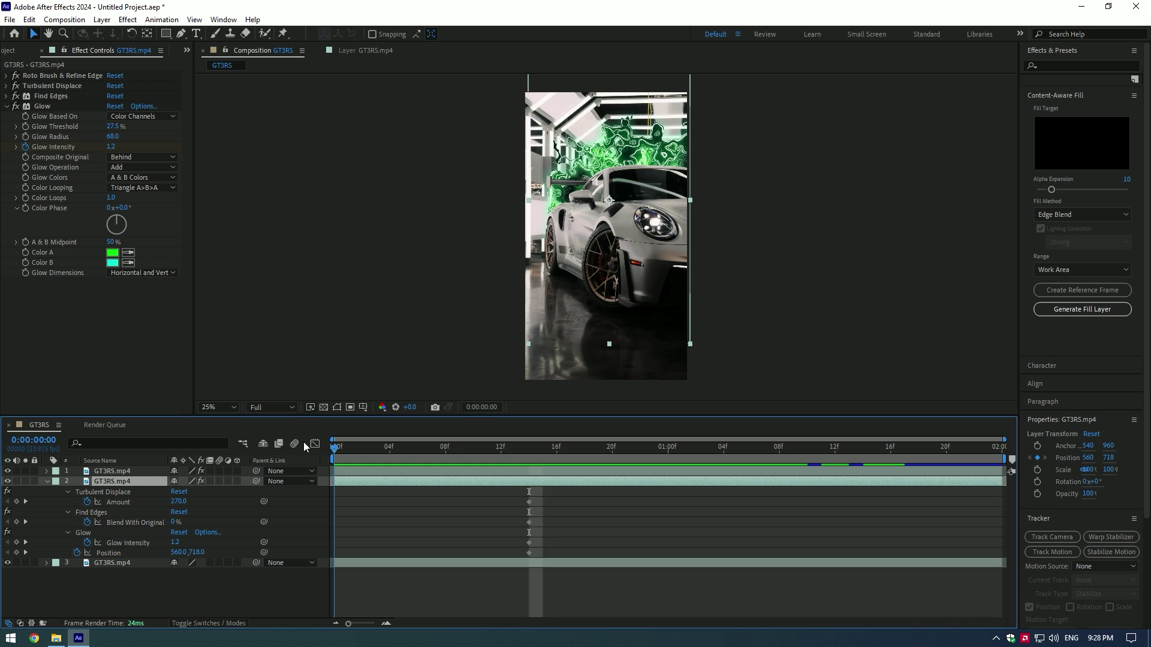
{"action": "left_click", "coordinate": [110, 147]}
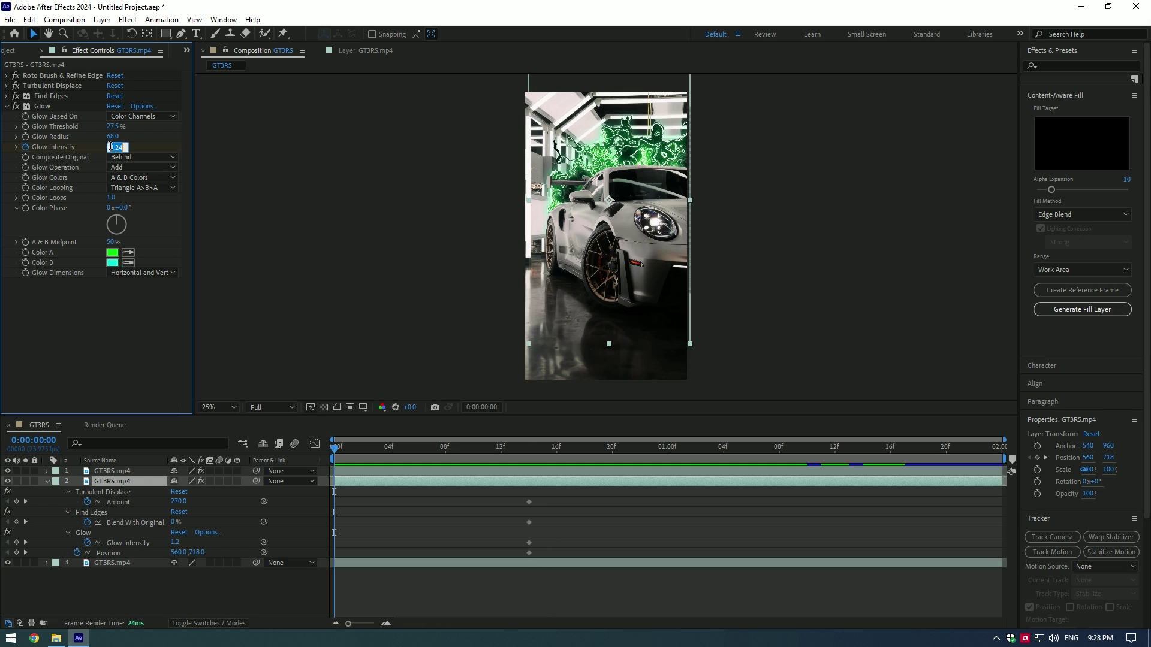
{"action": "type", "text": "0"}
{"action": "key", "text": "Return"}
{"action": "left_click", "coordinate": [7, 106]}
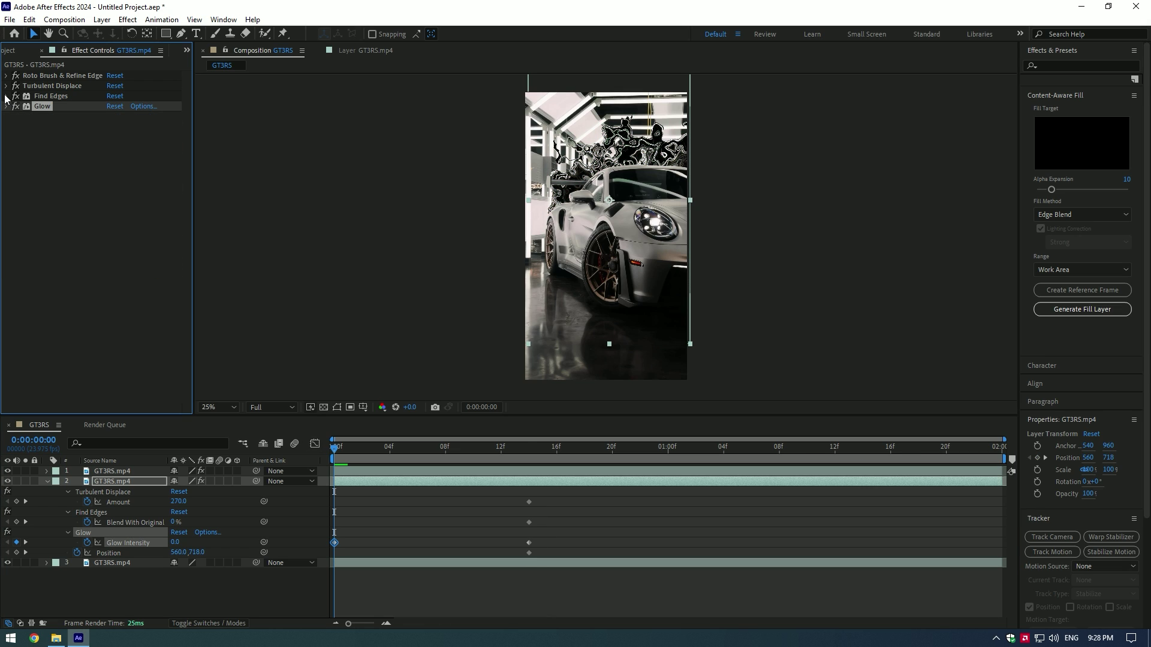
Step: Set the Find Edges Blend With Original to 100% at the first frame
{"action": "left_click", "coordinate": [6, 96]}
{"action": "left_click_drag", "start_coordinate": [110, 116], "coordinate": [190, 116]}
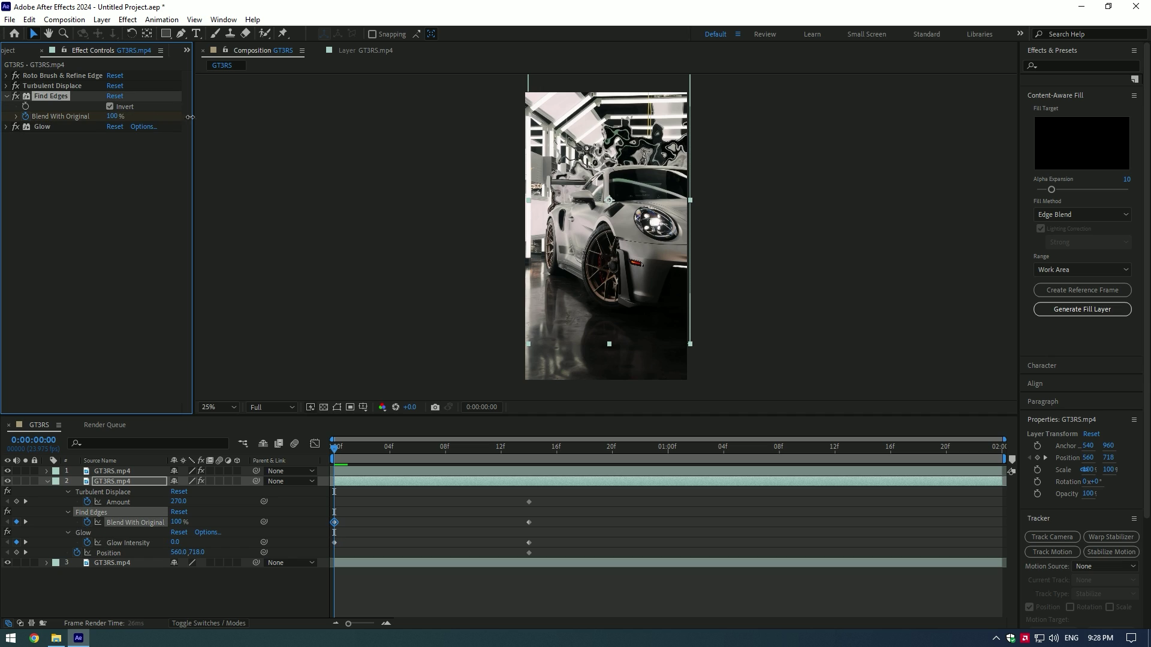
{"action": "left_click", "coordinate": [7, 96]}
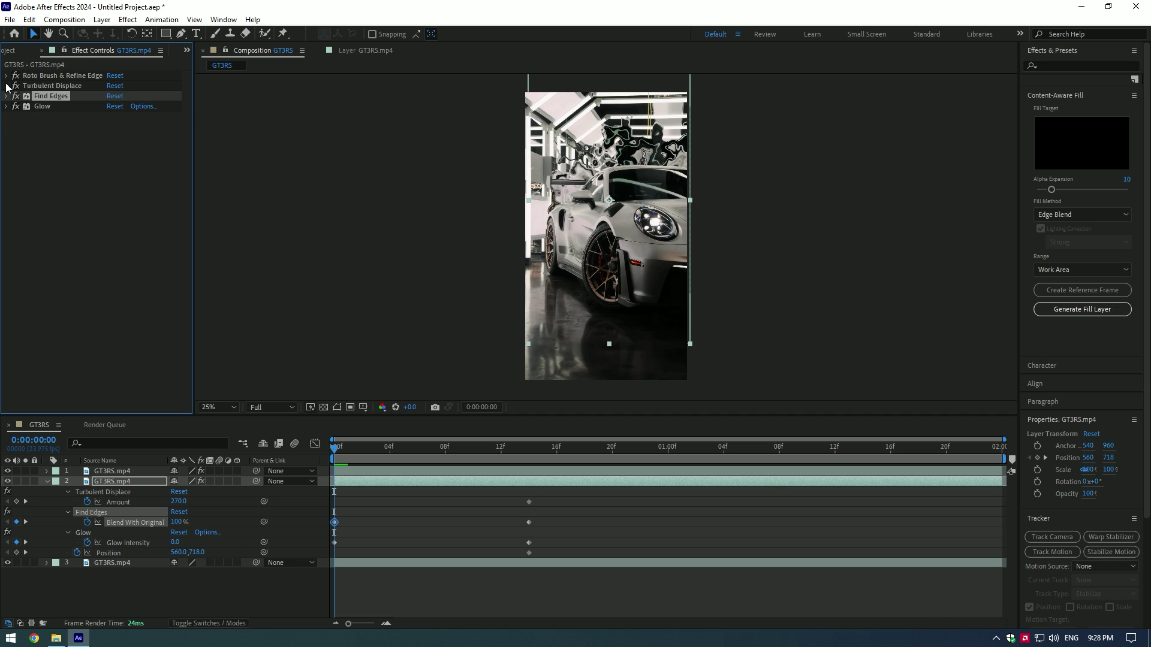
Step: Set the Turbulent Displace Amount to 0 at the first frame
{"action": "left_click", "coordinate": [6, 85]}
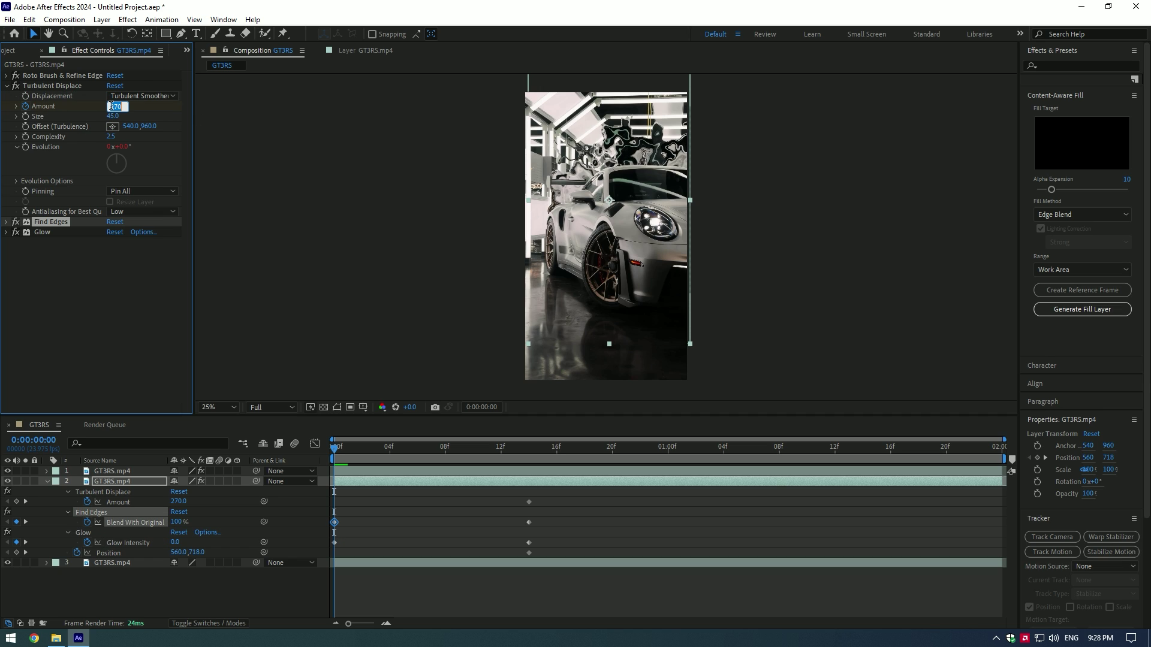
{"action": "type", "text": "0"}
{"action": "key", "text": "Return"}
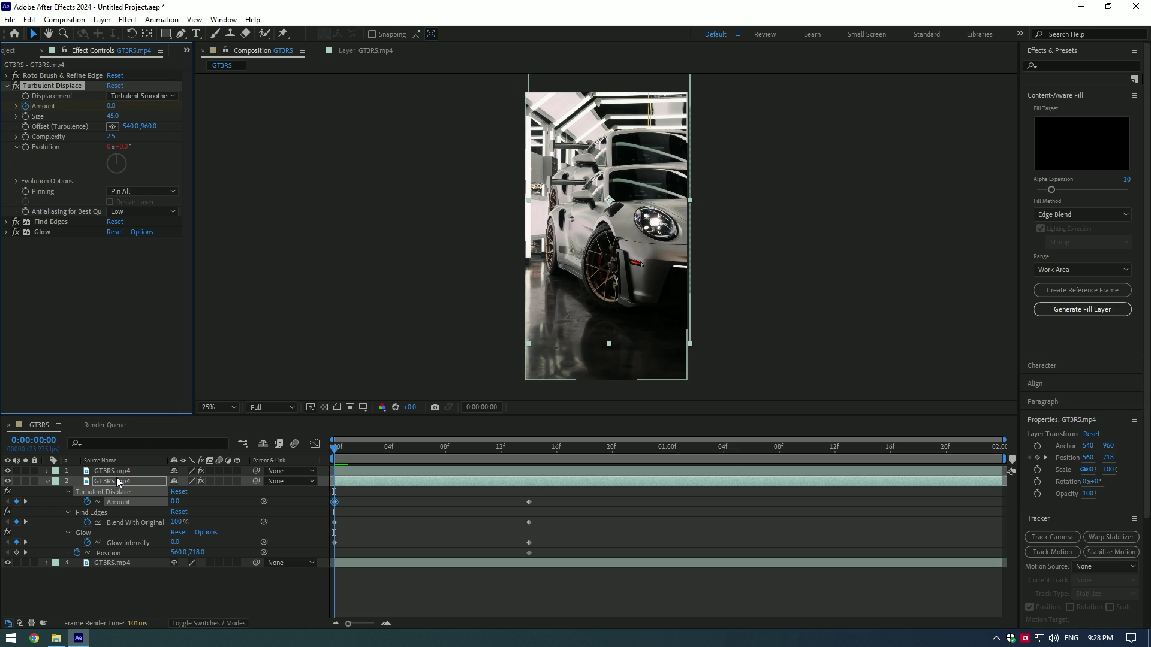
Step: Set the displaced layer's Position to 540, 960 at the first frame
{"action": "left_click", "coordinate": [115, 481]}
{"action": "type", "text": "p"}
{"action": "type", "text": "540"}
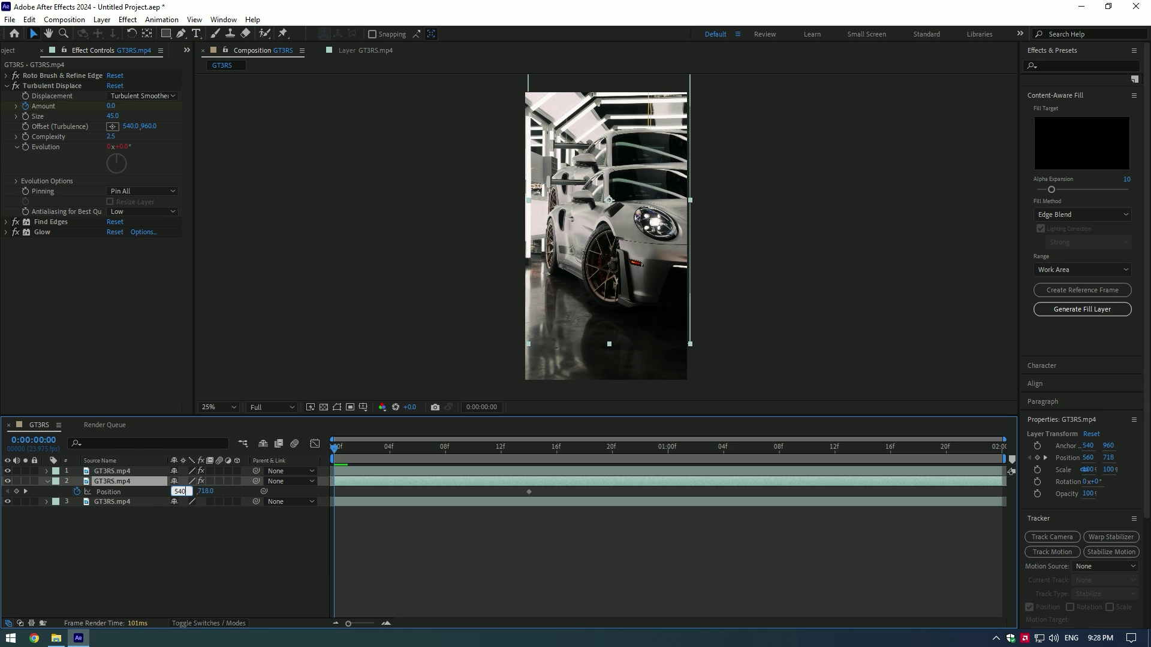
{"action": "key", "text": "Return"}
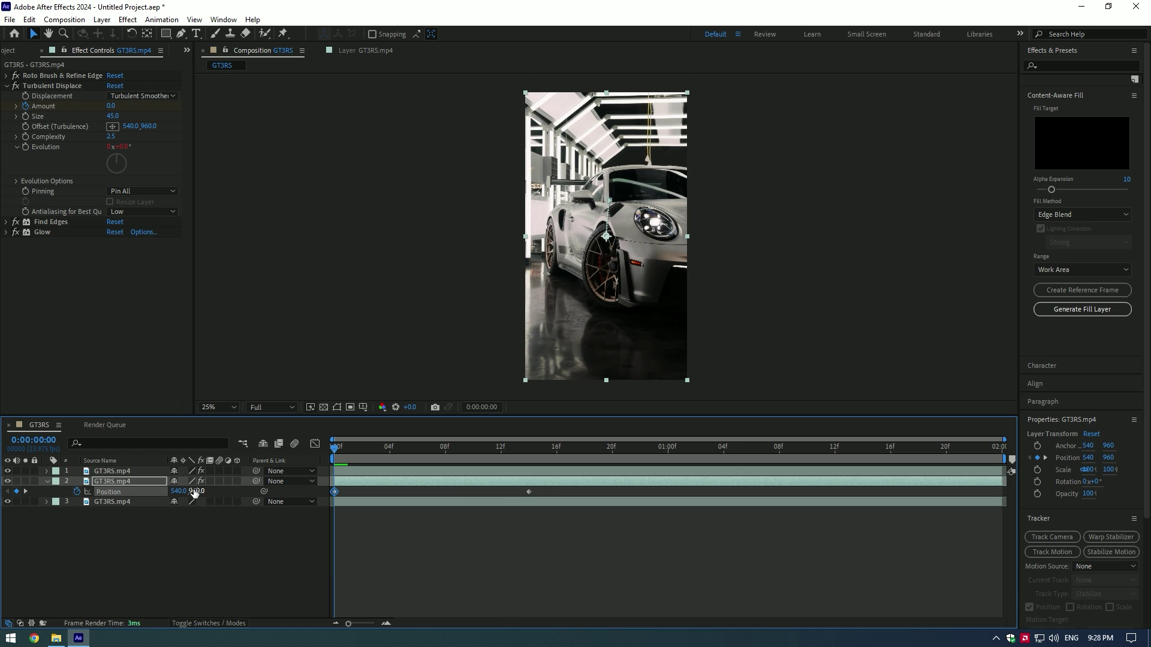
Step: Scrub through and play back the composition to check the distortion animating out from behind the car
{"action": "left_click", "coordinate": [255, 570]}
{"action": "left_click", "coordinate": [367, 455]}
{"action": "left_click_drag", "start_coordinate": [367, 455], "coordinate": [419, 448]}
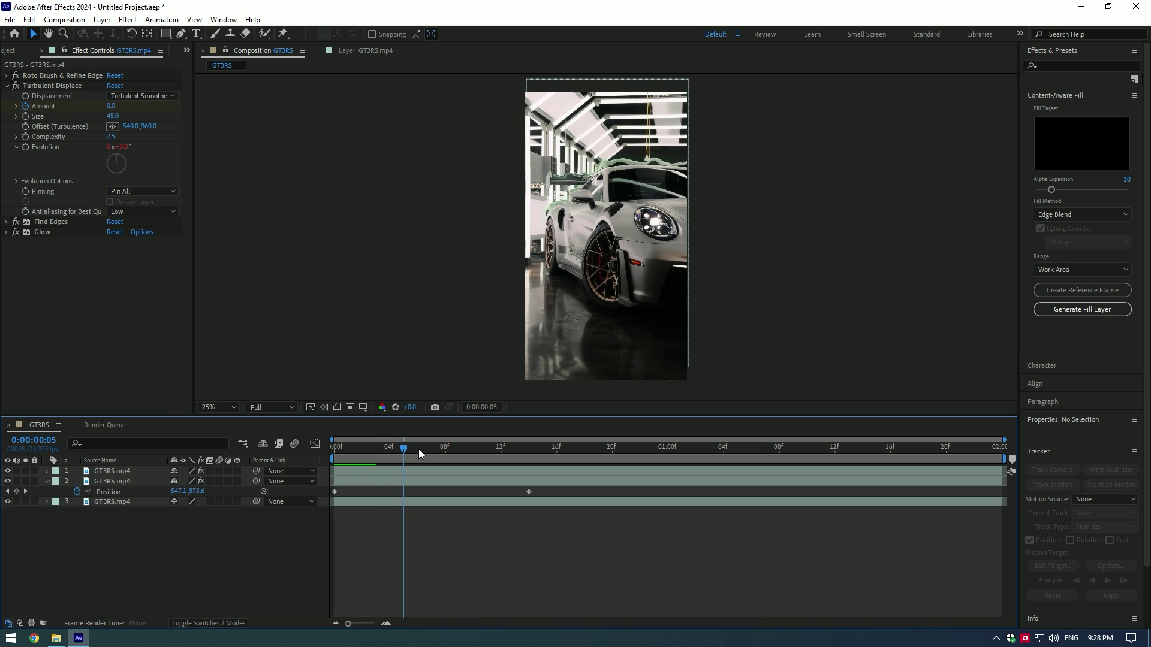
{"action": "key", "text": "space"}
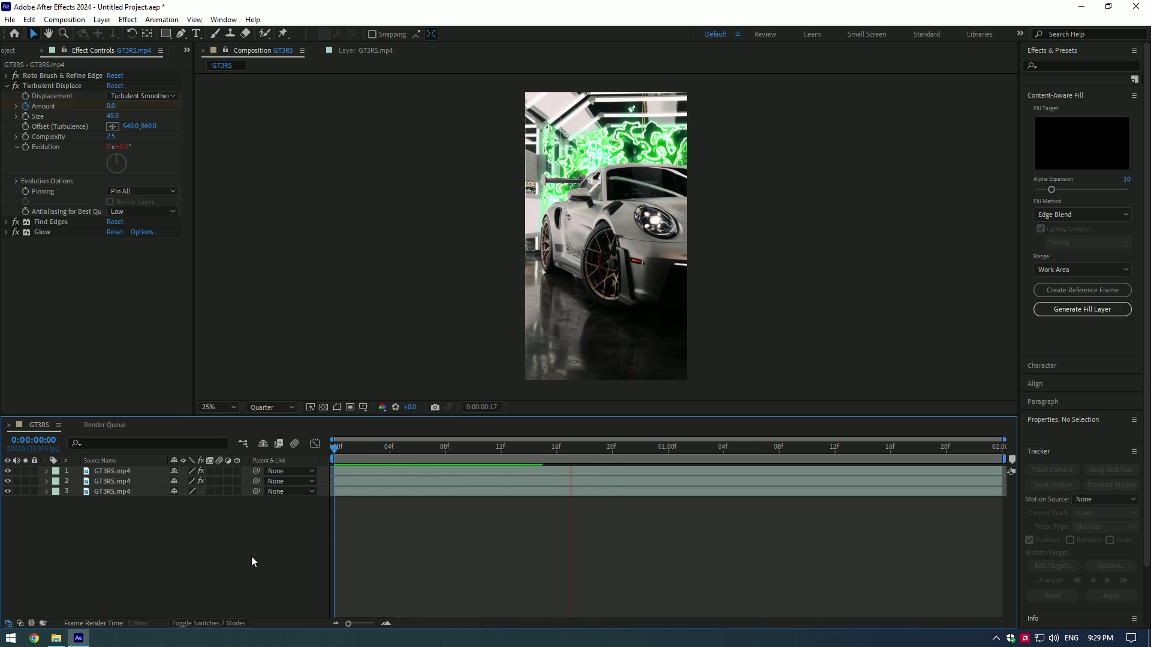
Step: Apply Easy Ease to both Position keyframes of the displaced layer
{"action": "left_click", "coordinate": [347, 484]}
{"action": "key", "text": "p"}
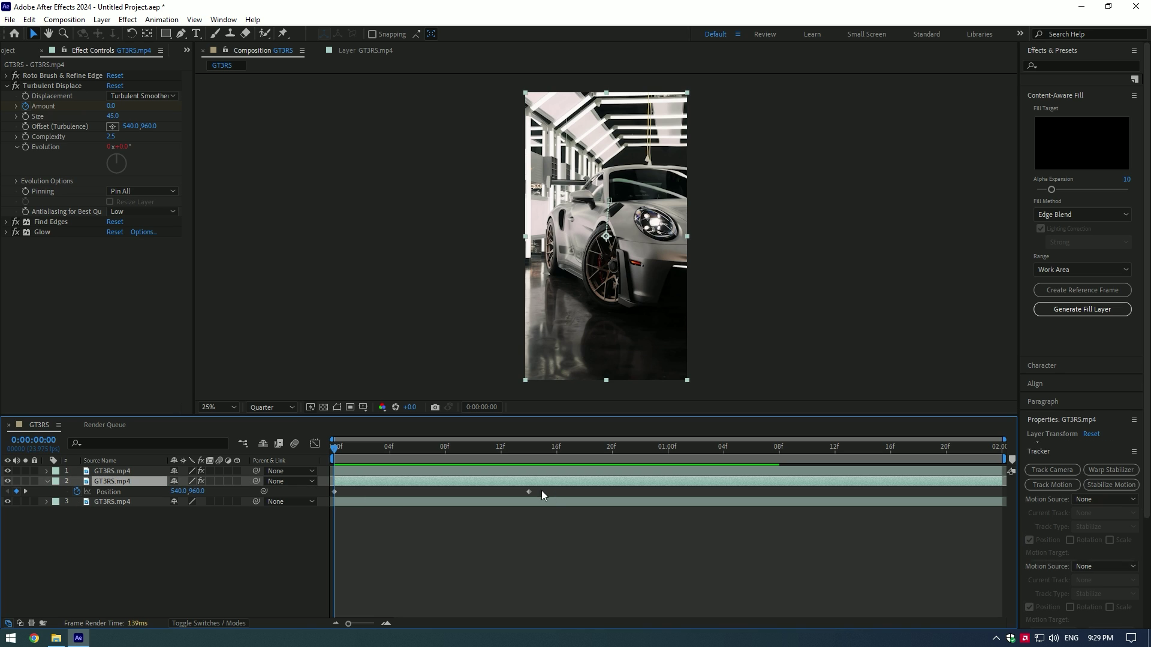
{"action": "left_click_drag", "start_coordinate": [541, 490], "coordinate": [318, 498]}
{"action": "key", "text": "F9"}
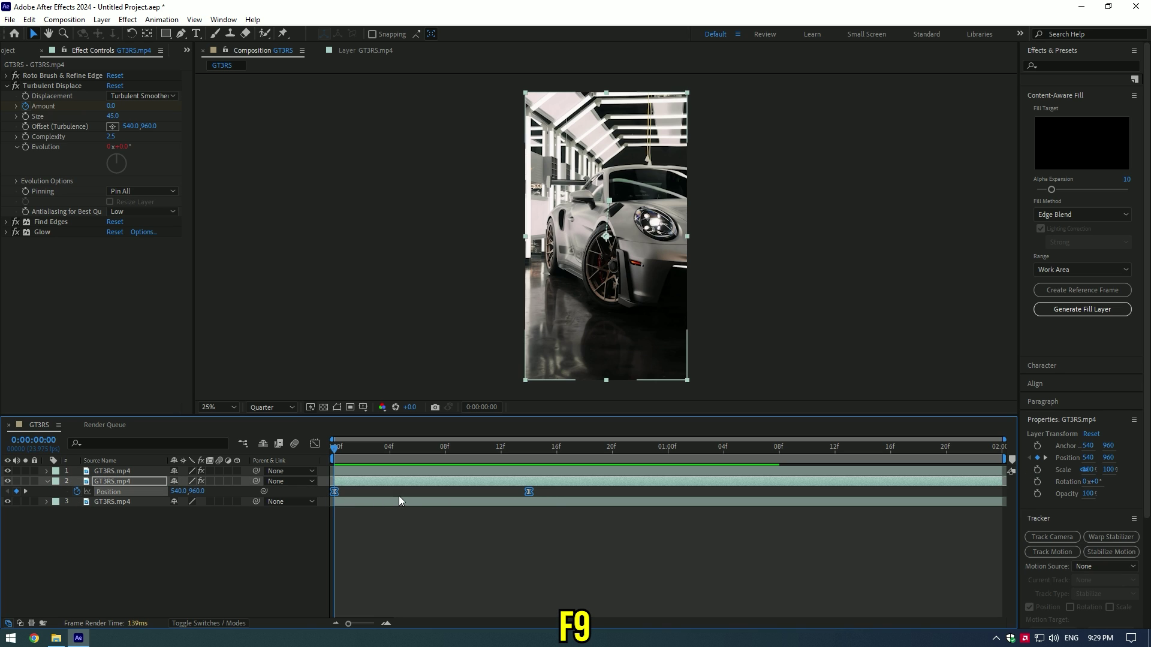
Step: Reshape the Position speed curve in the Graph Editor so the movement starts fast and eases out slowly
{"action": "left_click", "coordinate": [315, 444]}
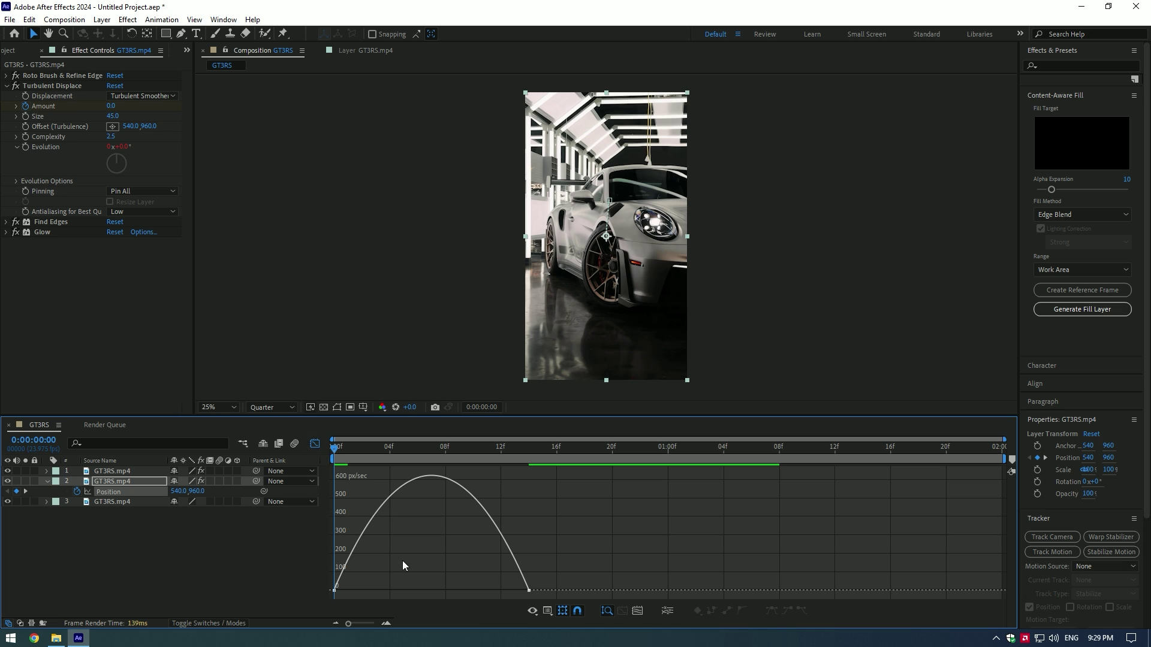
{"action": "left_click_drag", "start_coordinate": [403, 566], "coordinate": [346, 590]}
{"action": "left_click_drag", "start_coordinate": [496, 591], "coordinate": [437, 596]}
{"action": "left_click_drag", "start_coordinate": [437, 596], "coordinate": [432, 593]}
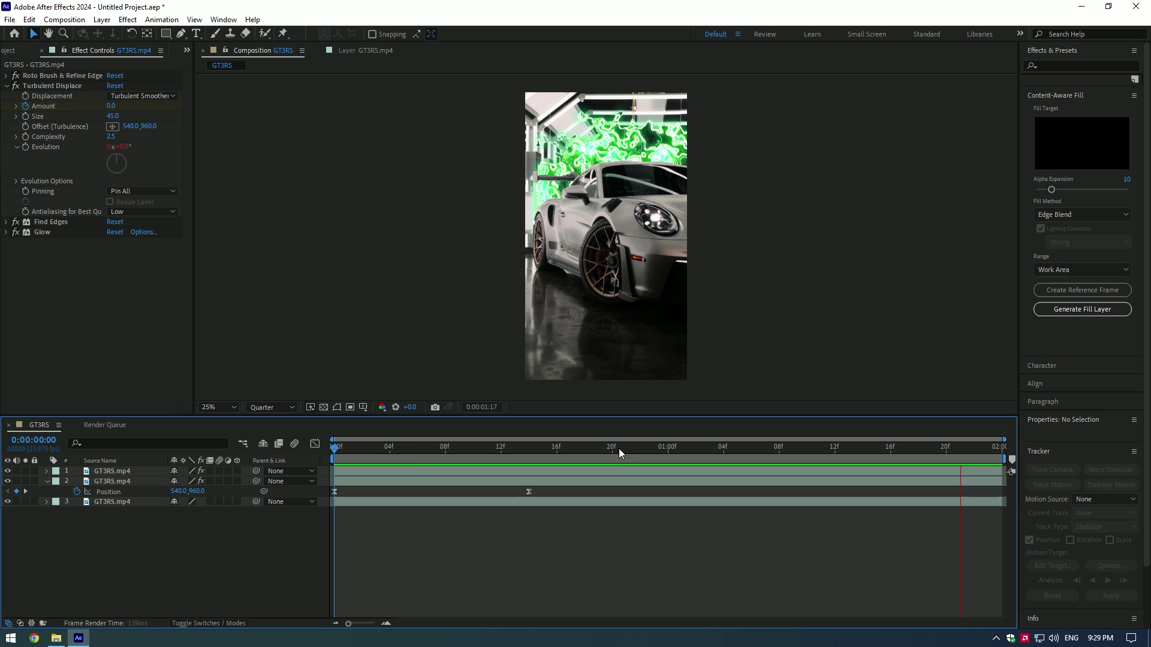
Step: Copy the frame 14 Position keyframe to 0:00:01:15
{"action": "left_click_drag", "start_coordinate": [618, 450], "coordinate": [876, 451]}
{"action": "left_click", "coordinate": [528, 491]}
{"action": "key", "text": "ctrl+v"}
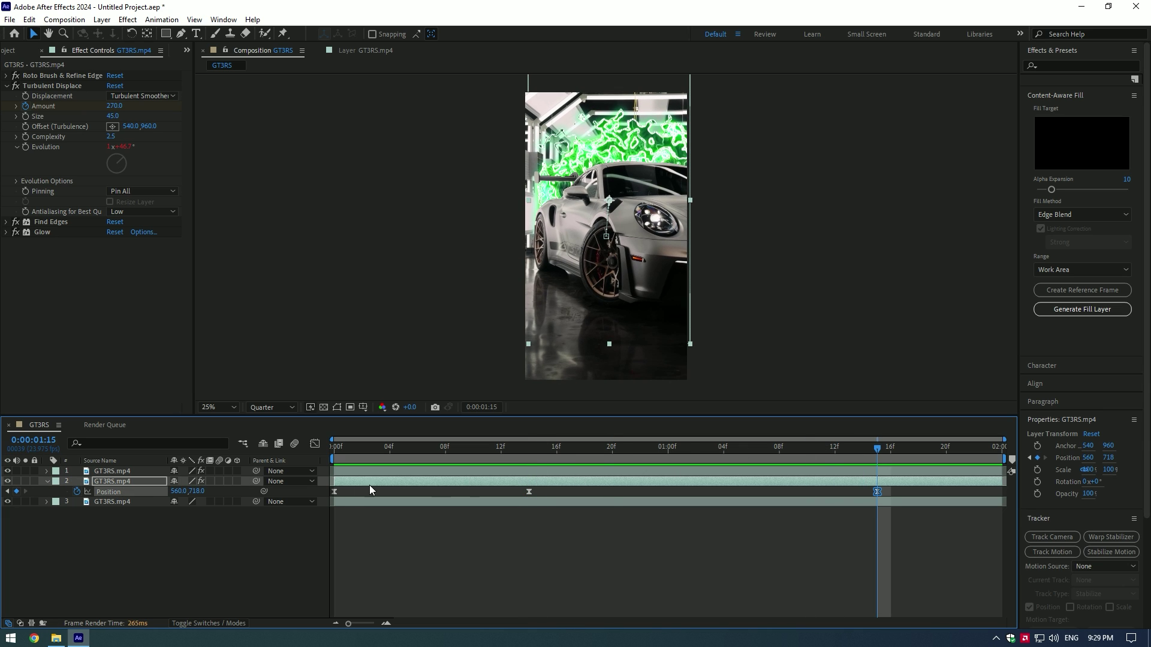
Step: Copy the first Position keyframe to 0:00:01:23 and play back the composition
{"action": "left_click", "coordinate": [334, 492]}
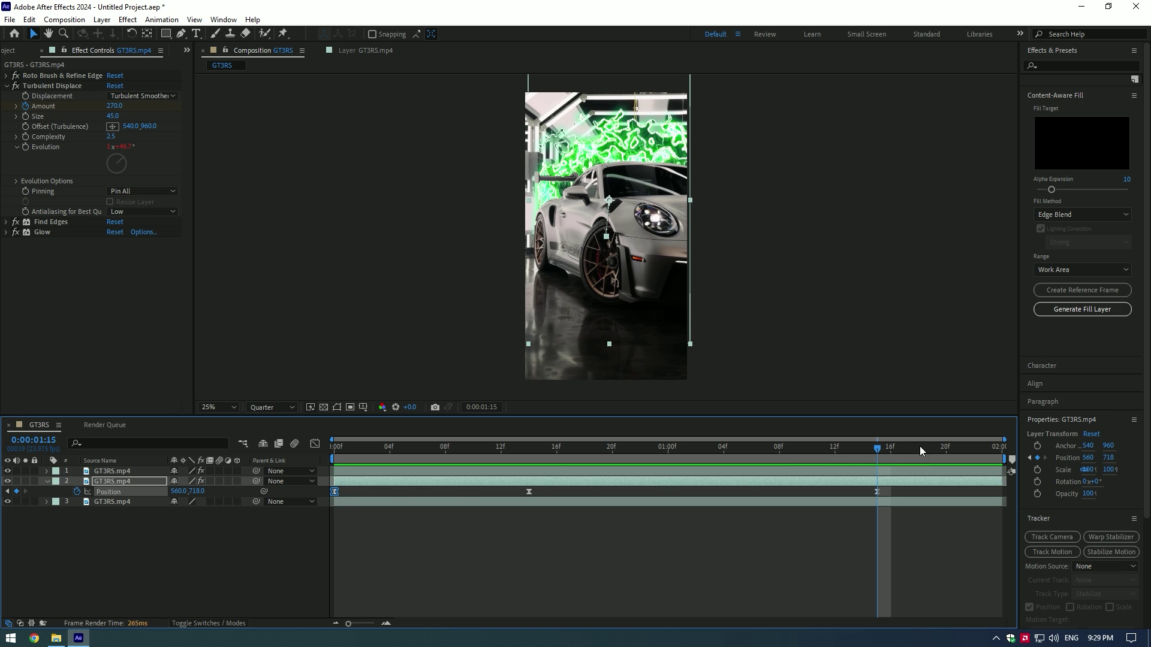
{"action": "left_click_drag", "start_coordinate": [920, 446], "coordinate": [1005, 444]}
{"action": "key", "text": "ctrl+v"}
{"action": "key", "text": "space"}
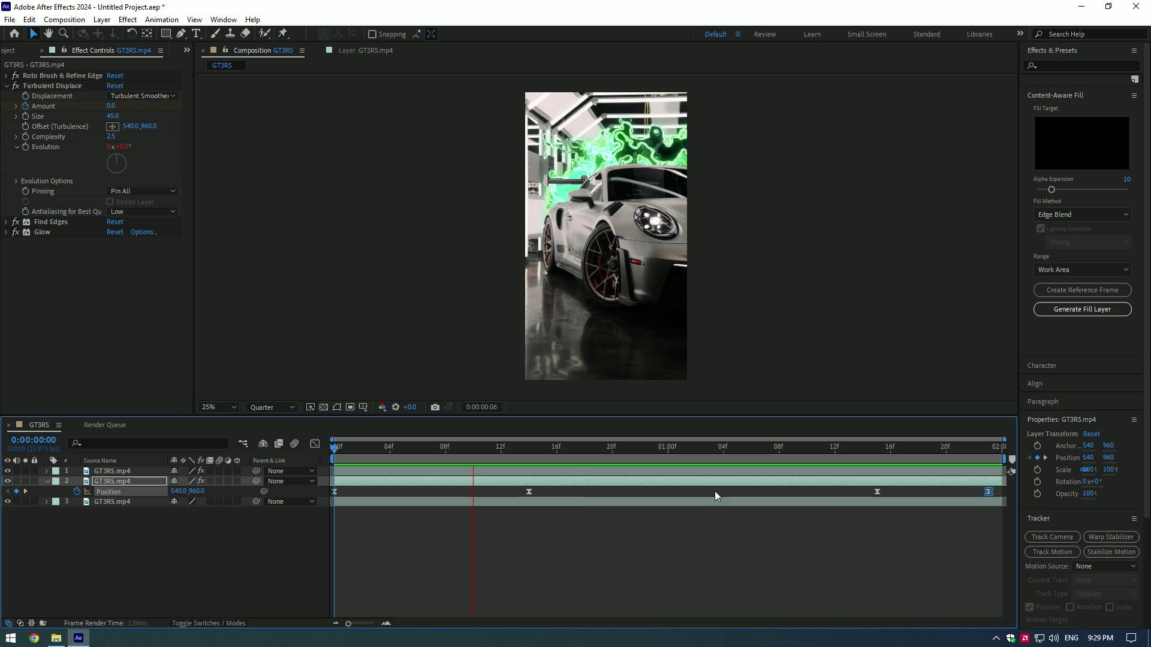
Step: Copy the frame 14 keyframes of Turbulent Displace Amount, Find Edges Blend With Original and Glow Intensity to 0:00:01:15
{"action": "left_click", "coordinate": [816, 483]}
{"action": "key", "text": "u"}
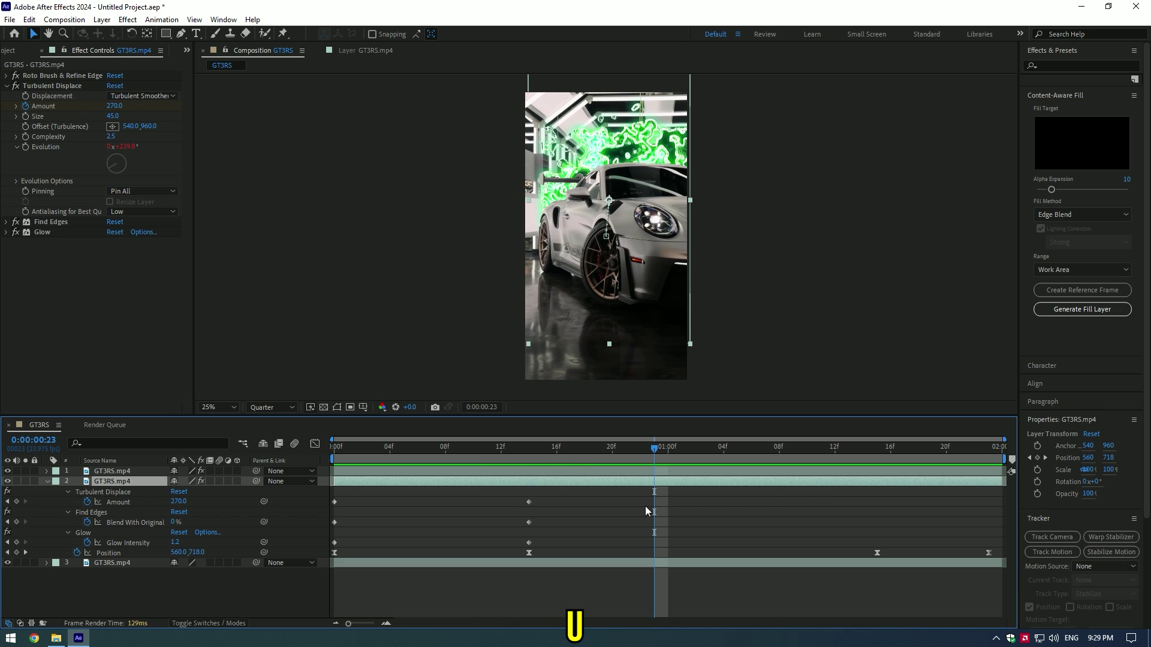
{"action": "left_click_drag", "start_coordinate": [565, 495], "coordinate": [528, 545]}
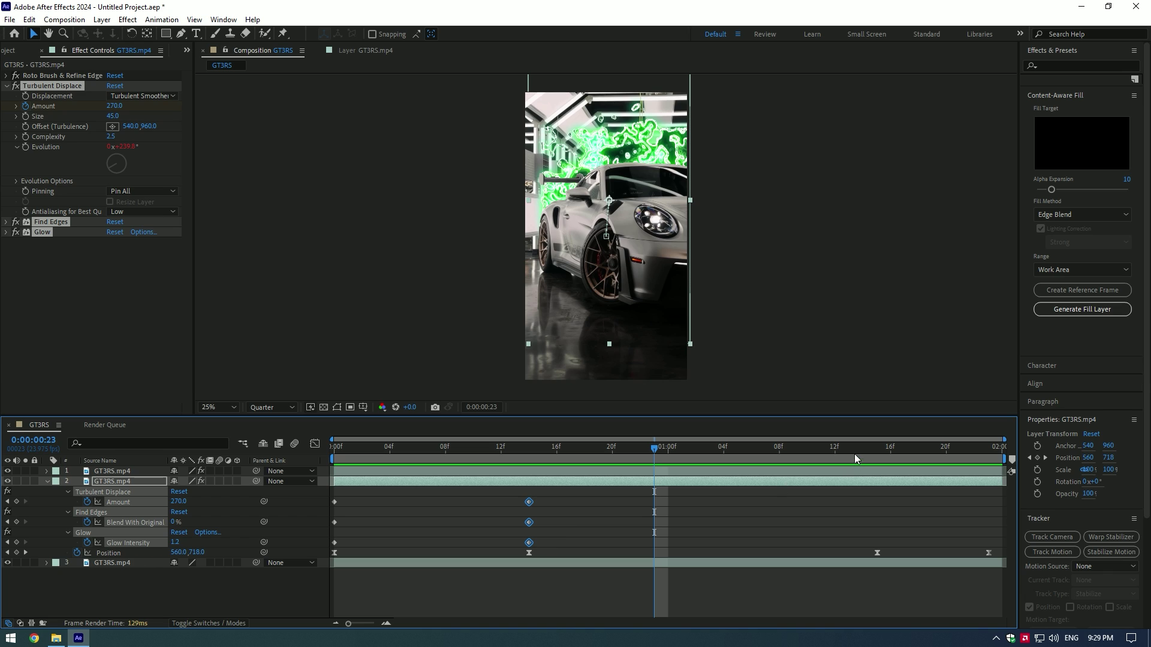
{"action": "left_click", "coordinate": [877, 458]}
{"action": "key", "text": "ctrl+v"}
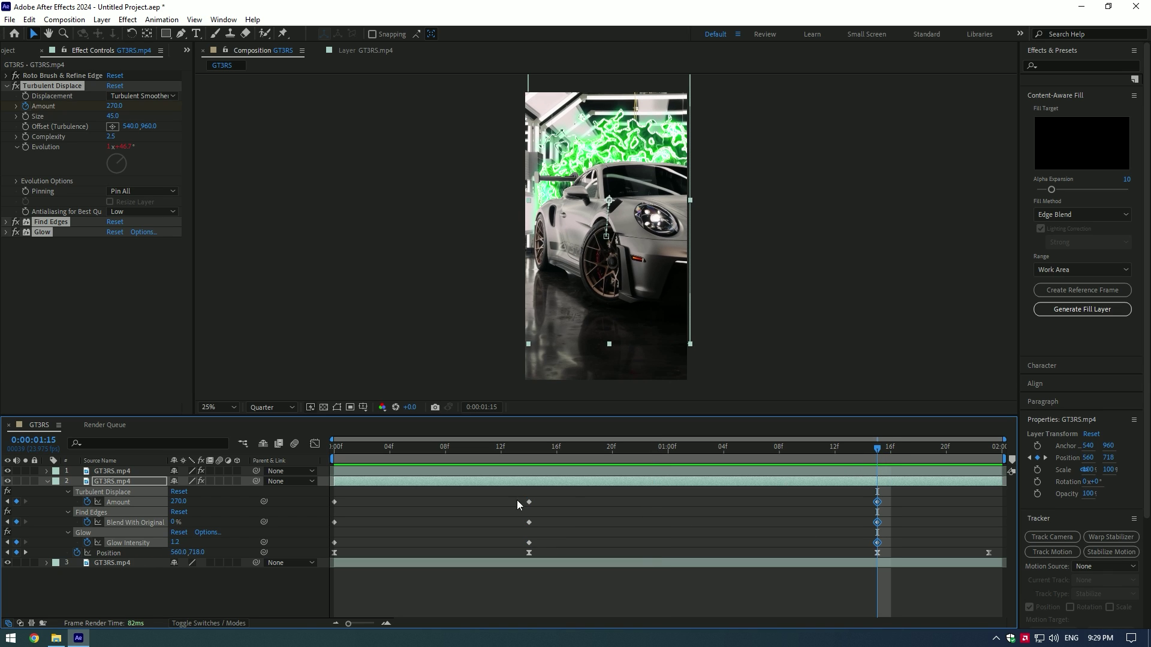
Step: Copy the first-frame Amount, Blend With Original and Glow Intensity keyframes to 0:00:01:23 and play back the result
{"action": "left_click_drag", "start_coordinate": [370, 500], "coordinate": [333, 545]}
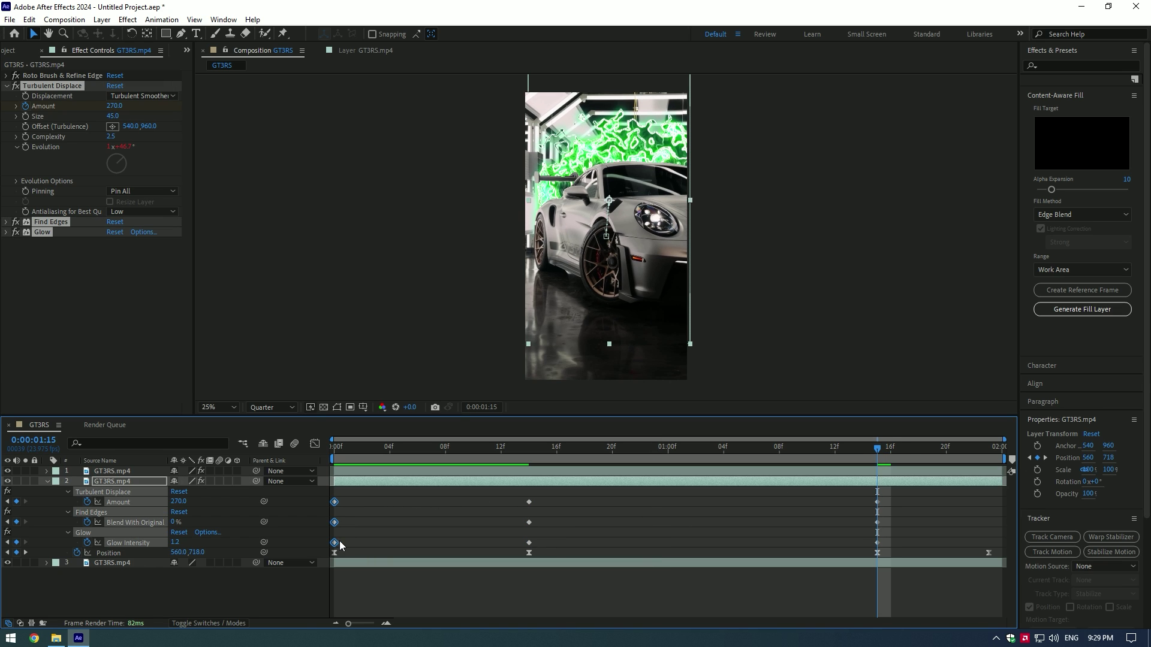
{"action": "key", "text": "ctrl+c"}
{"action": "left_click", "coordinate": [984, 442]}
{"action": "key", "text": "ctrl+v"}
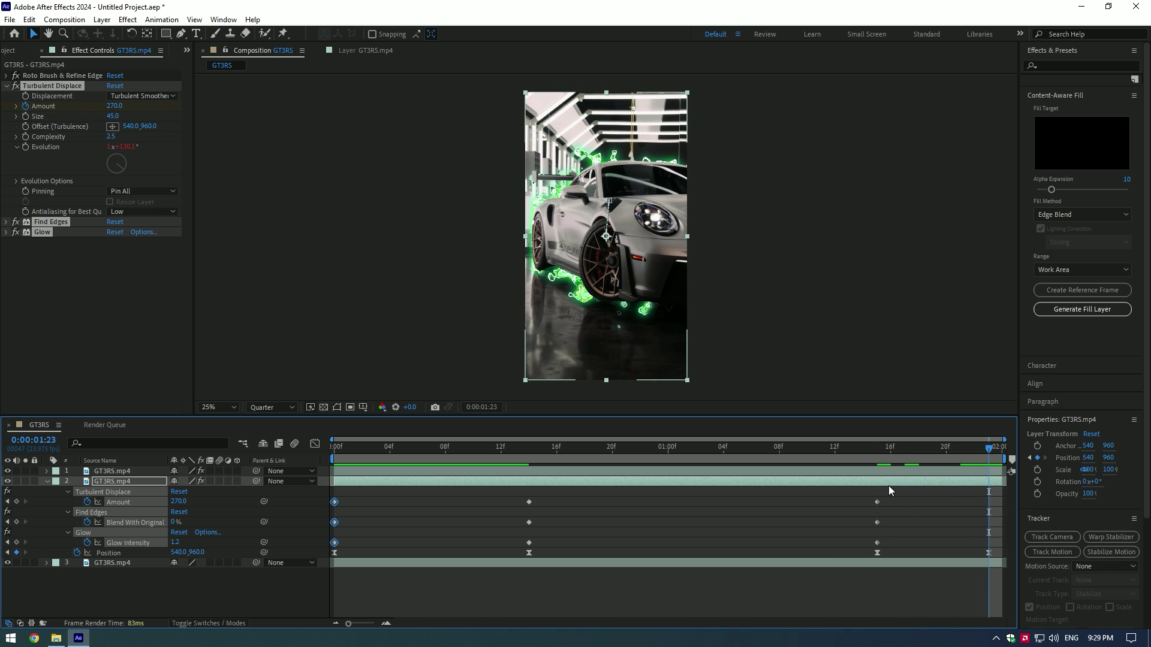
{"action": "key", "text": "space"}
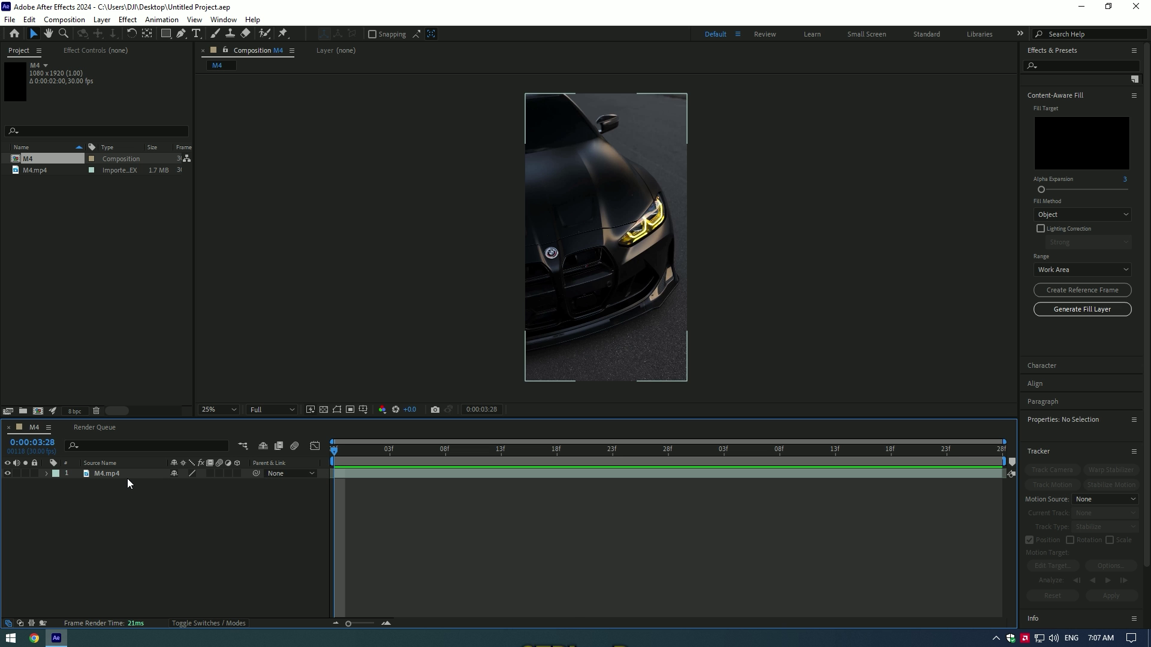
Step: Duplicate the M4.mp4 layer twice in the M4 composition
{"action": "left_click", "coordinate": [125, 477]}
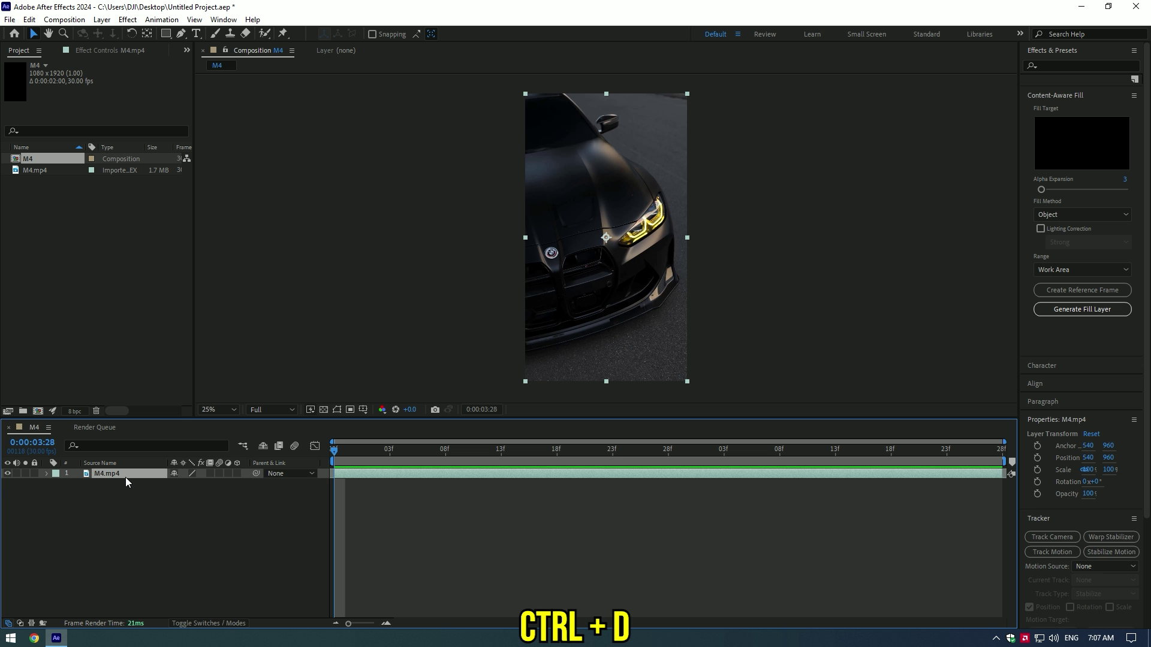
{"action": "key", "text": "ctrl+d"}
{"action": "key", "text": "ctrl+d"}
Step: Rename the uppermost layer as Flip and the middle layer as Clean
{"action": "right_click", "coordinate": [116, 474]}
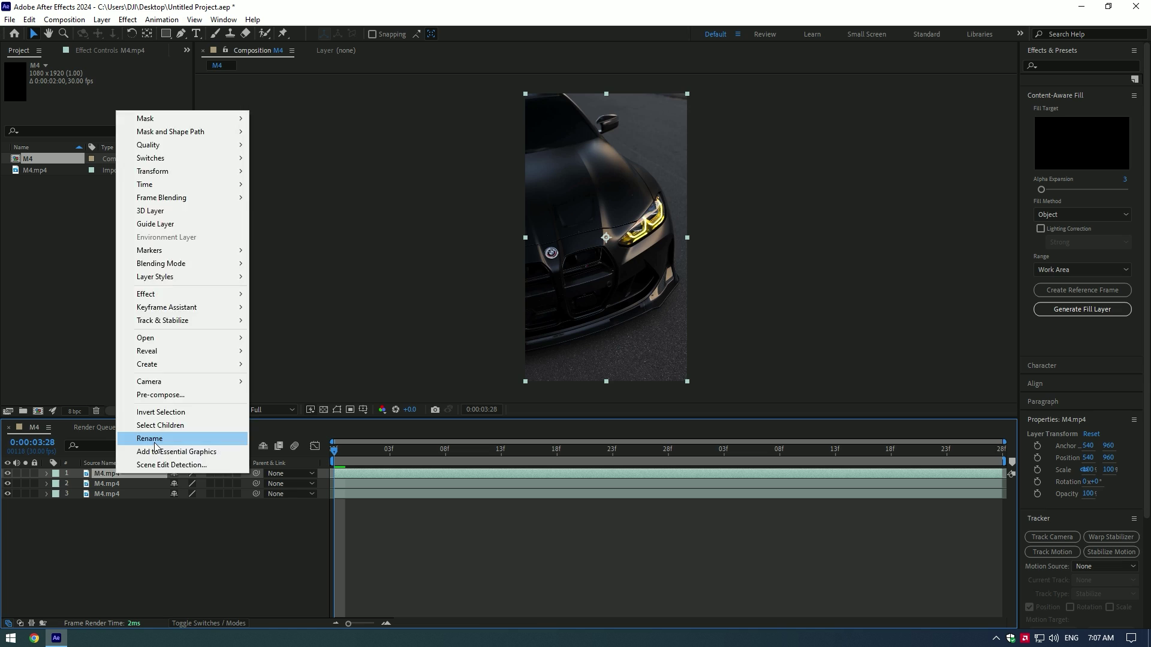
{"action": "left_click", "coordinate": [155, 440]}
{"action": "type", "text": "Flip"}
{"action": "key", "text": "Return"}
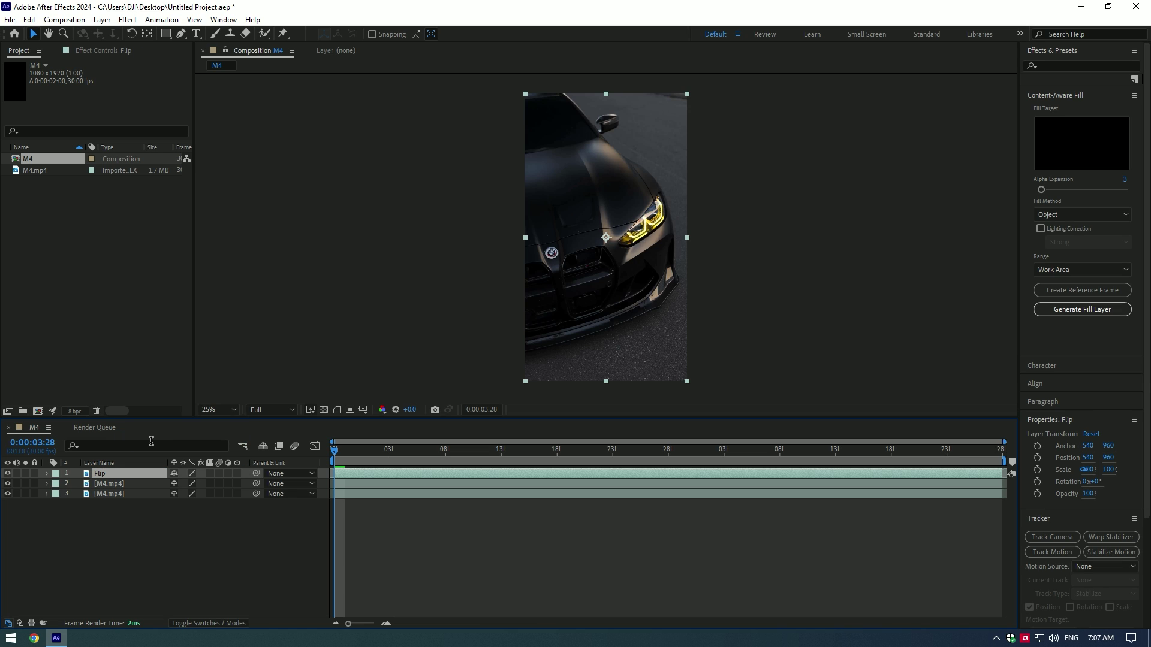
{"action": "right_click", "coordinate": [115, 483]}
{"action": "left_click", "coordinate": [144, 451]}
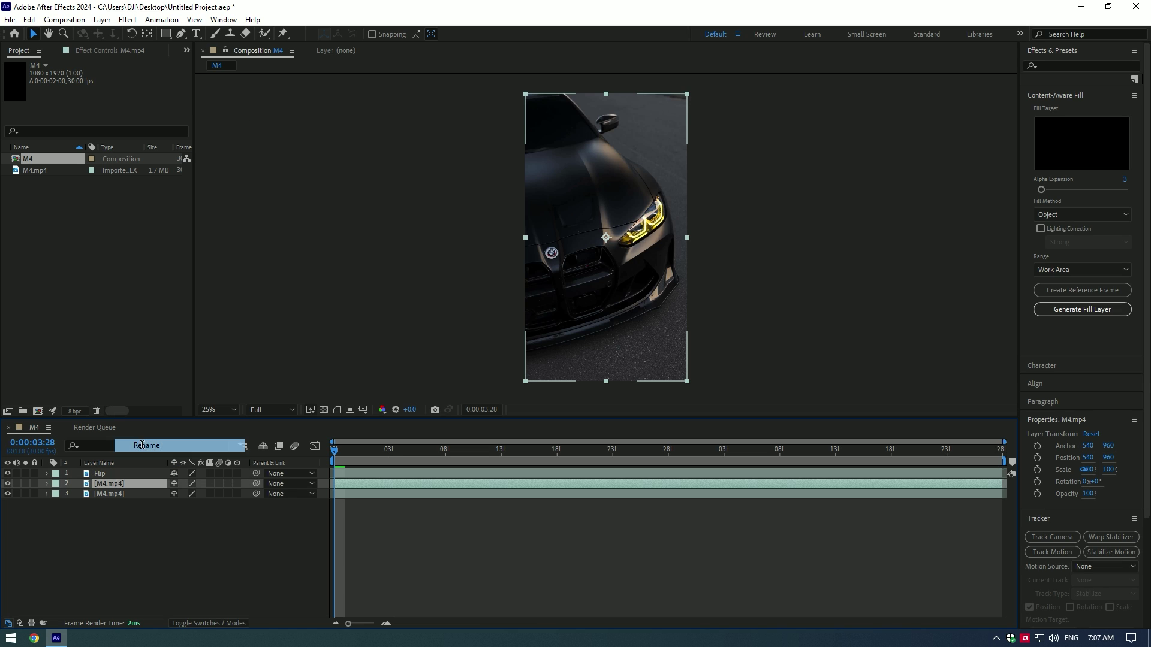
{"action": "type", "text": "Clean"}
{"action": "key", "text": "Return"}
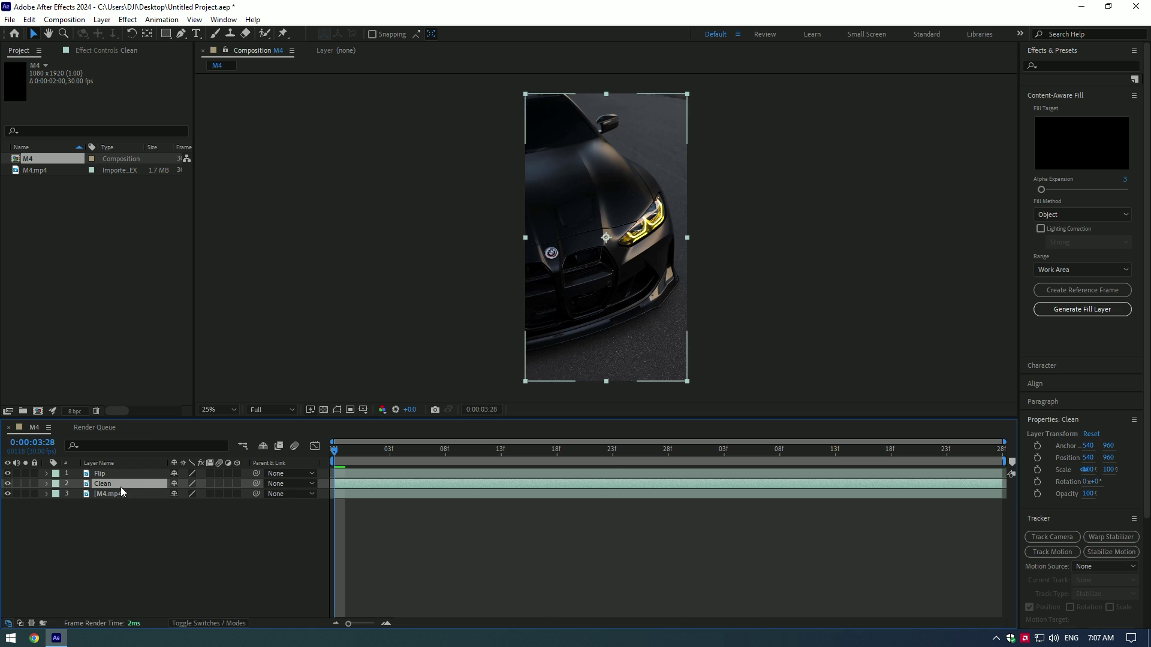
Step: Hide the Flip layer and the lowest M4.mp4 layer, and trim the Clean layer to span 0:00:04:11 to 0:00:05:11
{"action": "left_click", "coordinate": [8, 495]}
{"action": "left_click", "coordinate": [8, 475]}
{"action": "left_click_drag", "start_coordinate": [340, 456], "coordinate": [479, 451]}
{"action": "left_click_drag", "start_coordinate": [334, 484], "coordinate": [820, 454]}
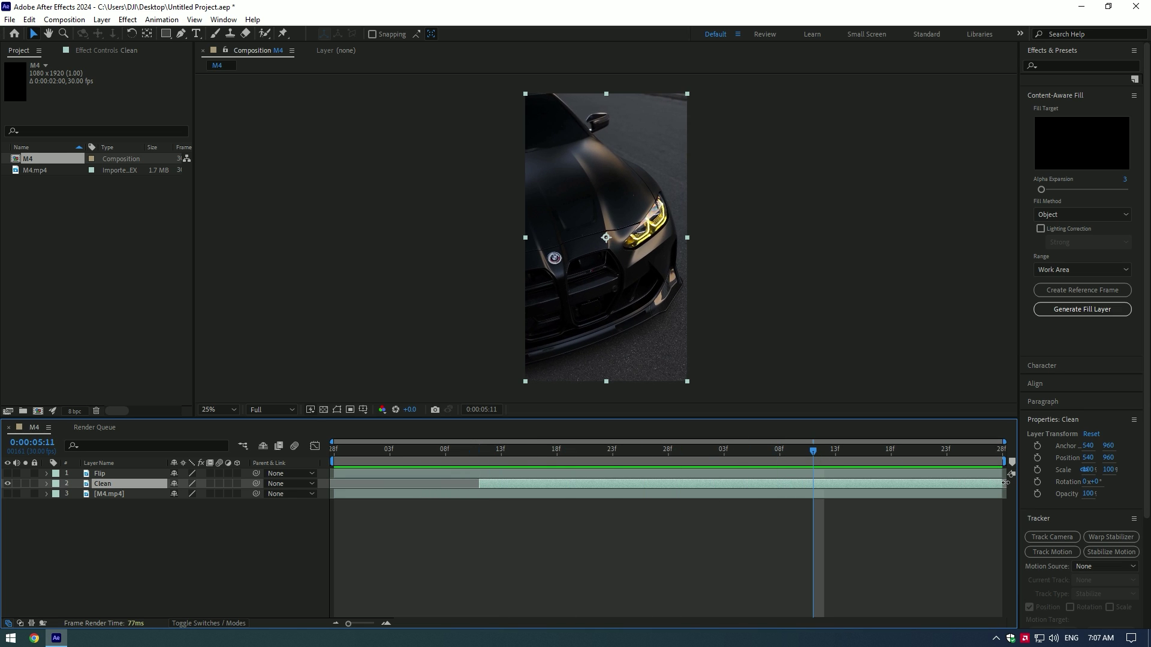
{"action": "left_click_drag", "start_coordinate": [809, 497], "coordinate": [814, 498]}
{"action": "left_click_drag", "start_coordinate": [813, 453], "coordinate": [484, 462]}
Step: Draw a closed Pen tool mask around the round BMW badge on the Clean layer at 0:00:04:11
{"action": "key", "text": "slash"}
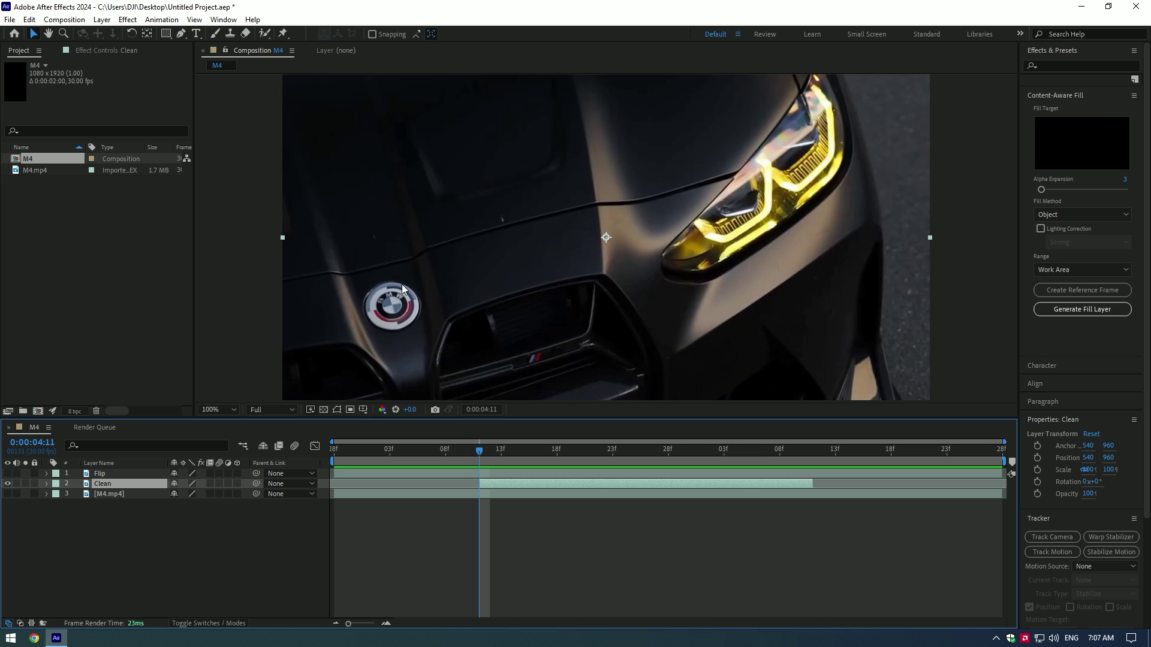
{"action": "left_click", "coordinate": [184, 36]}
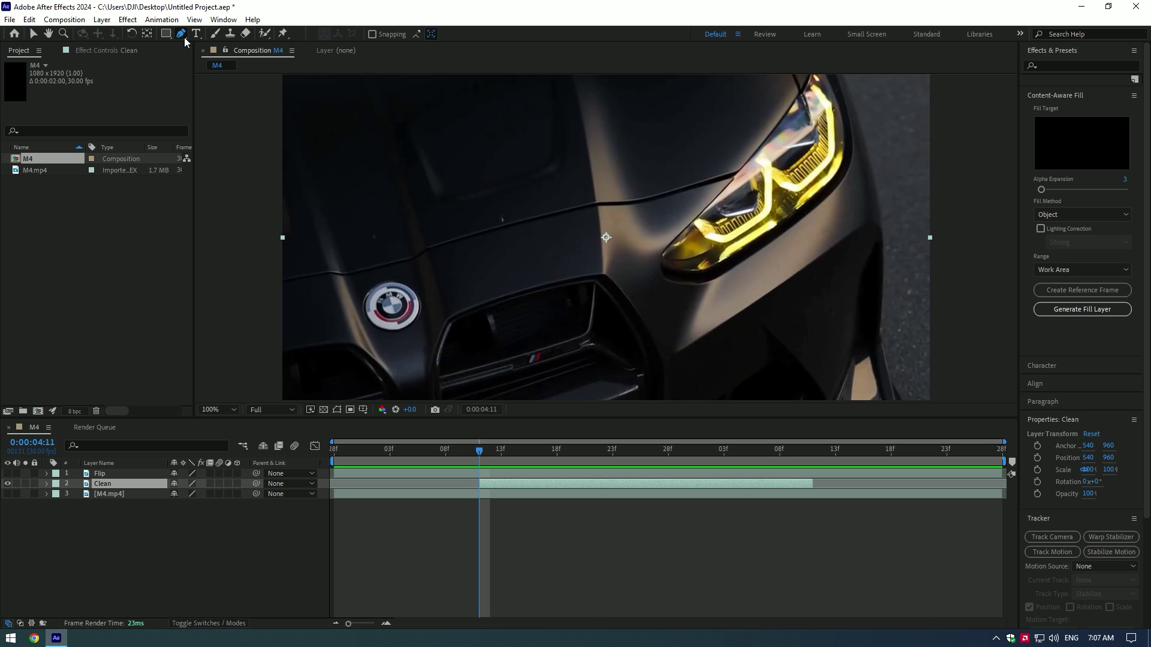
{"action": "scroll", "coordinate": [354, 312], "scroll_direction": "up", "scroll_amount": 1}
{"action": "left_click", "coordinate": [406, 280]}
{"action": "left_click", "coordinate": [391, 263]}
{"action": "left_click", "coordinate": [387, 232]}
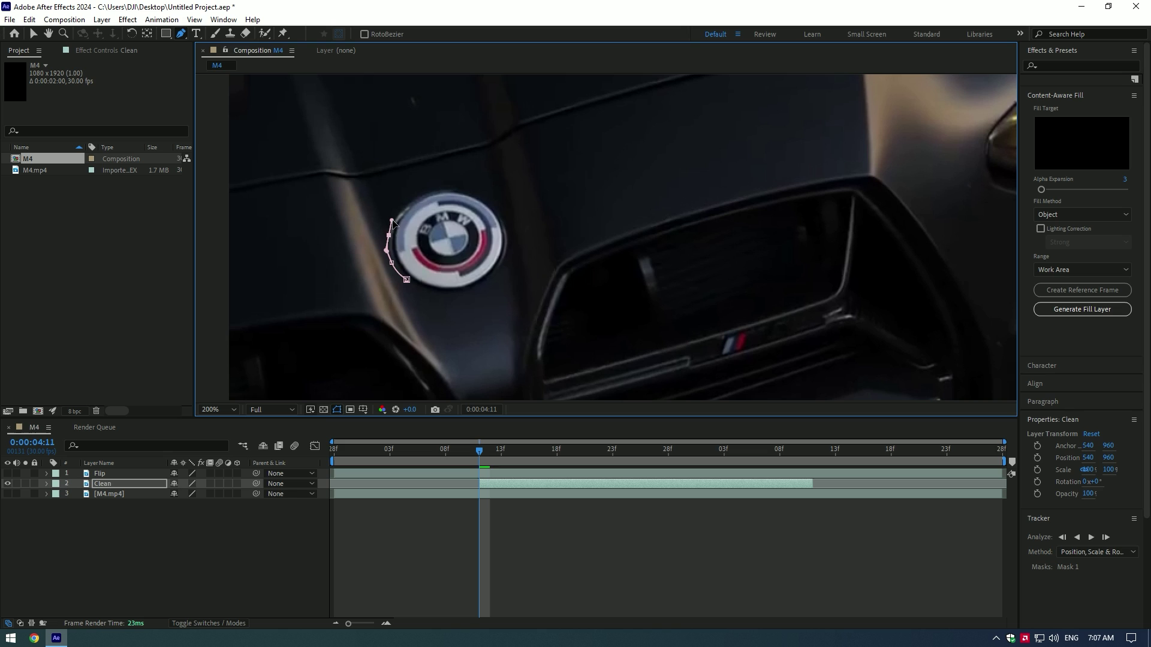
{"action": "left_click", "coordinate": [398, 207]}
{"action": "left_click", "coordinate": [411, 195]}
{"action": "left_click", "coordinate": [455, 187]}
{"action": "left_click", "coordinate": [476, 192]}
{"action": "left_click", "coordinate": [497, 275]}
{"action": "left_click", "coordinate": [484, 286]}
{"action": "left_click", "coordinate": [469, 293]}
{"action": "left_click", "coordinate": [450, 297]}
{"action": "left_click", "coordinate": [427, 292]}
{"action": "left_click", "coordinate": [406, 279]}
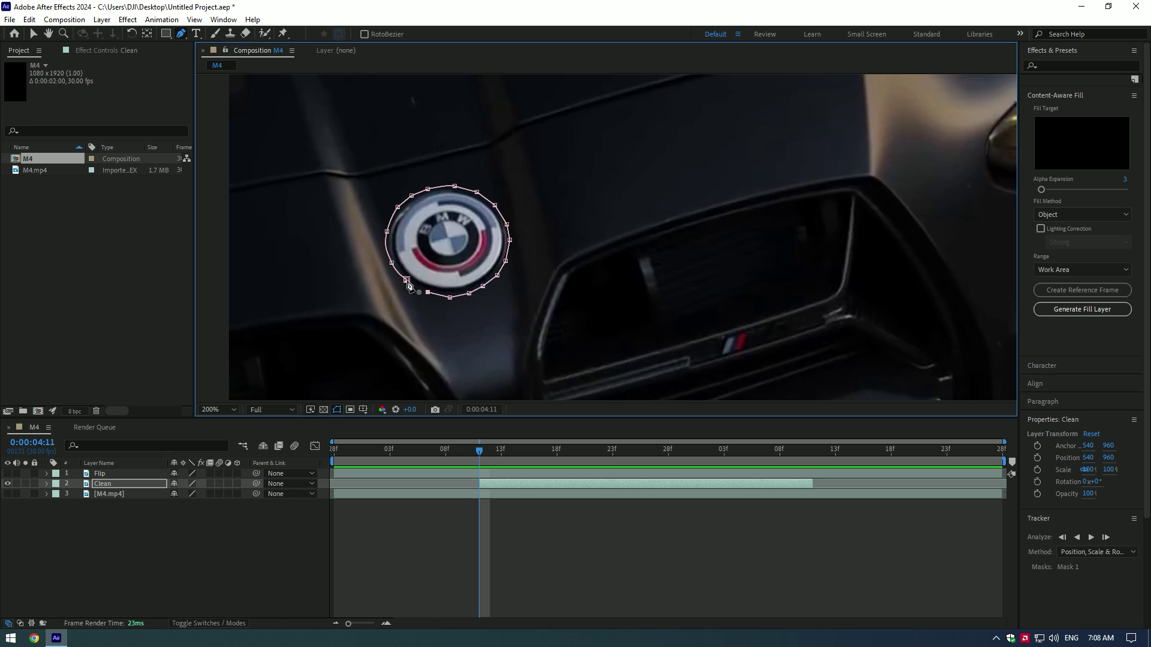
Step: Track the badge mask forward frame by frame from 0:00:04:11 to 0:00:04:27
{"action": "key", "text": "m"}
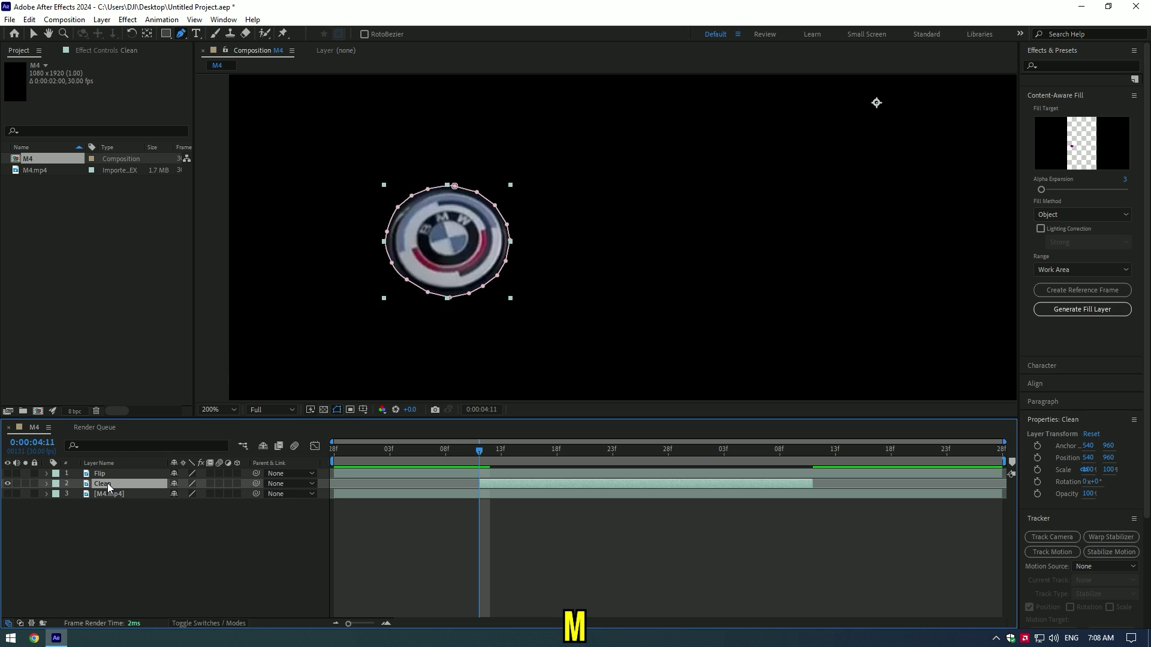
{"action": "left_click", "coordinate": [95, 497]}
{"action": "right_click", "coordinate": [95, 497]}
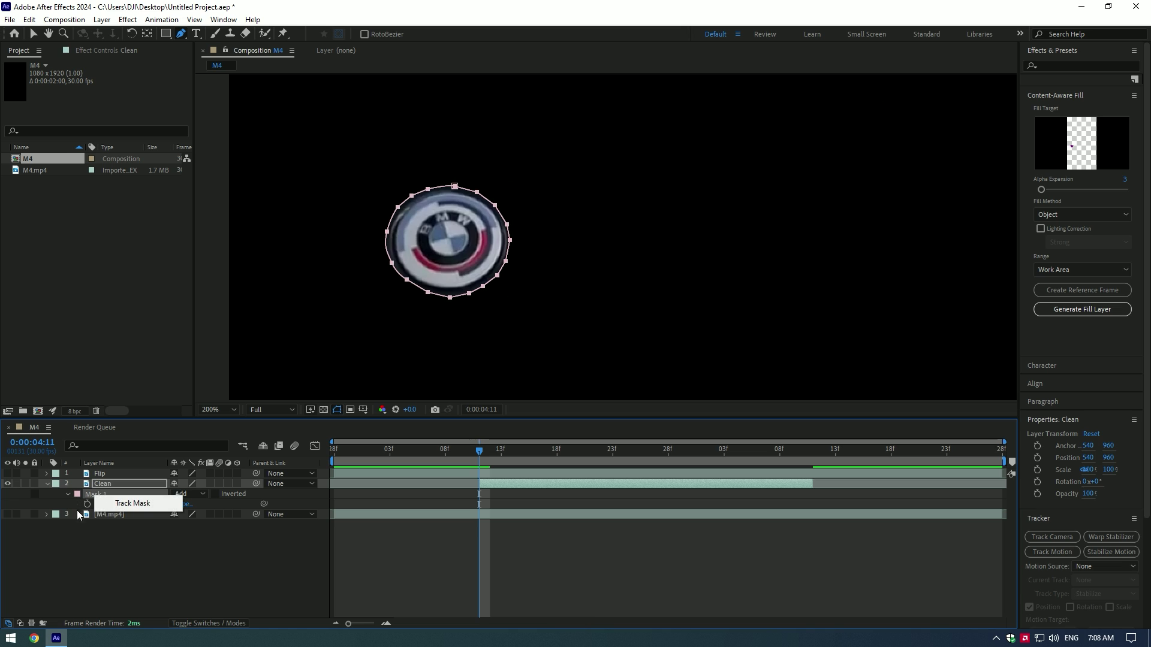
{"action": "left_click", "coordinate": [123, 506]}
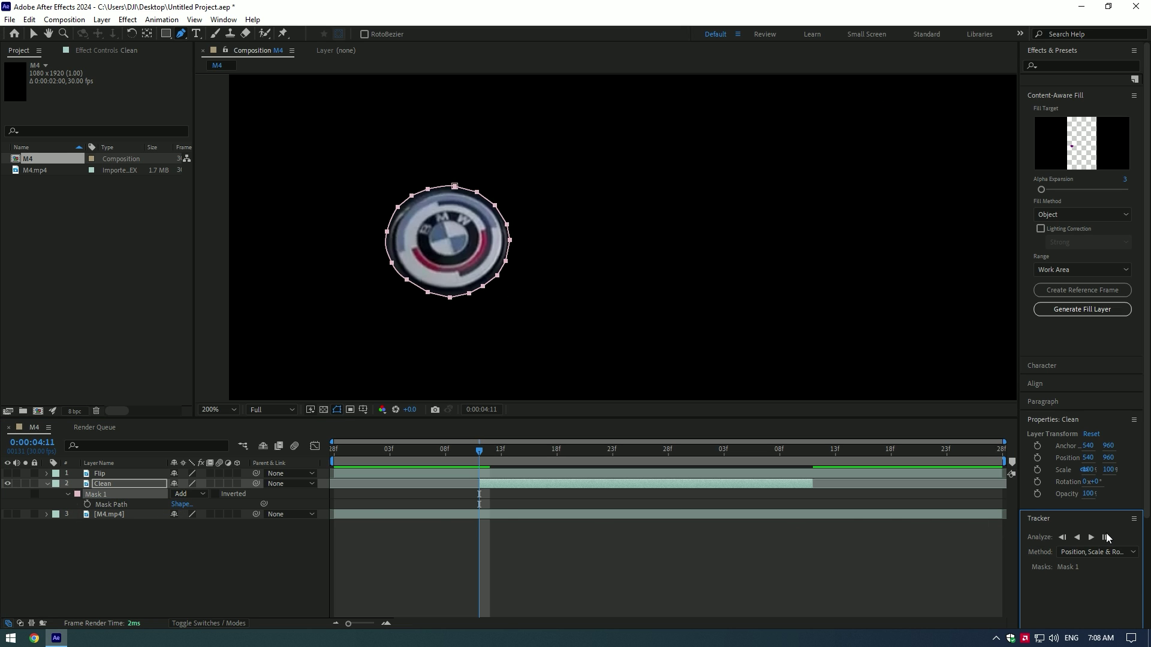
{"action": "left_click", "coordinate": [1107, 538]}
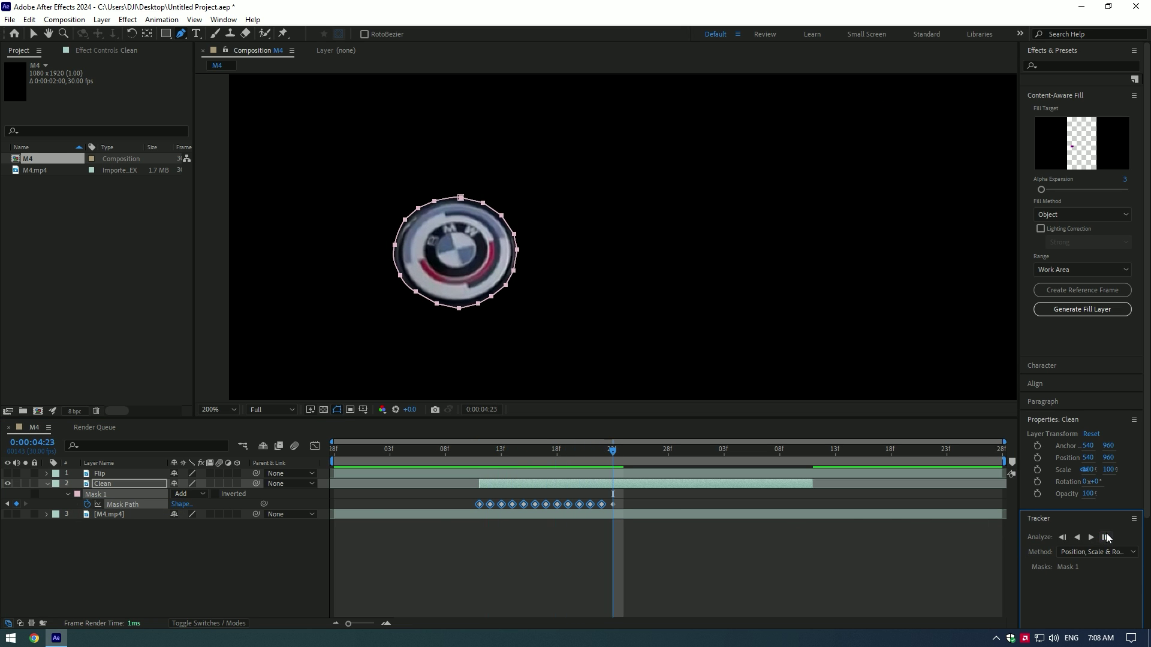
{"action": "left_click", "coordinate": [1107, 538]}
{"action": "left_click", "coordinate": [1107, 537]}
Step: Refit the lower edge of the badge mask at 0:00:04:27, and continue tracking it frame by frame to 0:00:05:11
{"action": "left_click", "coordinate": [419, 298]}
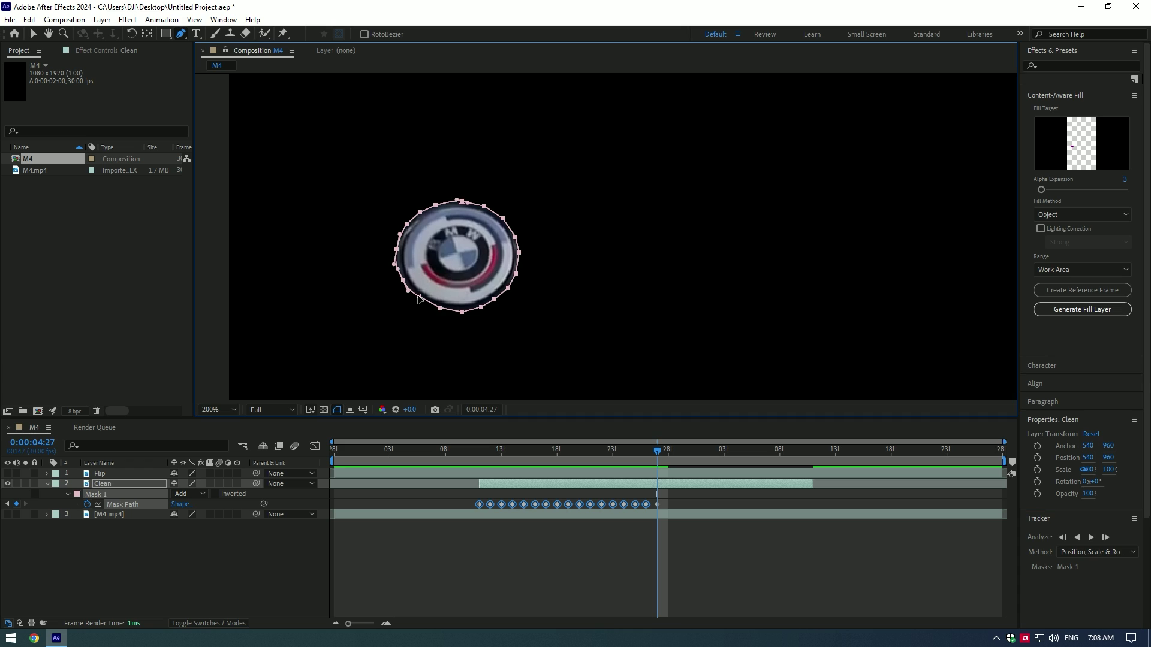
{"action": "left_click", "coordinate": [419, 299]}
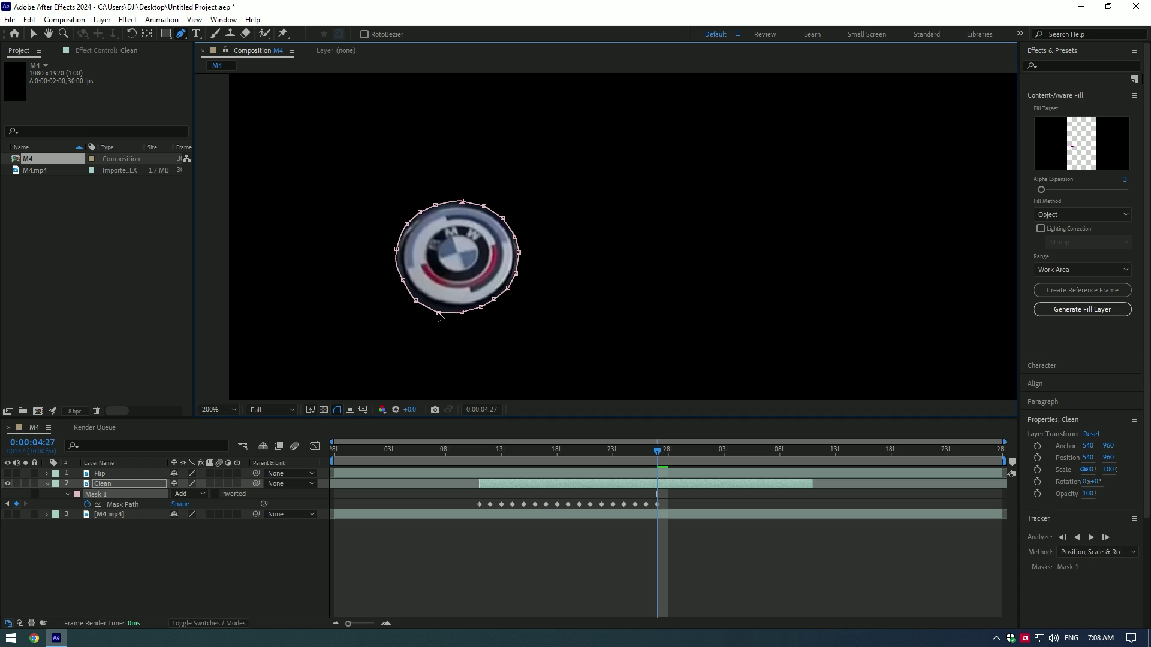
{"action": "left_click_drag", "start_coordinate": [462, 312], "coordinate": [463, 316]}
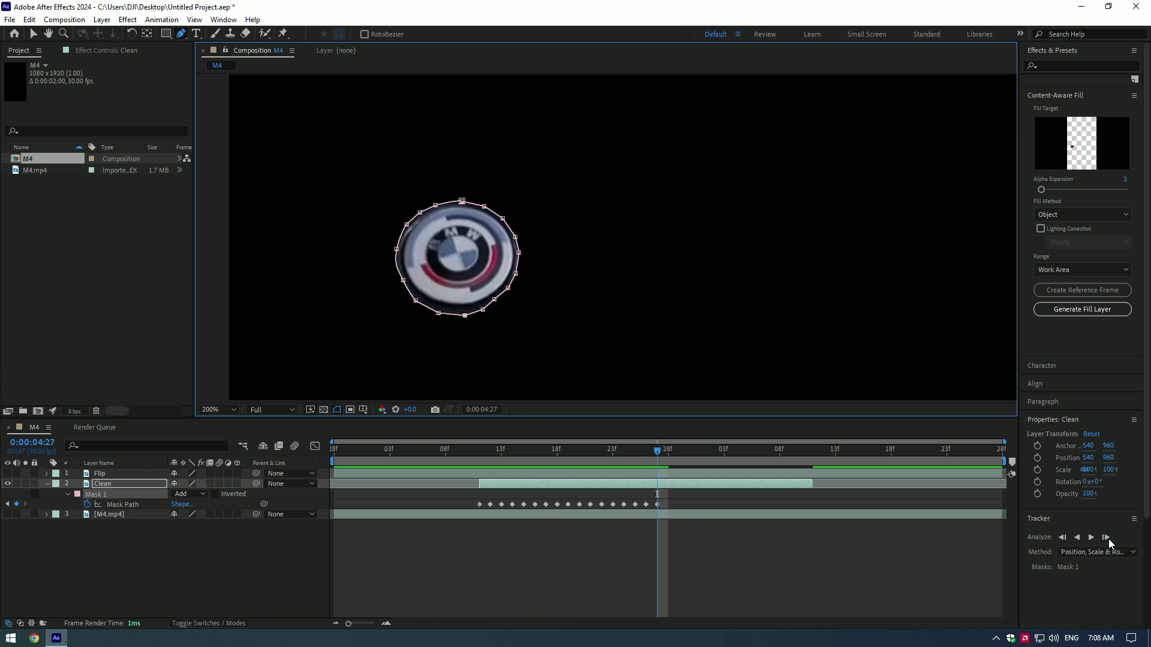
{"action": "left_click", "coordinate": [1106, 538]}
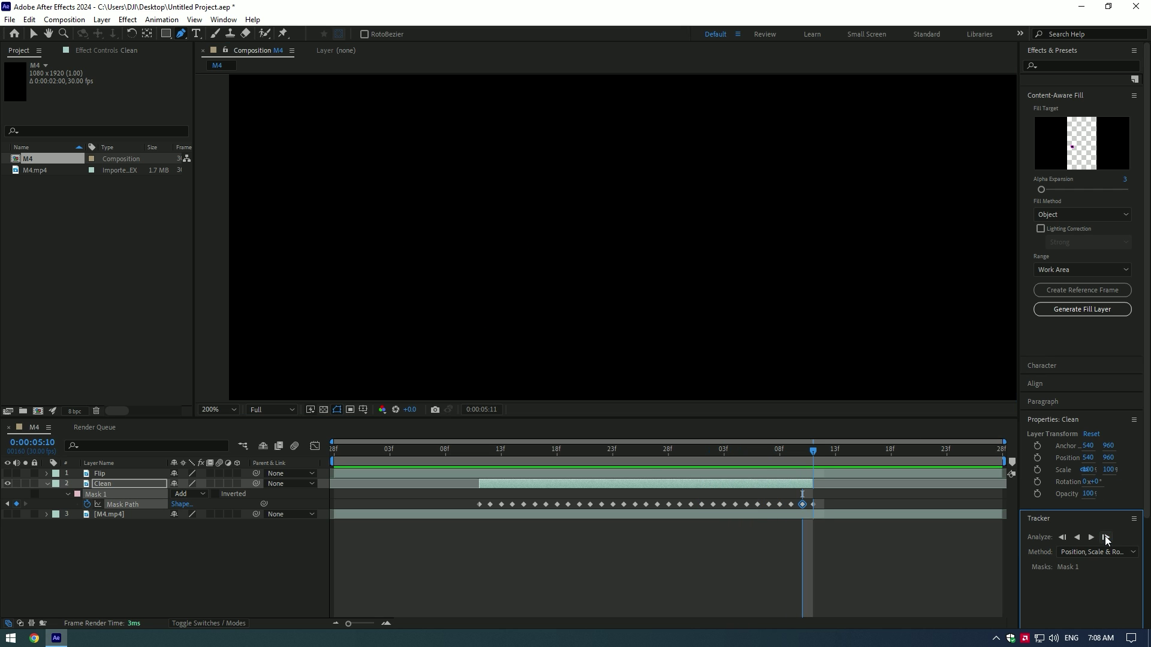
Step: Set the Clean layer's badge mask to Subtract with 2 px feather and 5 px expansion, and generate a content-aware fill layer over the work area
{"action": "left_click_drag", "start_coordinate": [813, 451], "coordinate": [483, 443]}
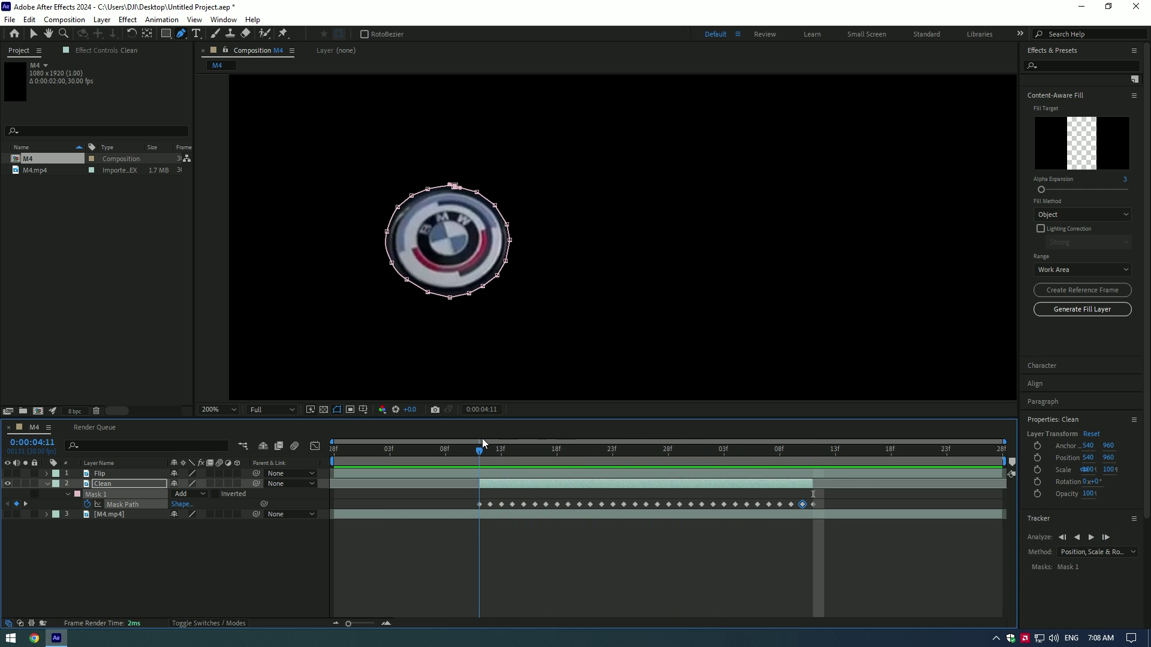
{"action": "left_click", "coordinate": [182, 495]}
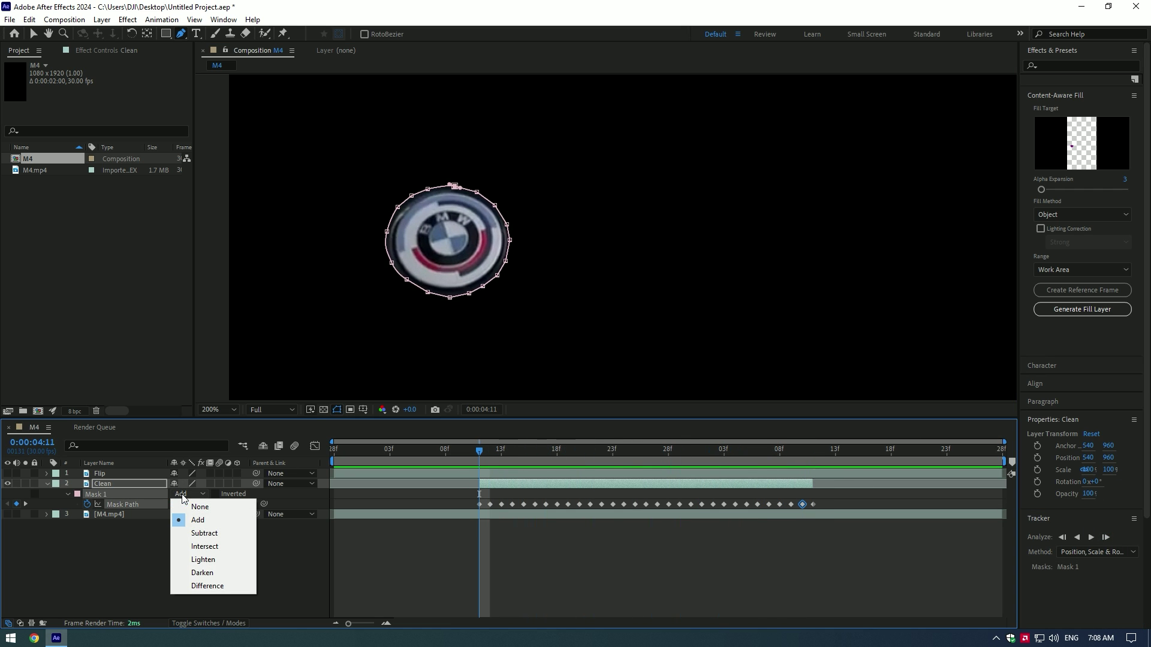
{"action": "left_click", "coordinate": [187, 533]}
{"action": "left_click", "coordinate": [68, 495]}
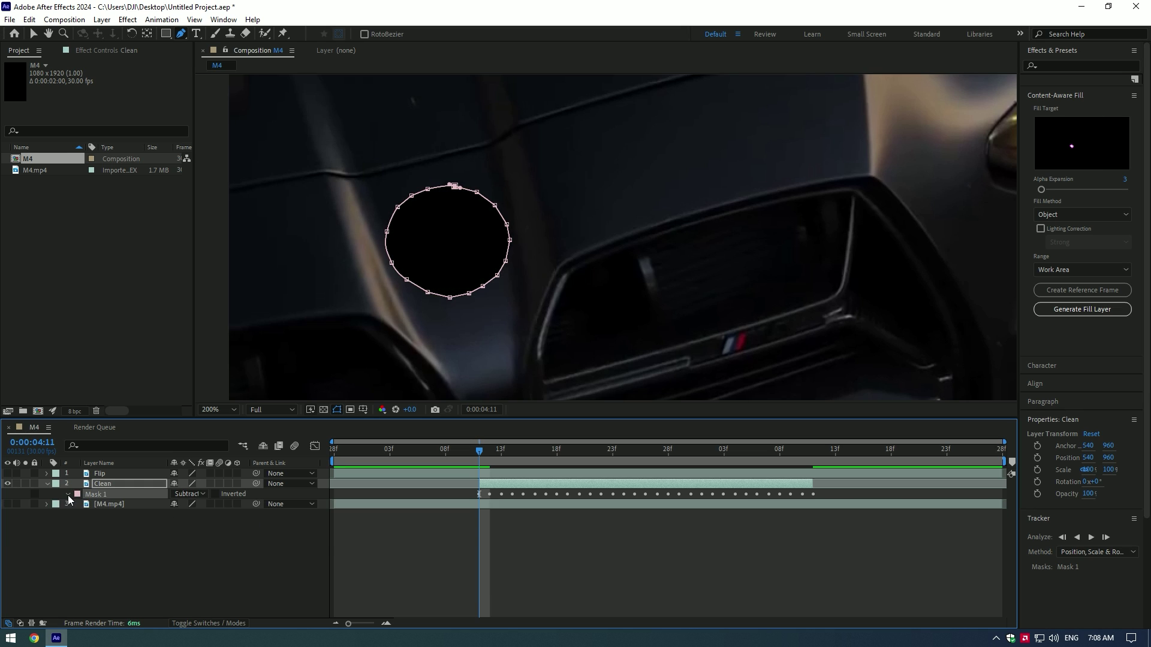
{"action": "left_click", "coordinate": [68, 494]}
{"action": "left_click_drag", "start_coordinate": [183, 517], "coordinate": [184, 516]}
{"action": "left_click_drag", "start_coordinate": [174, 536], "coordinate": [178, 535]}
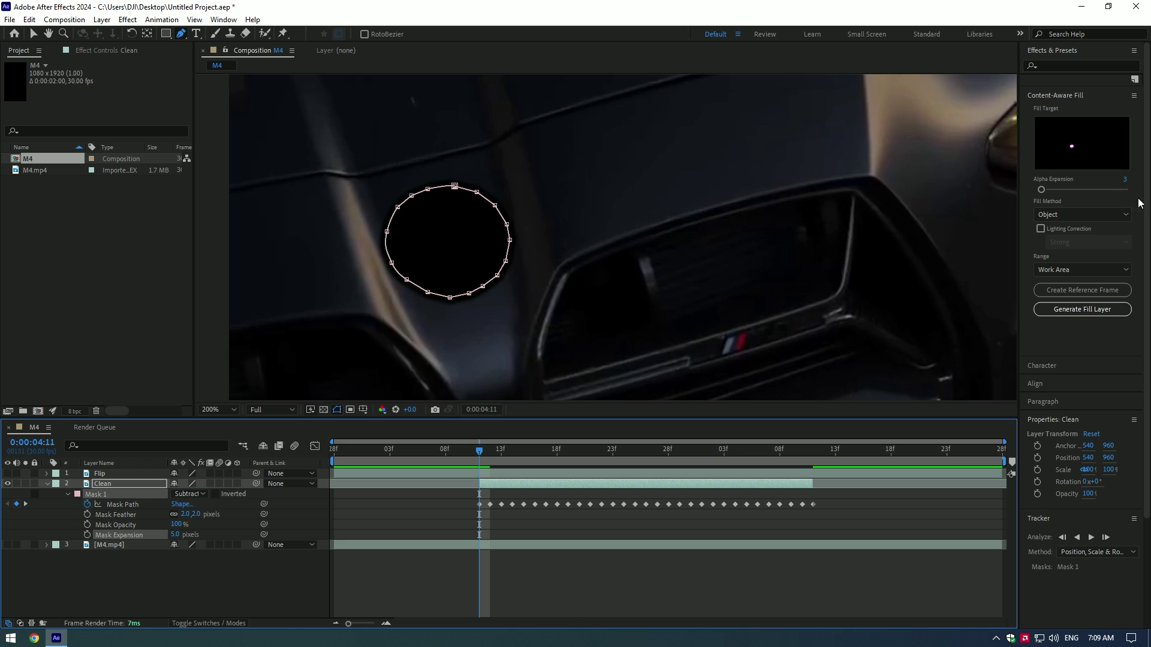
{"action": "left_click", "coordinate": [1089, 308]}
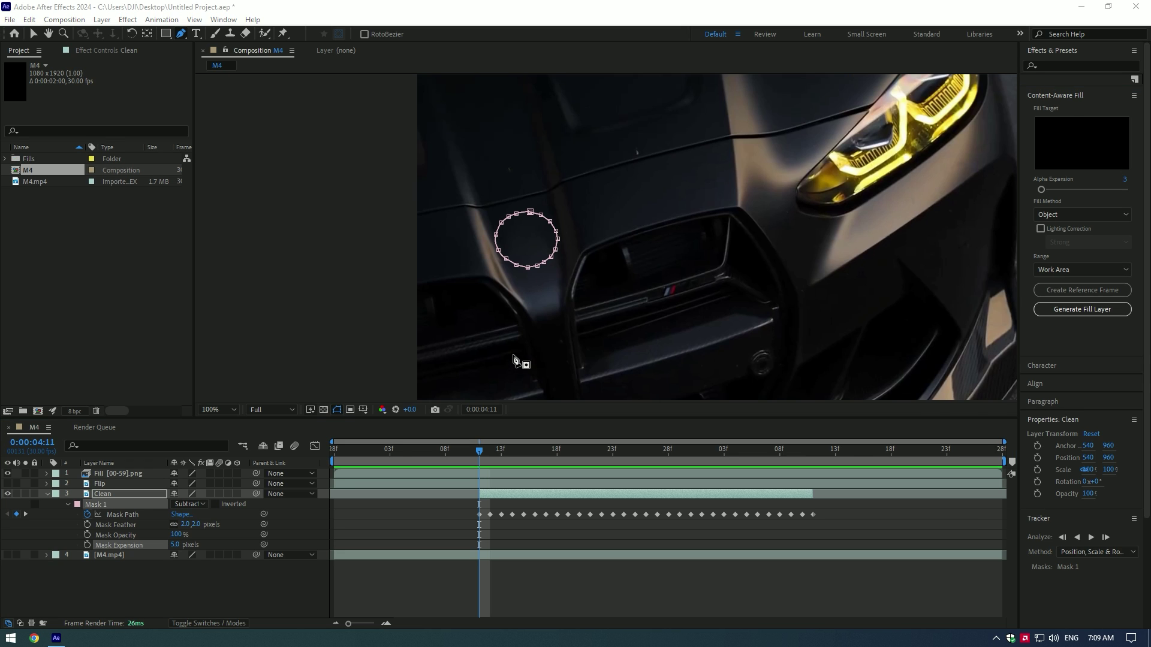
Step: Move the generated fill layer directly below Flip and trim it to span 0:00:04:11 to 0:00:05:11
{"action": "left_click", "coordinate": [47, 494]}
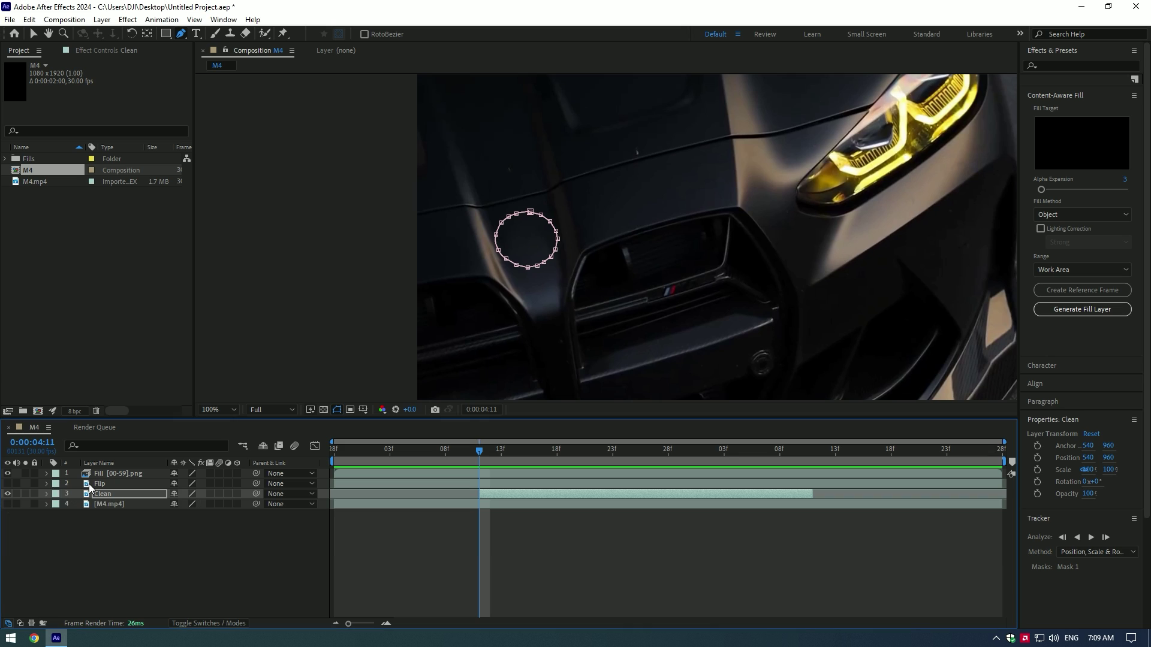
{"action": "mouse_move", "coordinate": [104, 476]}
{"action": "left_mouse_down"}
{"action": "mouse_move", "coordinate": [121, 474]}
{"action": "mouse_move", "coordinate": [94, 488]}
{"action": "left_mouse_up"}
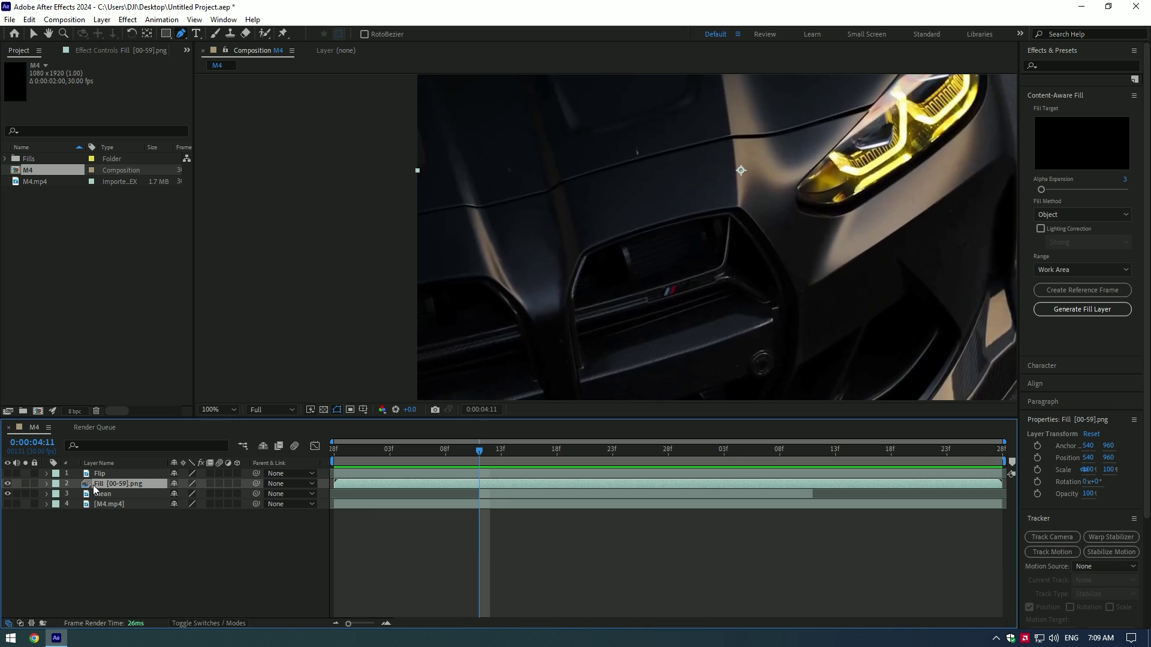
{"action": "left_click_drag", "start_coordinate": [334, 484], "coordinate": [478, 492]}
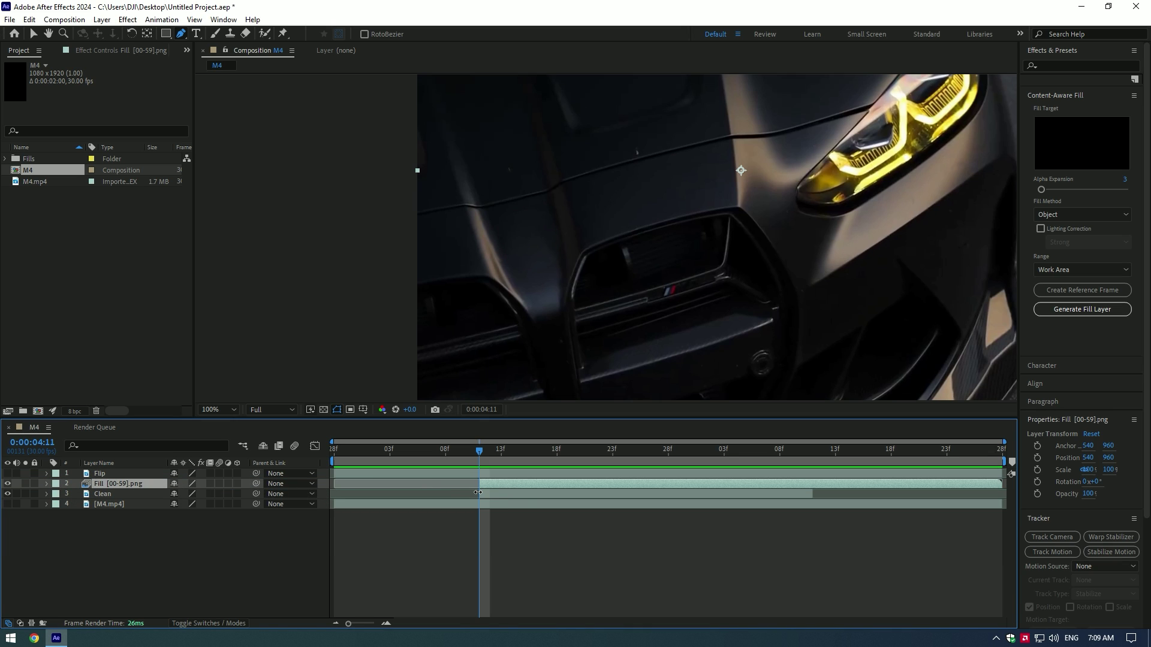
{"action": "left_click_drag", "start_coordinate": [1000, 488], "coordinate": [812, 489]}
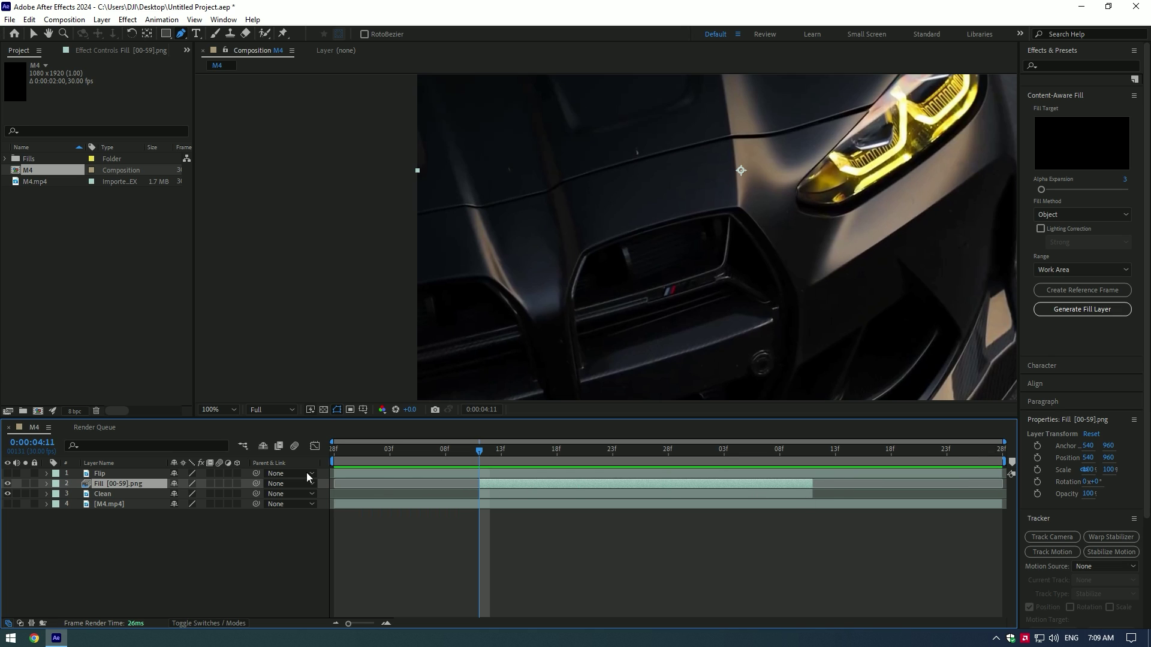
Step: Show the Flip layer and trim it to span 0:00:04:11 to 0:00:05:11
{"action": "left_click", "coordinate": [8, 474]}
{"action": "left_click_drag", "start_coordinate": [334, 475], "coordinate": [478, 483]}
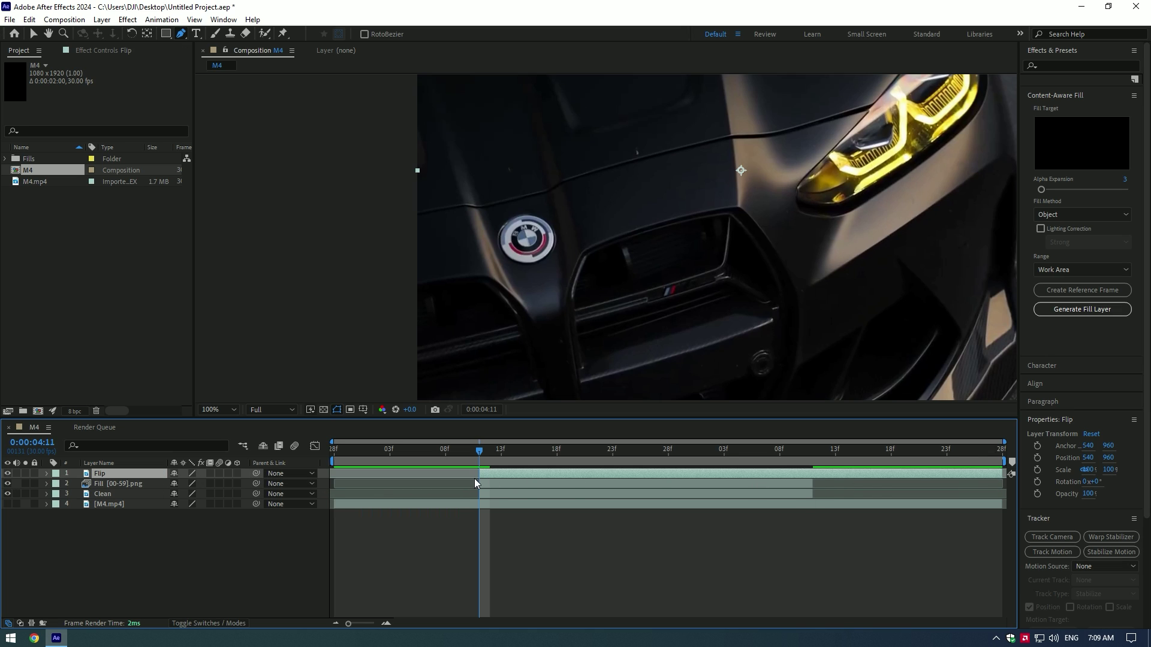
{"action": "left_click_drag", "start_coordinate": [1000, 476], "coordinate": [814, 490]}
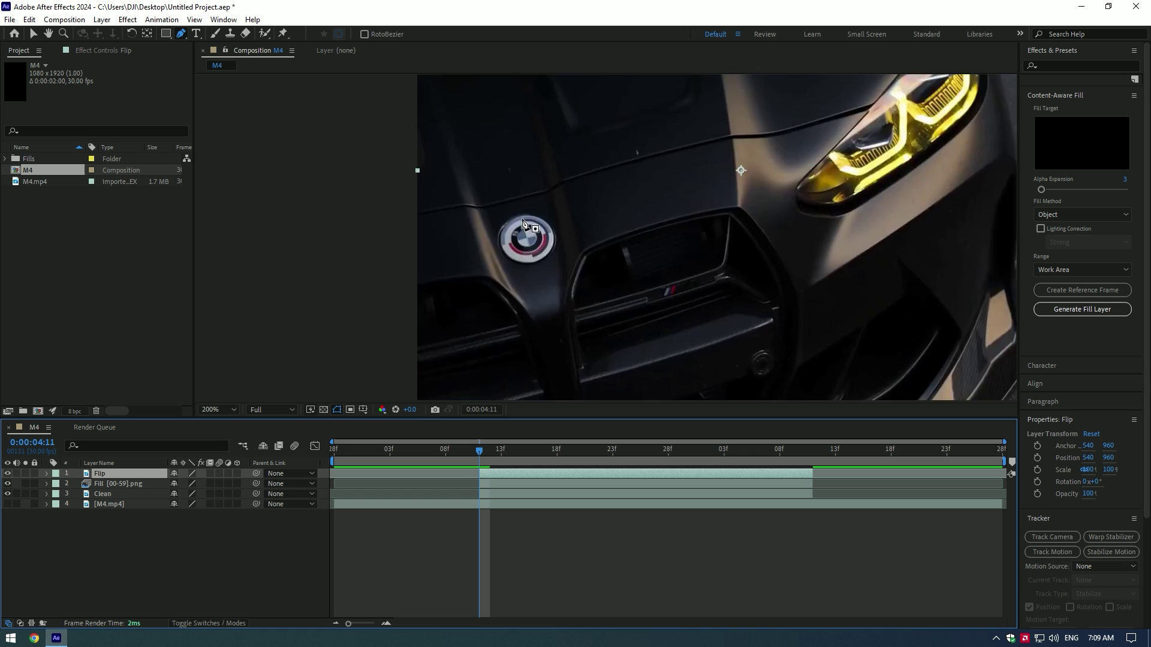
Step: Apply the Mocha AE effect to the Flip layer and launch the Mocha tracker
{"action": "key", "text": "period"}
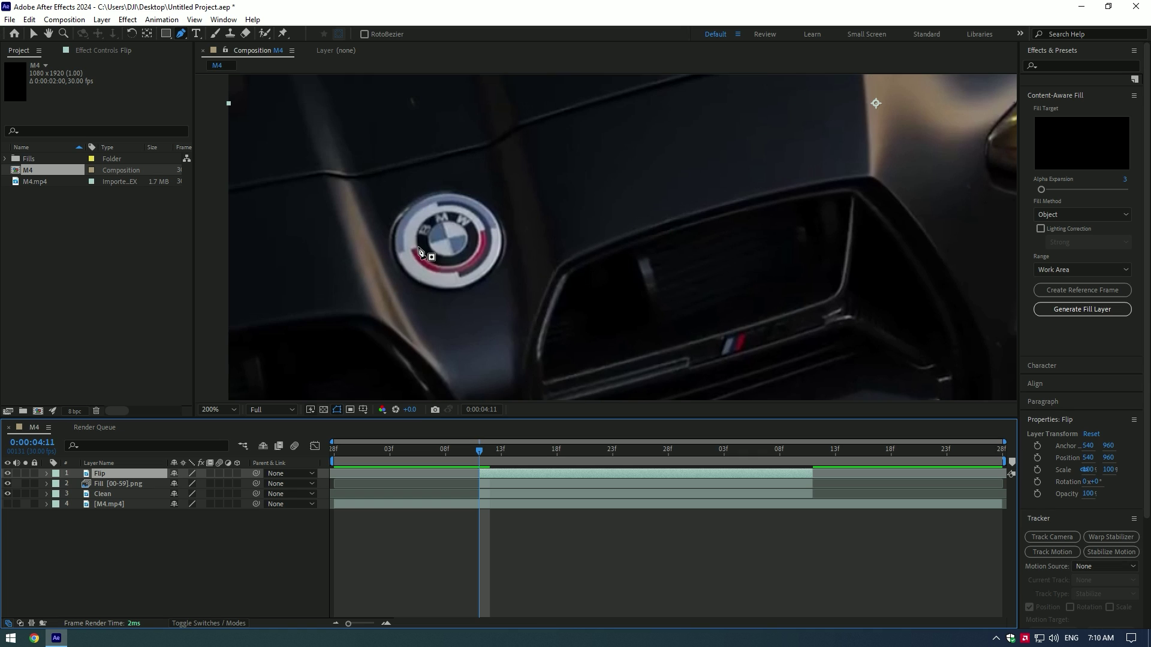
{"action": "key", "text": "v"}
{"action": "key", "text": "ctrl+space"}
{"action": "type", "text": "mocha"}
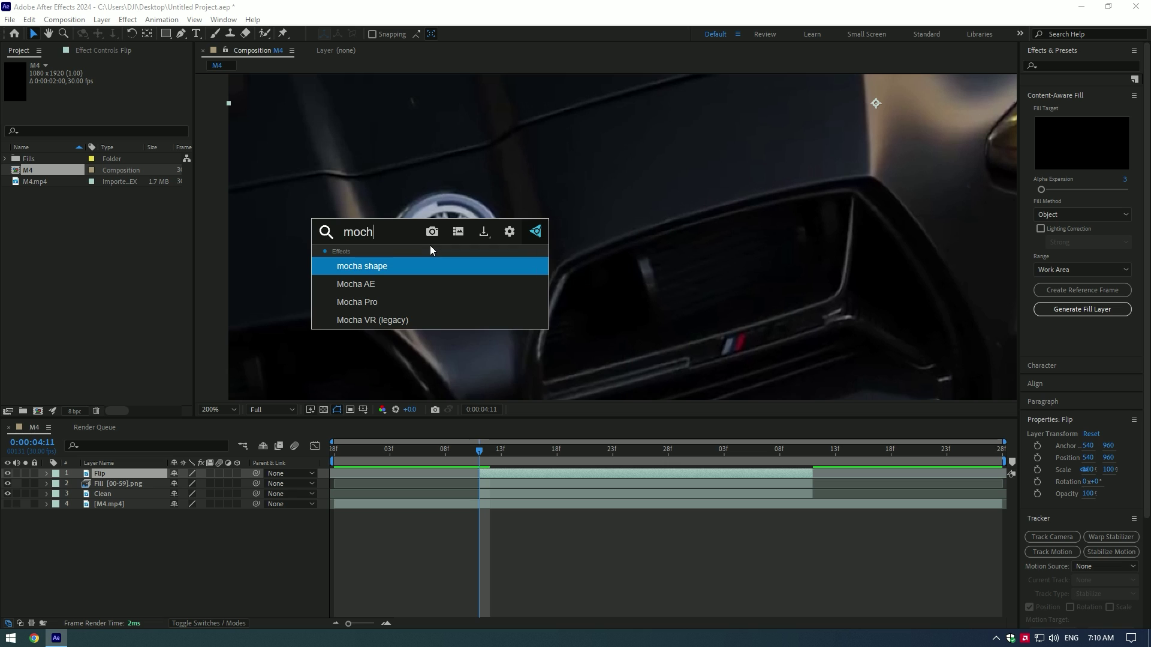
{"action": "key", "text": "Return"}
{"action": "left_click", "coordinate": [65, 105]}
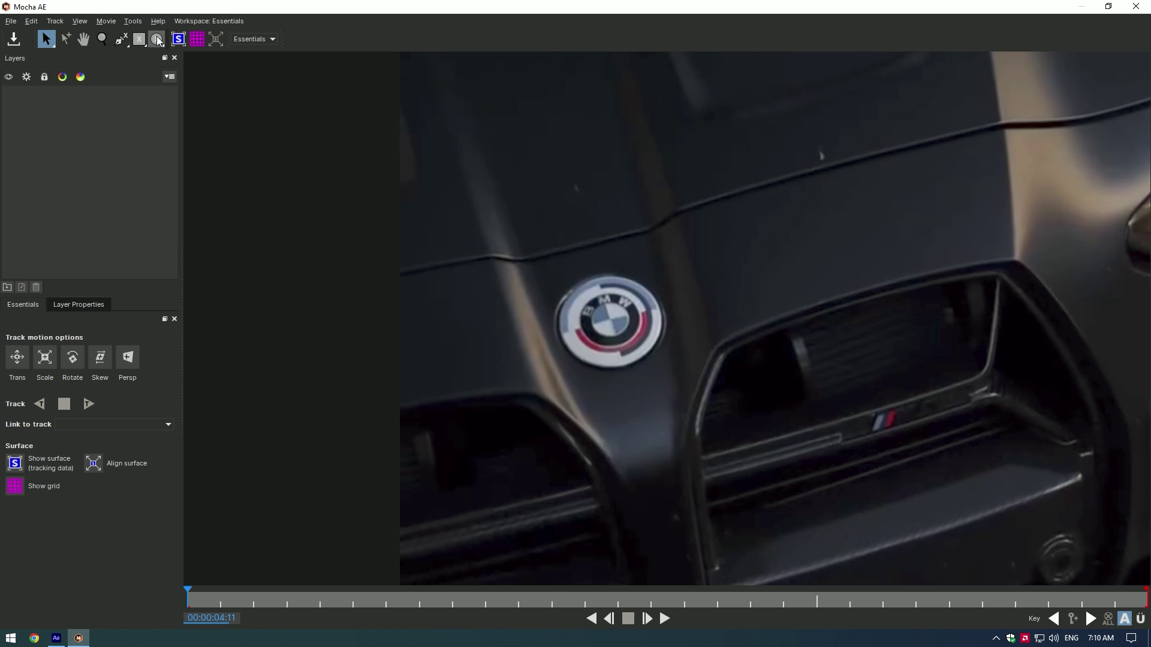
Step: Draw an elliptical X-Spline around the BMW badge at 0:00:04:11 and adjust its points to fit the badge's outline closely
{"action": "left_click", "coordinate": [157, 40]}
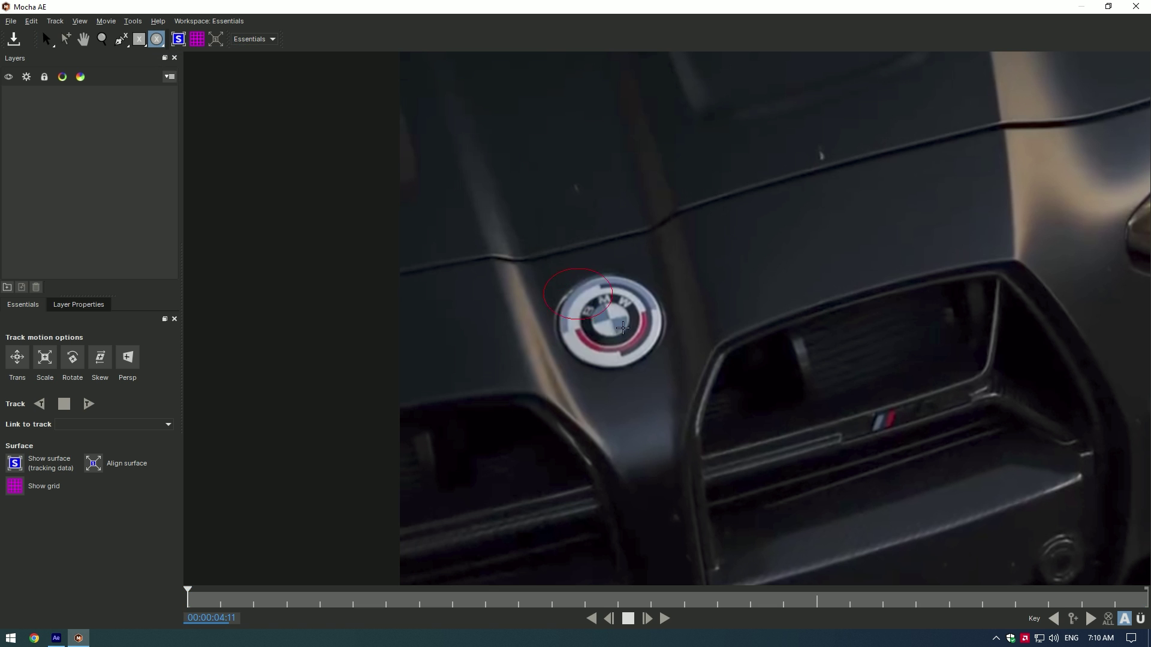
{"action": "left_click_drag", "start_coordinate": [546, 273], "coordinate": [681, 378]}
{"action": "left_click_drag", "start_coordinate": [537, 324], "coordinate": [548, 324]}
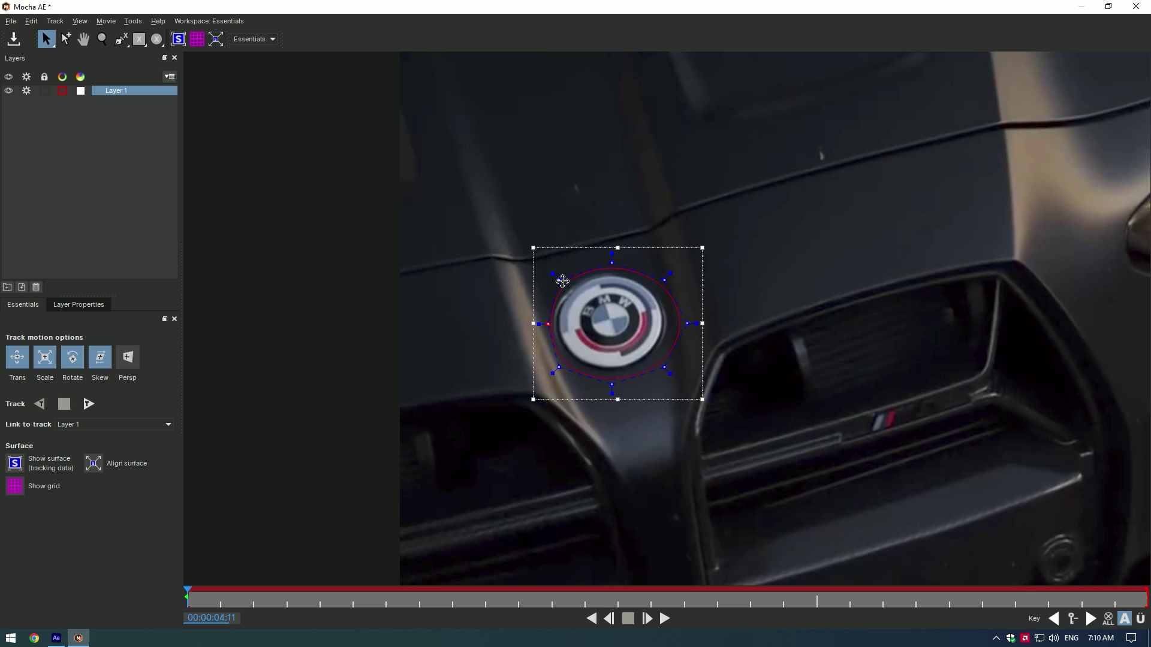
{"action": "left_click_drag", "start_coordinate": [612, 263], "coordinate": [611, 265]}
{"action": "left_click_drag", "start_coordinate": [687, 324], "coordinate": [671, 325]}
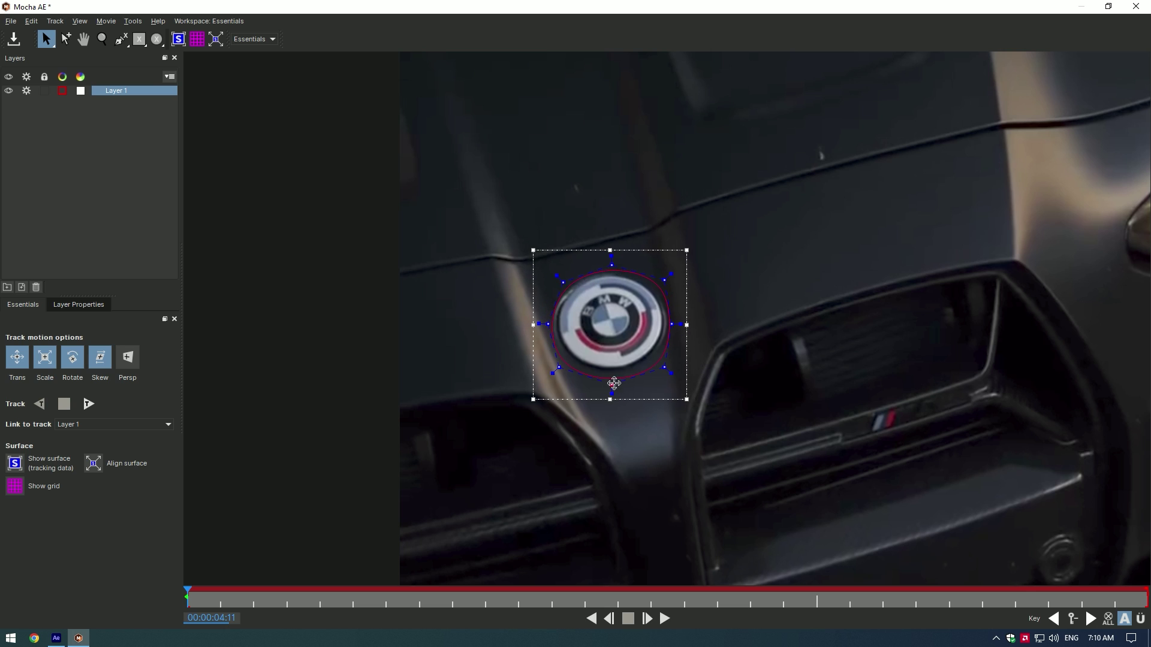
{"action": "left_click_drag", "start_coordinate": [612, 385], "coordinate": [614, 378]}
{"action": "left_click_drag", "start_coordinate": [548, 324], "coordinate": [546, 325]}
{"action": "left_click_drag", "start_coordinate": [611, 265], "coordinate": [611, 265]}
{"action": "left_click_drag", "start_coordinate": [664, 280], "coordinate": [655, 279]}
{"action": "left_click_drag", "start_coordinate": [675, 324], "coordinate": [672, 316]}
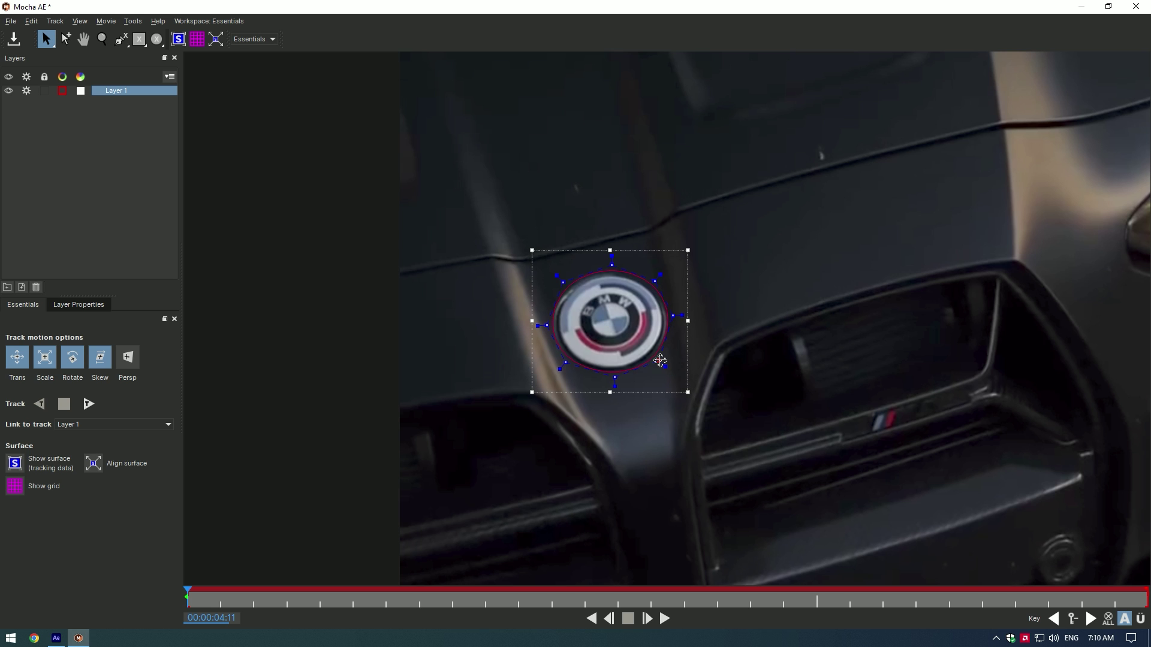
{"action": "left_click_drag", "start_coordinate": [615, 378], "coordinate": [616, 380]}
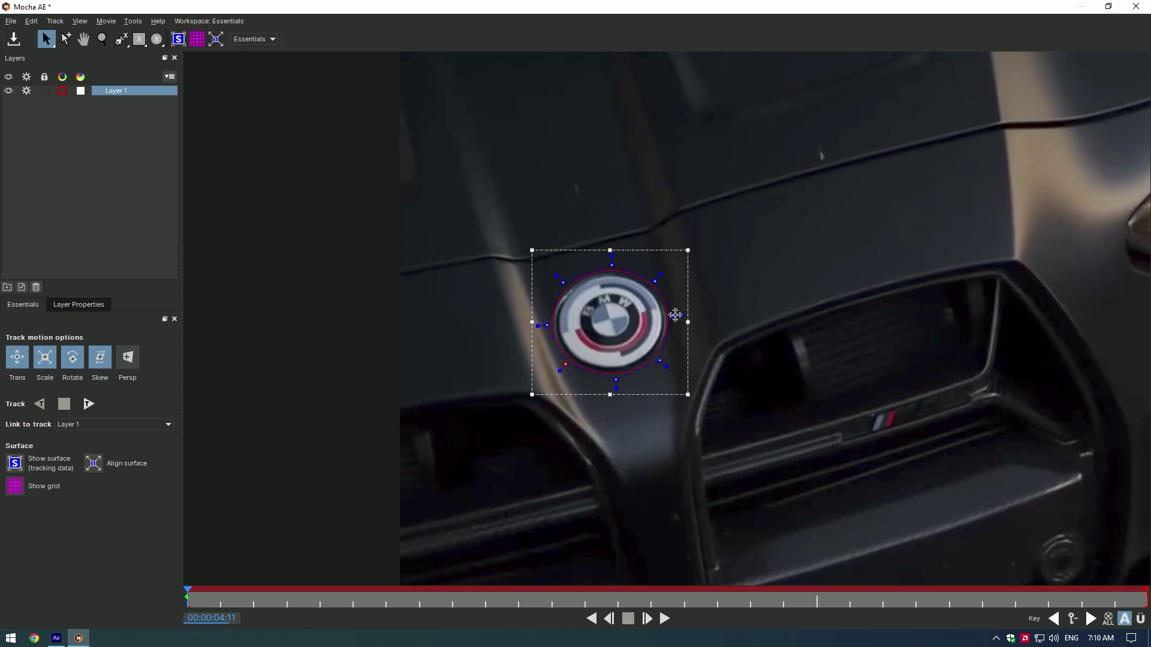
Step: Track the badge shape forward to the end of the clip, save the track, and create AE masks from it on the Flip layer
{"action": "left_click", "coordinate": [90, 405]}
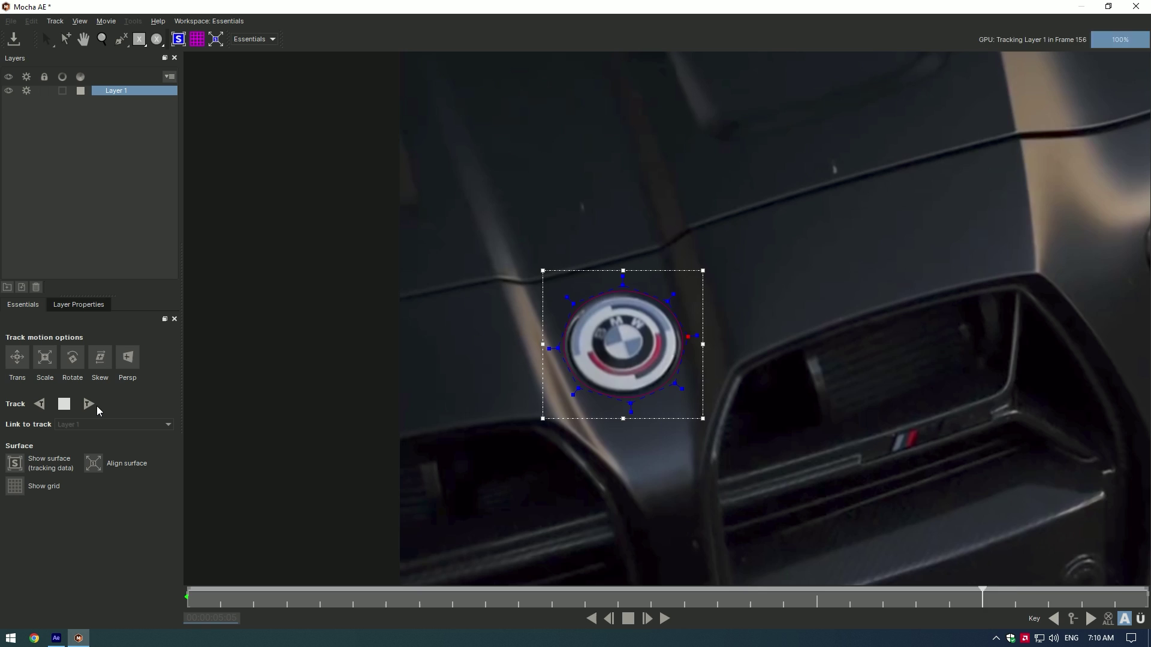
{"action": "left_click", "coordinate": [13, 40]}
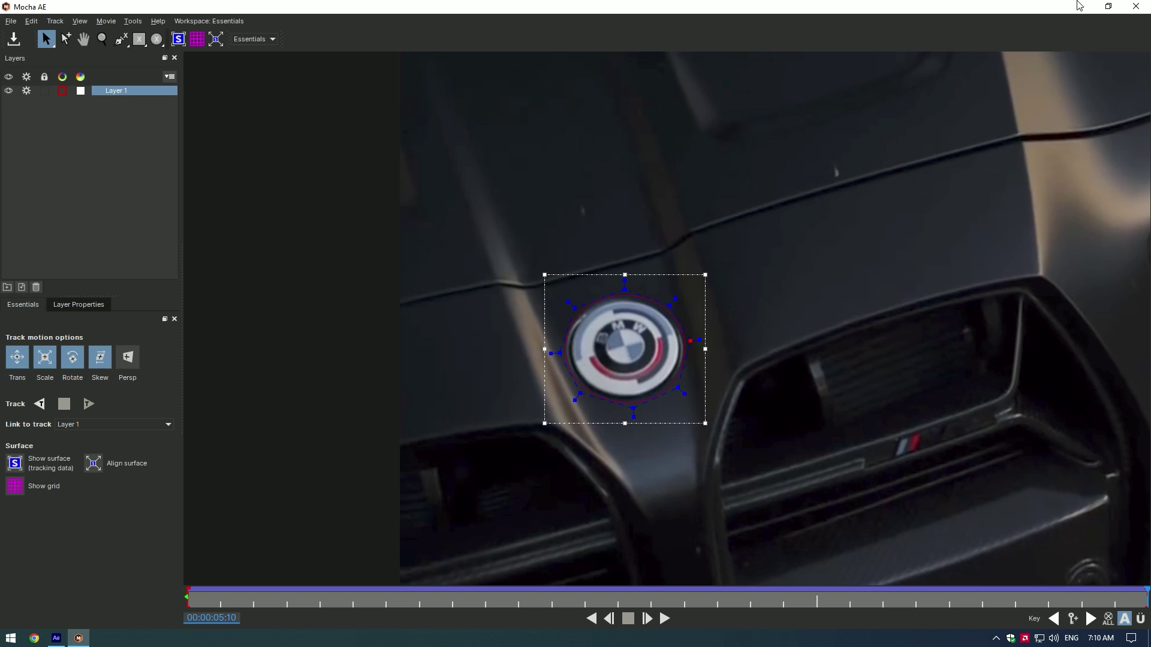
{"action": "left_click", "coordinate": [1135, 6]}
{"action": "left_click", "coordinate": [16, 122]}
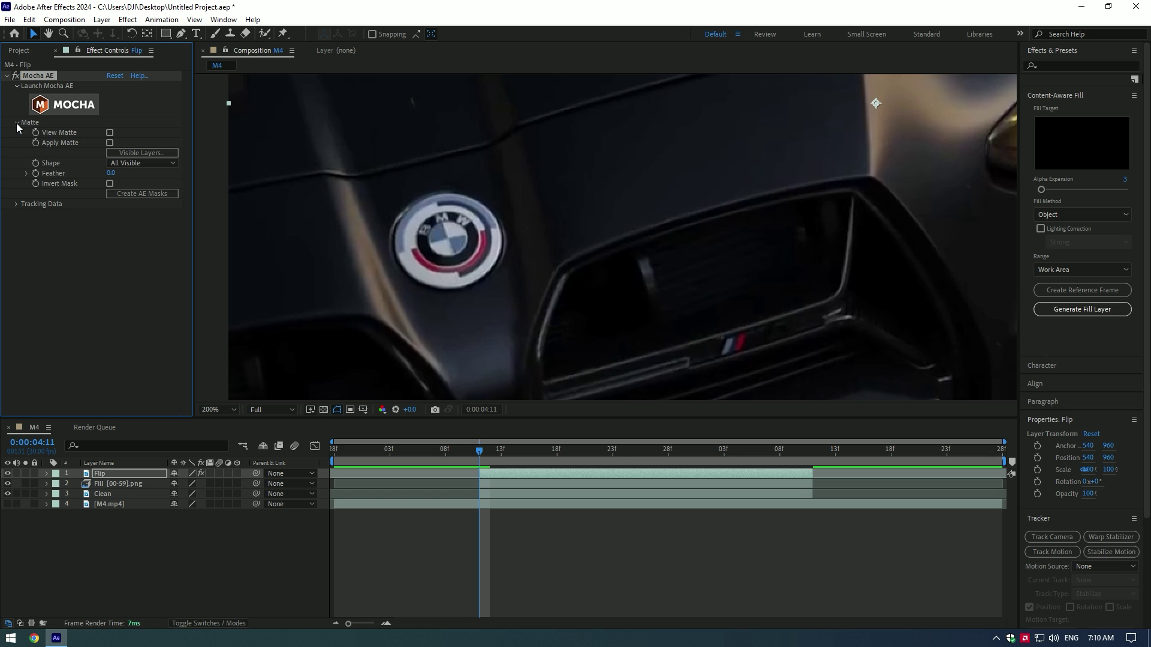
{"action": "left_click", "coordinate": [164, 197]}
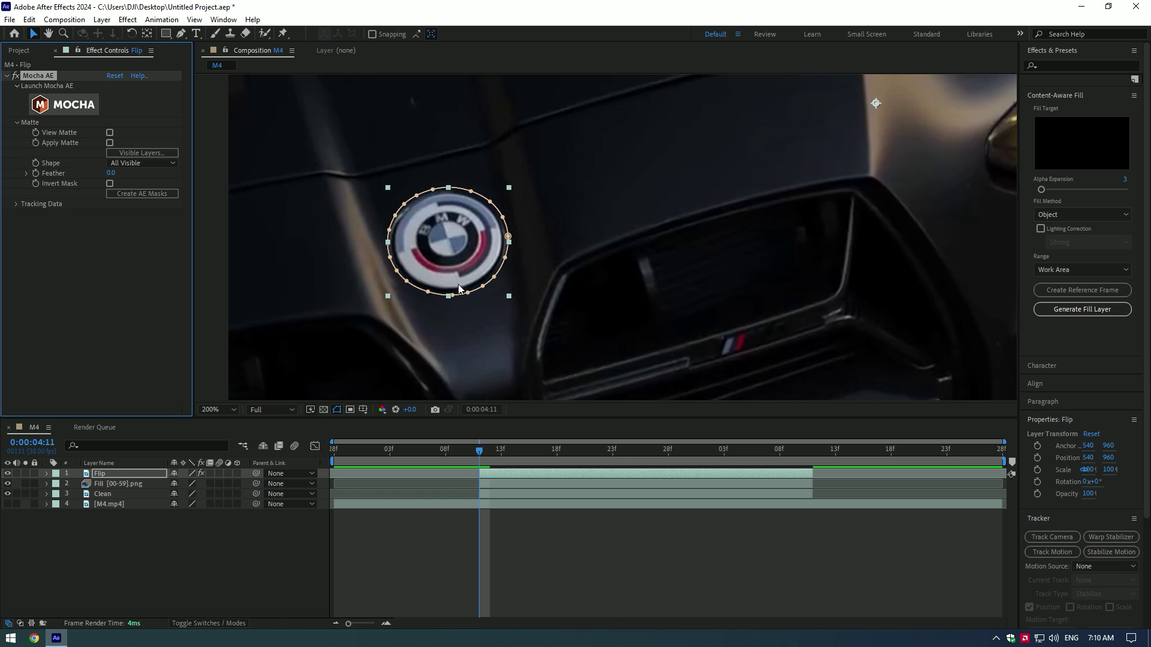
Step: Move the Flip layer's anchor point onto the centre of the BMW badge, at 182, 1071
{"action": "left_click", "coordinate": [149, 35]}
{"action": "key", "text": "comma"}
{"action": "key", "text": "comma"}
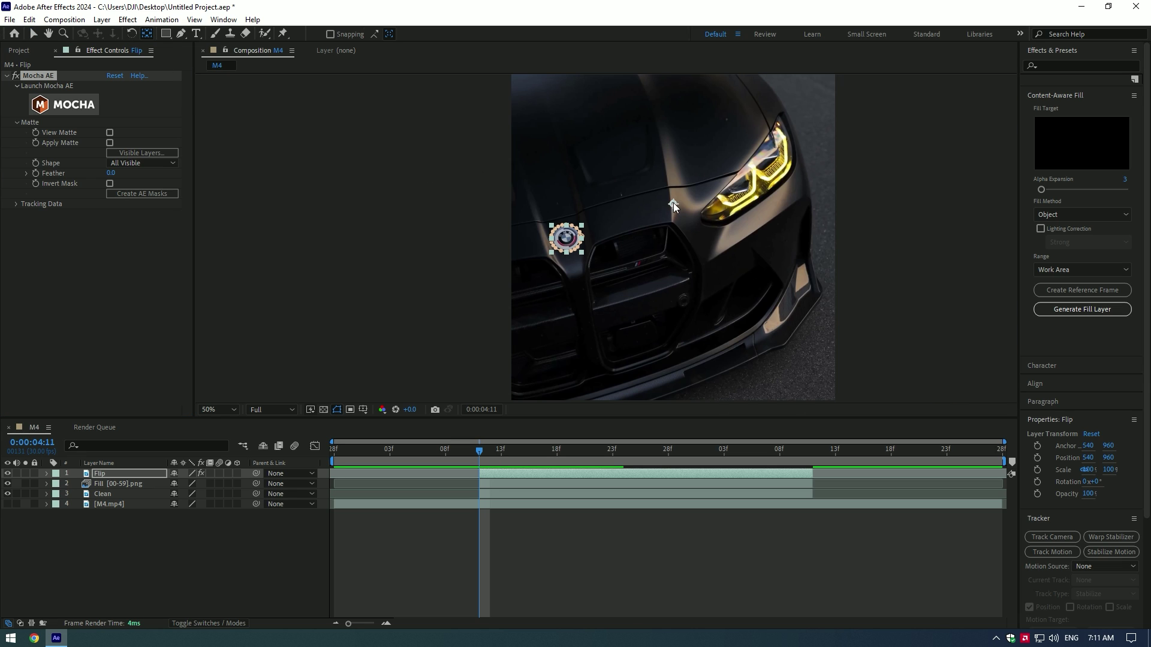
{"action": "left_click_drag", "start_coordinate": [673, 205], "coordinate": [568, 238]}
{"action": "scroll", "coordinate": [567, 238], "scroll_direction": "up", "scroll_amount": 5}
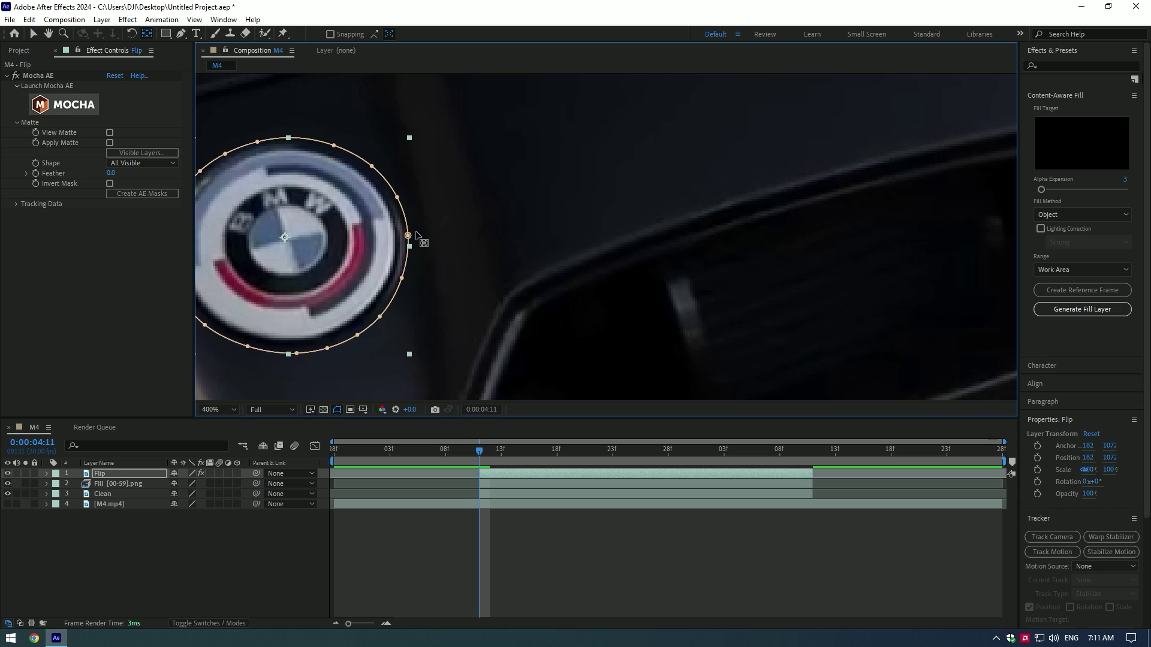
{"action": "left_click_drag", "start_coordinate": [285, 234], "coordinate": [285, 233]}
Step: Add Position and Scale keyframes to the Flip layer at 0:00:05:11, with Position 182, 1071 and Scale 100%
{"action": "left_click_drag", "start_coordinate": [481, 451], "coordinate": [814, 442]}
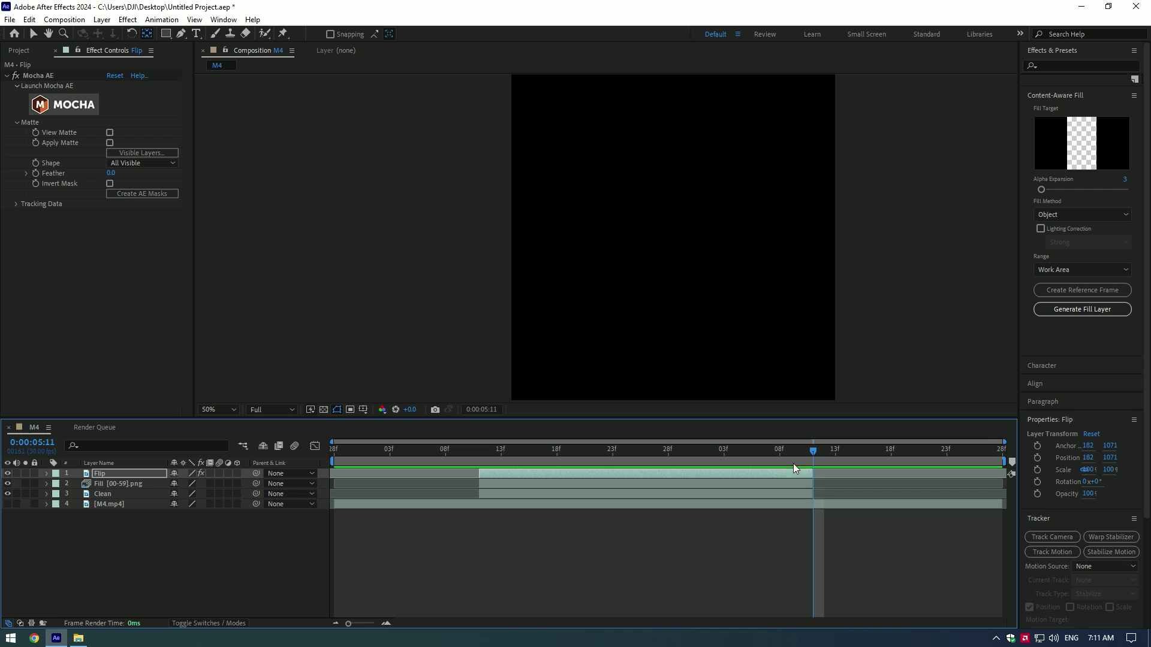
{"action": "key", "text": "p"}
{"action": "left_click", "coordinate": [77, 484]}
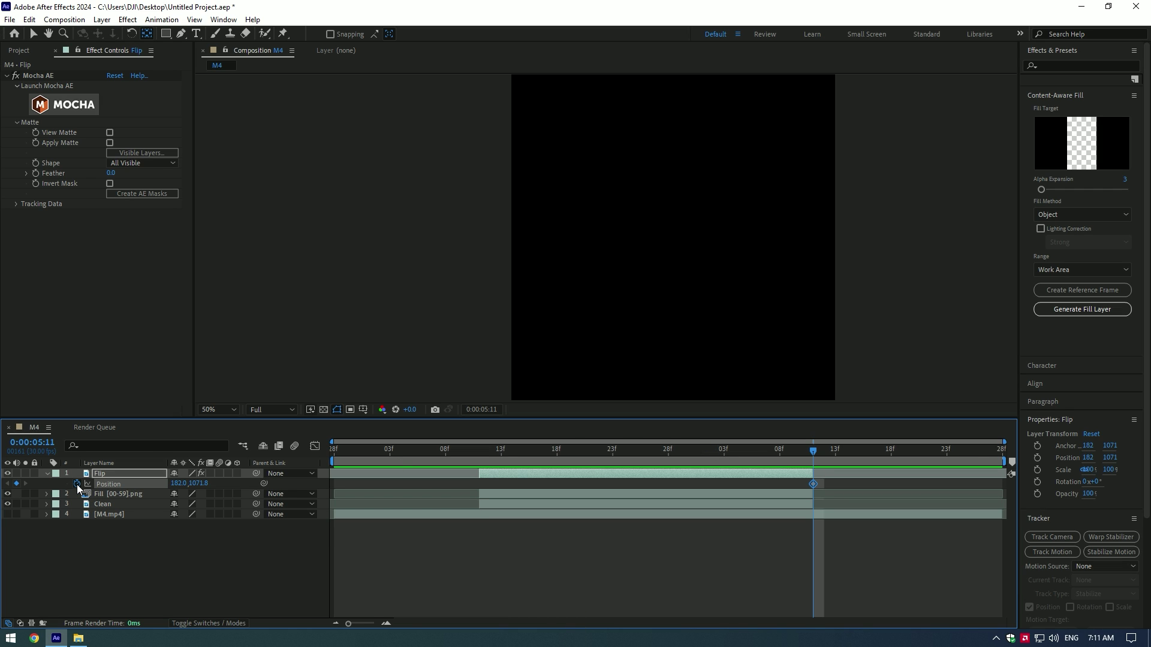
{"action": "key", "text": "s"}
{"action": "left_click", "coordinate": [77, 485]}
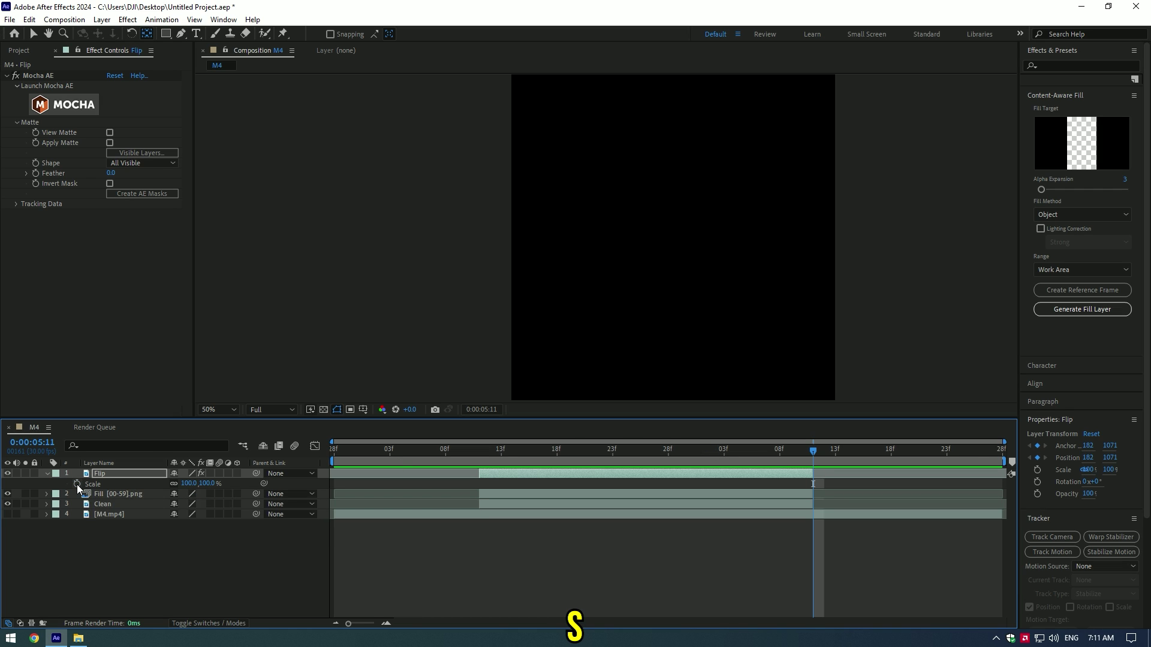
Step: Make the Flip layer 3D, add a Y Rotation keyframe of 0° at 0:00:05:11, and return to 0:00:04:11
{"action": "left_click", "coordinate": [238, 473]}
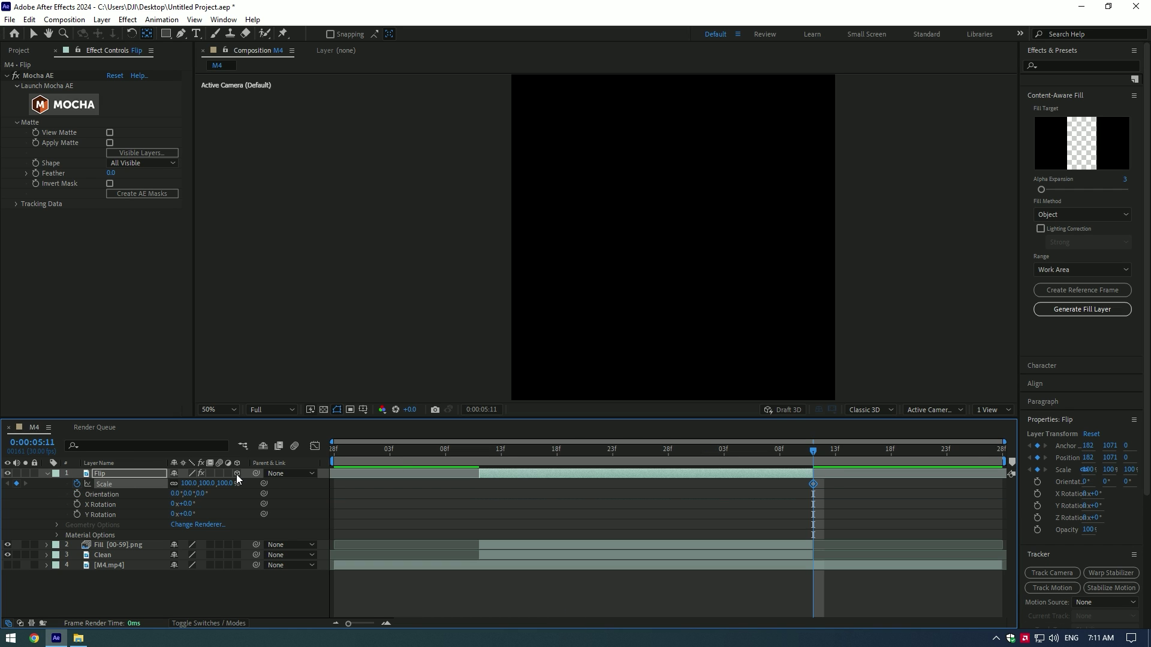
{"action": "left_click", "coordinate": [76, 514]}
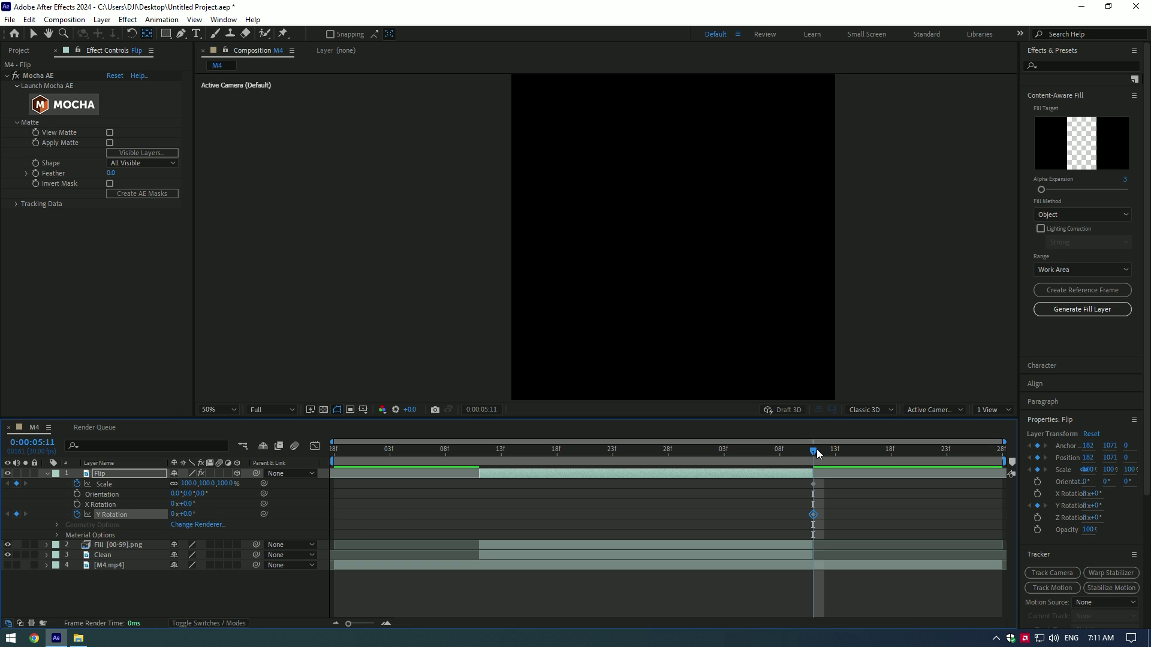
{"action": "left_click_drag", "start_coordinate": [814, 450], "coordinate": [479, 464]}
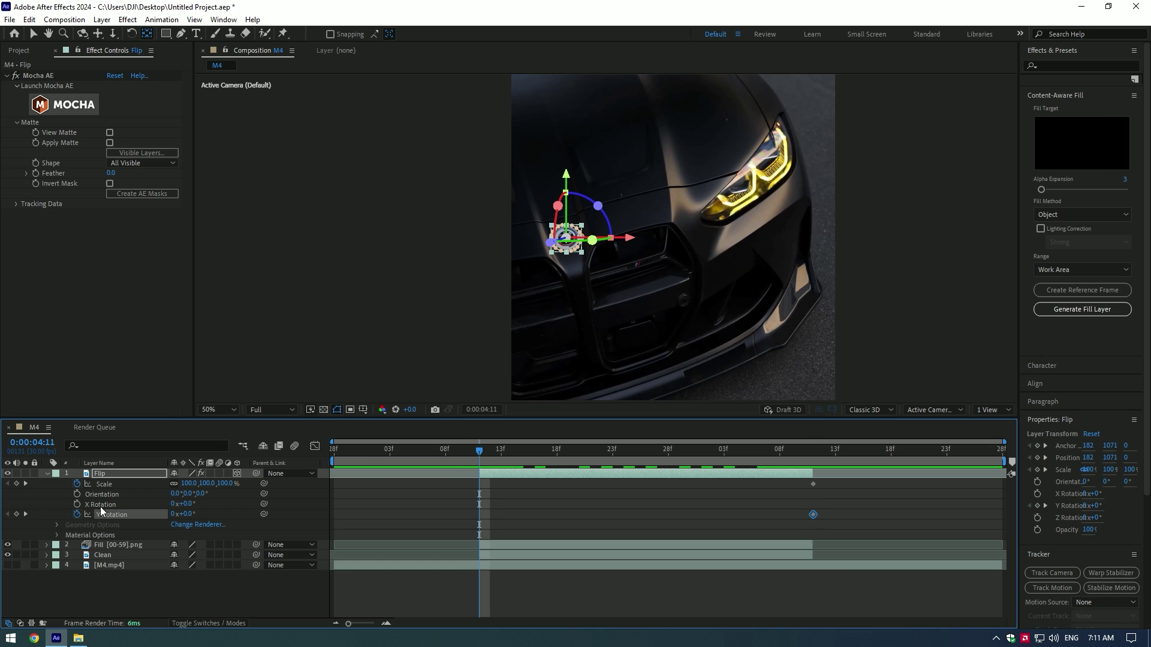
Step: Add Scale, Y Rotation and Position keyframes to the Flip layer at 0:00:04:11
{"action": "left_click", "coordinate": [16, 484]}
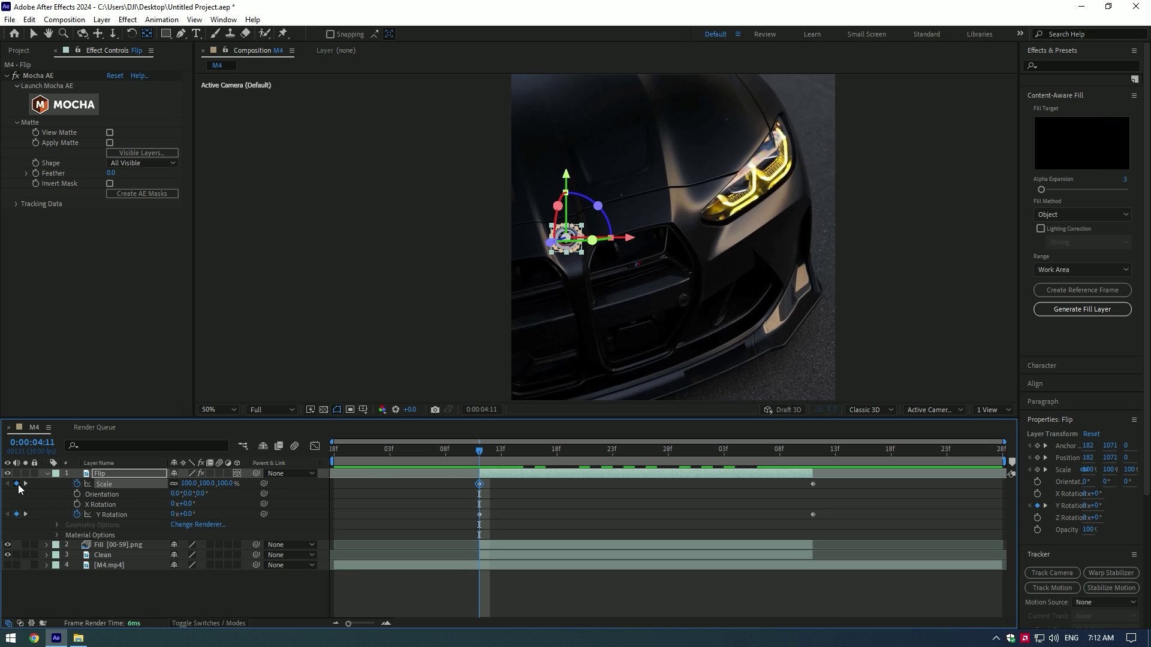
{"action": "key", "text": "p"}
{"action": "left_click", "coordinate": [16, 484]}
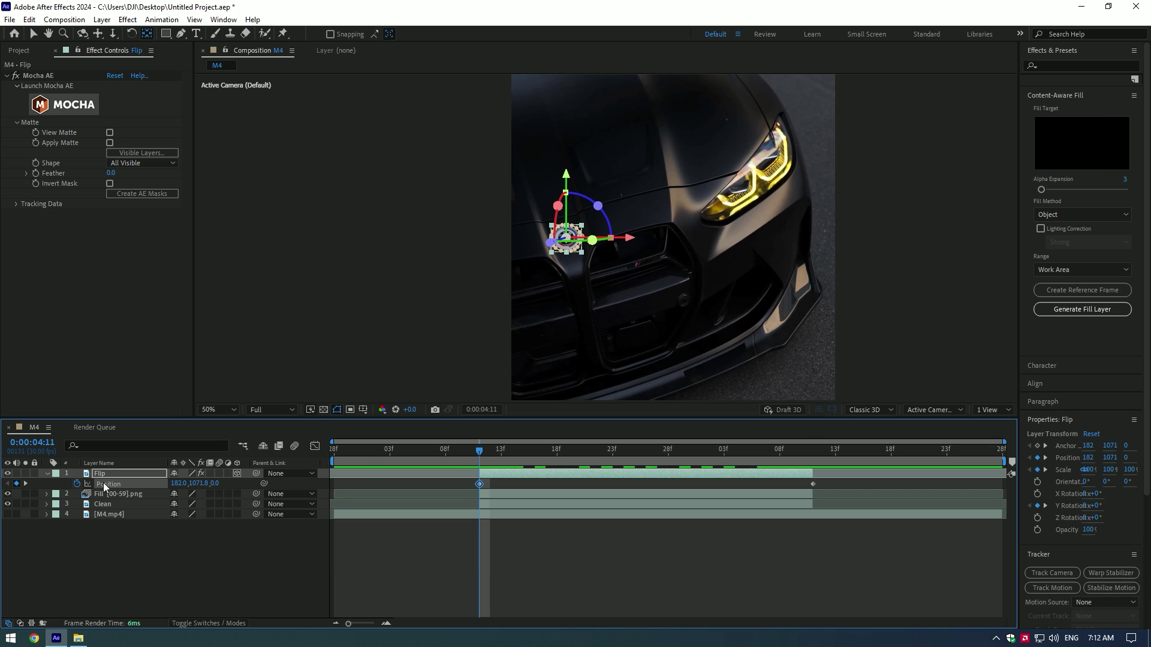
{"action": "left_click", "coordinate": [9, 514]}
Step: At 0:00:05:00, raise the Flip layer to Position 182, 969, scale it to 143% and set Y Rotation to one full turn
{"action": "left_click_drag", "start_coordinate": [468, 454], "coordinate": [691, 473]}
{"action": "key", "text": "u"}
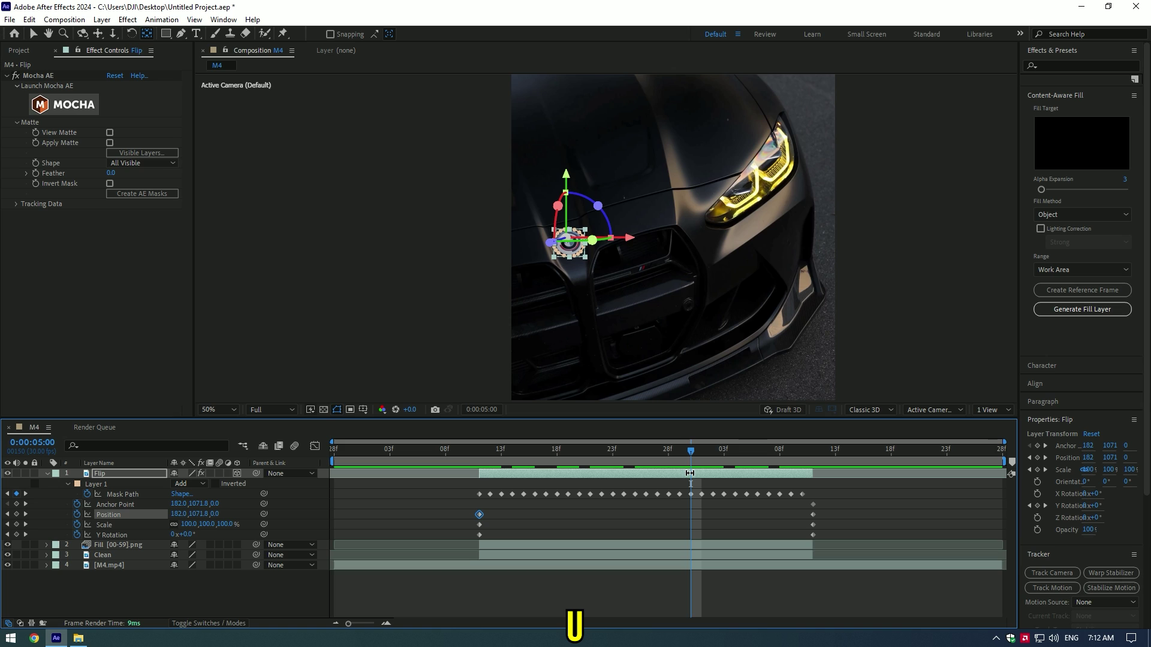
{"action": "mouse_move", "coordinate": [197, 515]}
{"action": "left_mouse_down"}
{"action": "mouse_move", "coordinate": [180, 539]}
{"action": "mouse_move", "coordinate": [215, 524]}
{"action": "left_mouse_up"}
{"action": "left_click", "coordinate": [172, 534]}
{"action": "type", "text": "1"}
{"action": "key", "text": "Return"}
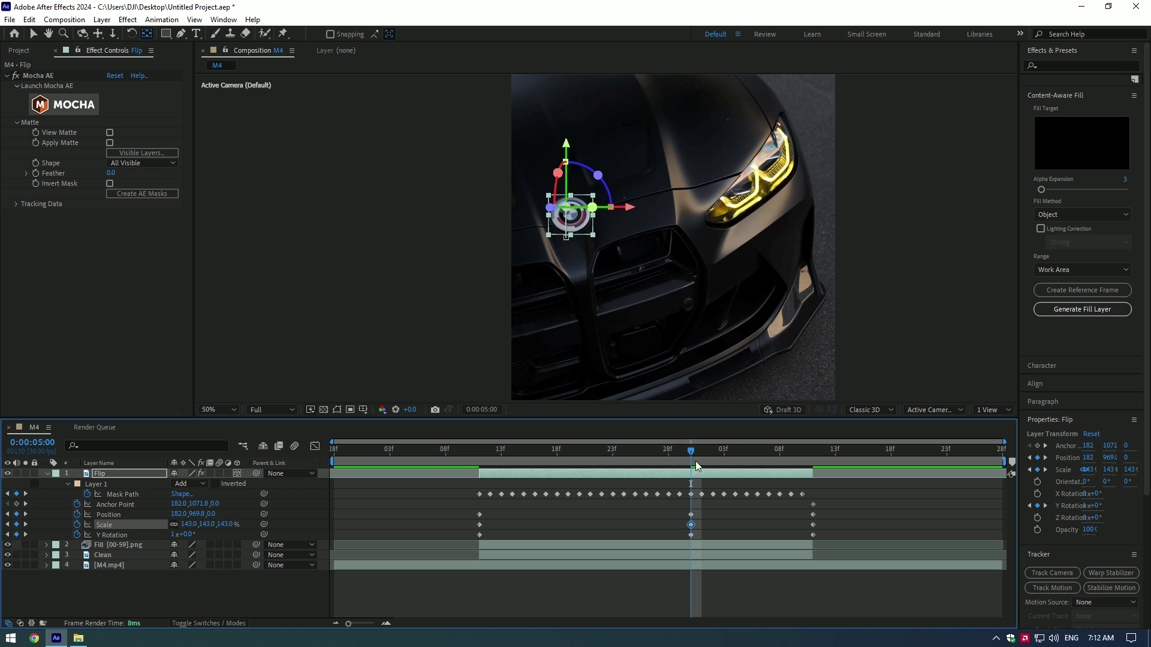
Step: Preview the badge flip from 0:00:04:10, go to 0:00:04:27 and enable motion blur for the Flip layer
{"action": "left_click_drag", "start_coordinate": [691, 453], "coordinate": [468, 464]}
{"action": "key", "text": "space"}
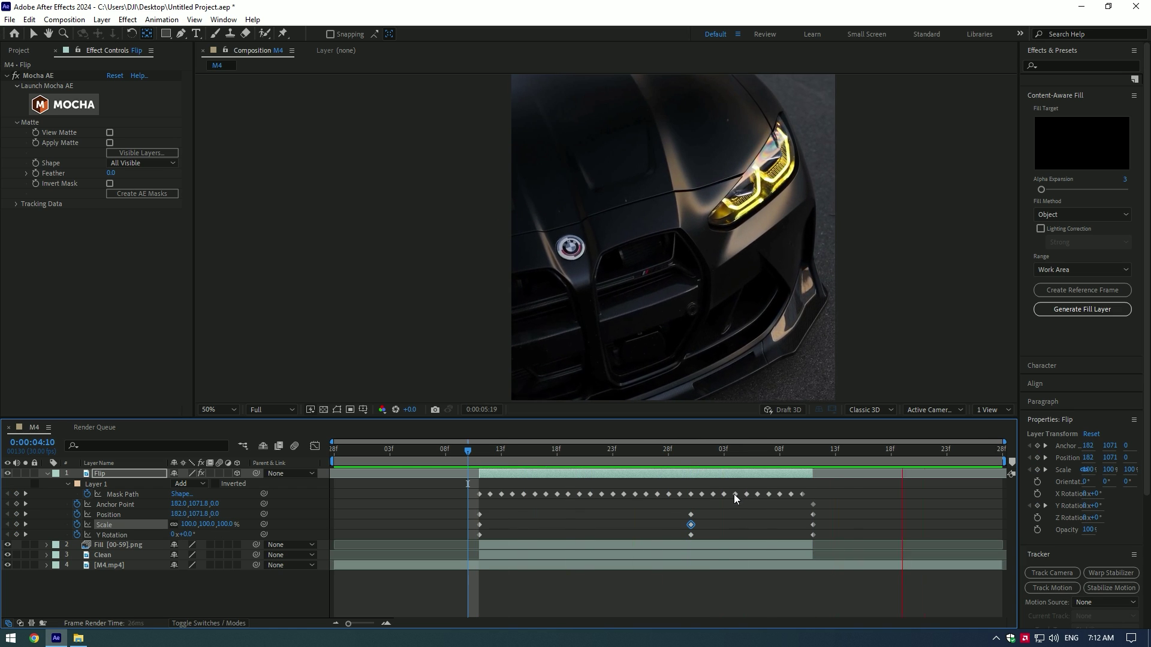
{"action": "left_click", "coordinate": [657, 451]}
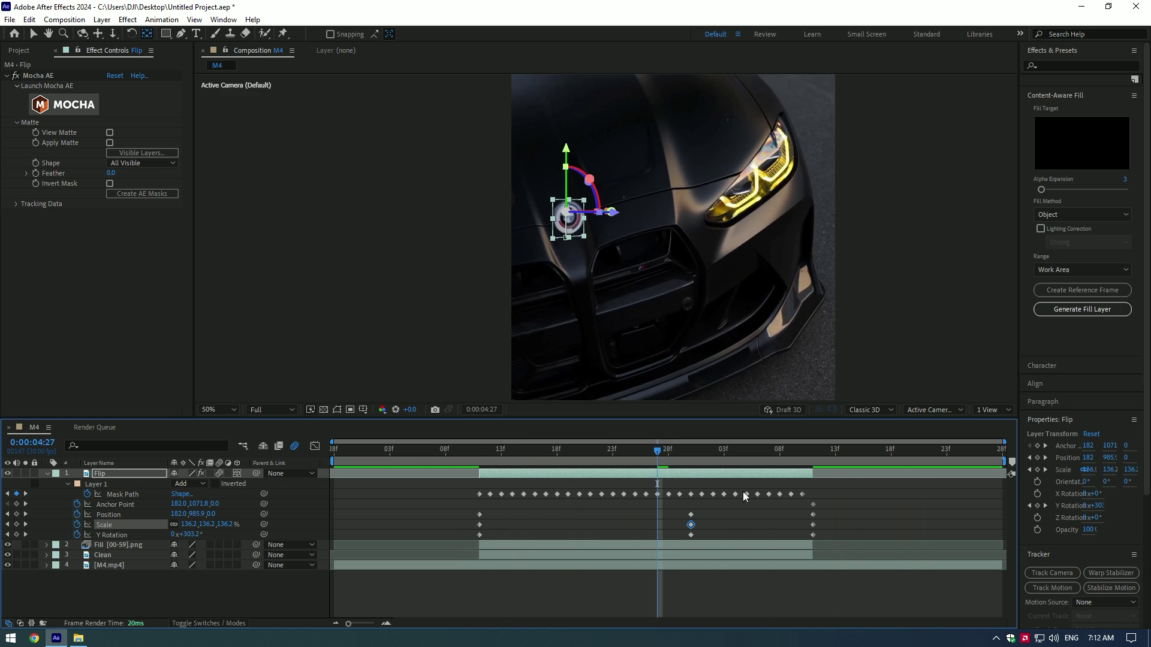
Step: Apply Easy Ease to all of the Flip layer's Position, Scale and Y Rotation keyframes
{"action": "left_click_drag", "start_coordinate": [445, 508], "coordinate": [826, 543]}
{"action": "left_click_drag", "start_coordinate": [829, 538], "coordinate": [830, 539]}
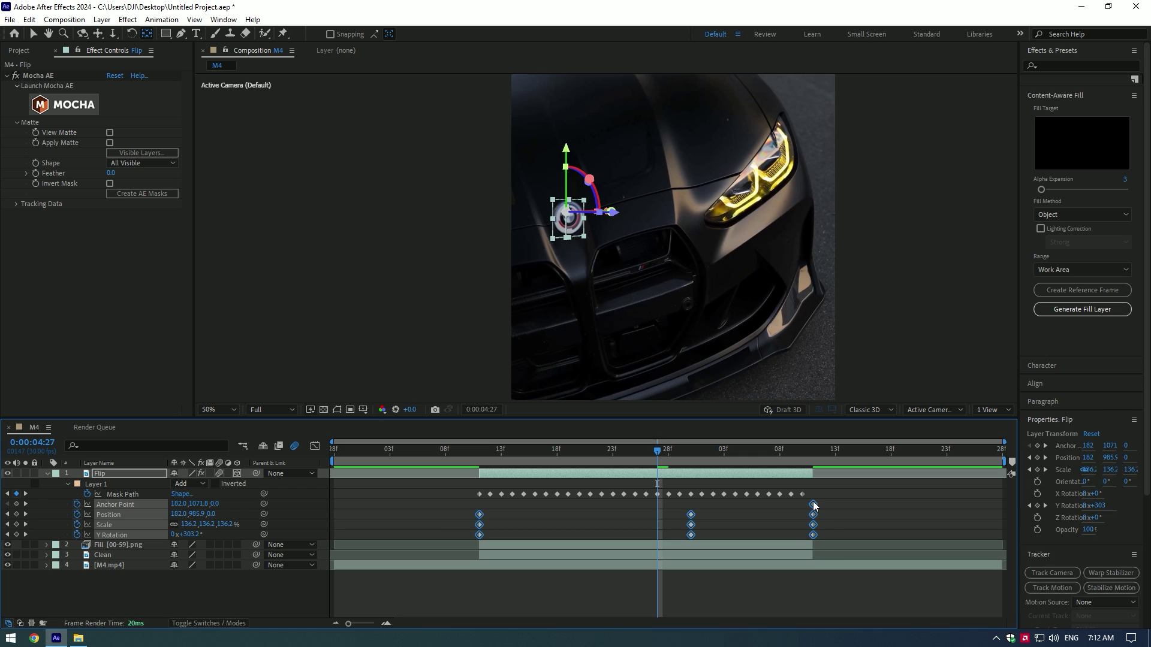
{"action": "key", "text": "F9"}
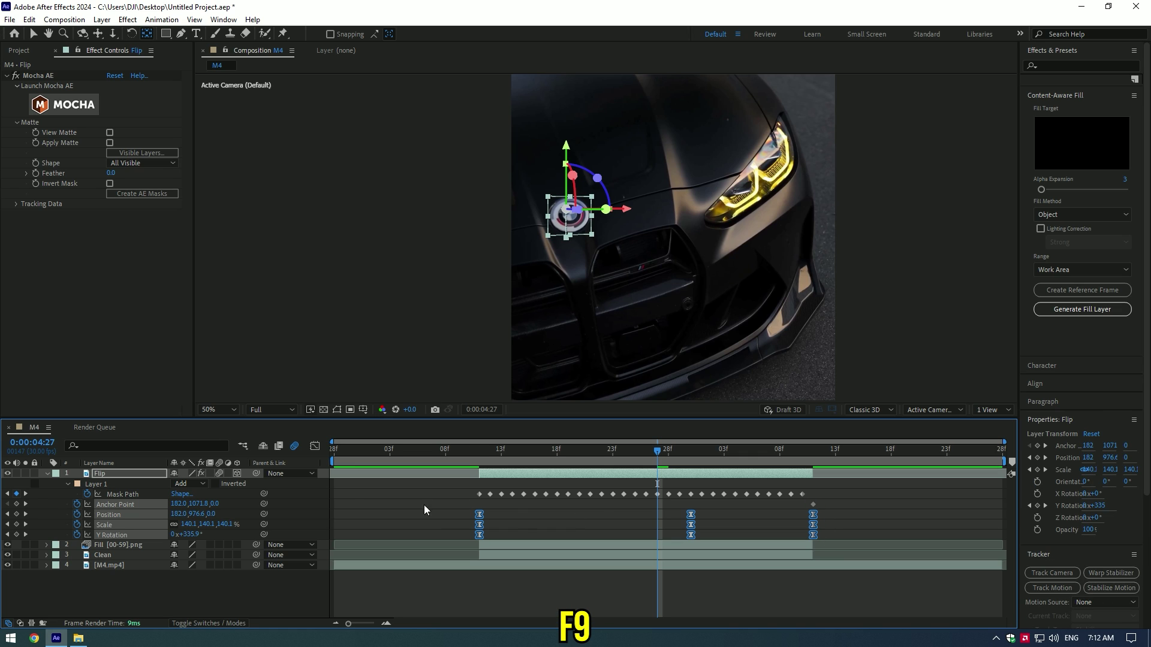
Step: Reshape the speed curves of the Flip keyframes so the flip peaks just after its start, and preview the animation
{"action": "left_click", "coordinate": [317, 447]}
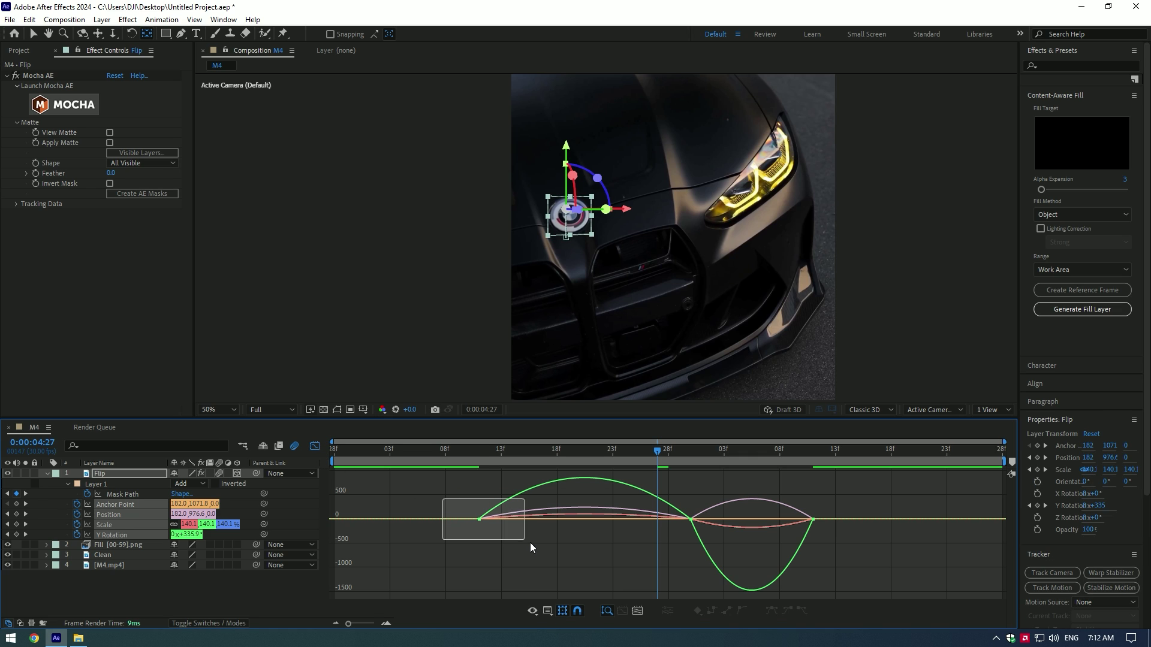
{"action": "left_click_drag", "start_coordinate": [530, 542], "coordinate": [483, 520]}
{"action": "left_click_drag", "start_coordinate": [658, 515], "coordinate": [585, 516]}
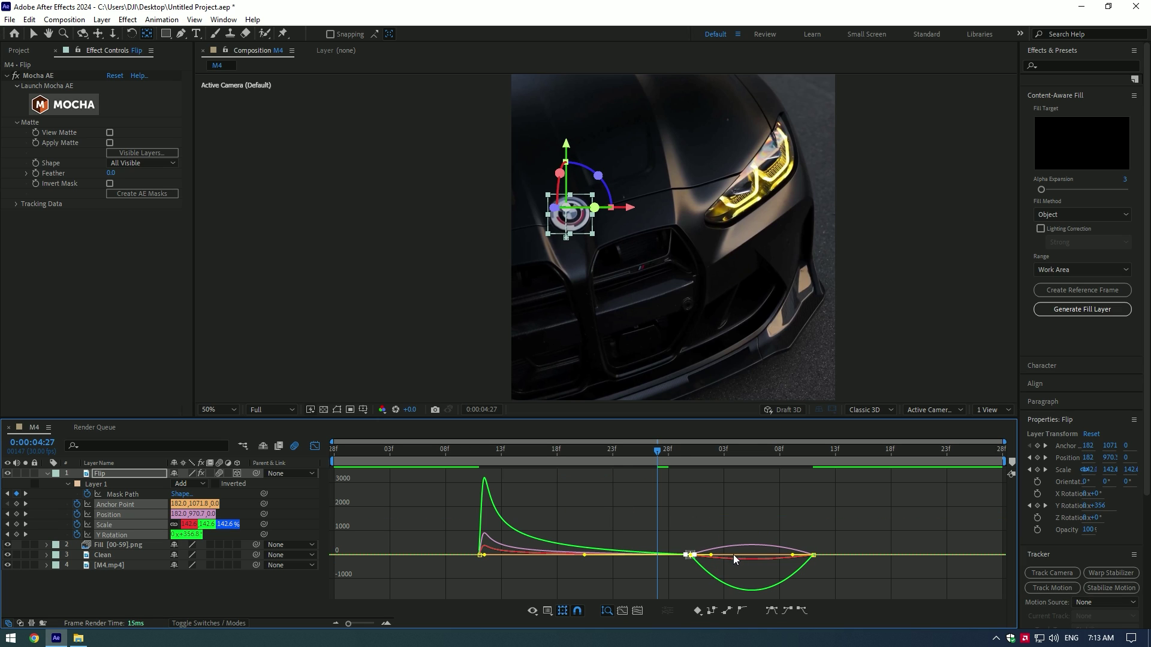
{"action": "left_click_drag", "start_coordinate": [792, 555], "coordinate": [811, 530]}
{"action": "left_click", "coordinate": [315, 447]}
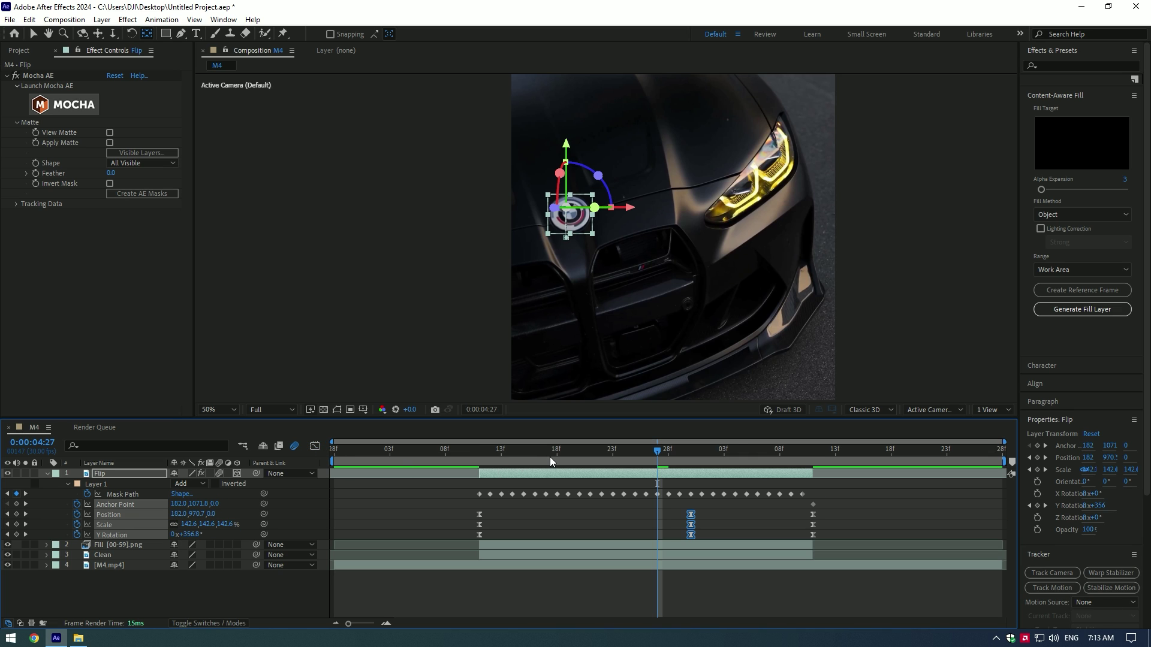
{"action": "left_click", "coordinate": [390, 451]}
{"action": "key", "text": "space"}
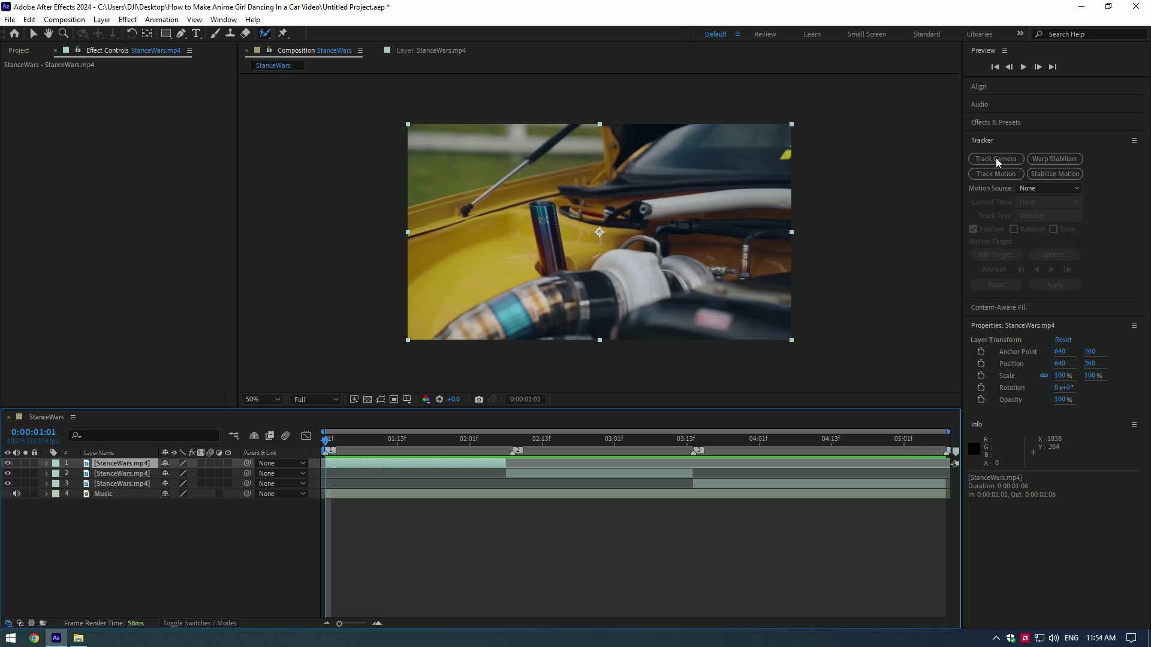
Step: Camera-track the first StanceWars.mp4 clip with Detailed Analysis, and create a null and camera from track points beside the coloured pipe
{"action": "left_click", "coordinate": [996, 159]}
{"action": "left_click", "coordinate": [17, 178]}
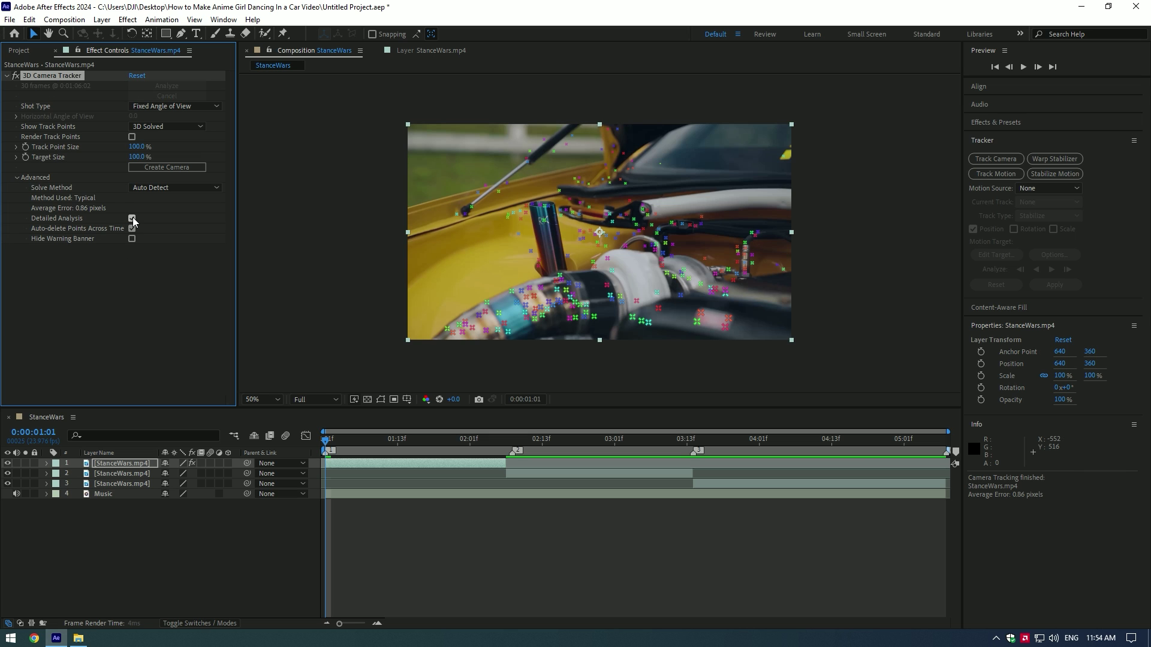
{"action": "key", "text": "period"}
{"action": "right_click", "coordinate": [563, 273]}
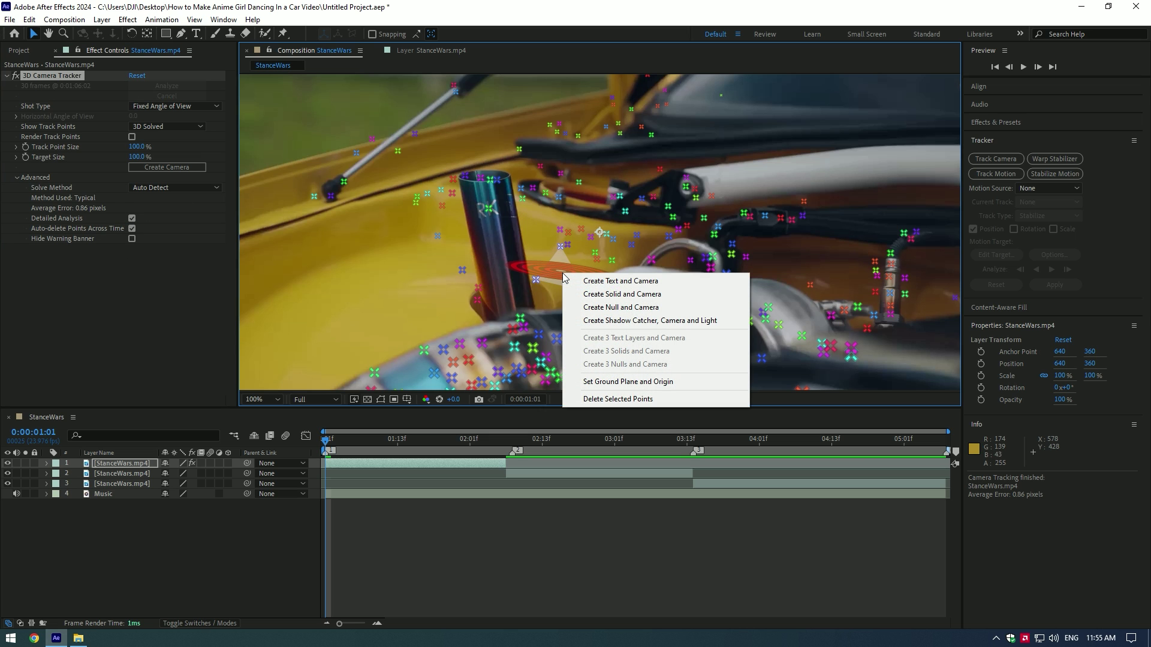
{"action": "left_click", "coordinate": [643, 312]}
Step: Trim the Track Null 1 layer to end with the first clip at 0:00:02:06, and return to 0:00:01:01
{"action": "left_click", "coordinate": [509, 450]}
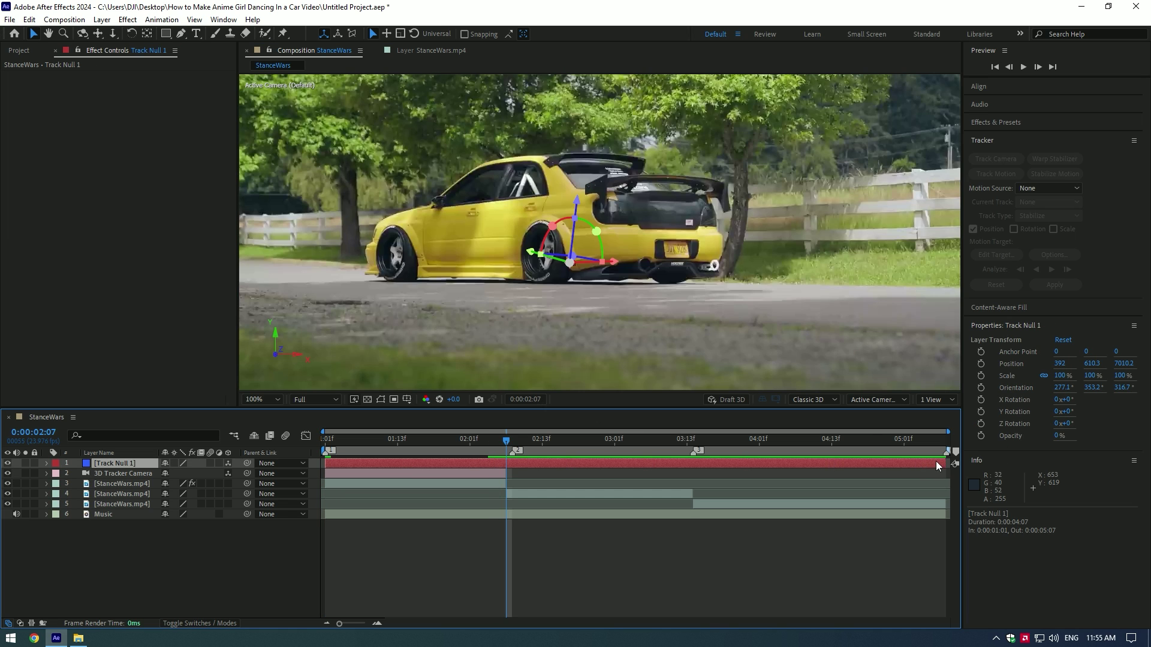
{"action": "left_click_drag", "start_coordinate": [946, 463], "coordinate": [314, 443]}
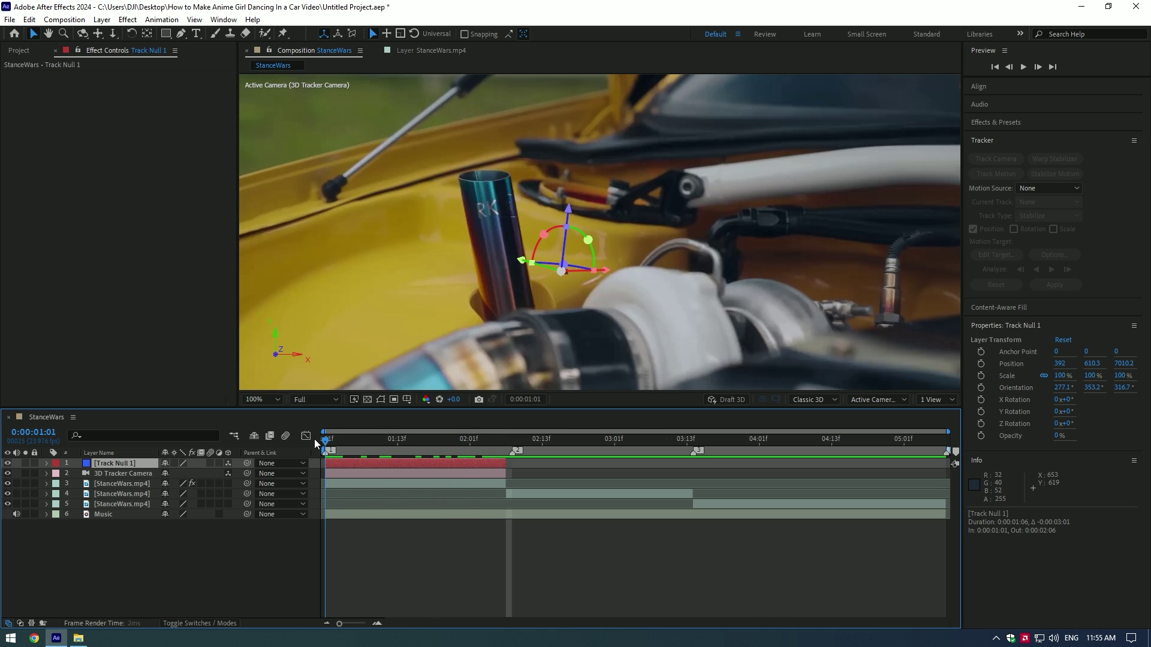
{"action": "left_click", "coordinate": [225, 535]}
{"action": "scroll", "coordinate": [442, 311], "scroll_direction": "down", "scroll_amount": 2}
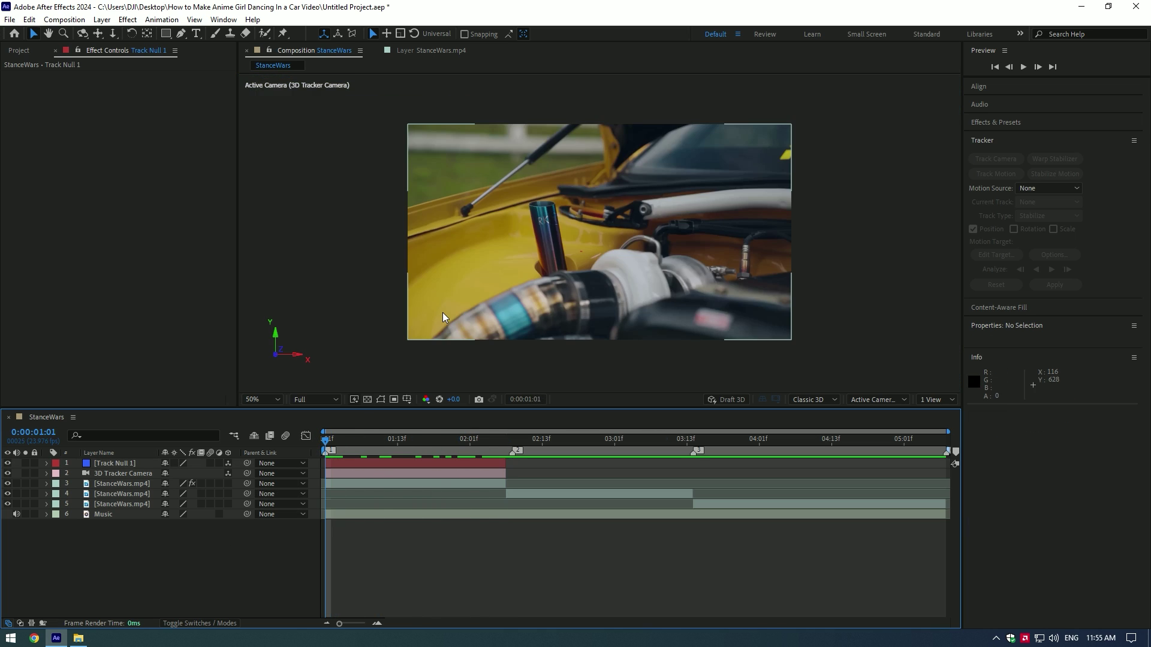
Step: Add Anime.mp4 as the uppermost layer of the StanceWars composition and scale it to 41%
{"action": "left_click", "coordinate": [19, 50]}
{"action": "left_click_drag", "start_coordinate": [37, 155], "coordinate": [145, 476]}
{"action": "key", "text": "s"}
{"action": "left_click", "coordinate": [49, 464]}
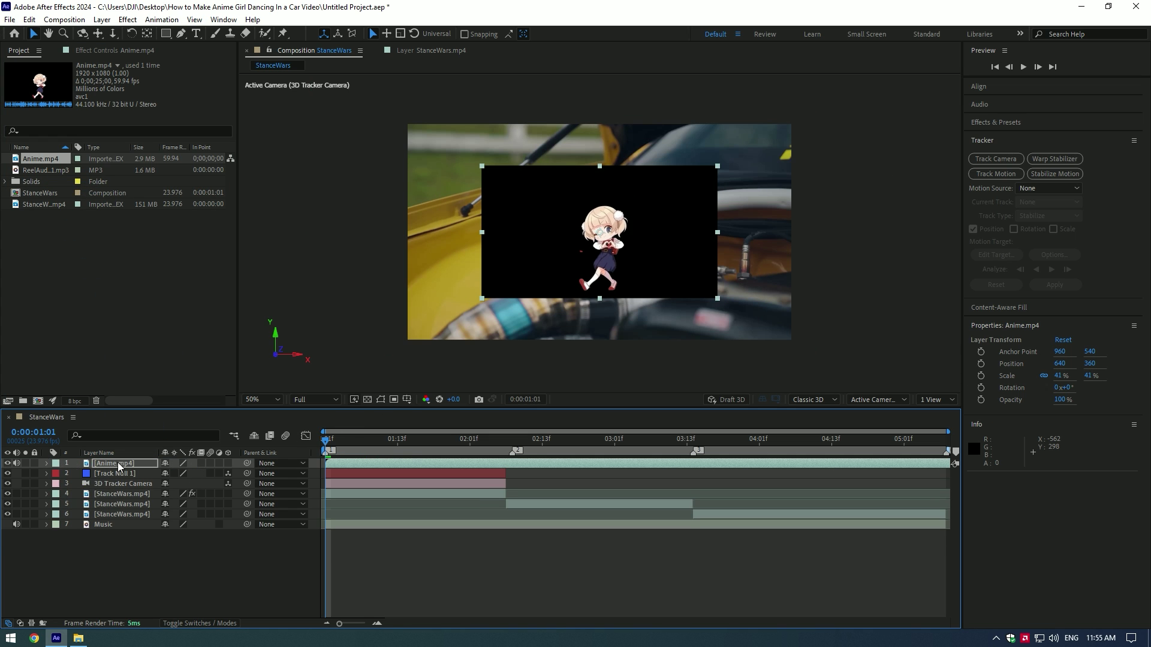
Step: Remove the Anime.mp4 layer's black background with Luma Key set to Key Out Darker, Threshold 1 and Edge Thin 2
{"action": "key", "text": "ctrl+space"}
{"action": "type", "text": "luma"}
{"action": "left_click", "coordinate": [105, 398]}
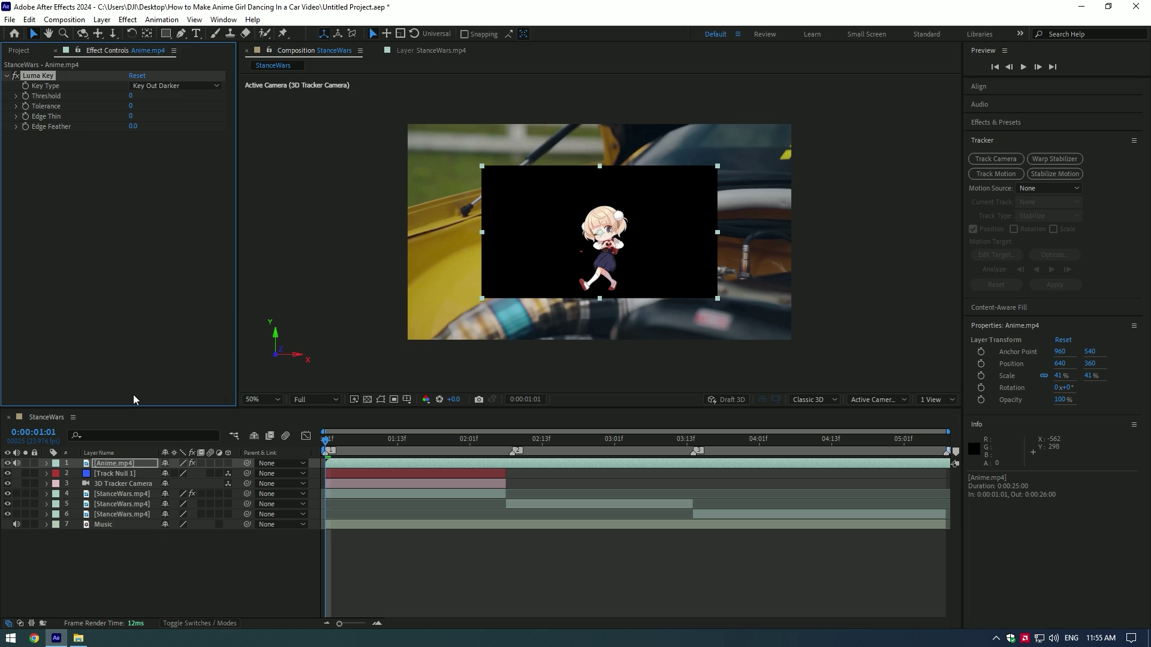
{"action": "left_click", "coordinate": [177, 87]}
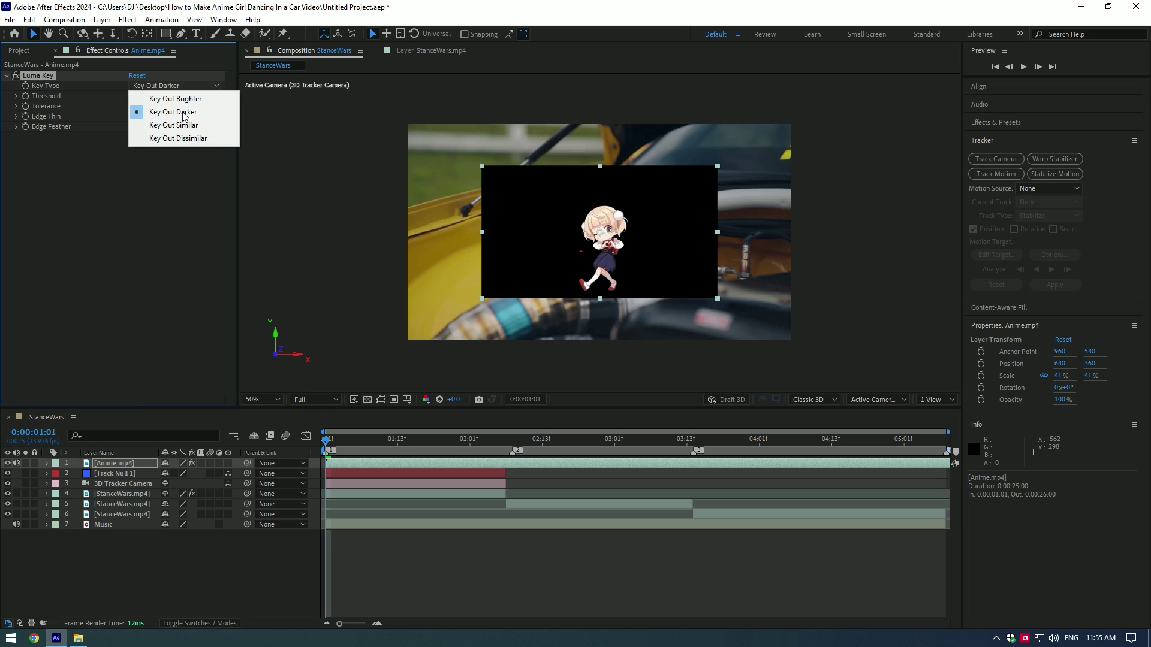
{"action": "left_click", "coordinate": [183, 114]}
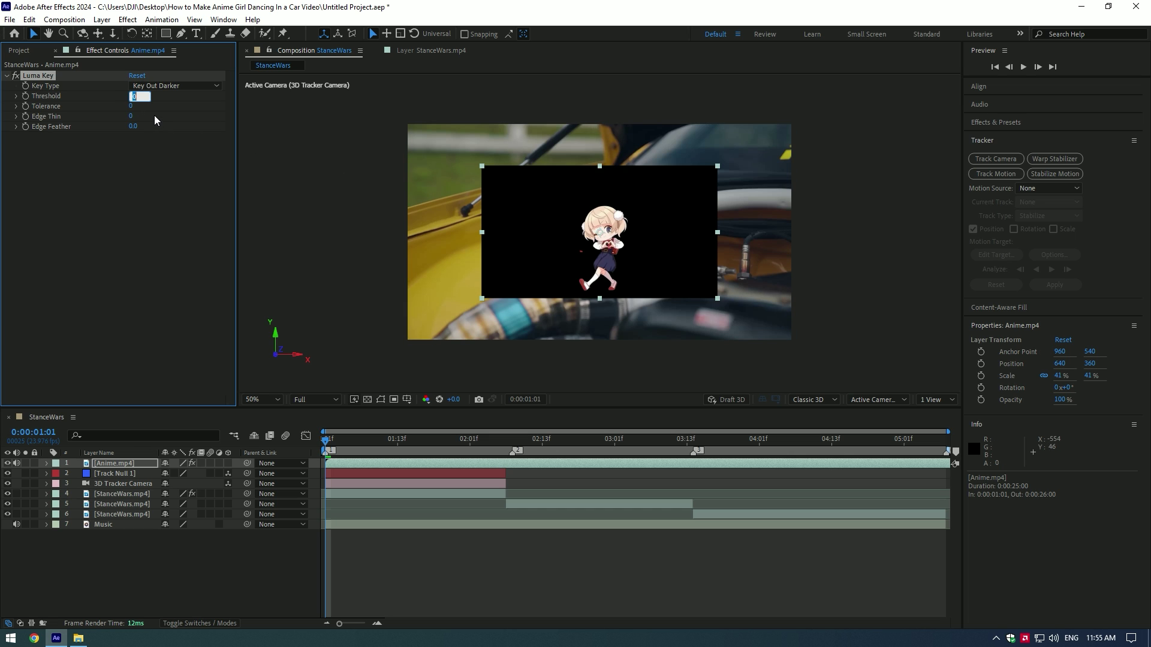
{"action": "type", "text": "1"}
{"action": "key", "text": "Return"}
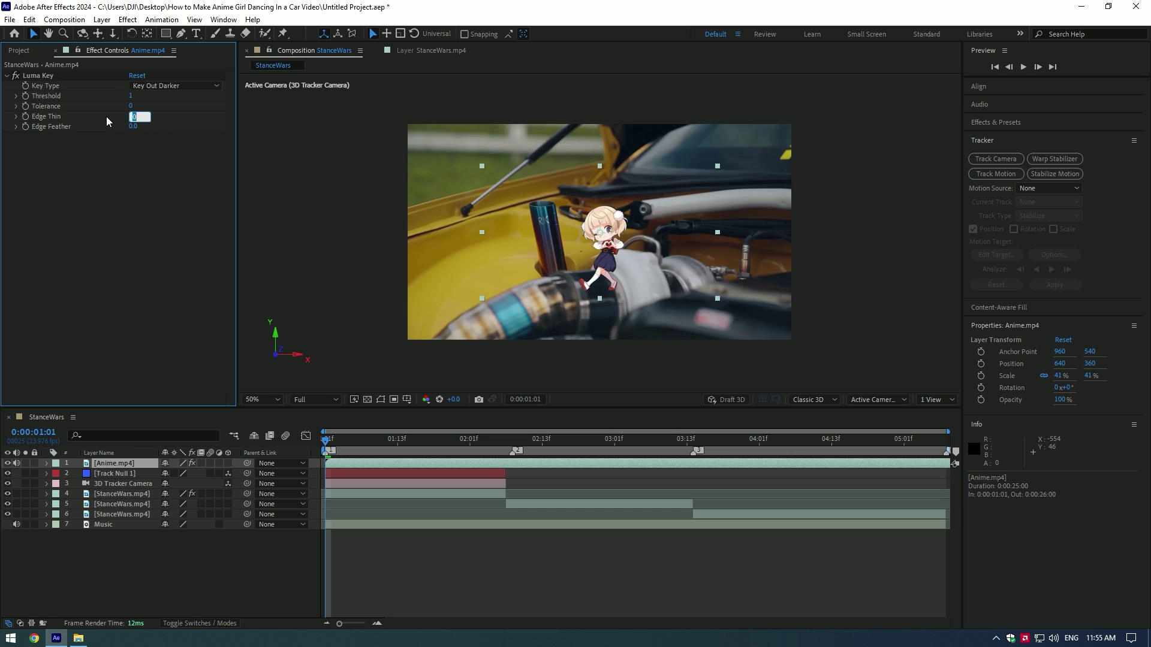
Step: Cut the Anime.mp4 layer at 0:00:02:07, keep only the part over the first clip, and return to 0:00:01:01
{"action": "left_click_drag", "start_coordinate": [326, 440], "coordinate": [508, 441]}
{"action": "key", "text": "alt+]"}
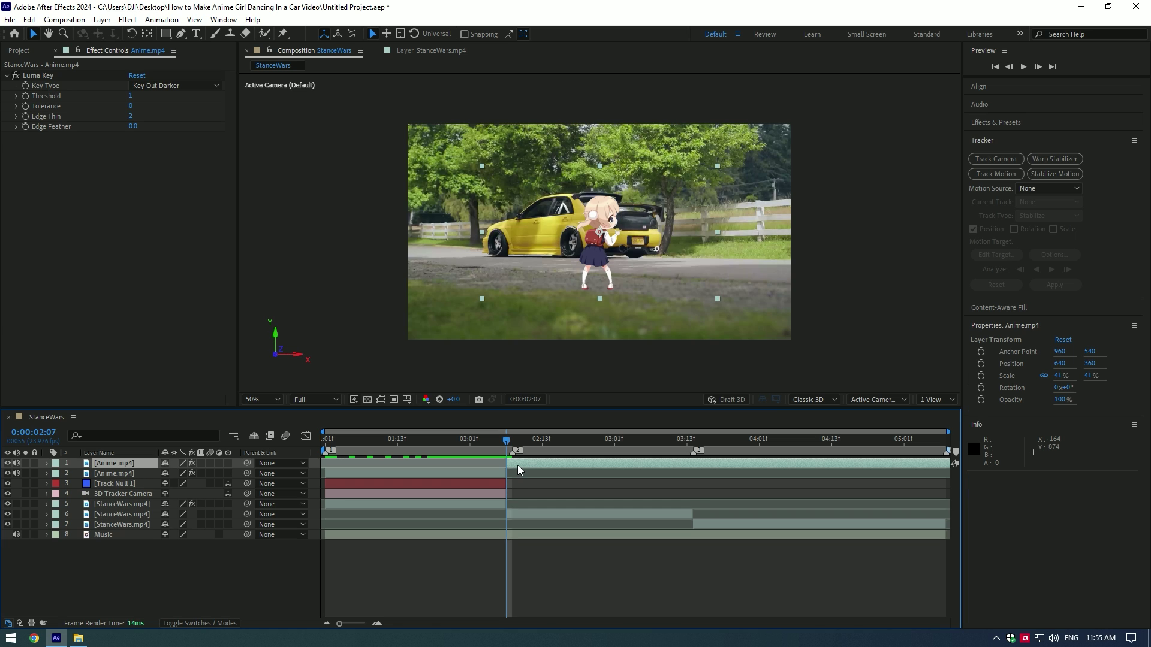
{"action": "left_click", "coordinate": [324, 441]}
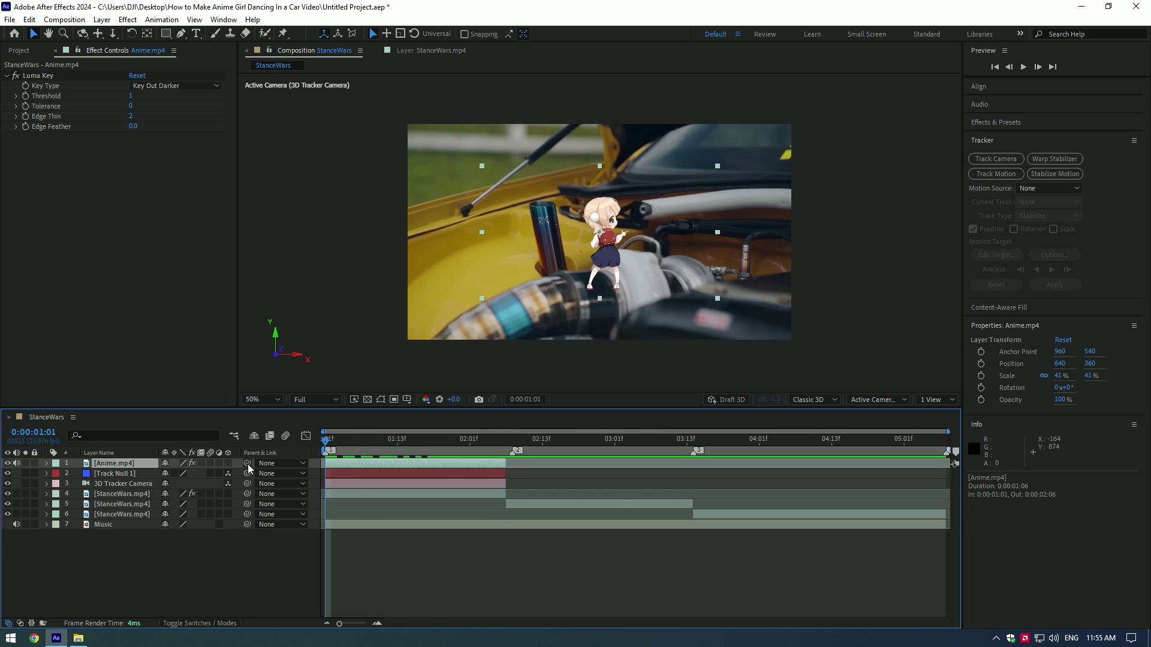
Step: Parent the Anime.mp4 layer to Track Null 1 and make it a 3D layer
{"action": "left_click_drag", "start_coordinate": [248, 465], "coordinate": [114, 478]}
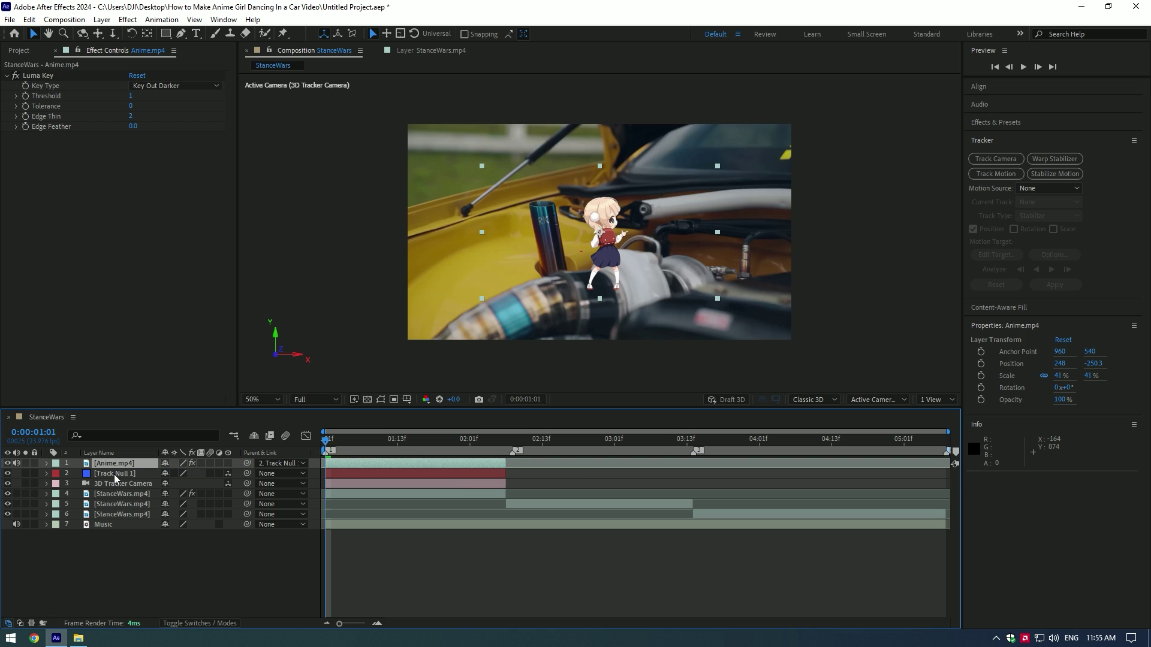
{"action": "left_click", "coordinate": [229, 463]}
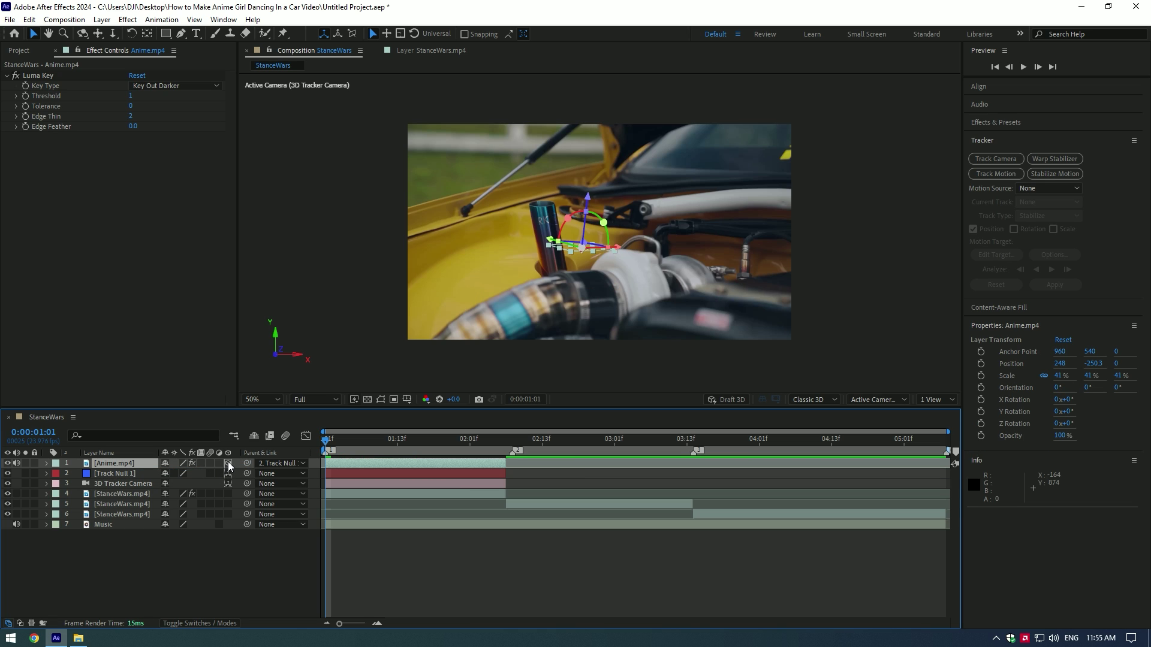
Step: Stand the anime figure upright beside the coloured pipe, at Scale 93.5%, Orientation about 286.5°, 325.2°, 196.5° and Position about 235.6, -189.8, -341.1
{"action": "scroll", "coordinate": [588, 252], "scroll_direction": "up", "scroll_amount": 2}
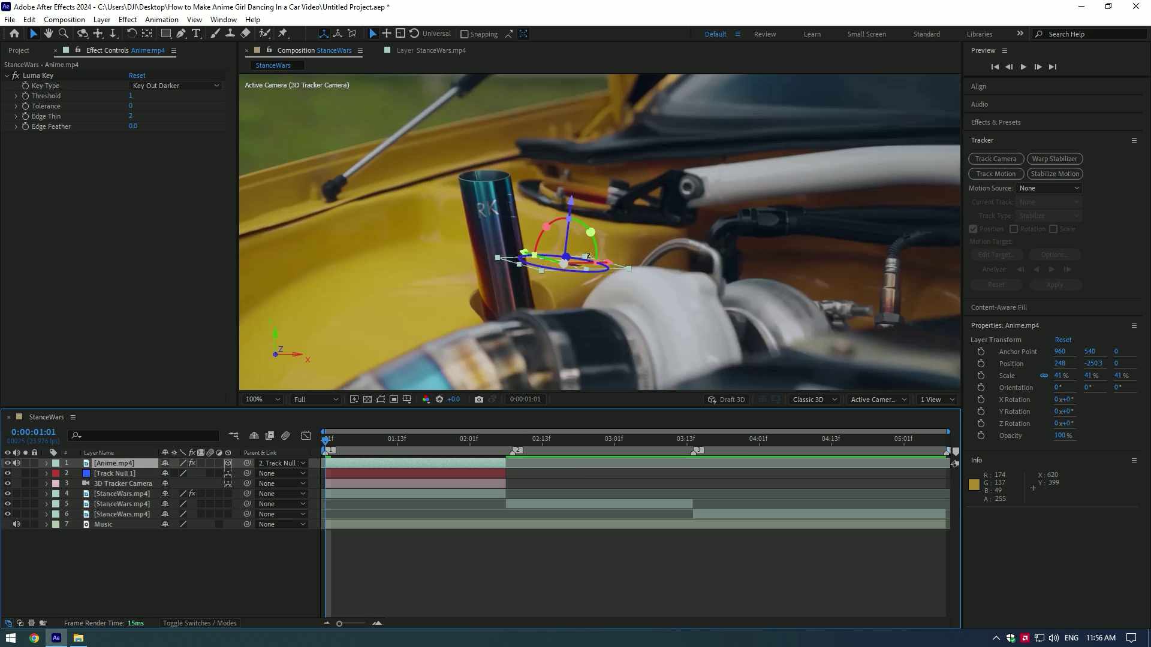
{"action": "left_click_drag", "start_coordinate": [571, 202], "coordinate": [573, 184]}
{"action": "left_click_drag", "start_coordinate": [593, 214], "coordinate": [547, 207]}
{"action": "left_click_drag", "start_coordinate": [570, 227], "coordinate": [579, 226]}
{"action": "left_click_drag", "start_coordinate": [522, 252], "coordinate": [563, 240]}
{"action": "left_click", "coordinate": [395, 270]}
{"action": "left_click", "coordinate": [562, 246]}
{"action": "left_click_drag", "start_coordinate": [621, 278], "coordinate": [693, 317]}
{"action": "left_click_drag", "start_coordinate": [543, 207], "coordinate": [540, 210]}
{"action": "left_click_drag", "start_coordinate": [567, 185], "coordinate": [568, 156]}
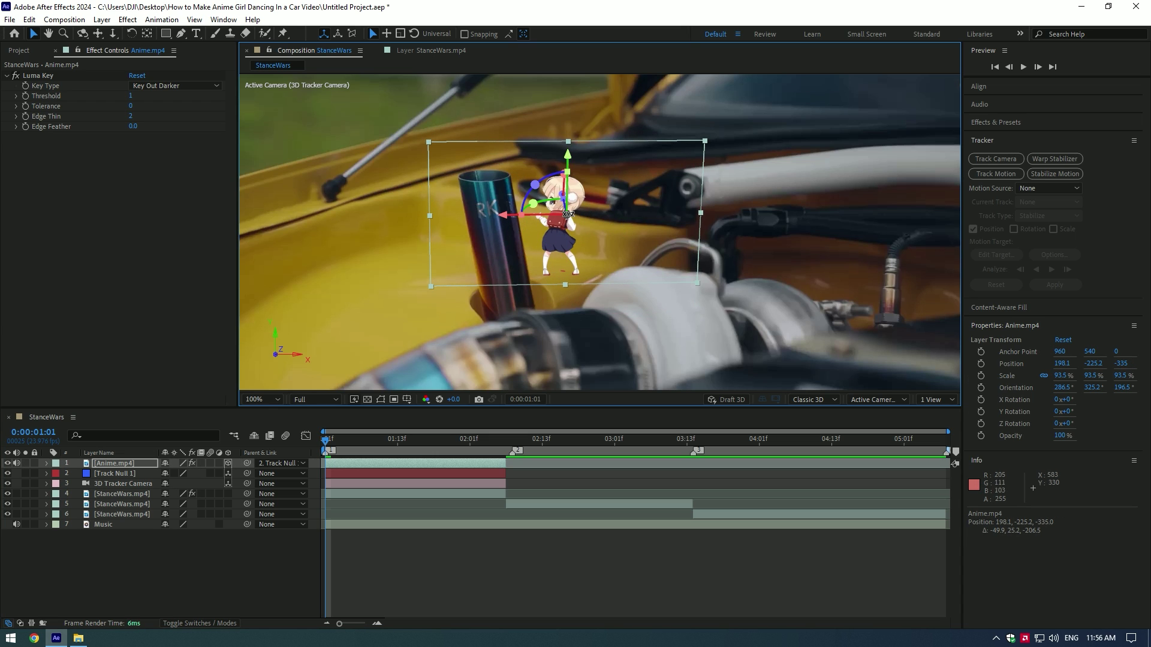
{"action": "left_click_drag", "start_coordinate": [668, 223], "coordinate": [676, 222]}
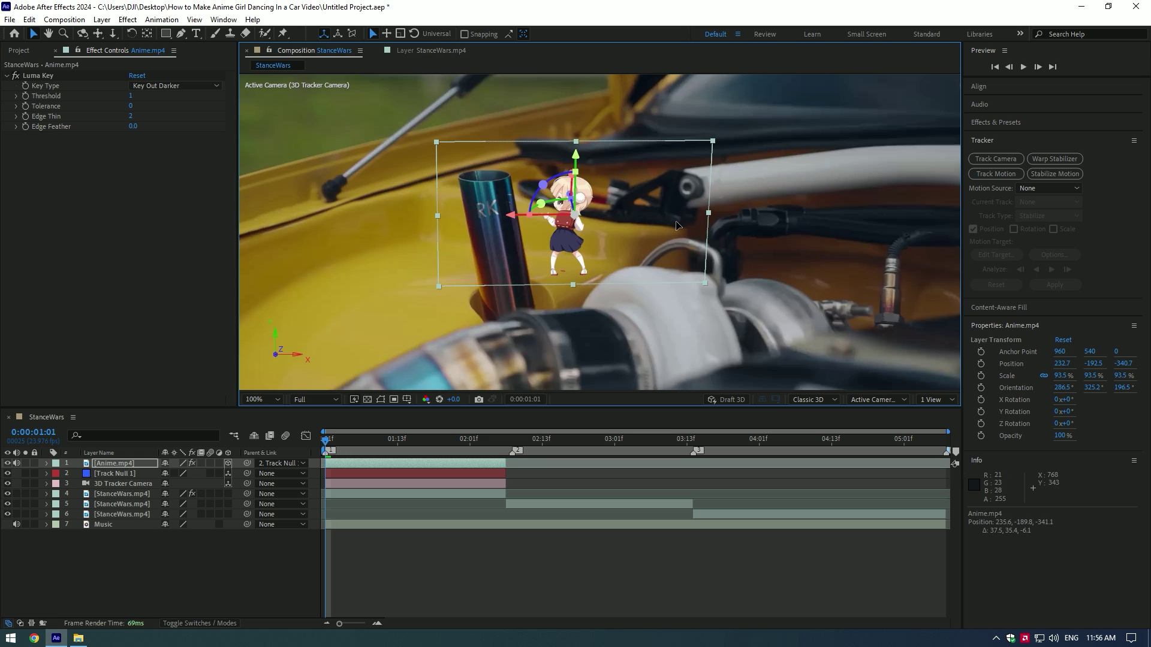
{"action": "left_click_drag", "start_coordinate": [349, 441], "coordinate": [507, 439]}
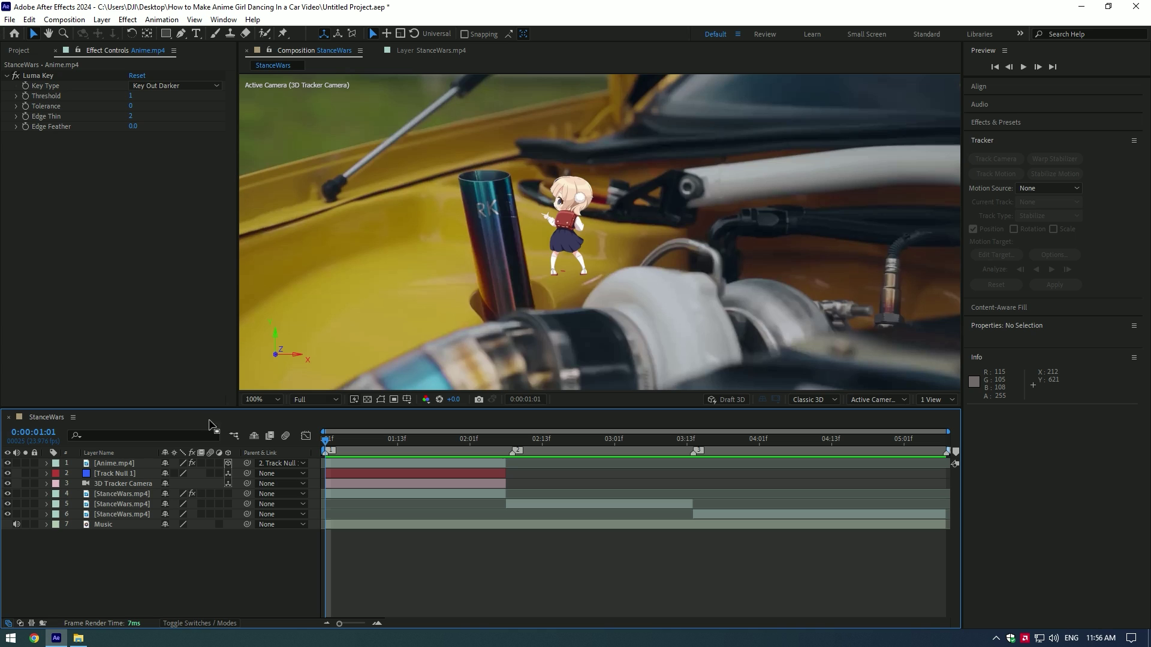
Step: Duplicate the Anime.mp4 layer and rename the lower copy Shadow
{"action": "left_click", "coordinate": [350, 462]}
{"action": "key", "text": "ctrl+d"}
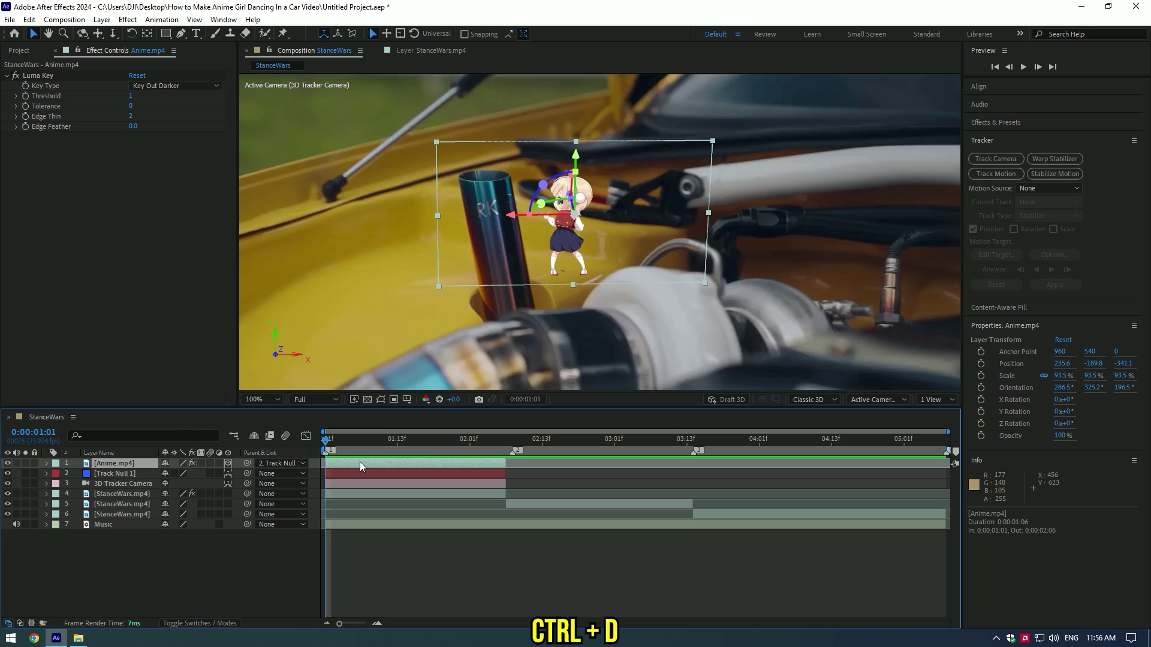
{"action": "left_click", "coordinate": [109, 474]}
{"action": "right_click", "coordinate": [109, 473]}
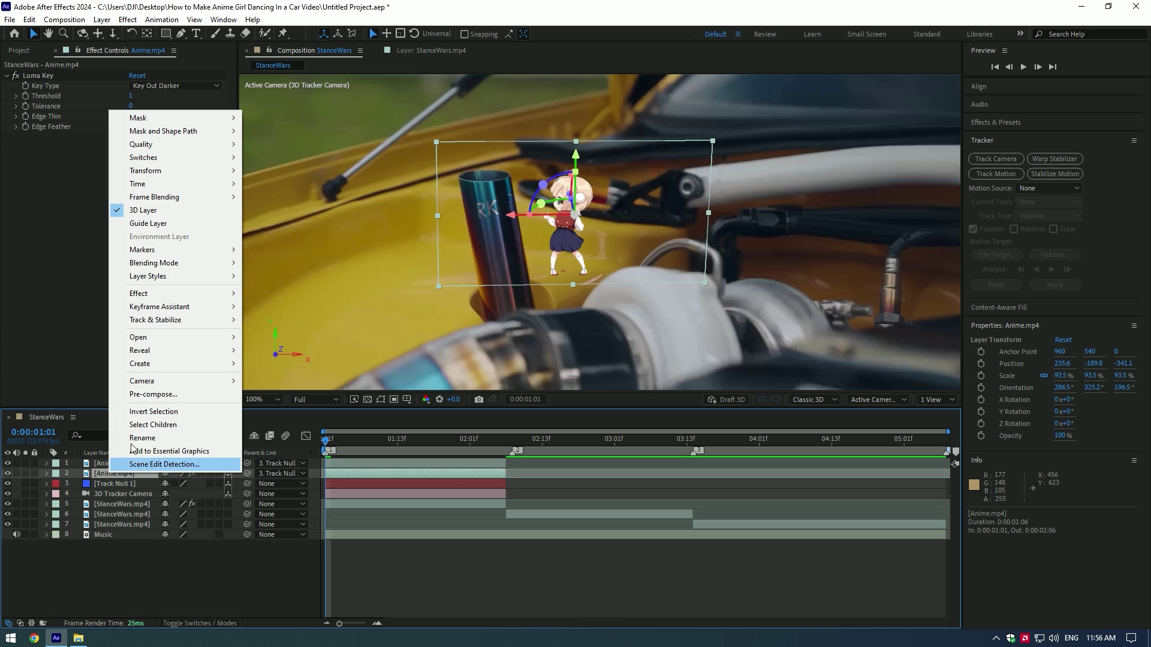
{"action": "left_click", "coordinate": [132, 438]}
{"action": "type", "text": "Shado"}
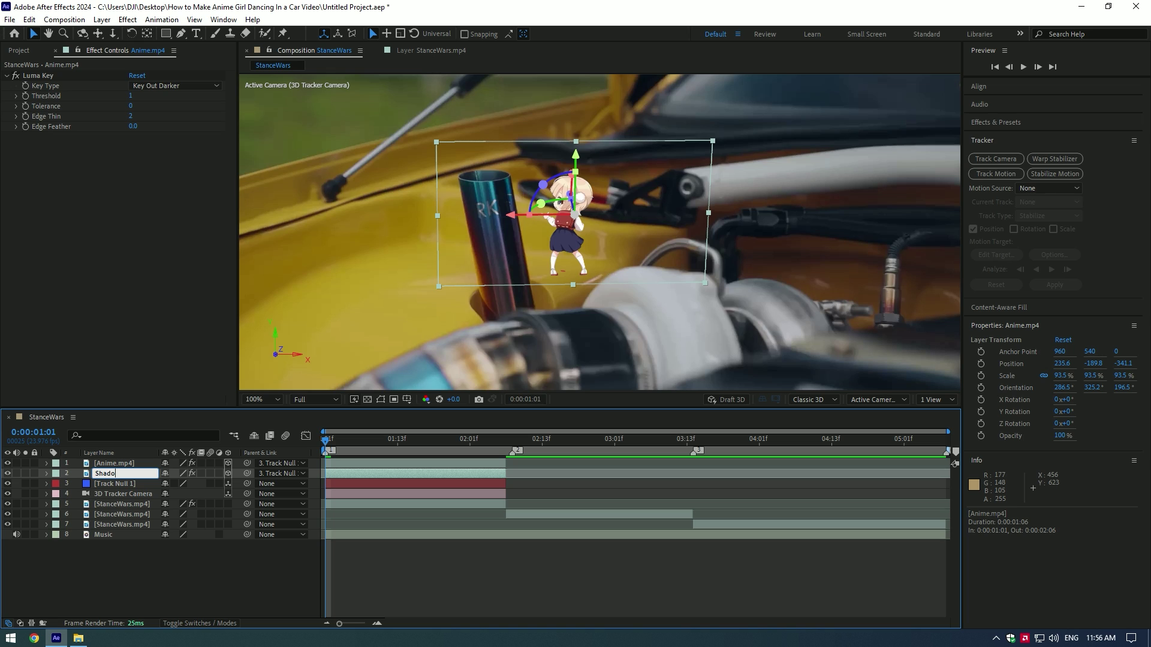
{"action": "type", "text": "w"}
{"action": "key", "text": "Return"}
Step: Apply a Fill effect to the Shadow layer and set its colour to dark grey 434343
{"action": "key", "text": "ctrl+space"}
{"action": "type", "text": "fill"}
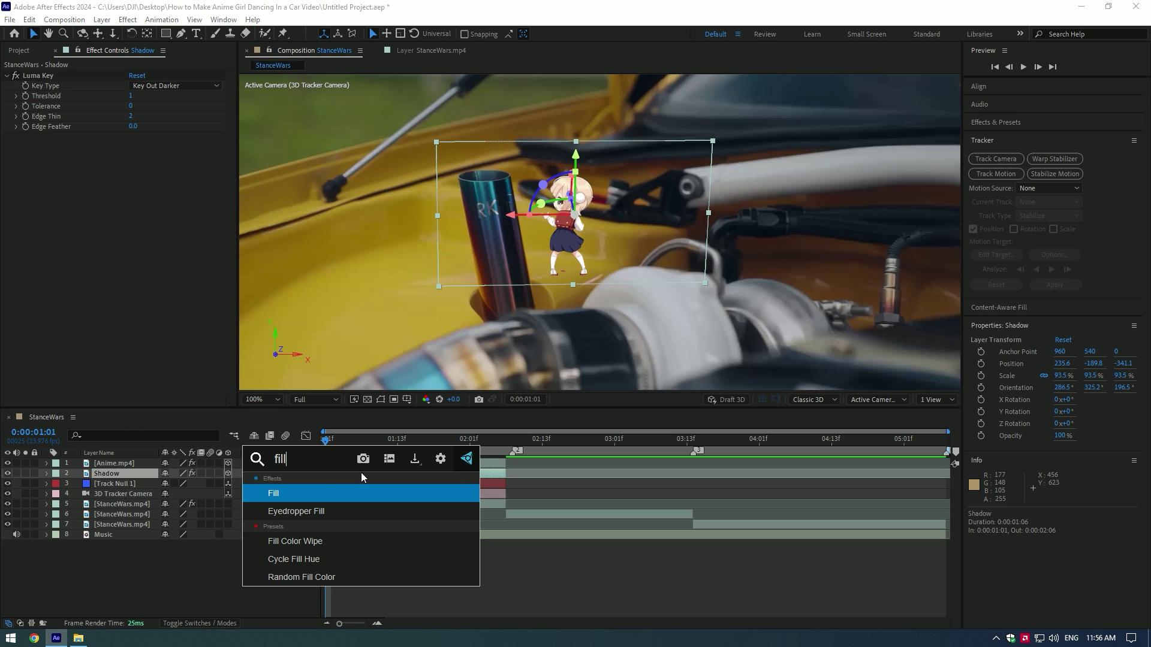
{"action": "key", "text": "Return"}
{"action": "left_click", "coordinate": [134, 167]}
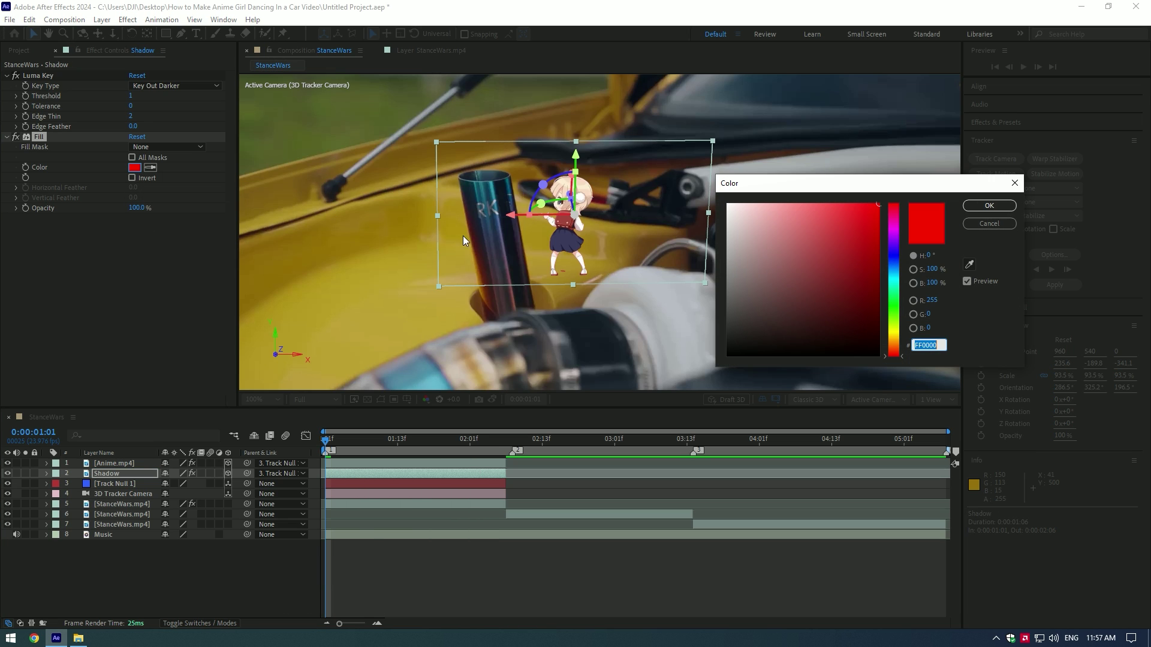
{"action": "left_click_drag", "start_coordinate": [756, 293], "coordinate": [721, 312]}
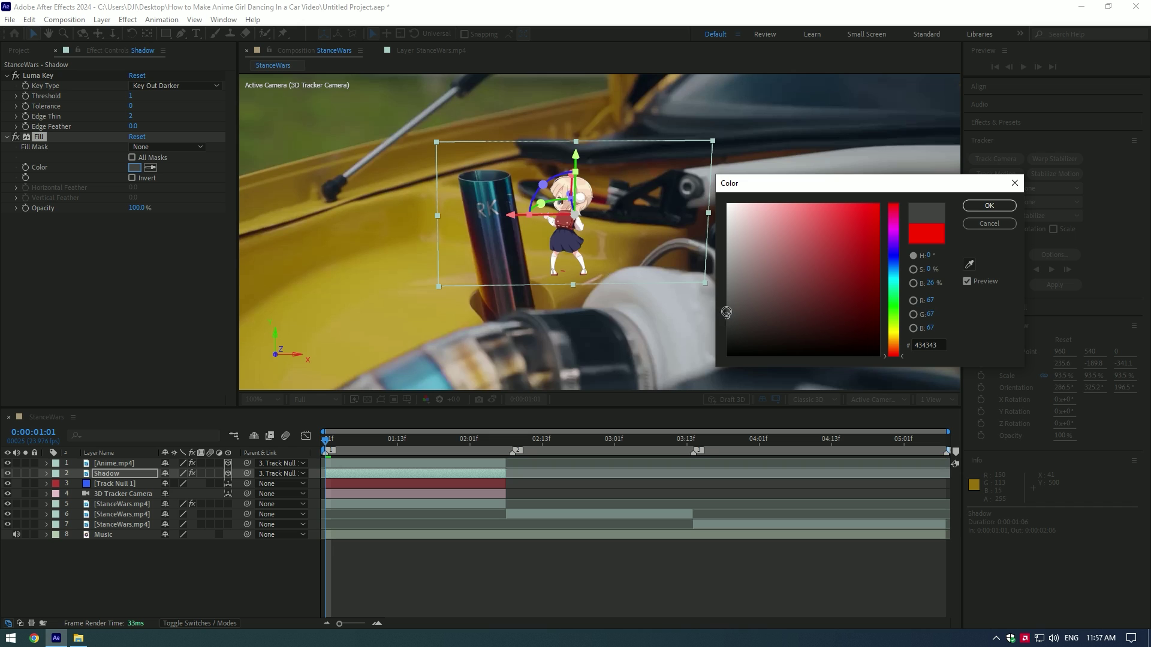
{"action": "left_click", "coordinate": [989, 205]}
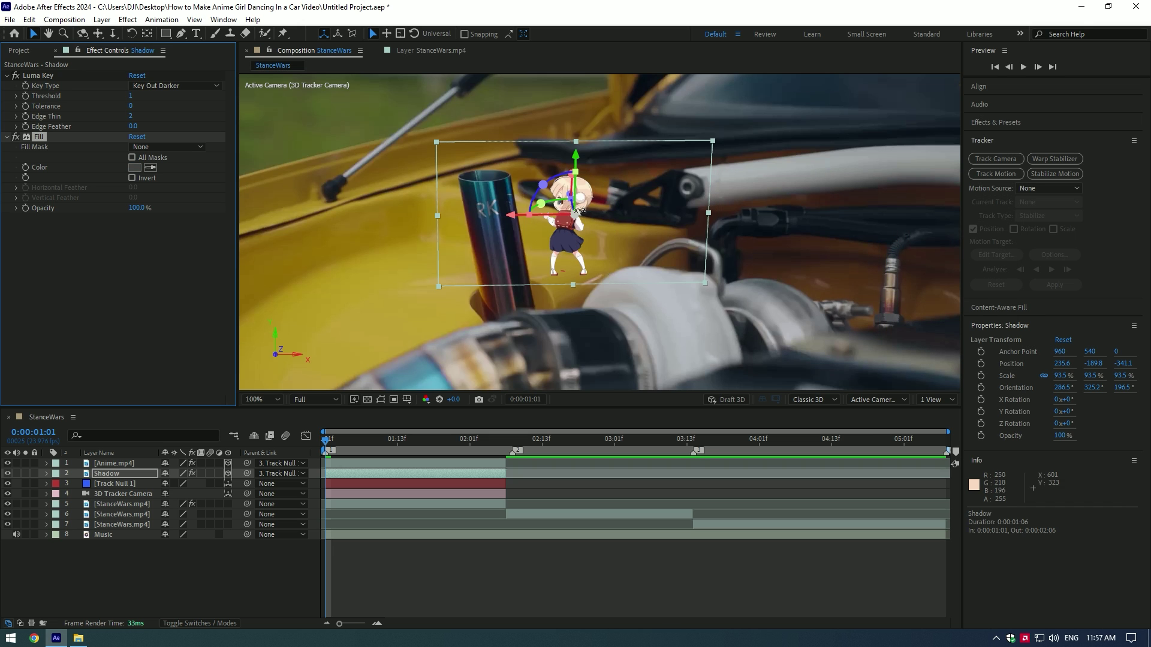
Step: Lay the Shadow layer flat at the figure's feet, at Orientation about 1.7°, 9°, 217.2° and Position about 254.4, -80.9, 181.5, and preview it
{"action": "left_click_drag", "start_coordinate": [579, 211], "coordinate": [557, 198]}
{"action": "left_click_drag", "start_coordinate": [533, 374], "coordinate": [533, 374]}
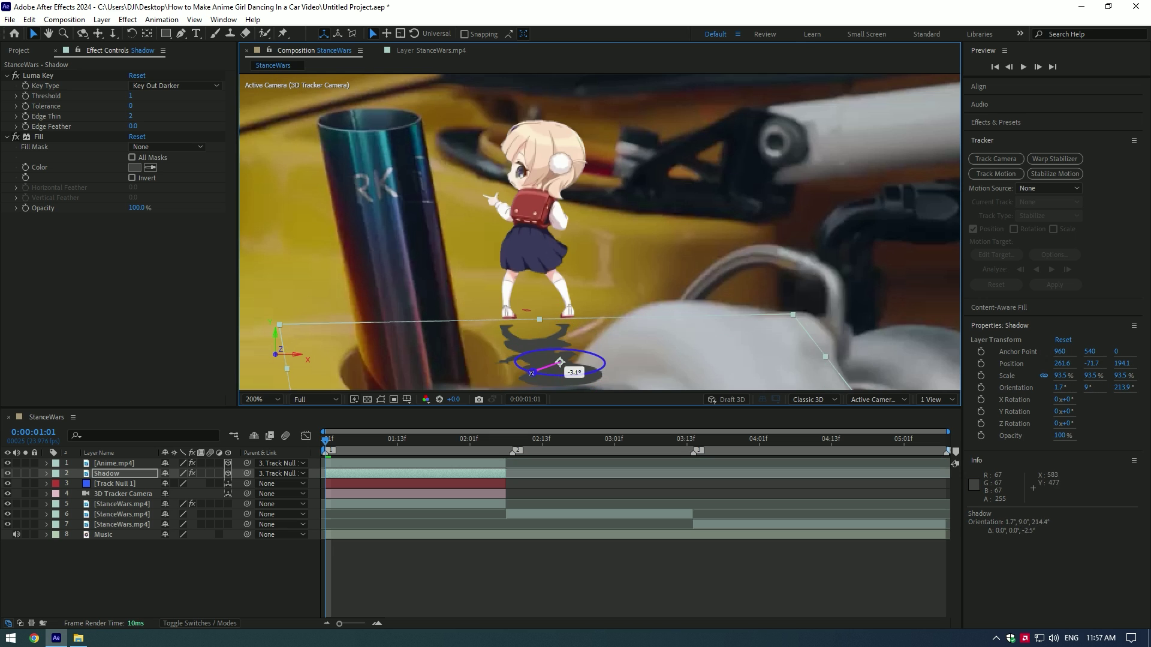
{"action": "left_click_drag", "start_coordinate": [602, 357], "coordinate": [600, 354]}
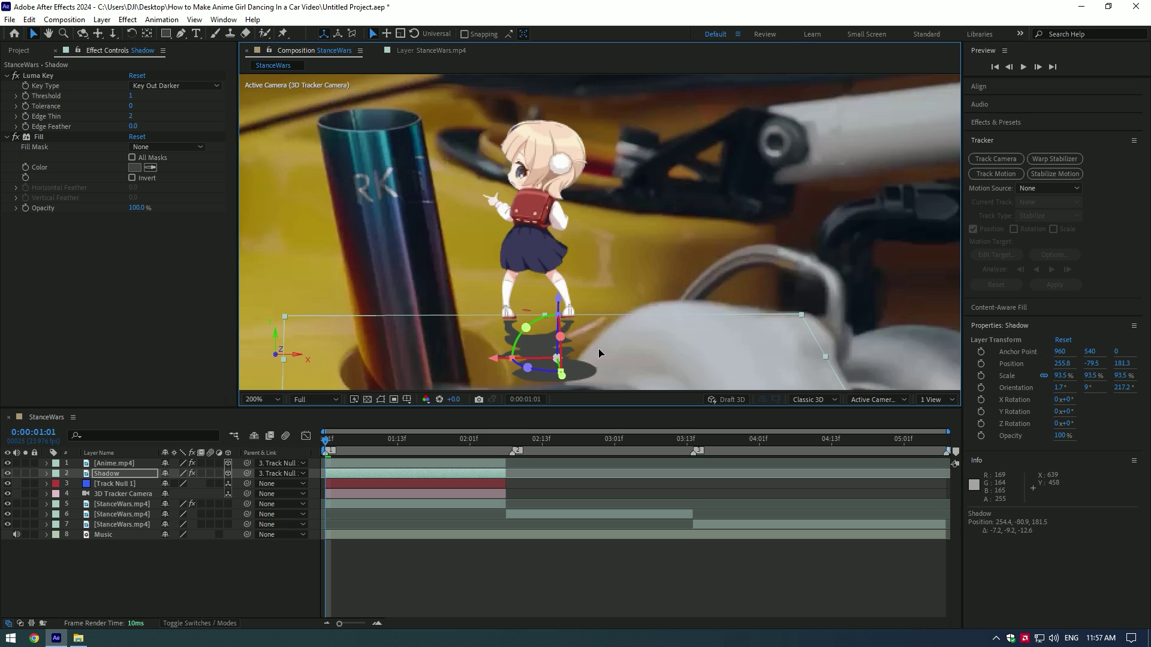
{"action": "left_click", "coordinate": [277, 565]}
{"action": "scroll", "coordinate": [498, 282], "scroll_direction": "down", "scroll_amount": 1}
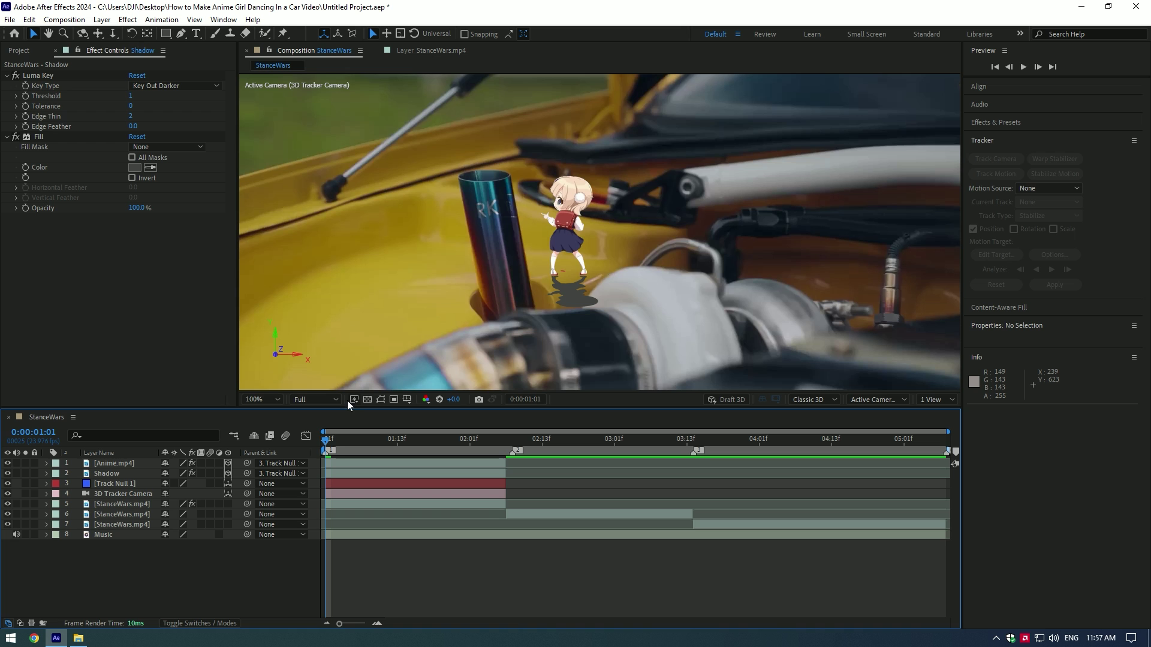
{"action": "key", "text": "space"}
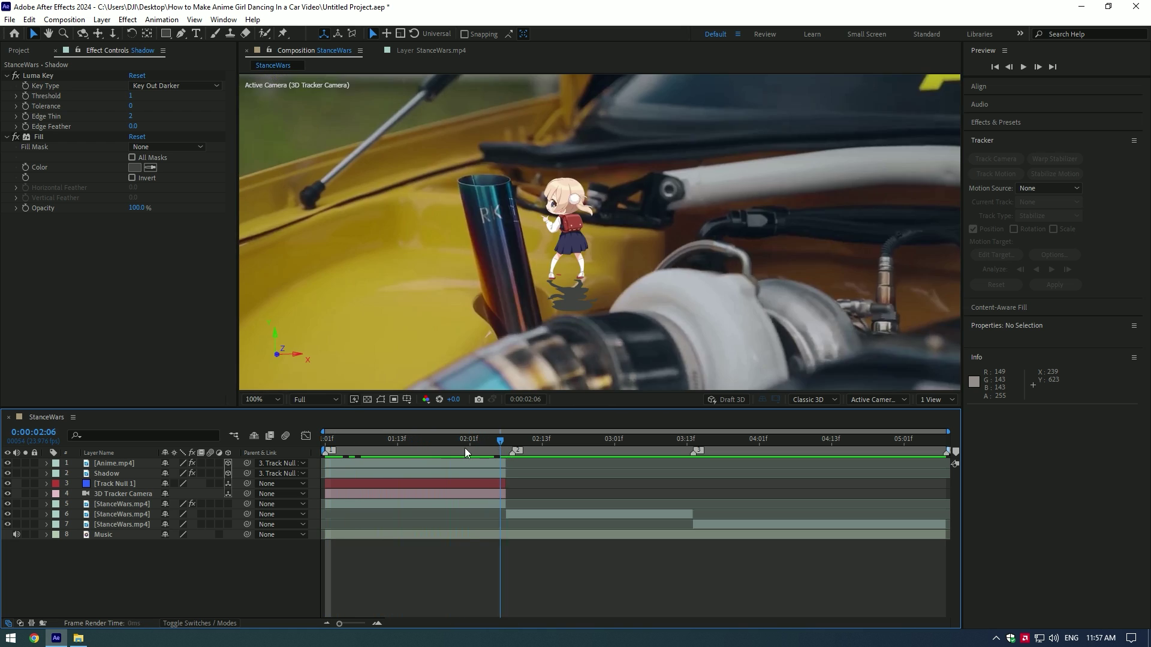
{"action": "left_click_drag", "start_coordinate": [460, 443], "coordinate": [315, 441]}
Step: Set the opacity of the Shadow layer's Fill effect to 30%
{"action": "left_click", "coordinate": [125, 473]}
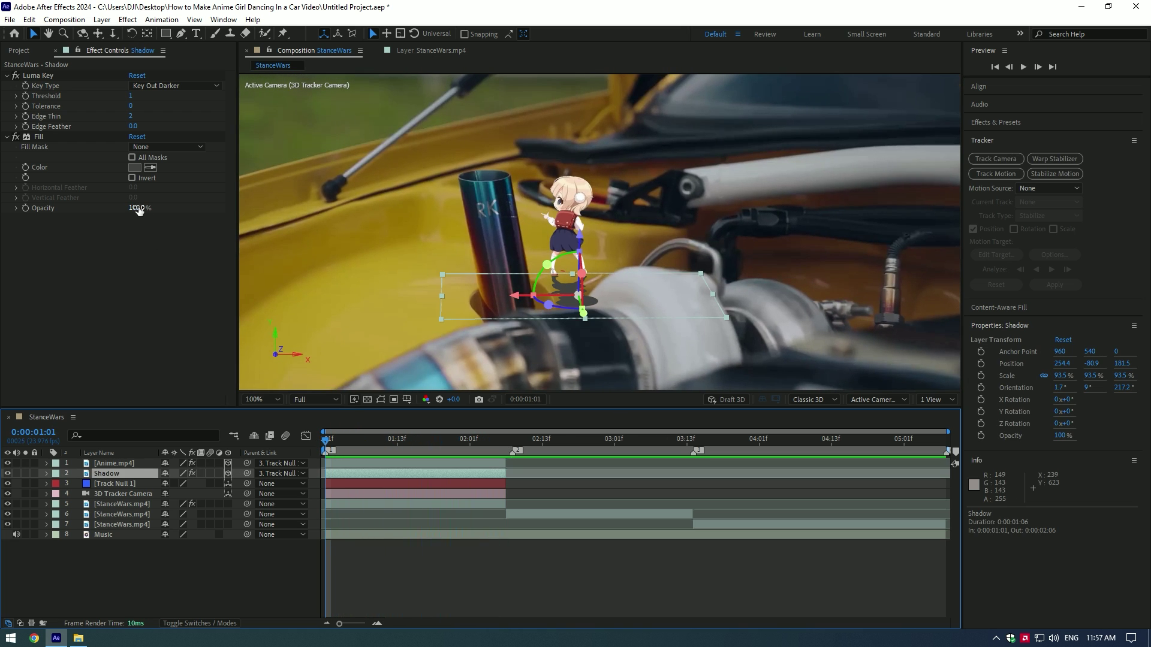
{"action": "left_click", "coordinate": [137, 208]}
{"action": "type", "text": "30"}
{"action": "key", "text": "Return"}
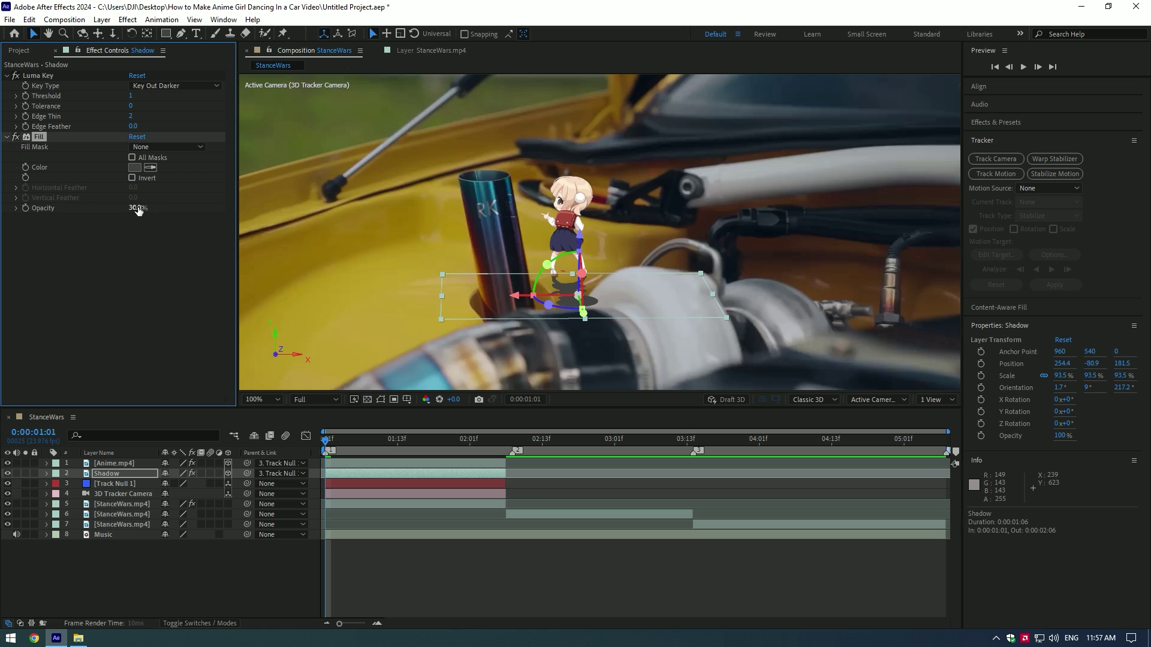
Step: Add a Gaussian Blur to the Shadow layer with Blurriness 12.9 and Repeat Edge Pixels on, and check the softened shadow
{"action": "key", "text": "ctrl+space"}
{"action": "type", "text": "gau"}
{"action": "key", "text": "Down"}
{"action": "key", "text": "Return"}
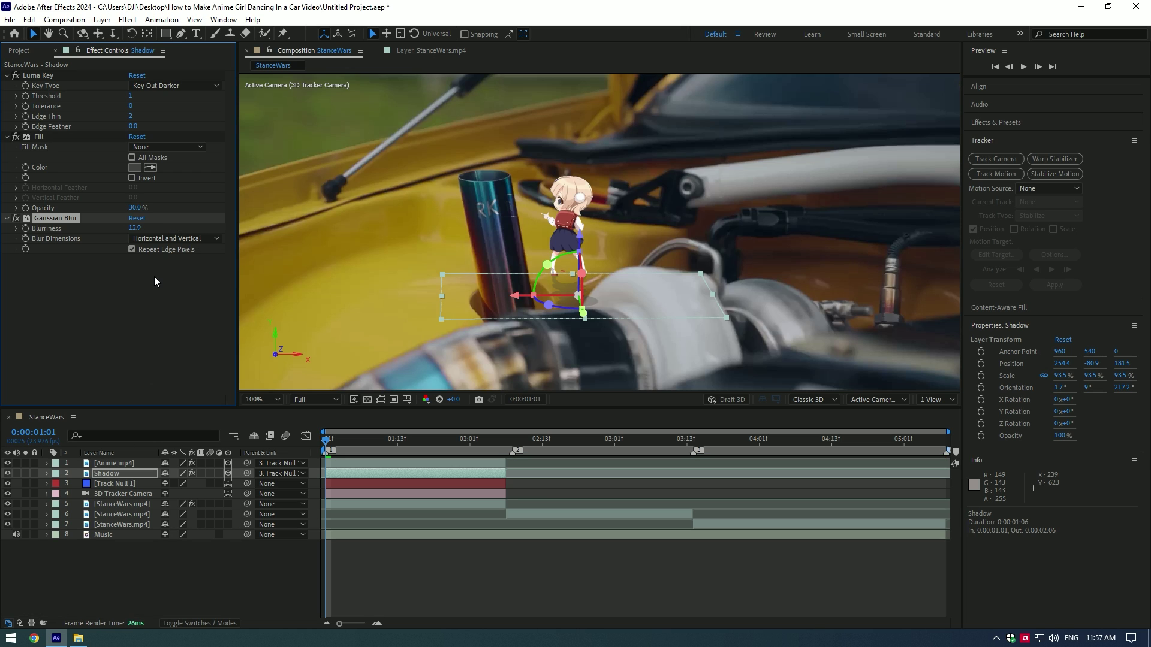
{"action": "left_click", "coordinate": [242, 585]}
{"action": "key", "text": "period"}
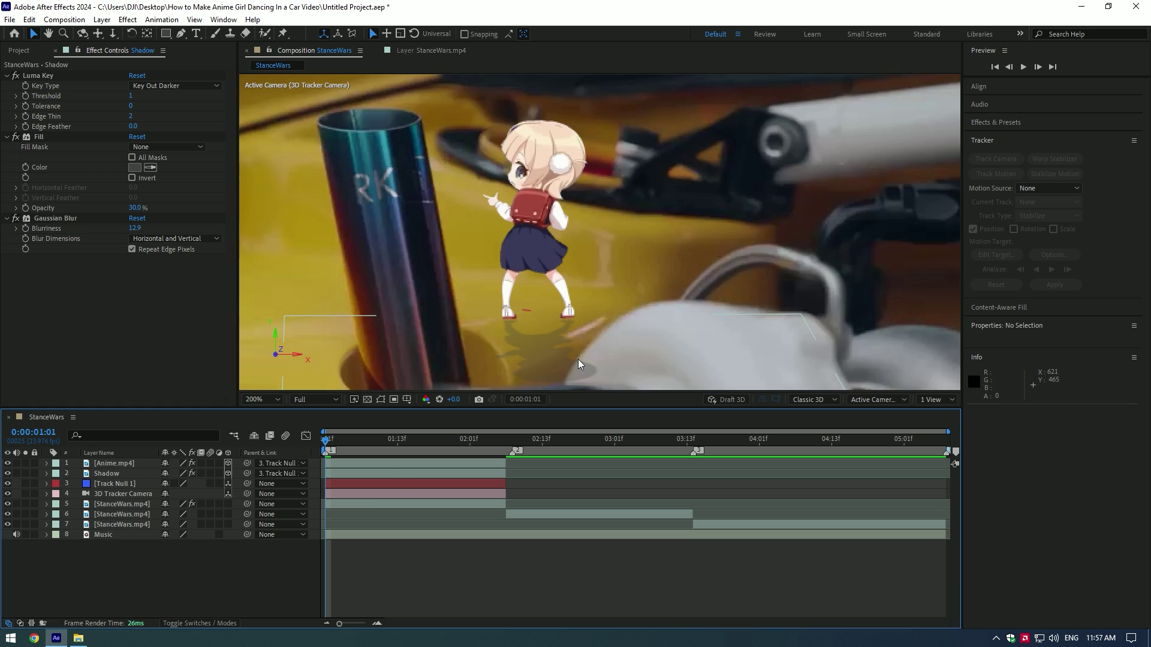
{"action": "key", "text": "comma"}
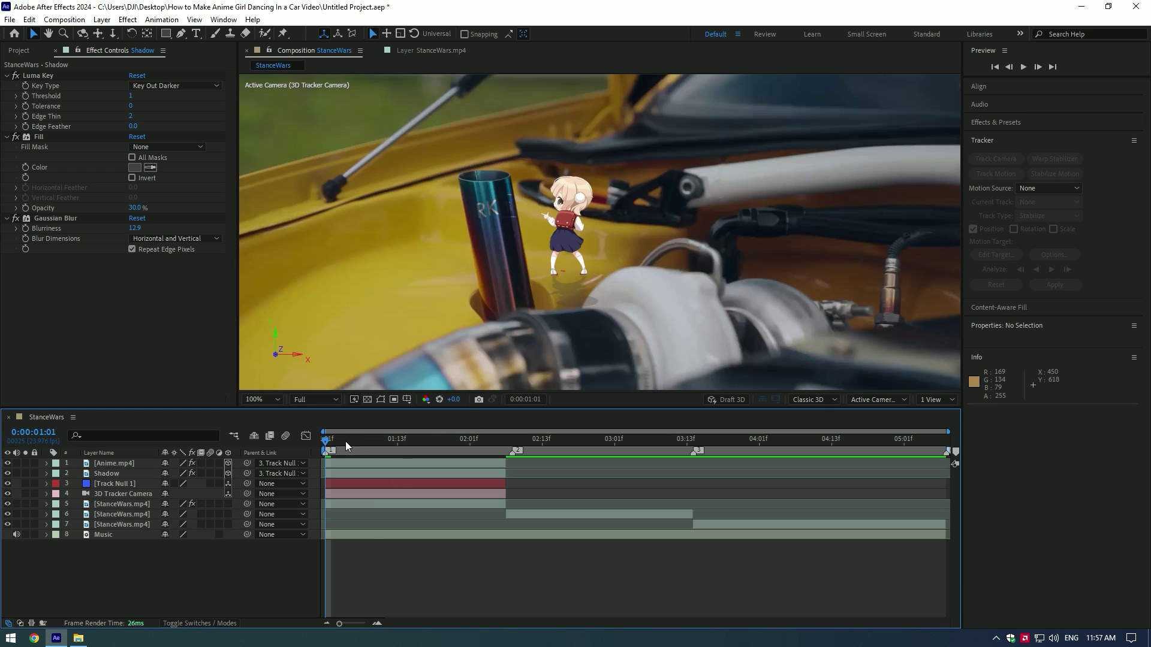
{"action": "left_click_drag", "start_coordinate": [346, 441], "coordinate": [264, 497]}
Step: Duplicate the first StanceWars.mp4 clip layer and place the copy between the Anime.mp4 and Shadow layers
{"action": "left_click", "coordinate": [355, 509]}
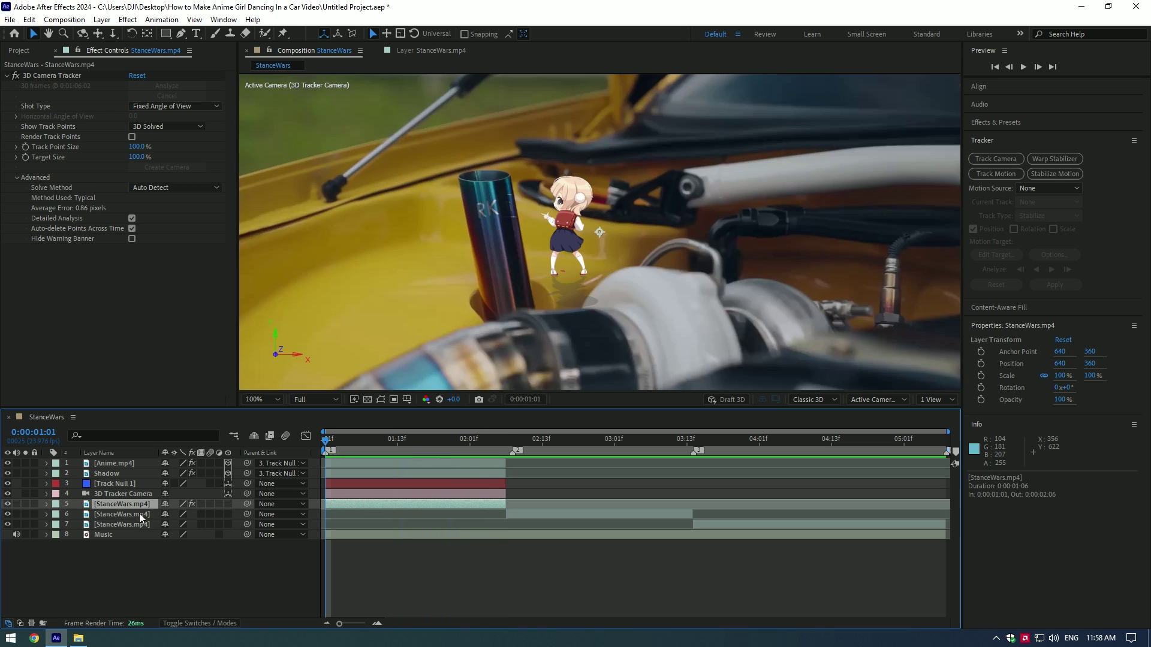
{"action": "key", "text": "ctrl+d"}
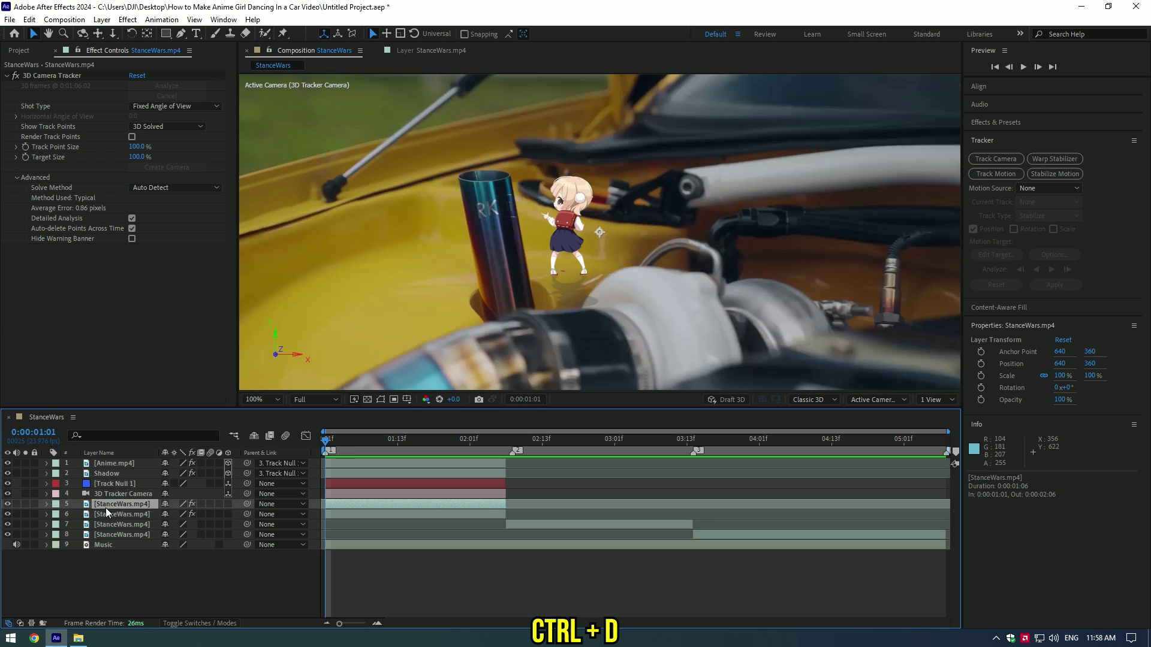
{"action": "left_click_drag", "start_coordinate": [109, 505], "coordinate": [117, 474]}
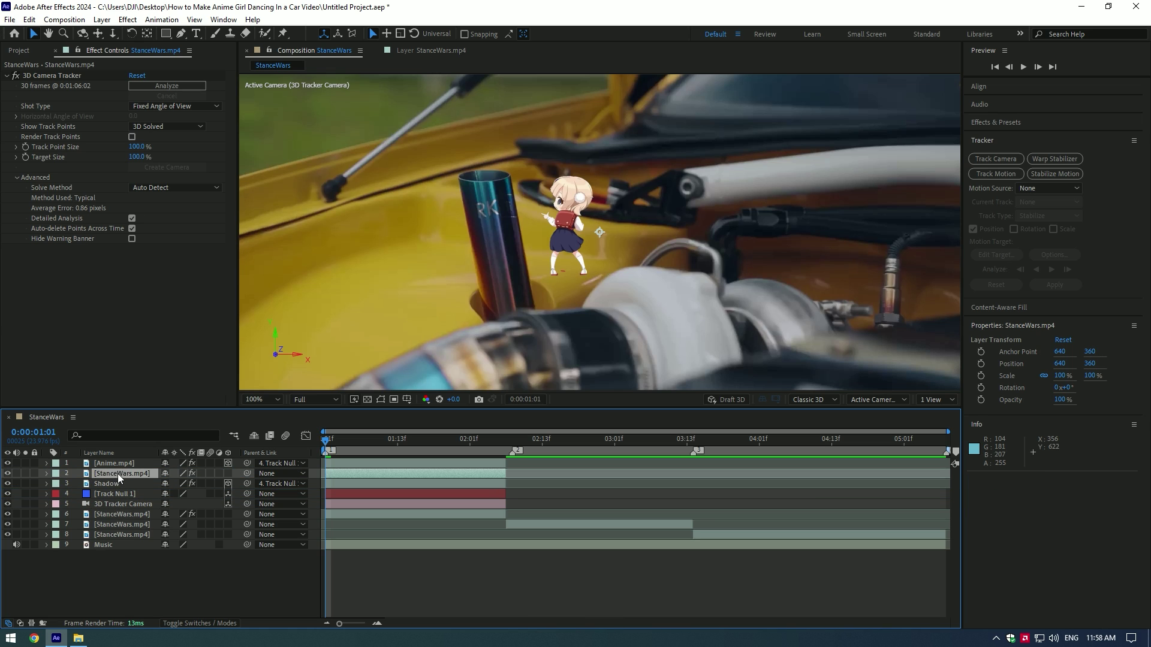
{"action": "left_click", "coordinate": [106, 486]}
{"action": "left_click", "coordinate": [114, 473]}
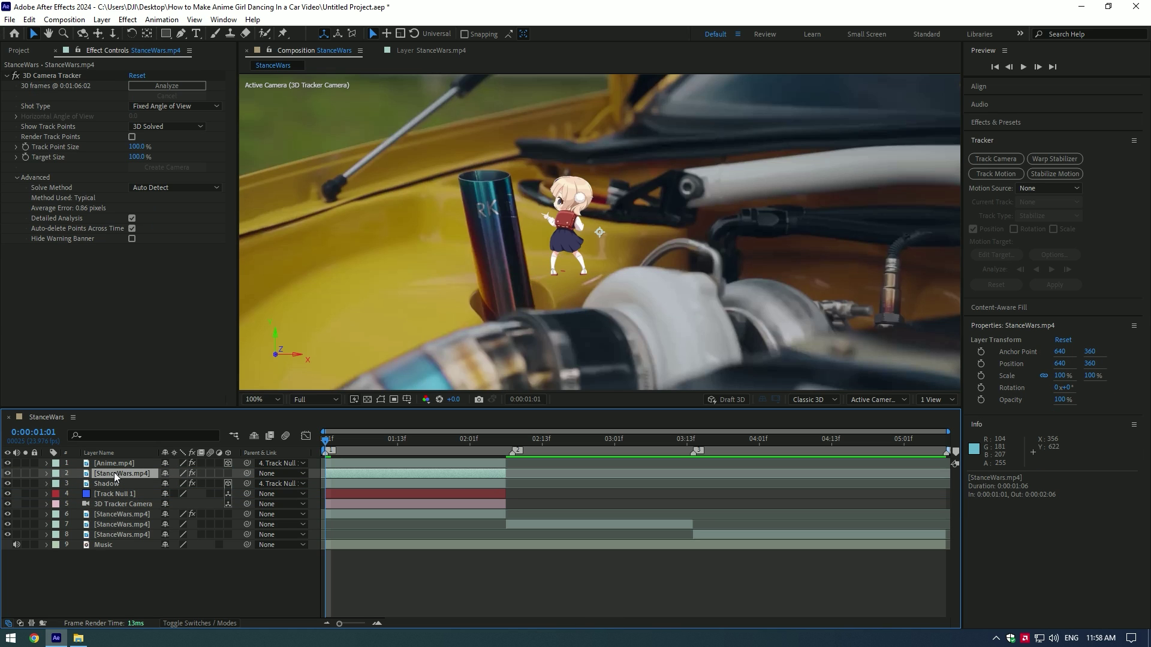
Step: Pick the Roto Brush tool and delete the 3D Camera Tracker effect from the duplicated StanceWars.mp4 layer
{"action": "left_click", "coordinate": [264, 34]}
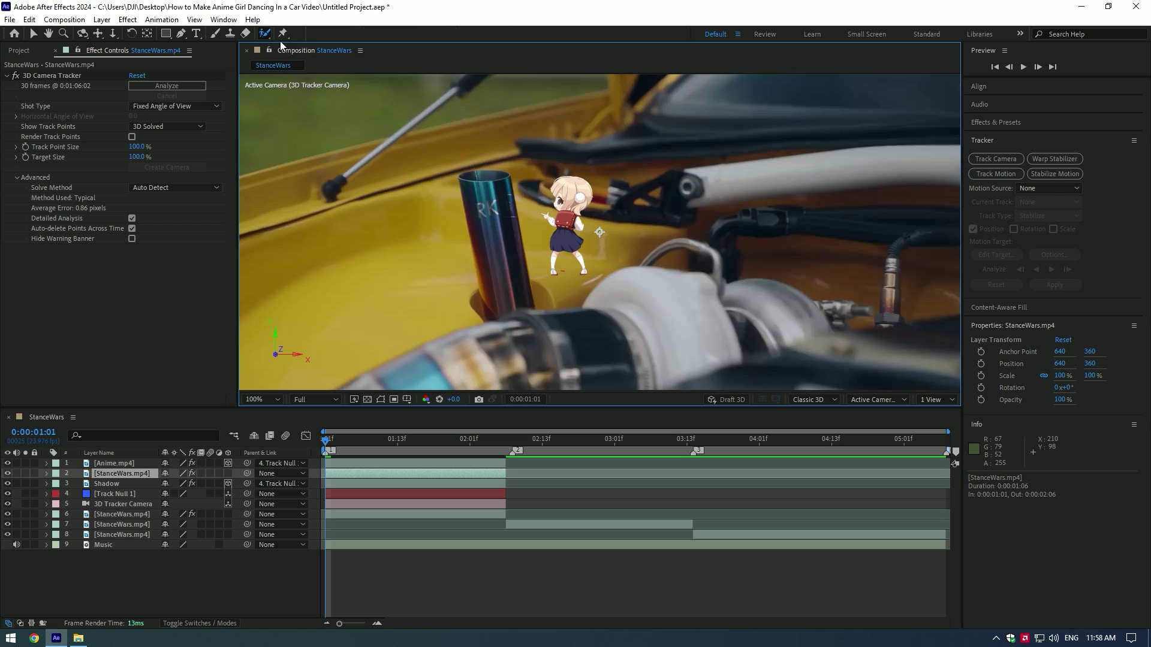
{"action": "left_click", "coordinate": [60, 79]}
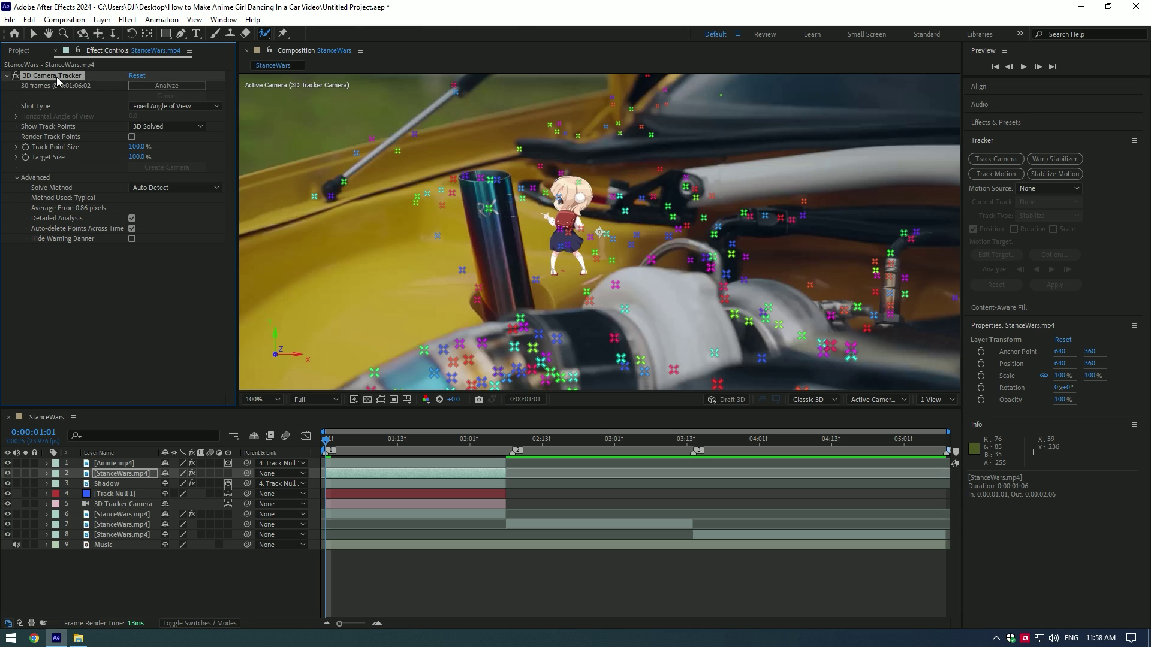
{"action": "key", "text": "Delete"}
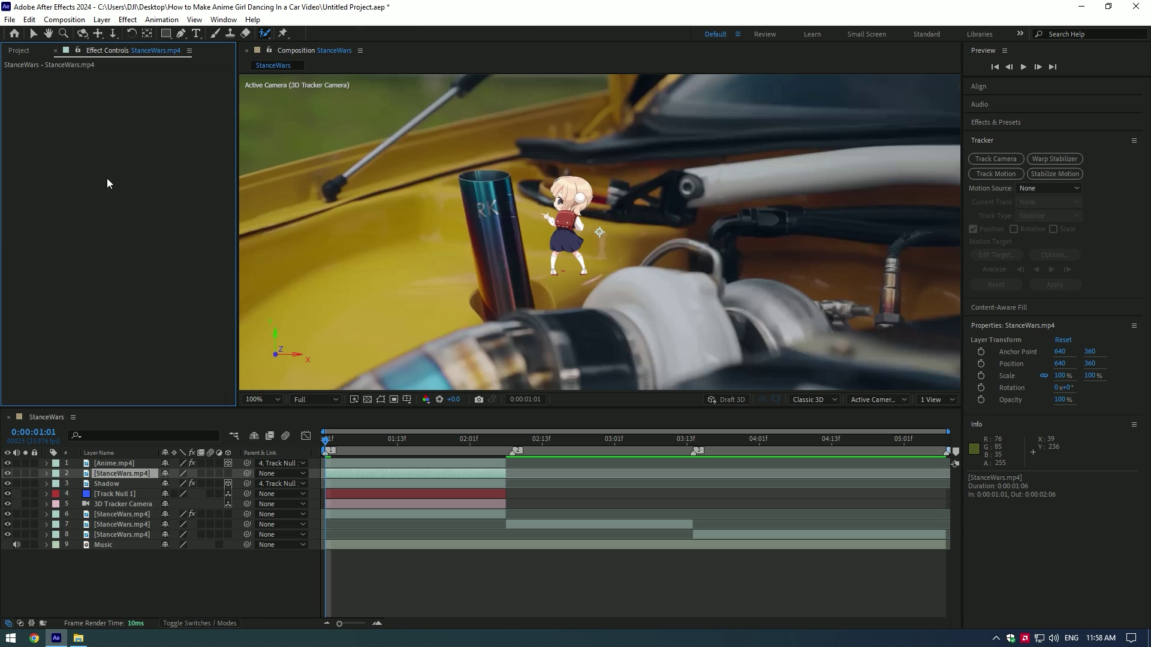
Step: Roto Brush the white turbo housing and adjoining dark hose on the duplicated clip, freeze the matte, and return to the StanceWars composition
{"action": "double_click", "coordinate": [342, 475]}
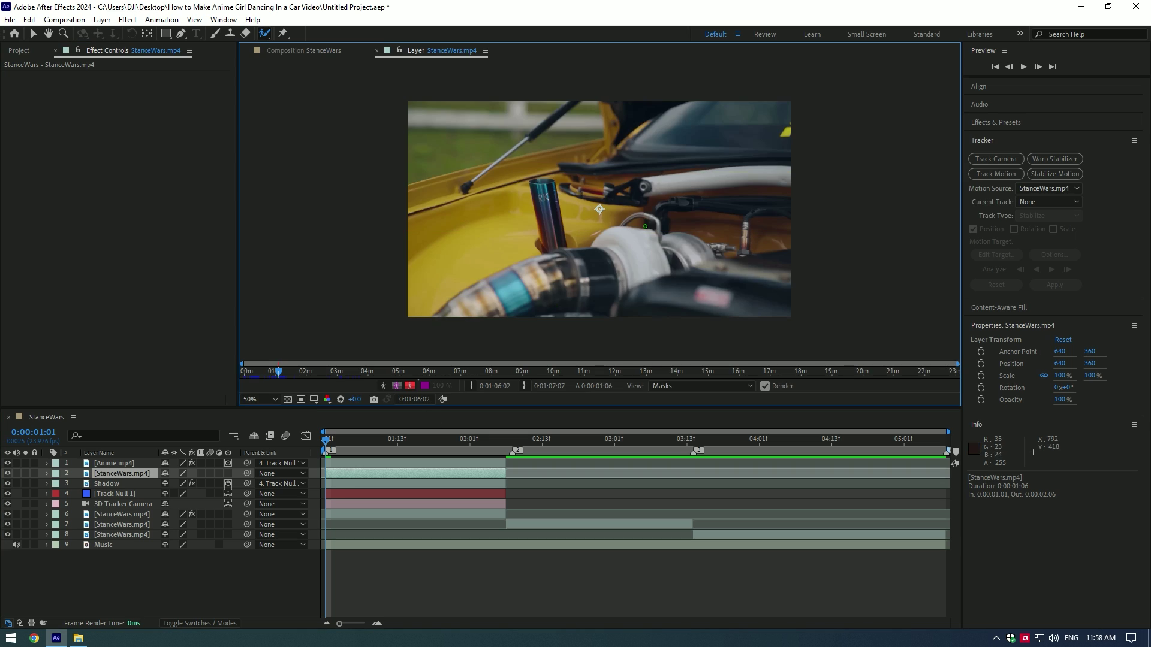
{"action": "left_click_drag", "start_coordinate": [704, 260], "coordinate": [632, 248]}
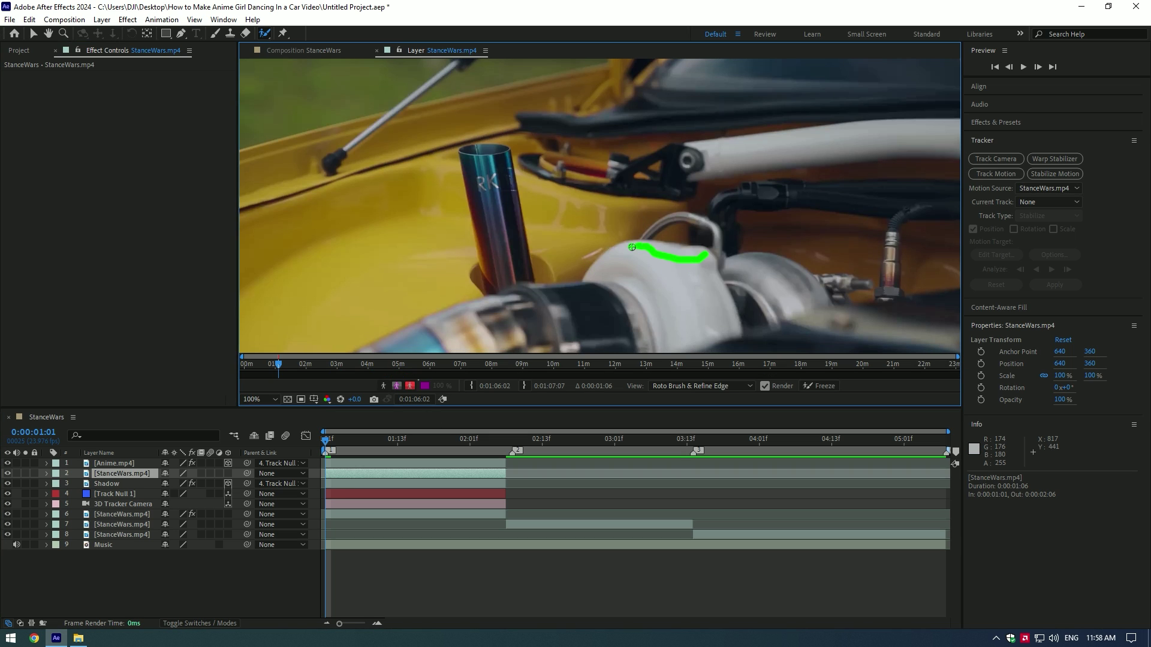
{"action": "left_click_drag", "start_coordinate": [589, 282], "coordinate": [527, 286]}
{"action": "left_click_drag", "start_coordinate": [588, 334], "coordinate": [597, 343]}
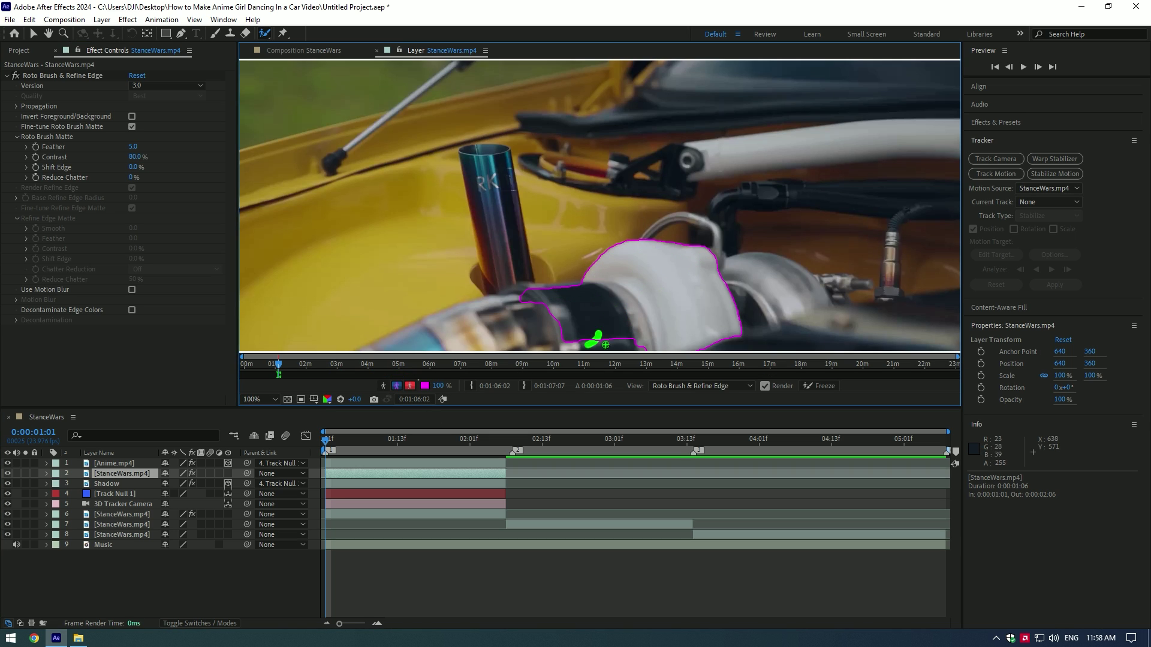
{"action": "scroll", "coordinate": [596, 341], "scroll_direction": "down", "scroll_amount": 1}
{"action": "left_click", "coordinate": [820, 386]}
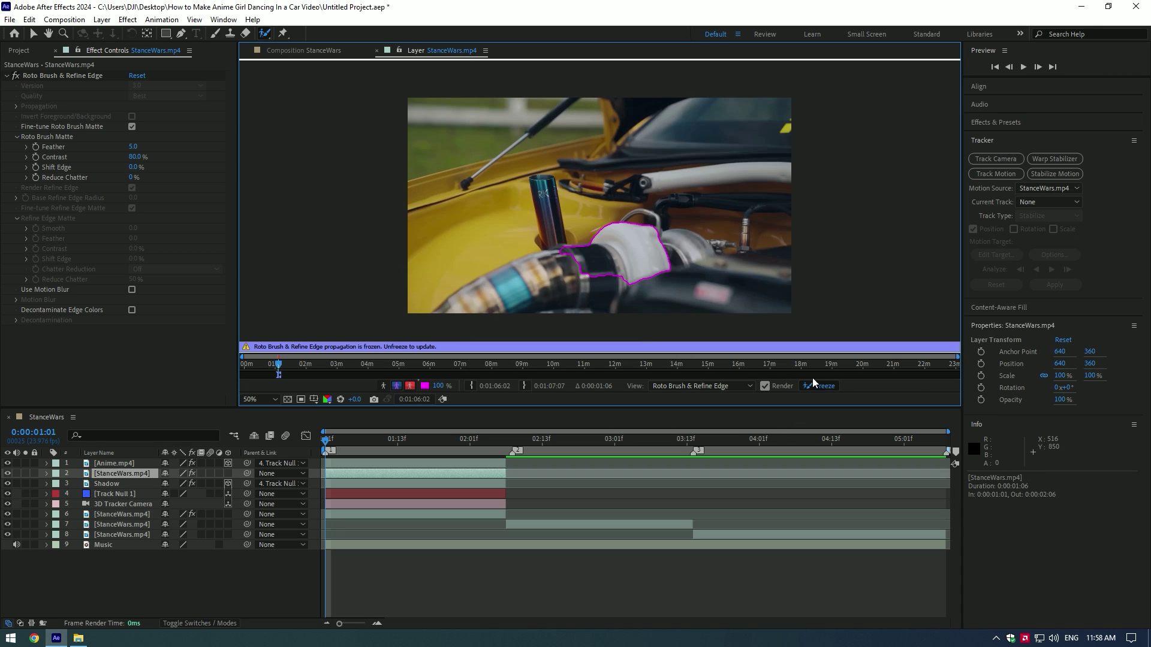
{"action": "left_click", "coordinate": [317, 51]}
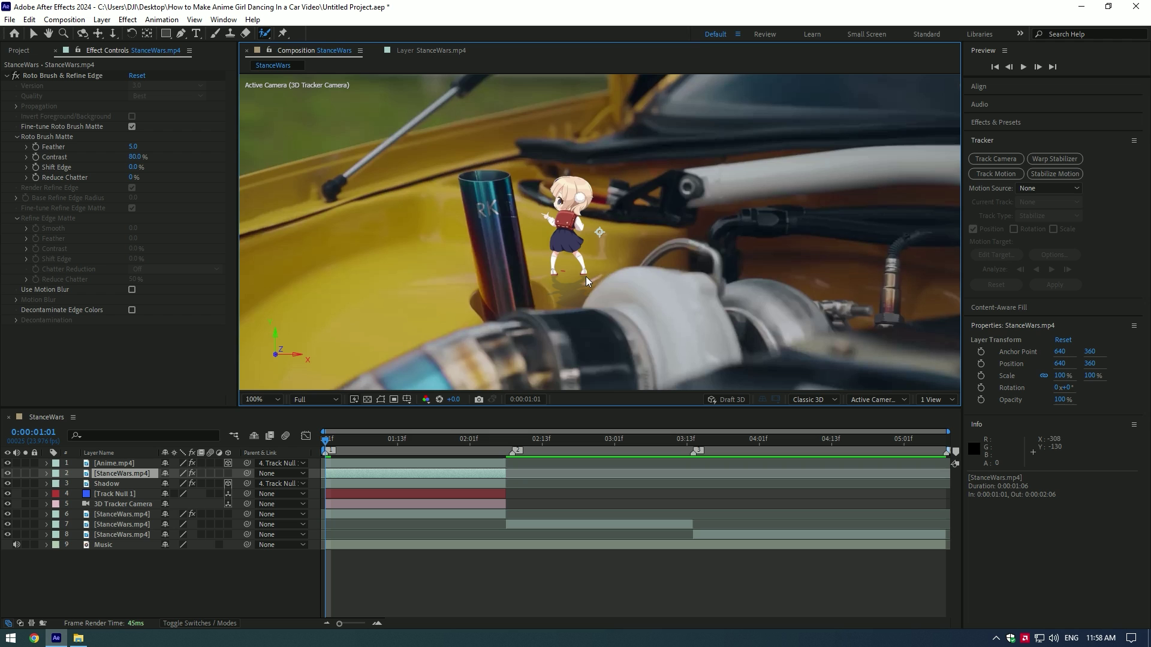